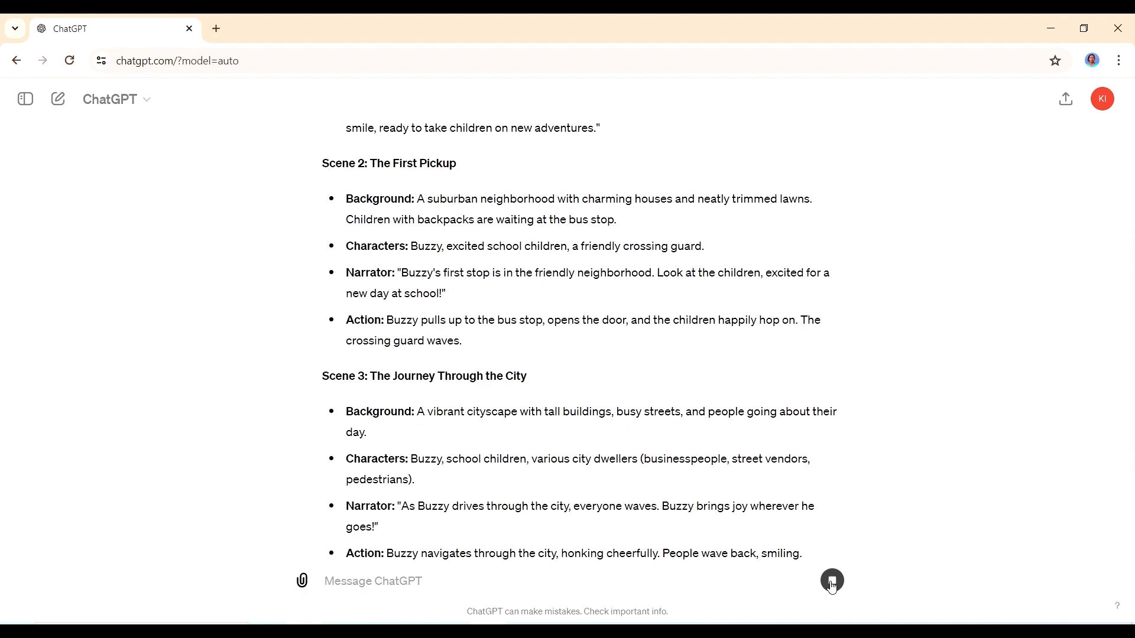
# Have ChatGPT generate the scene-by-scene cartoon script about Buzzy the school bus.
pyautogui.click(831, 583)
pyautogui.moveTo(780, 157); pyautogui.dragTo(527, 172)
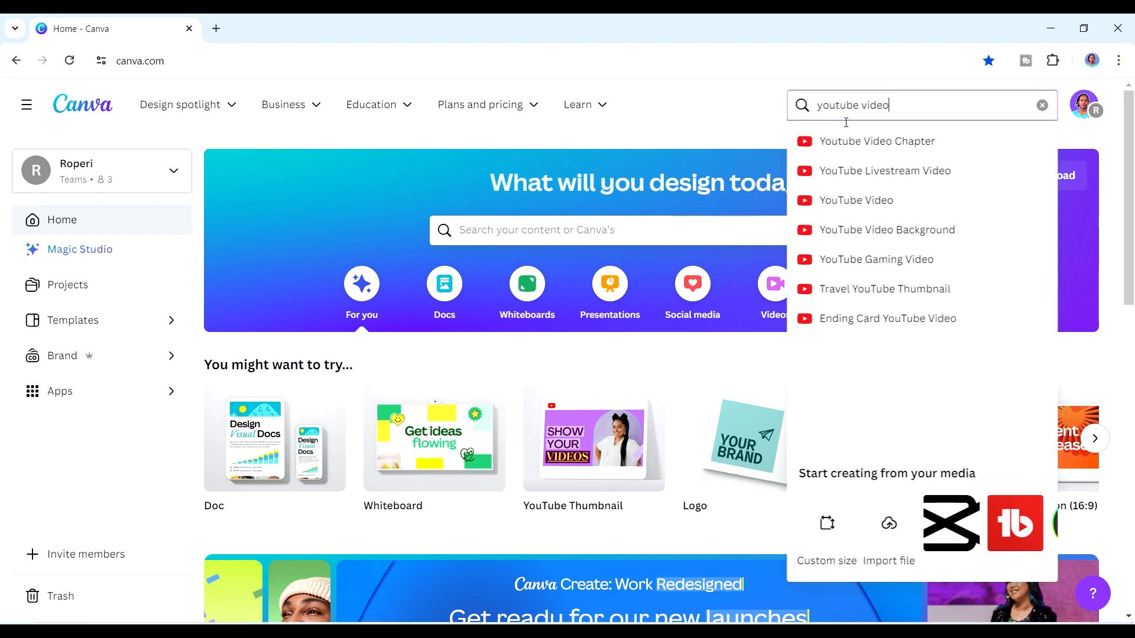
# Switch to Canva and create a new blank YouTube Video design.
pyautogui.click(857, 201)
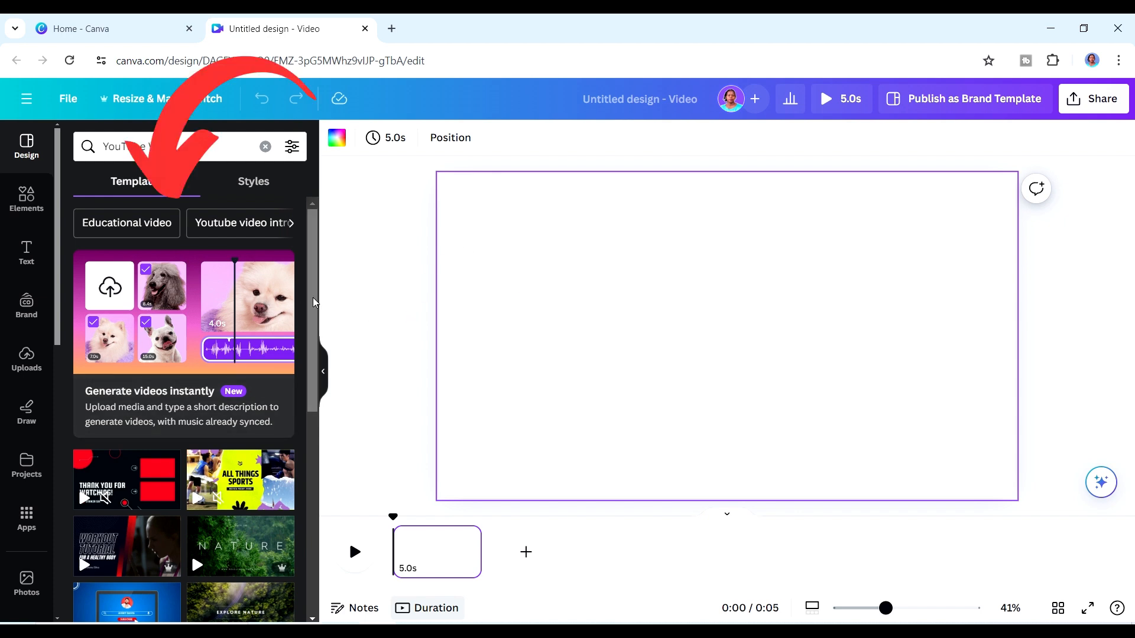
pyautogui.moveTo(311, 311); pyautogui.dragTo(316, 195)
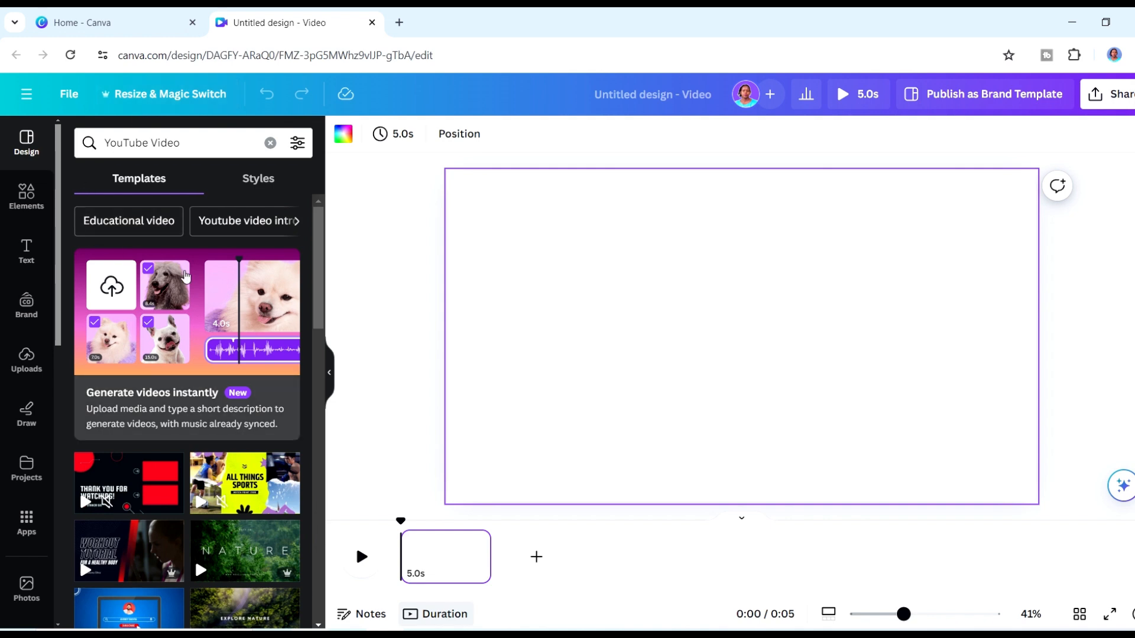
# Search the elements library for "cartoon school bus".
pyautogui.click(26, 195)
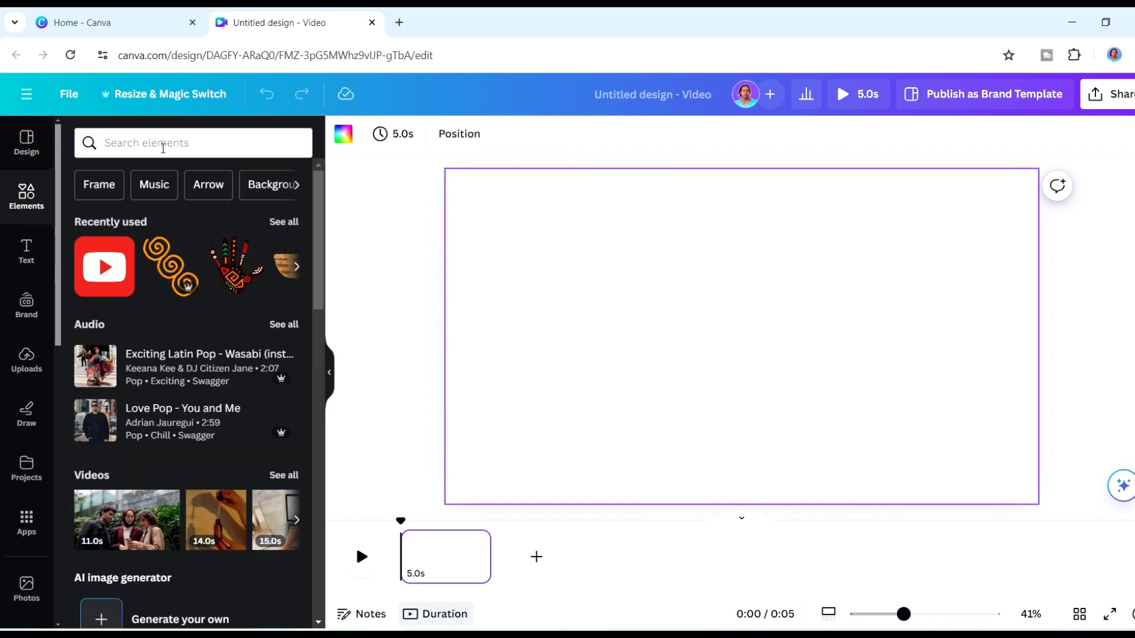
pyautogui.click(166, 143)
pyautogui.write('b')
pyautogui.press('BackSpace')
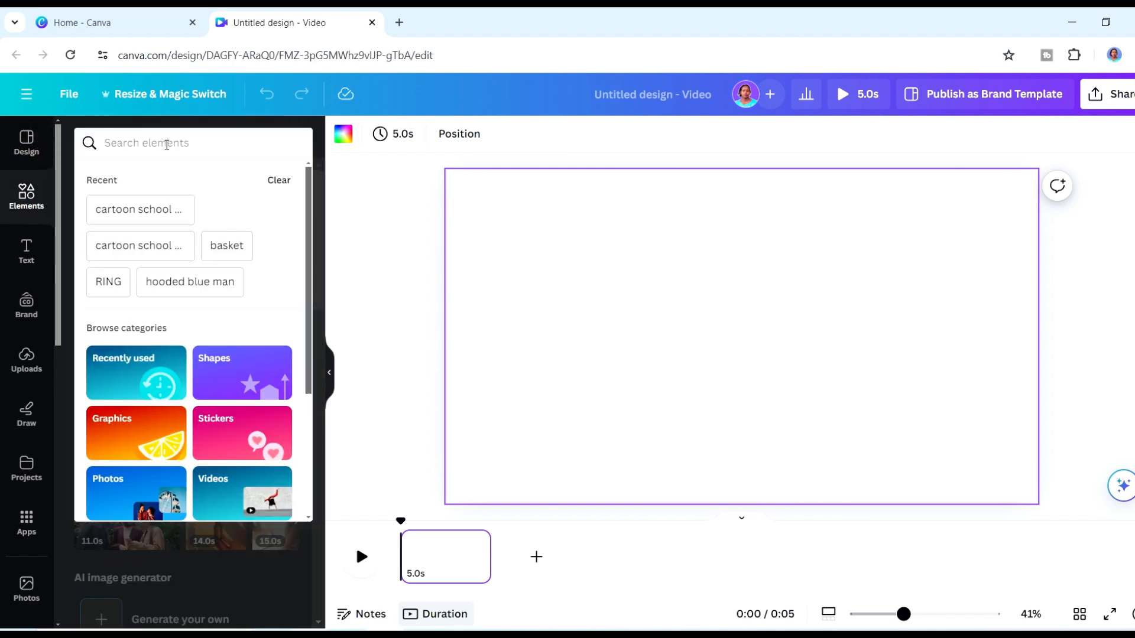
pyautogui.write('schoo')
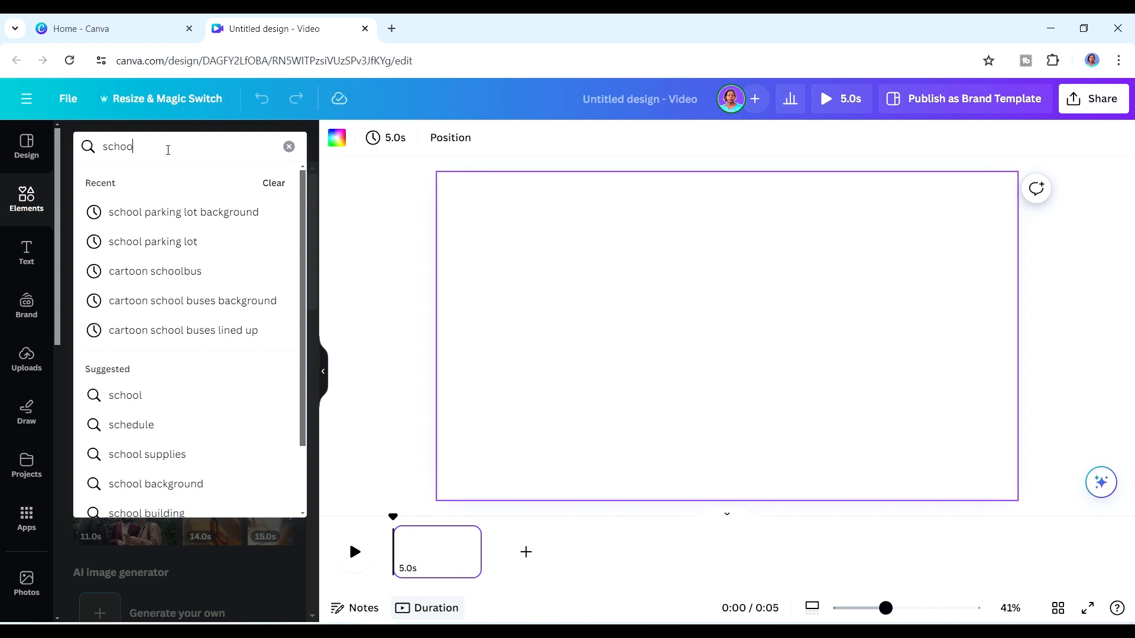
pyautogui.write('l bus')
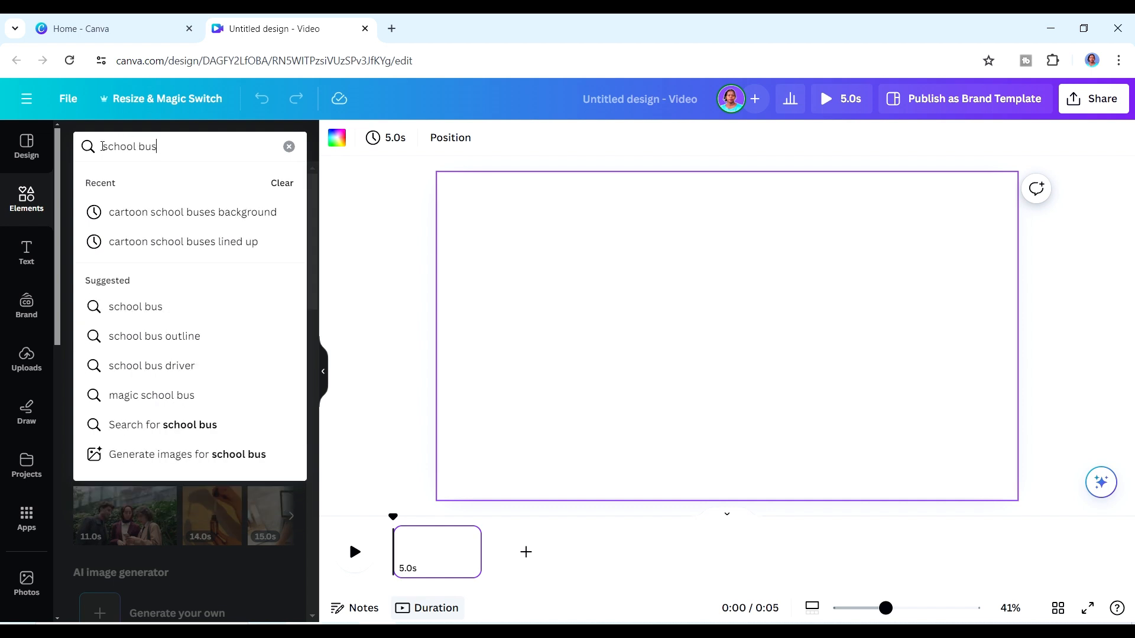
pyautogui.press('Return')
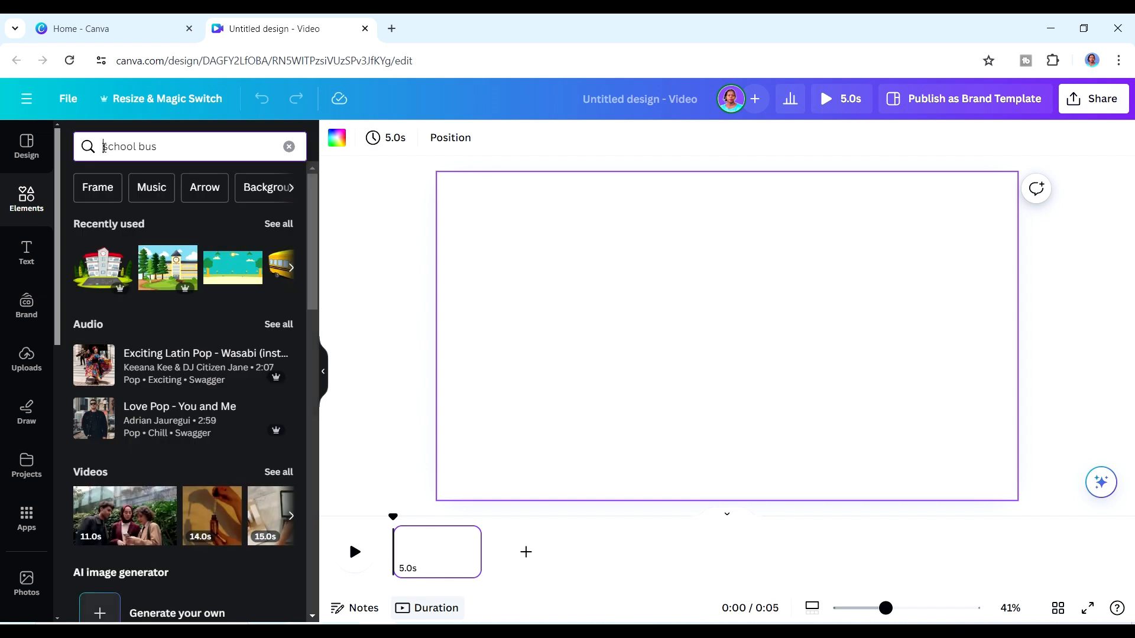
pyautogui.click(104, 147)
pyautogui.write('cartoo')
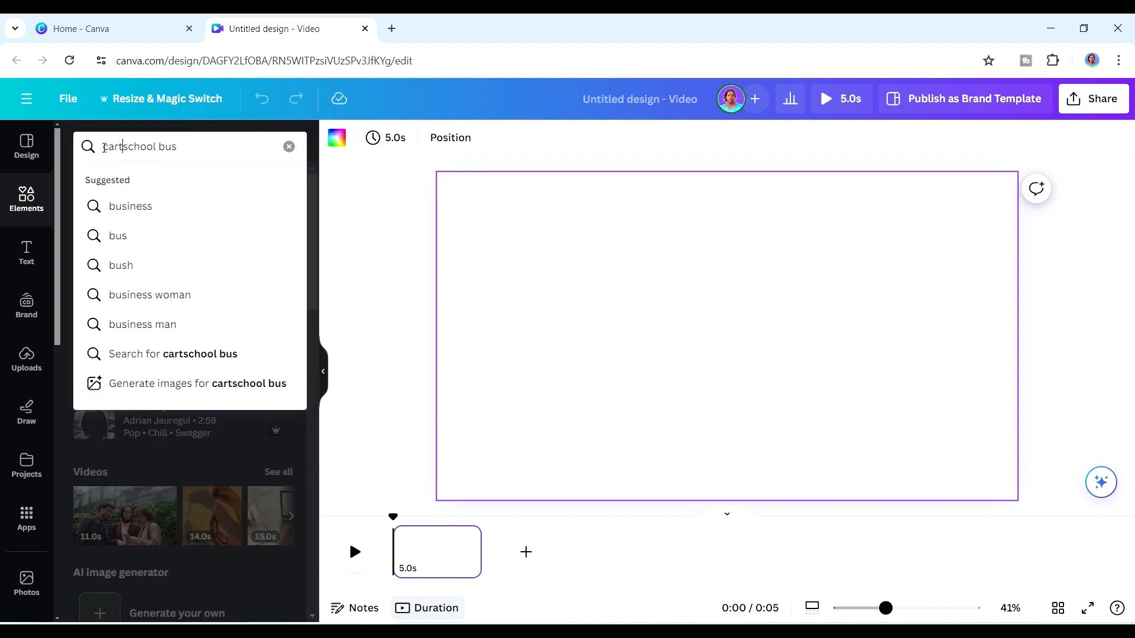
pyautogui.write('n')
pyautogui.press('Return')
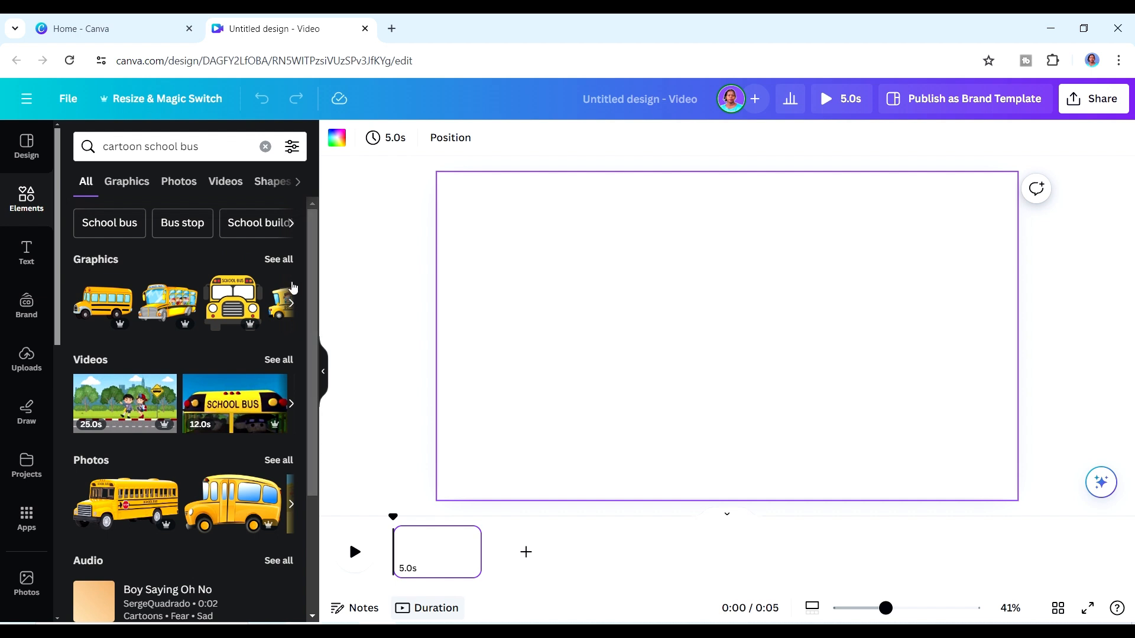
# Show all graphics found for the school bus search and filter them to Animated only.
pyautogui.click(287, 267)
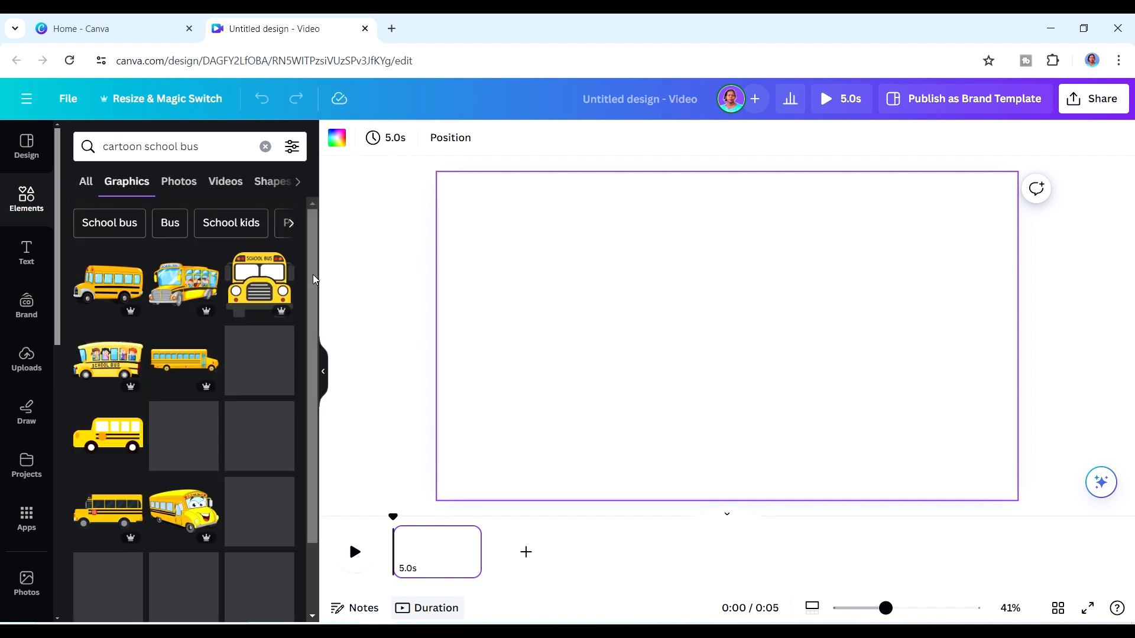
pyautogui.moveTo(313, 283); pyautogui.dragTo(289, 229)
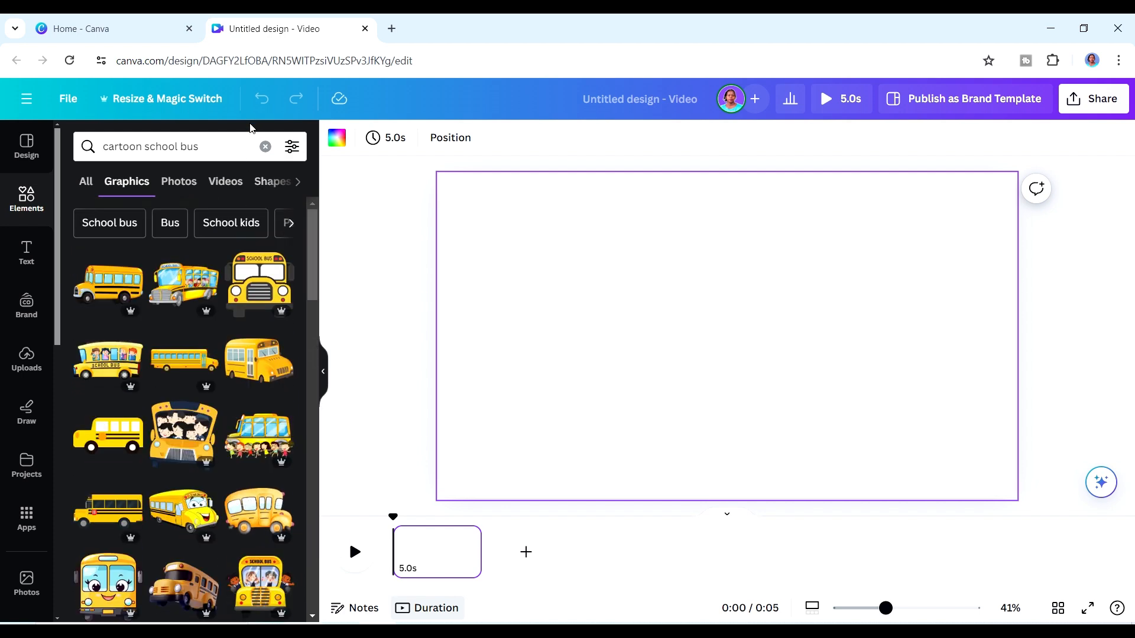
pyautogui.click(297, 149)
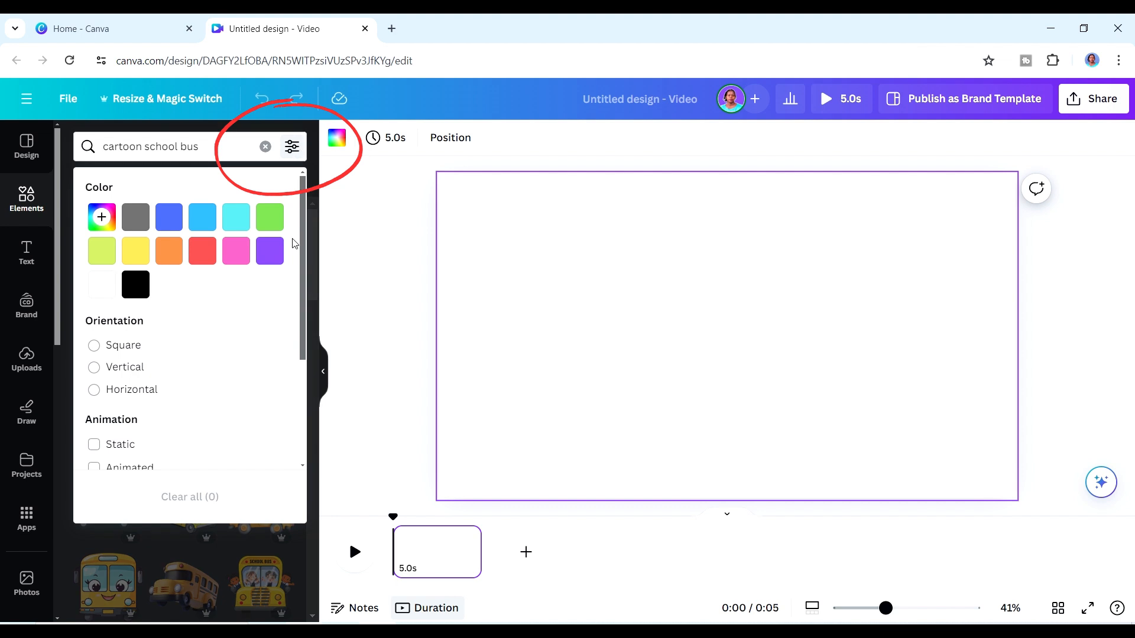
pyautogui.moveTo(303, 320); pyautogui.dragTo(308, 451)
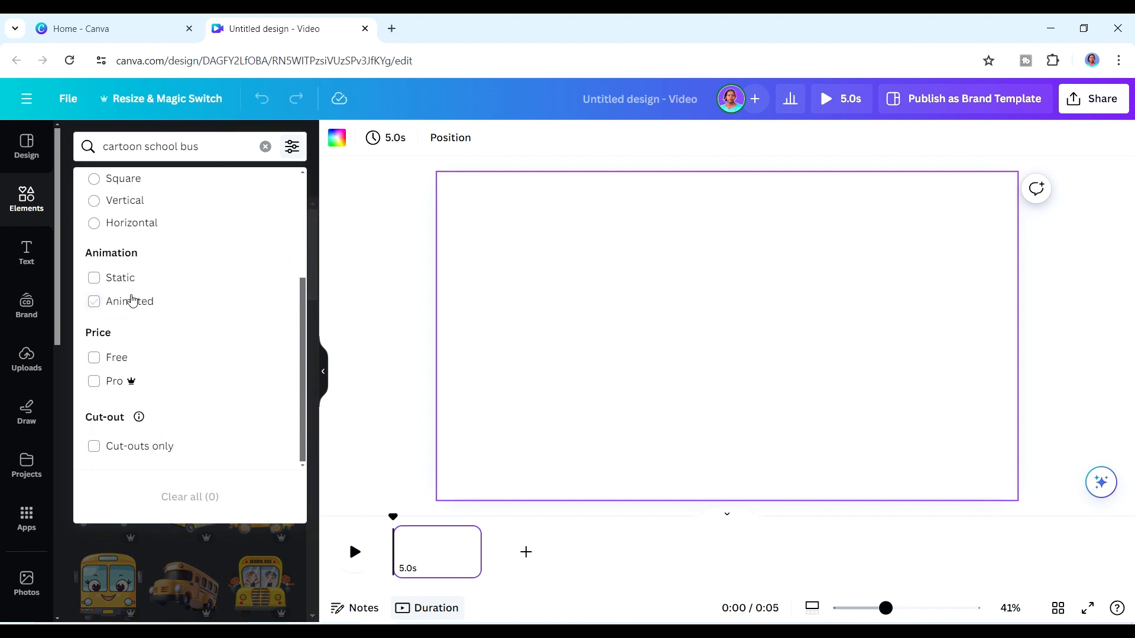
pyautogui.click(132, 300)
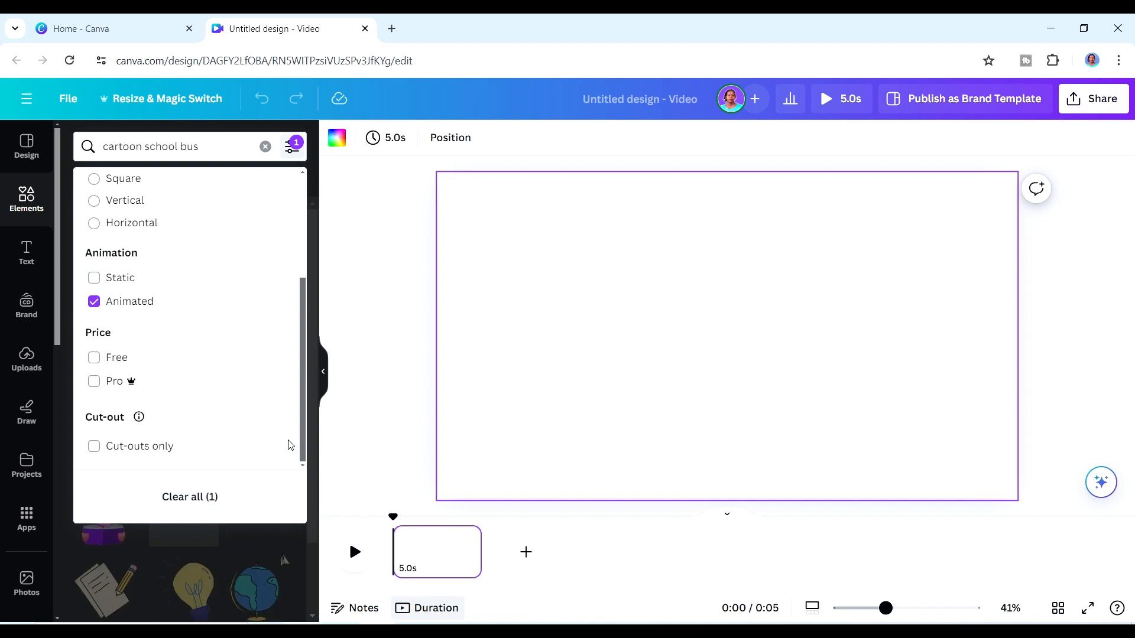
pyautogui.click(312, 437)
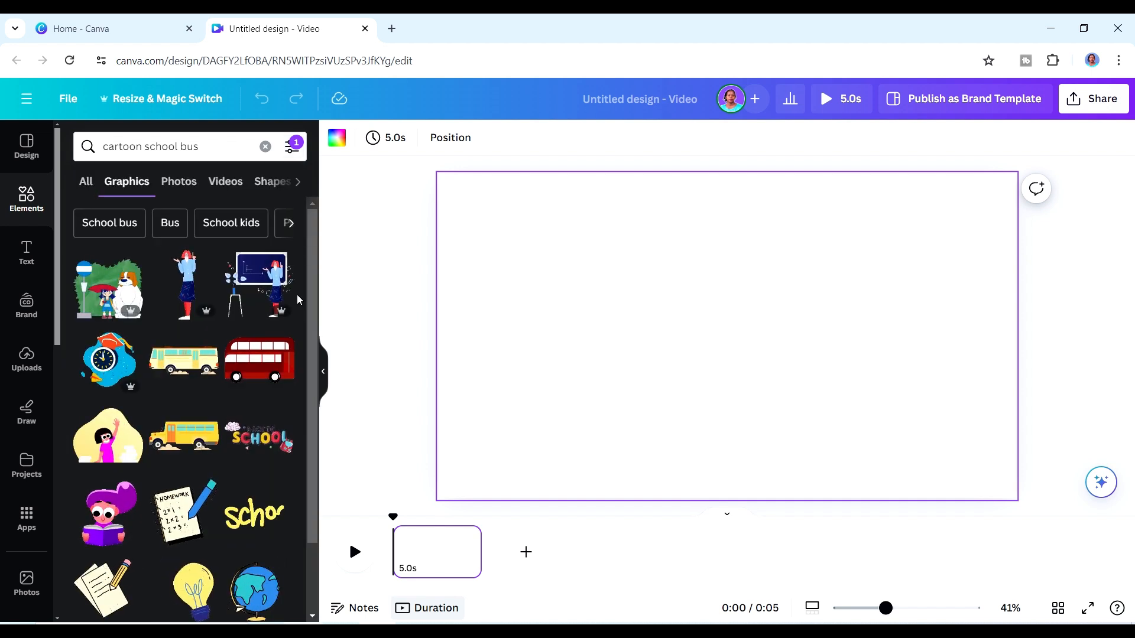
# Add the animated yellow school bus to the page, shrink it and centre it in the lower part.
pyautogui.scroll(-2, 189, 367)
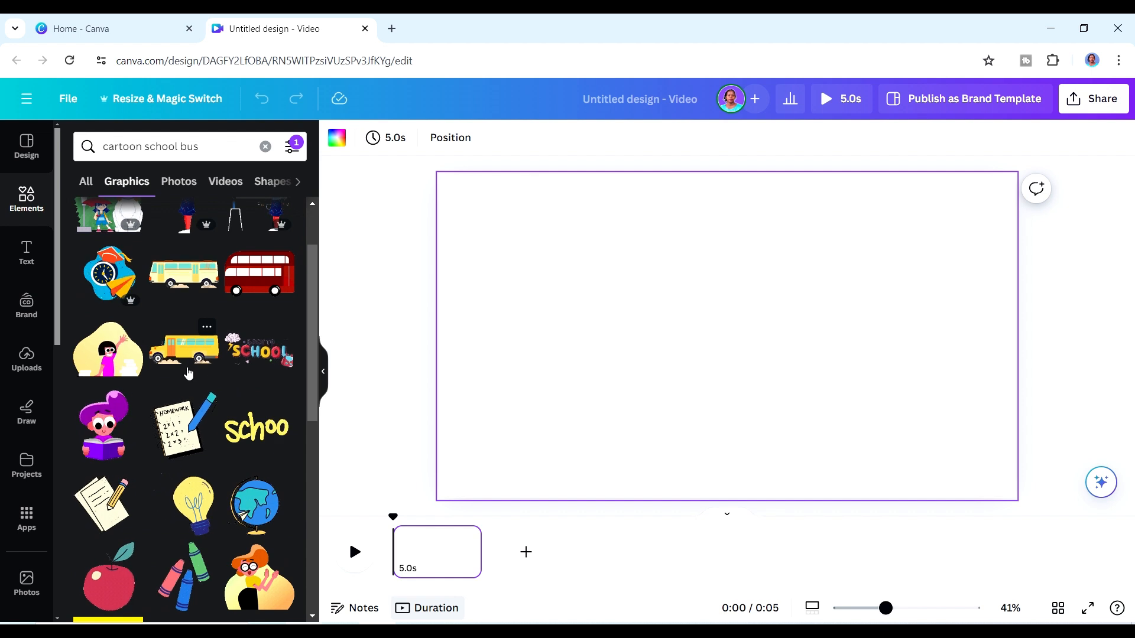
pyautogui.click(198, 355)
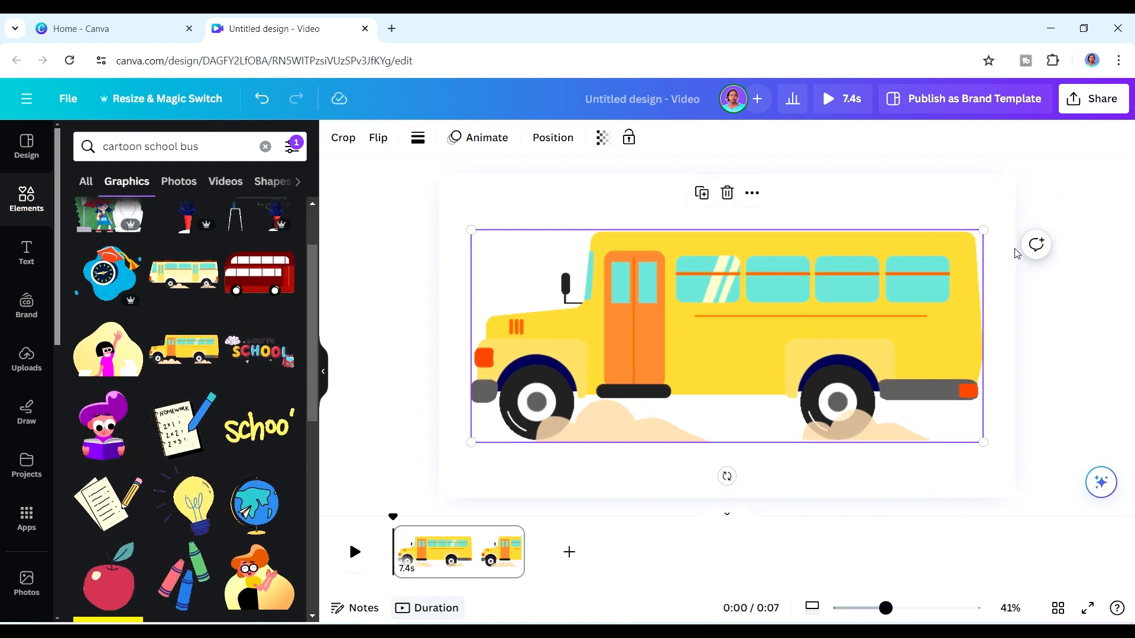
pyautogui.moveTo(981, 232); pyautogui.dragTo(882, 271)
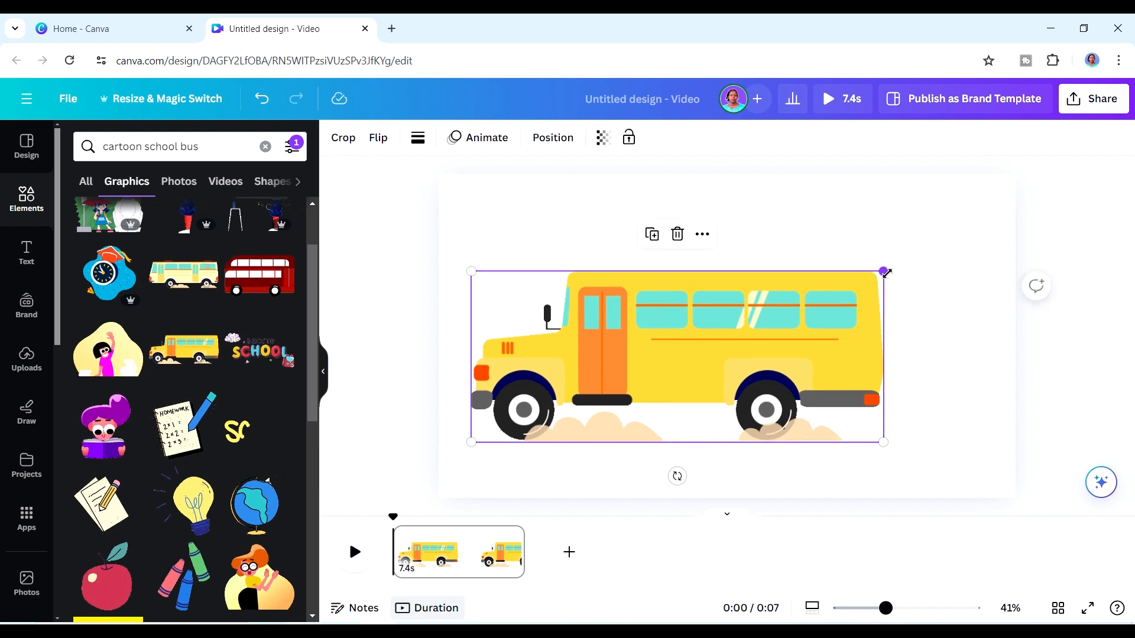
pyautogui.moveTo(675, 397); pyautogui.dragTo(716, 397)
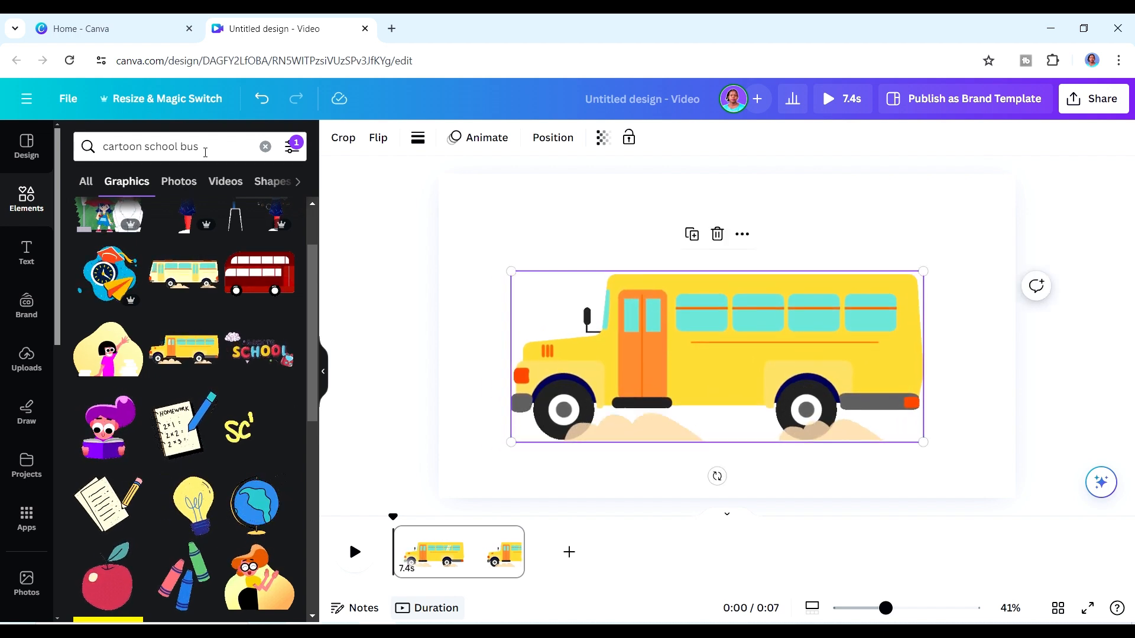
# Search the graphics for "cartoon street" and remove the Animated filter.
pyautogui.moveTo(199, 146); pyautogui.dragTo(73, 163)
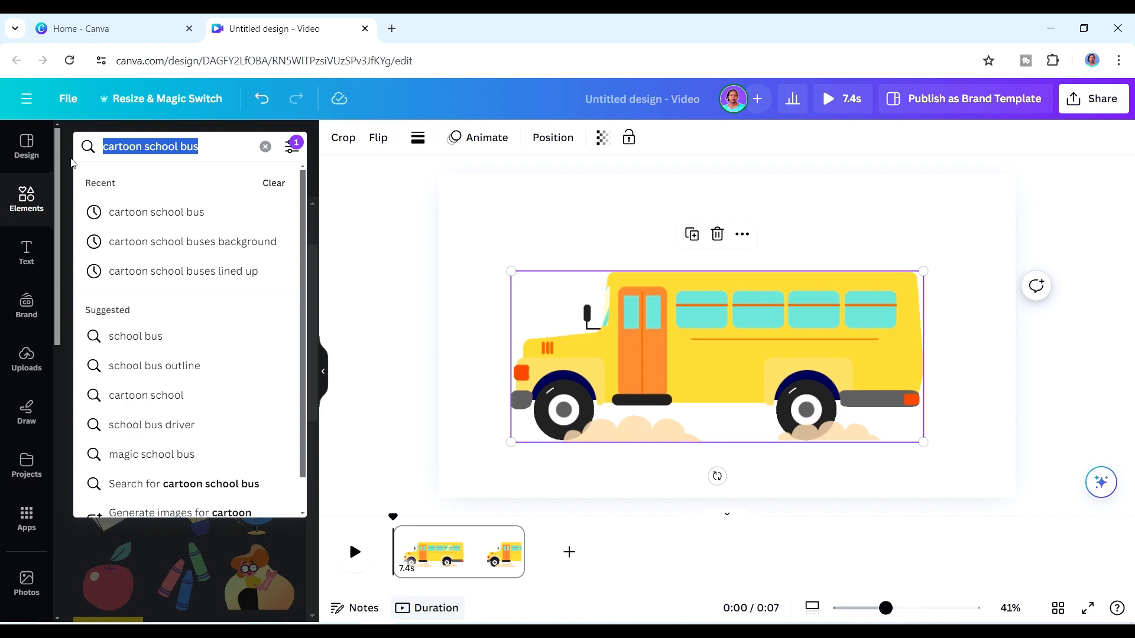
pyautogui.write('cartoon stree')
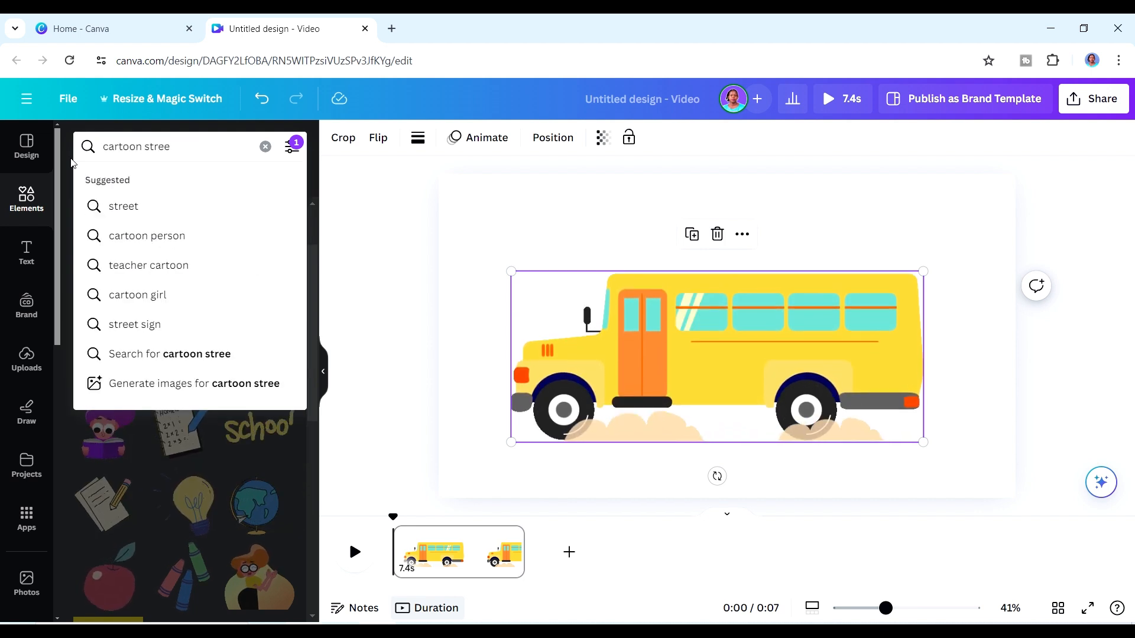
pyautogui.write('t')
pyautogui.write('reet')
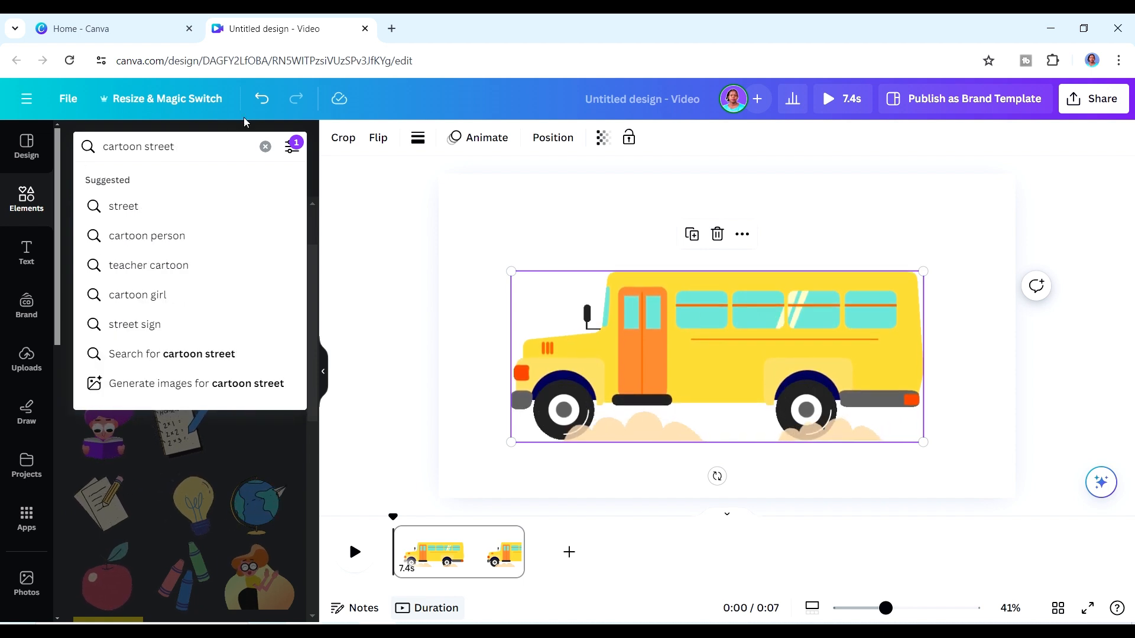
pyautogui.click(293, 152)
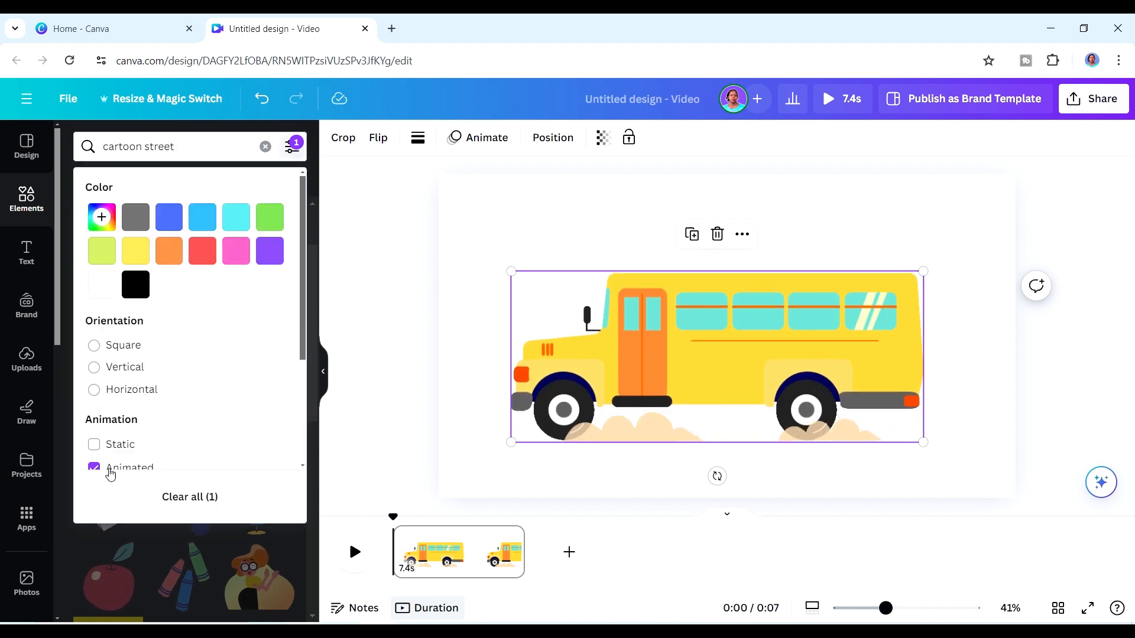
pyautogui.click(93, 466)
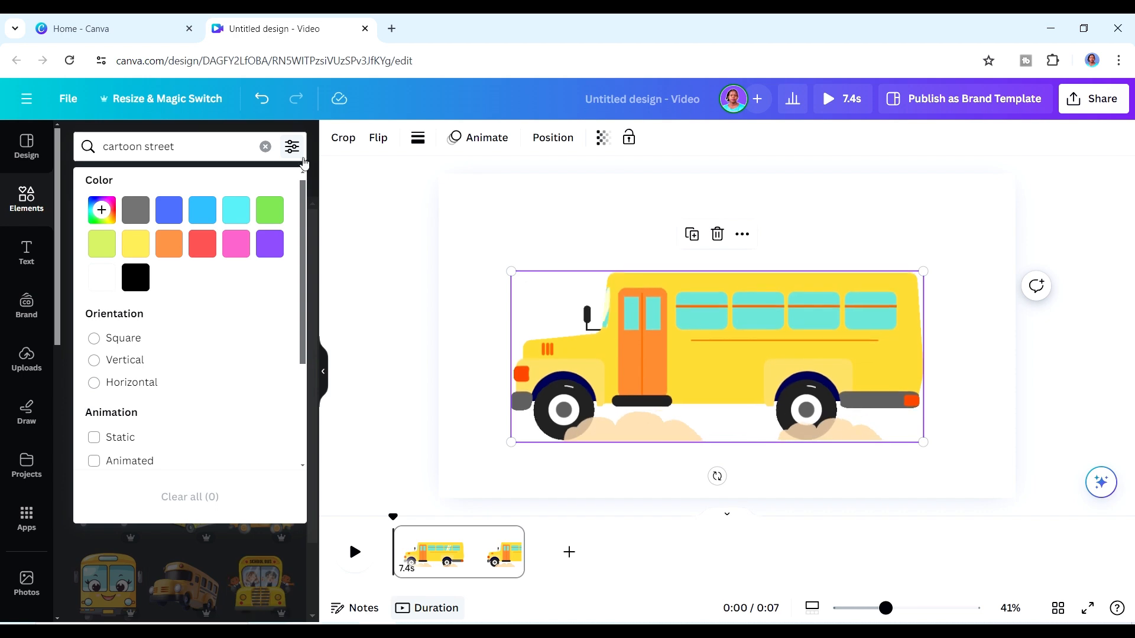
pyautogui.click(307, 457)
# Add the street graphic with the row of colourful houses and set it as the page background.
pyautogui.scroll(-6, 197, 495)
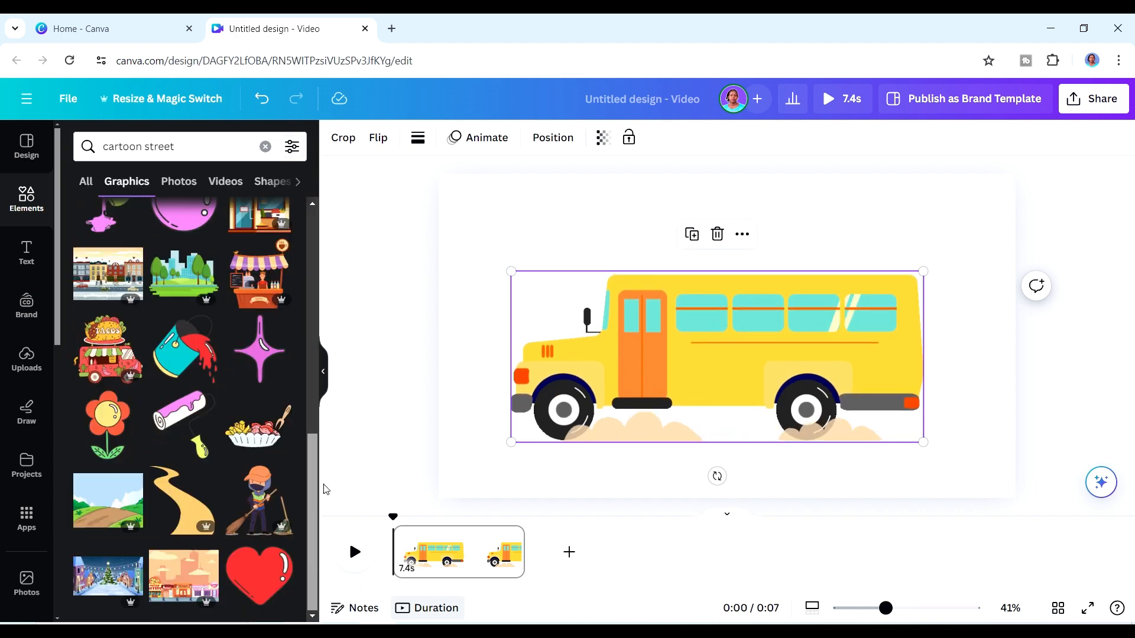
pyautogui.click(197, 496)
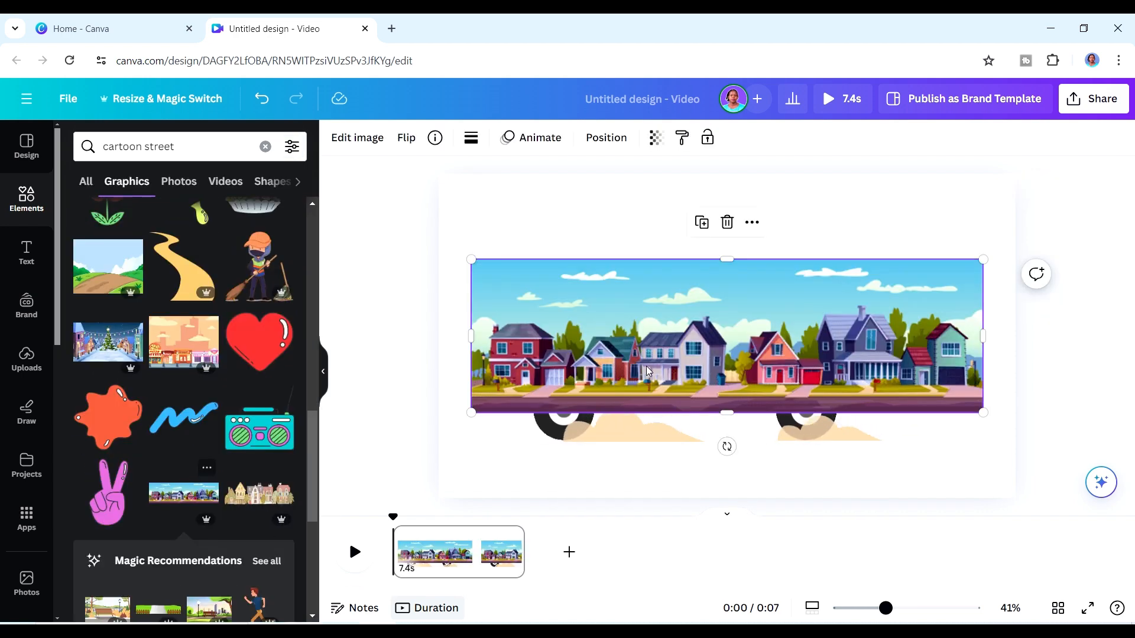
pyautogui.rightClick(678, 338)
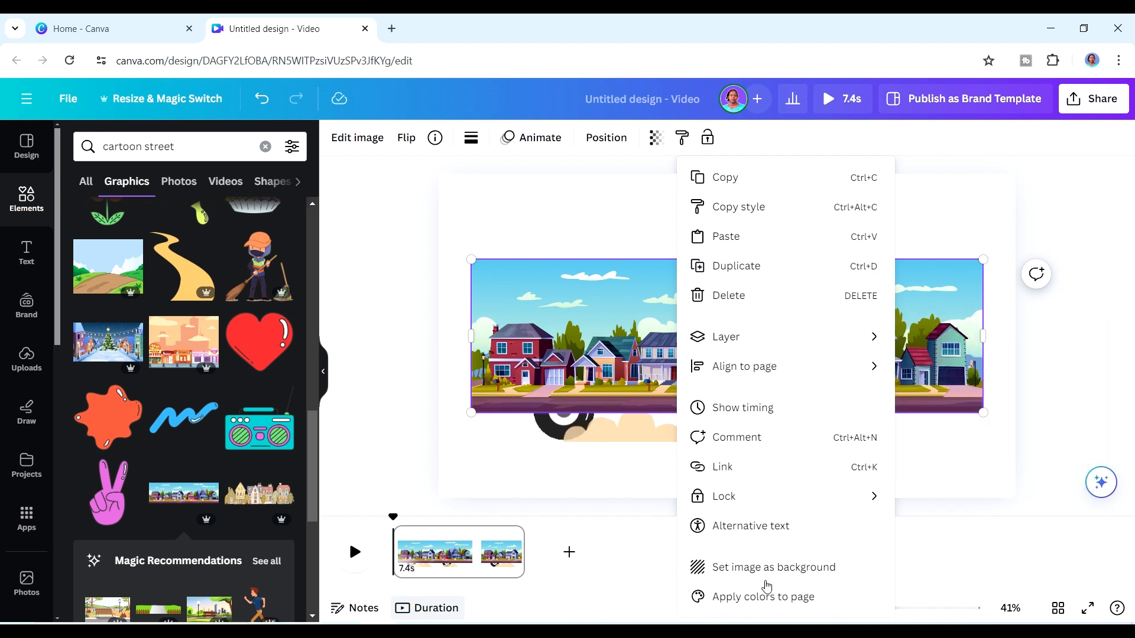
pyautogui.click(765, 568)
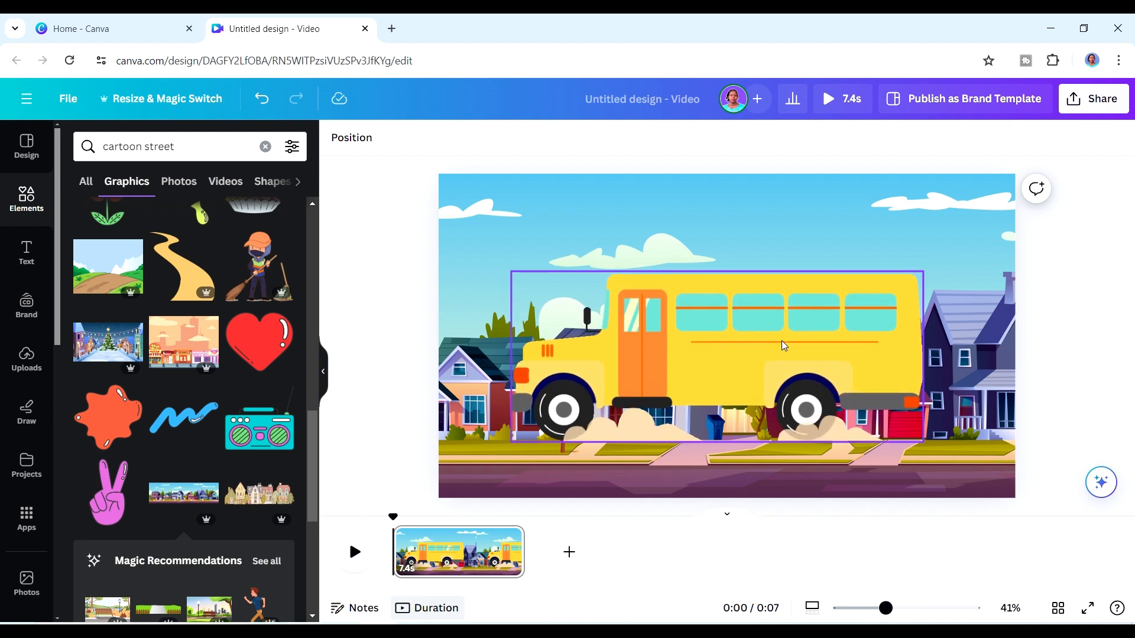
# Move the school bus down so its wheels rest on the road of the street background.
pyautogui.moveTo(783, 346); pyautogui.dragTo(587, 381)
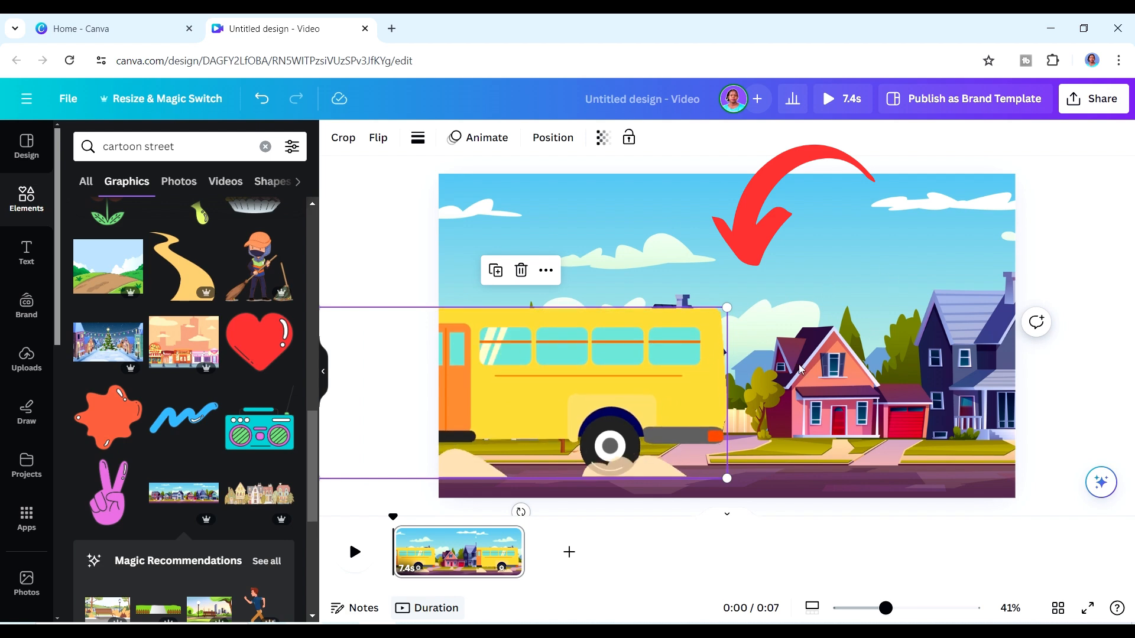
pyautogui.hotkey('ctrl', 'z')
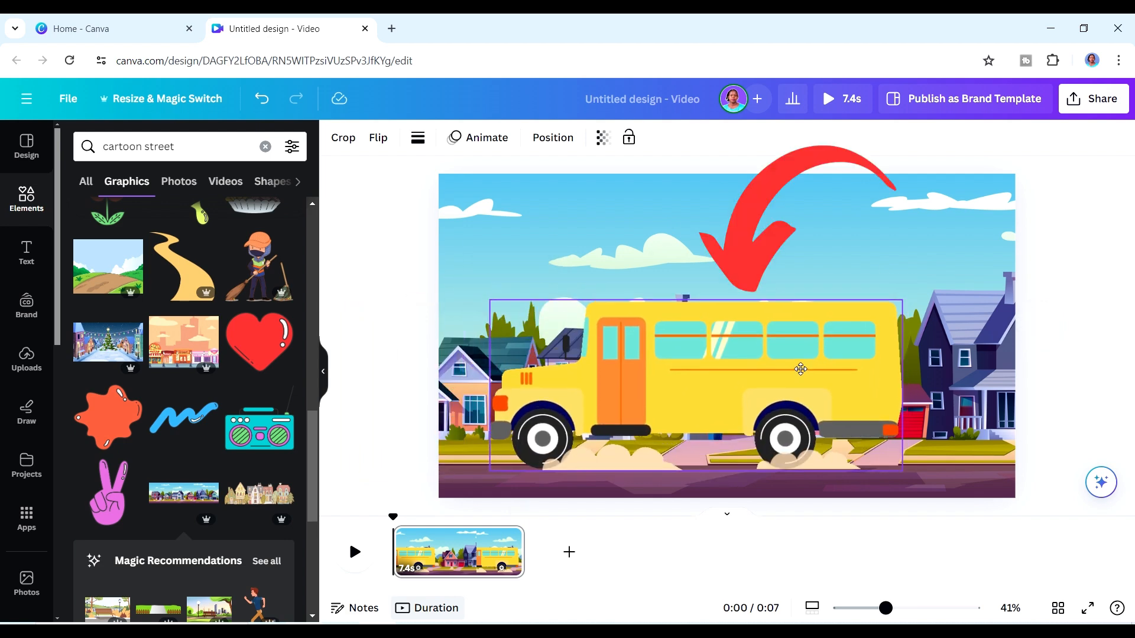
pyautogui.click(801, 370)
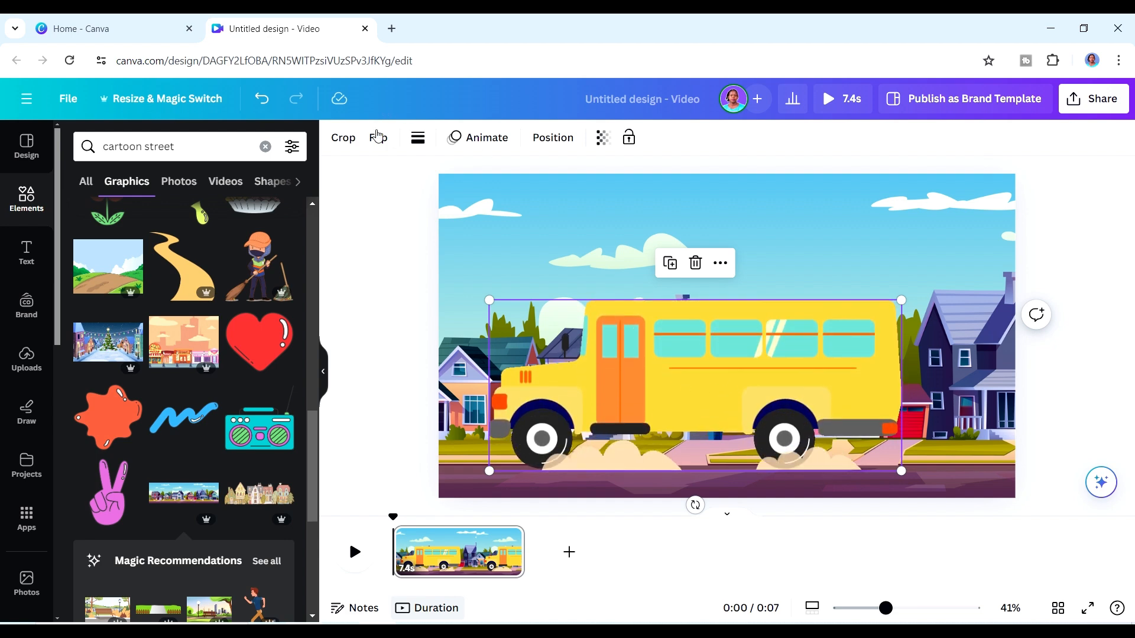
# Flip the school bus horizontally and move it along the road to the page's left edge.
pyautogui.click(377, 140)
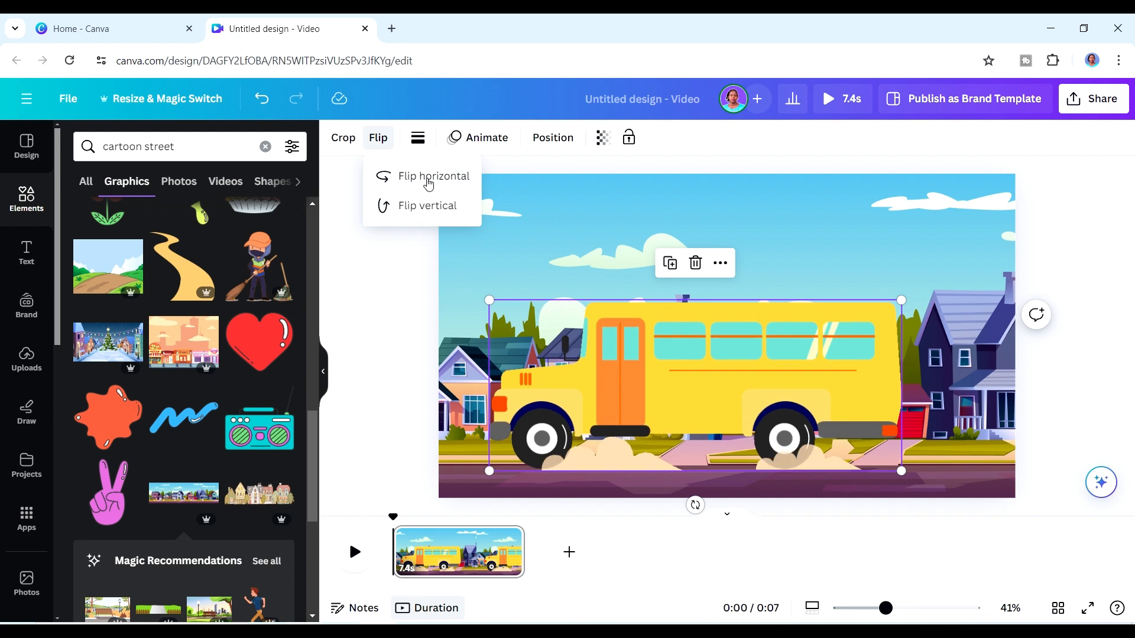
pyautogui.click(430, 178)
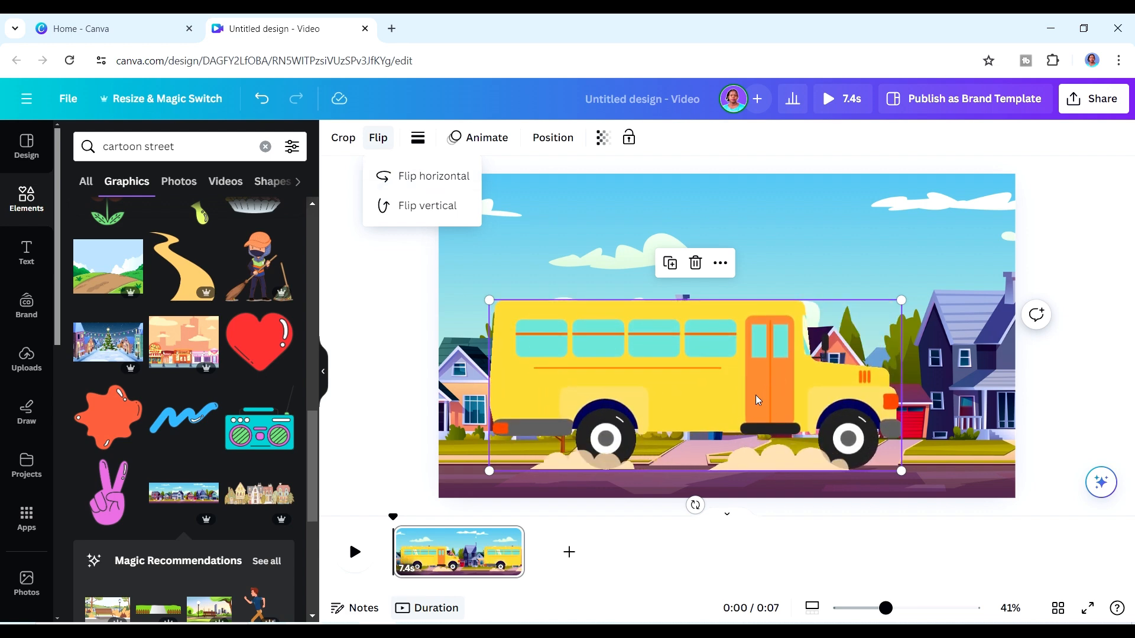
pyautogui.moveTo(715, 398); pyautogui.dragTo(653, 412)
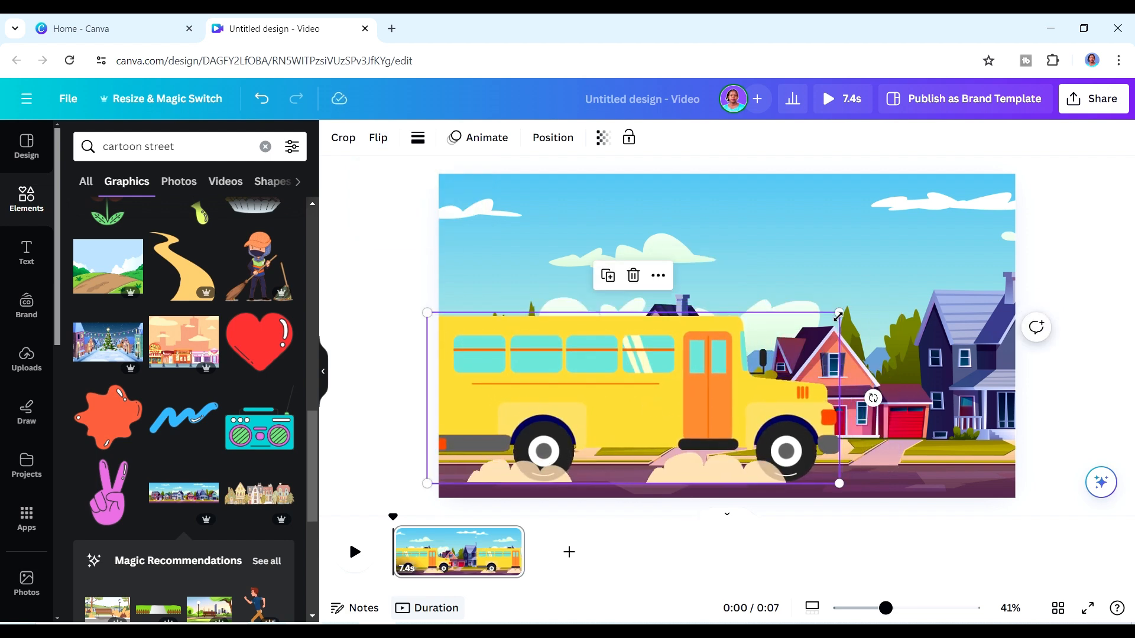
# Shrink the school bus and move it along the road mostly off the page's left edge, leaving only its front visible.
pyautogui.moveTo(839, 312); pyautogui.dragTo(755, 347)
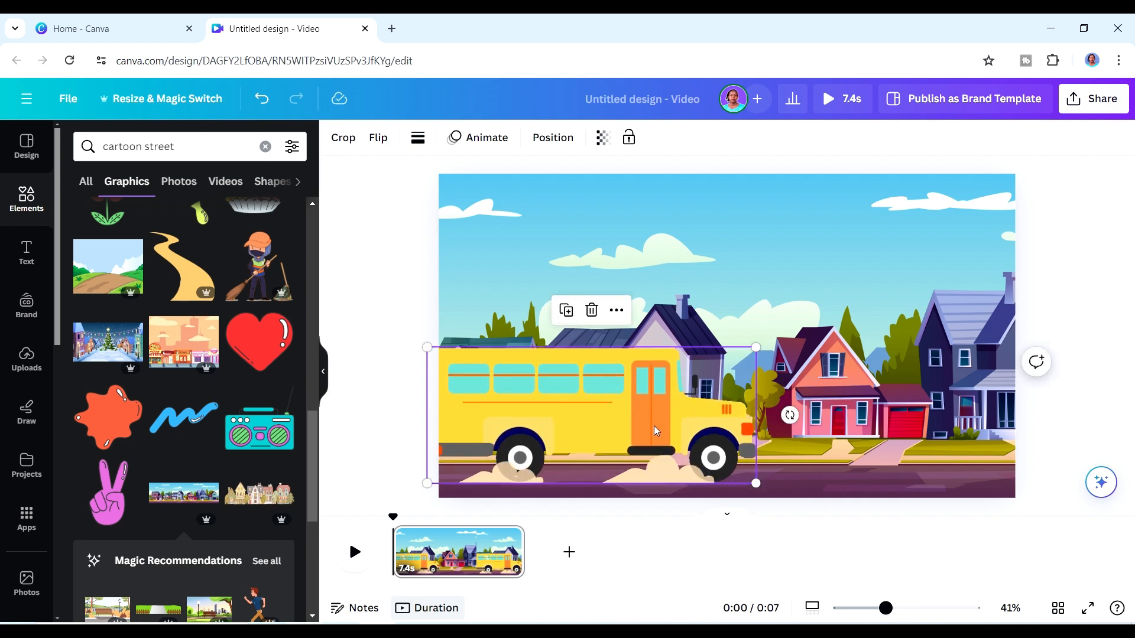
pyautogui.moveTo(666, 429); pyautogui.dragTo(648, 457)
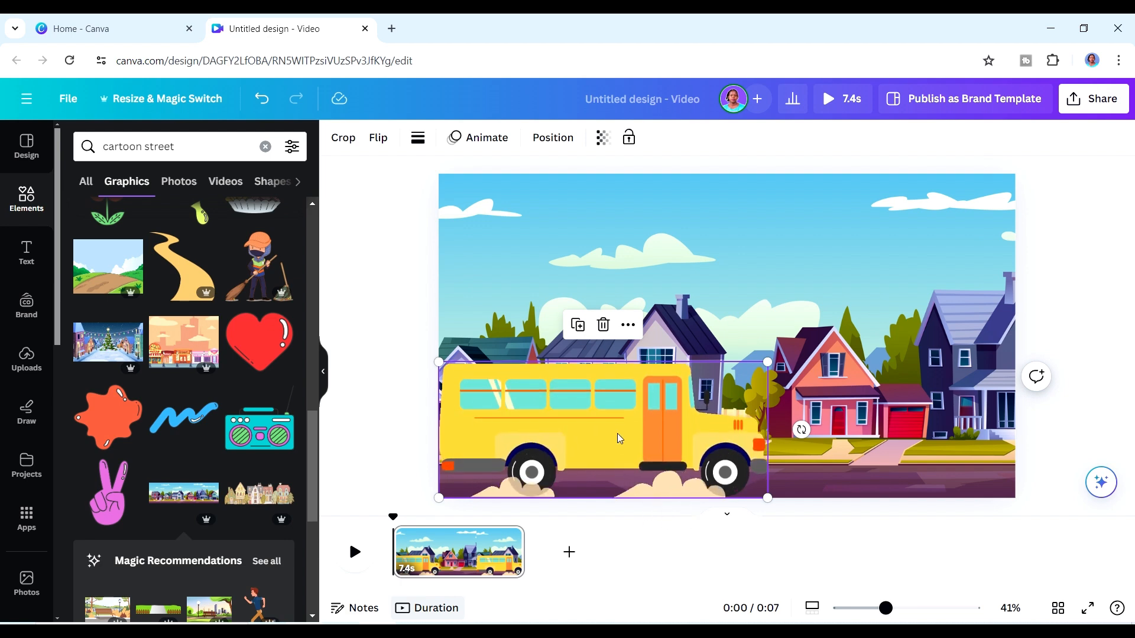
pyautogui.moveTo(599, 425); pyautogui.dragTo(334, 413)
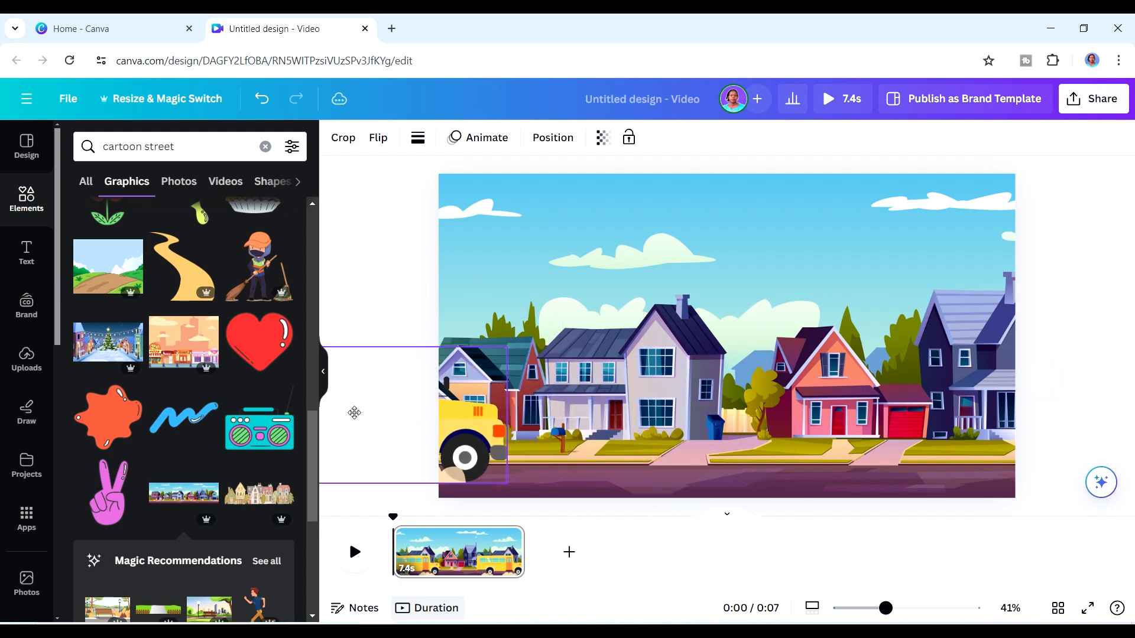
pyautogui.moveTo(468, 424); pyautogui.dragTo(437, 435)
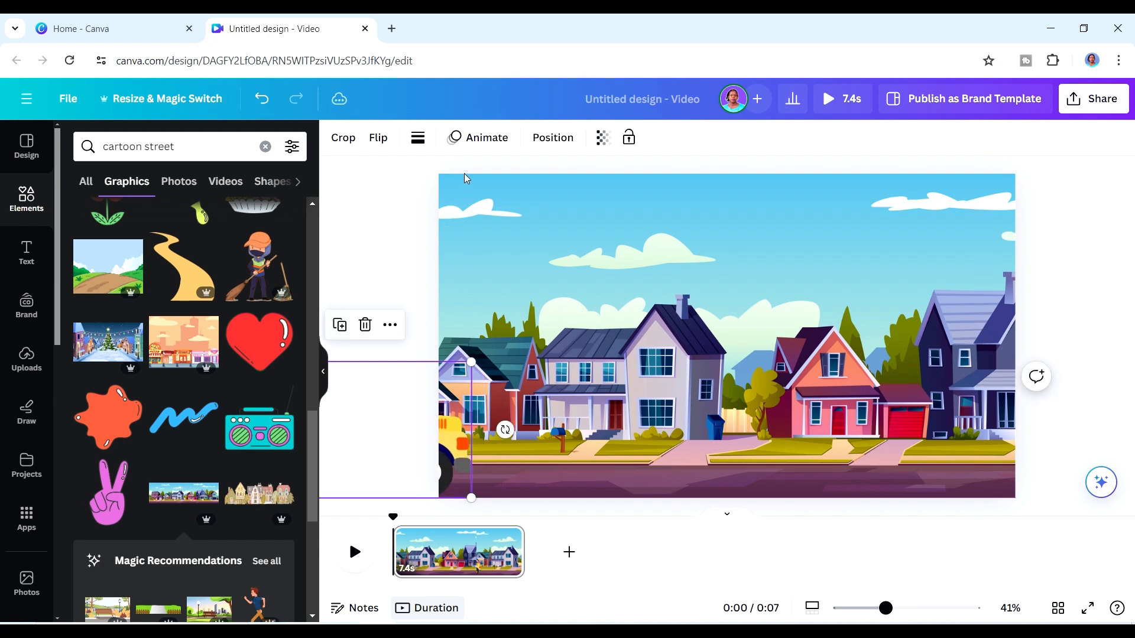
# Create a custom animation that drives the school bus along the road past the page's right edge, with Steady movement.
pyautogui.click(482, 139)
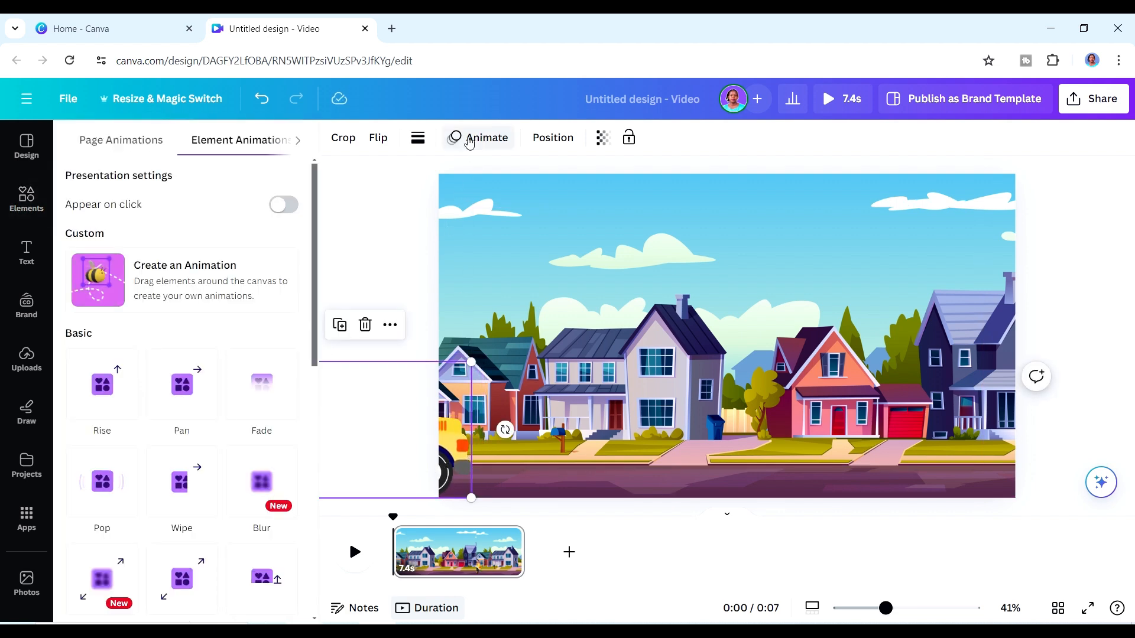
pyautogui.click(187, 282)
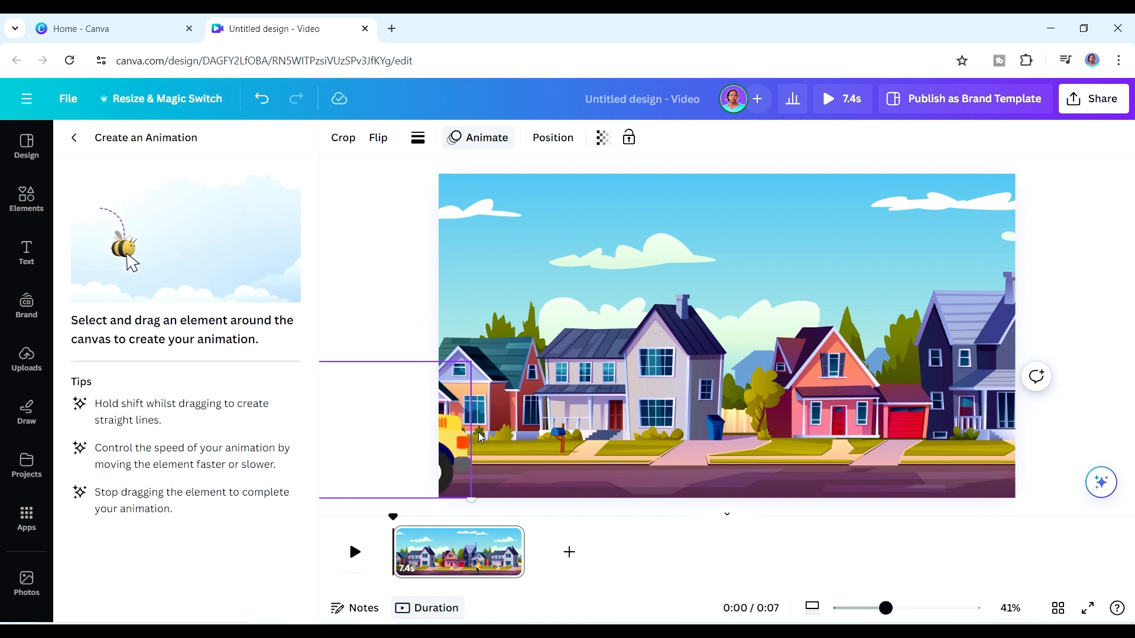
pyautogui.moveTo(459, 453)
pyautogui.mouseDown()
pyautogui.moveTo(837, 439)
pyautogui.moveTo(964, 441)
pyautogui.moveTo(1064, 462)
pyautogui.moveTo(1130, 448)
pyautogui.mouseUp()
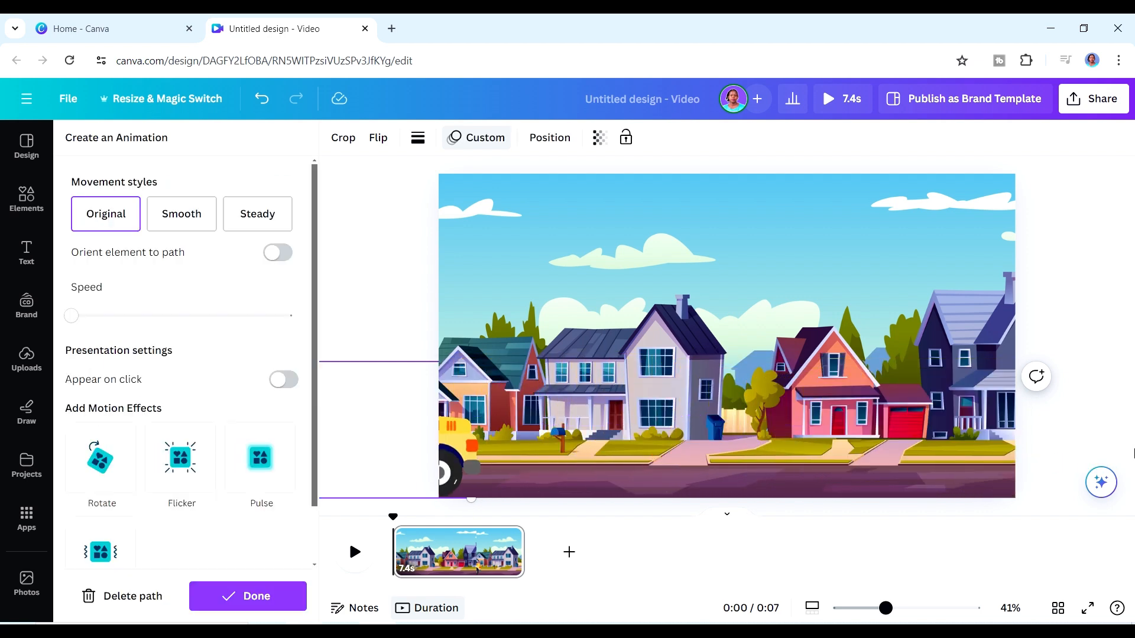
pyautogui.click(117, 598)
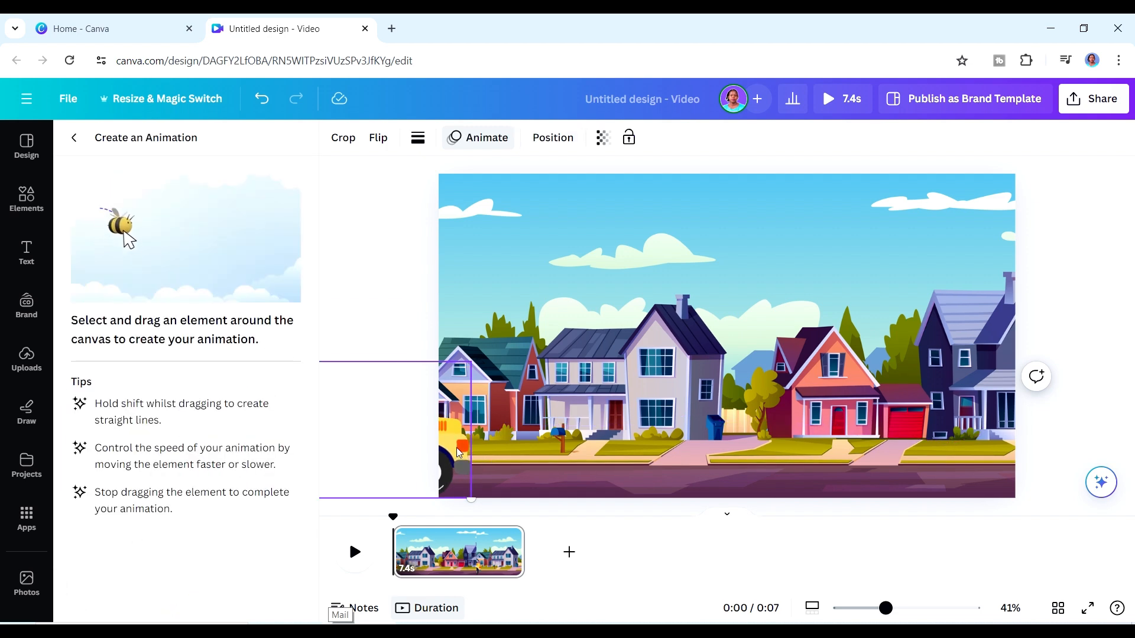
pyautogui.moveTo(456, 447)
pyautogui.mouseDown()
pyautogui.moveTo(566, 459)
pyautogui.moveTo(1133, 452)
pyautogui.mouseUp()
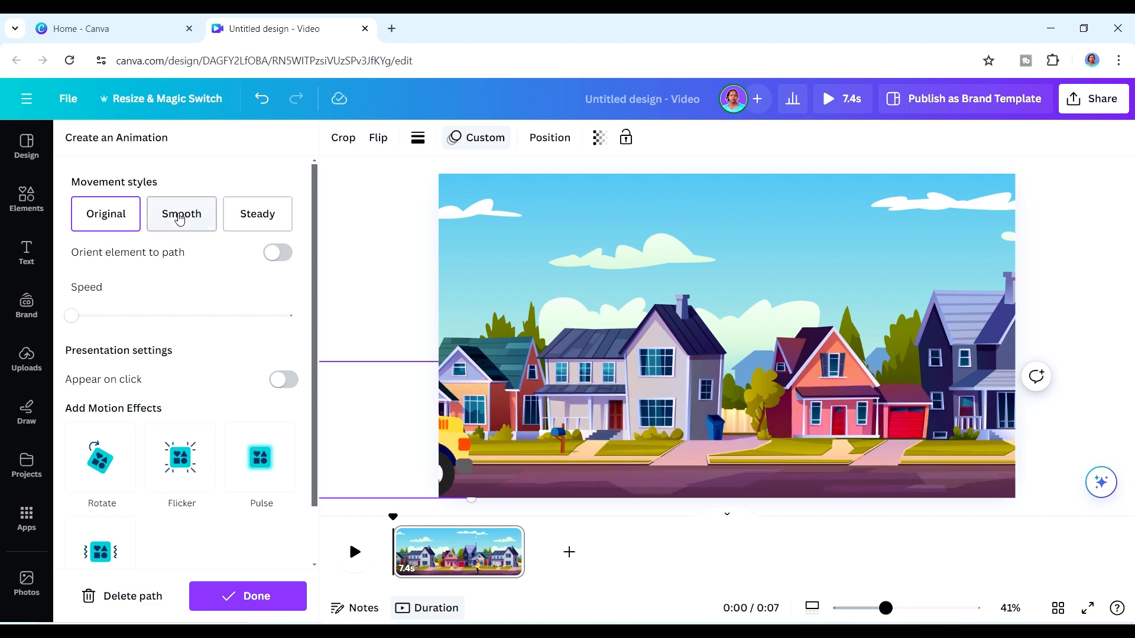
pyautogui.click(260, 220)
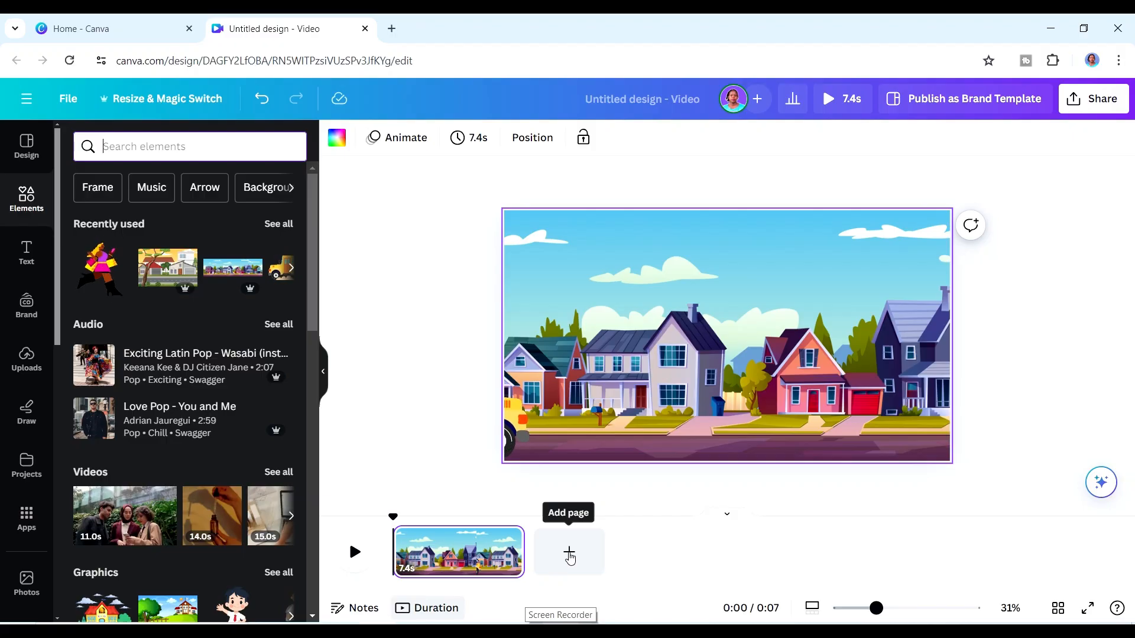
# Add a second page to the video and search the graphics for "cartoon street".
pyautogui.click(569, 553)
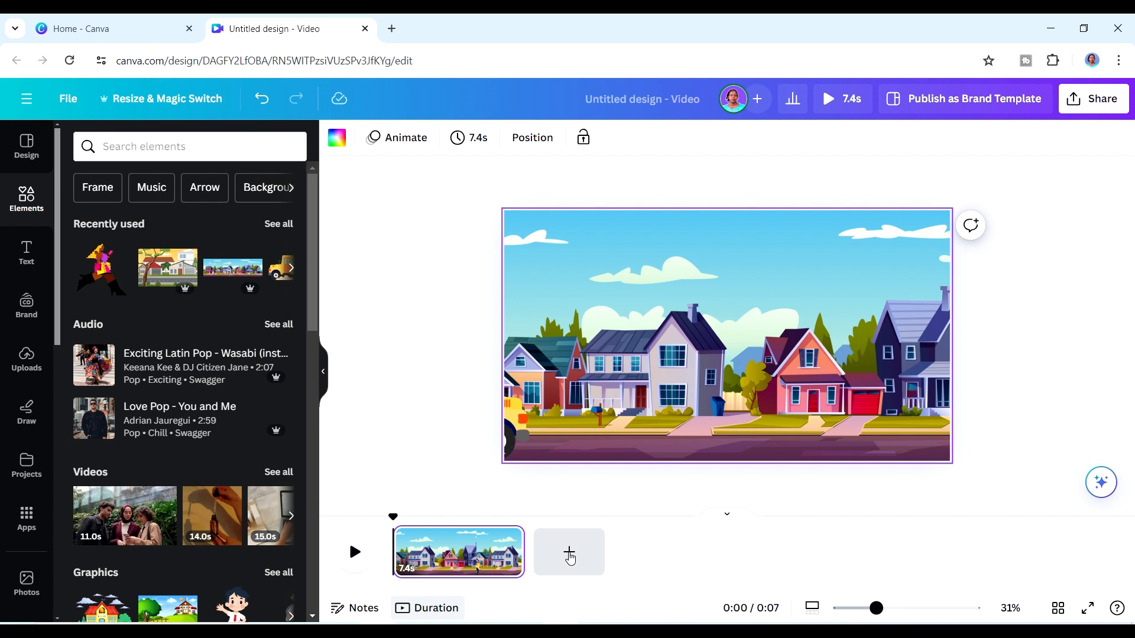
pyautogui.click(149, 156)
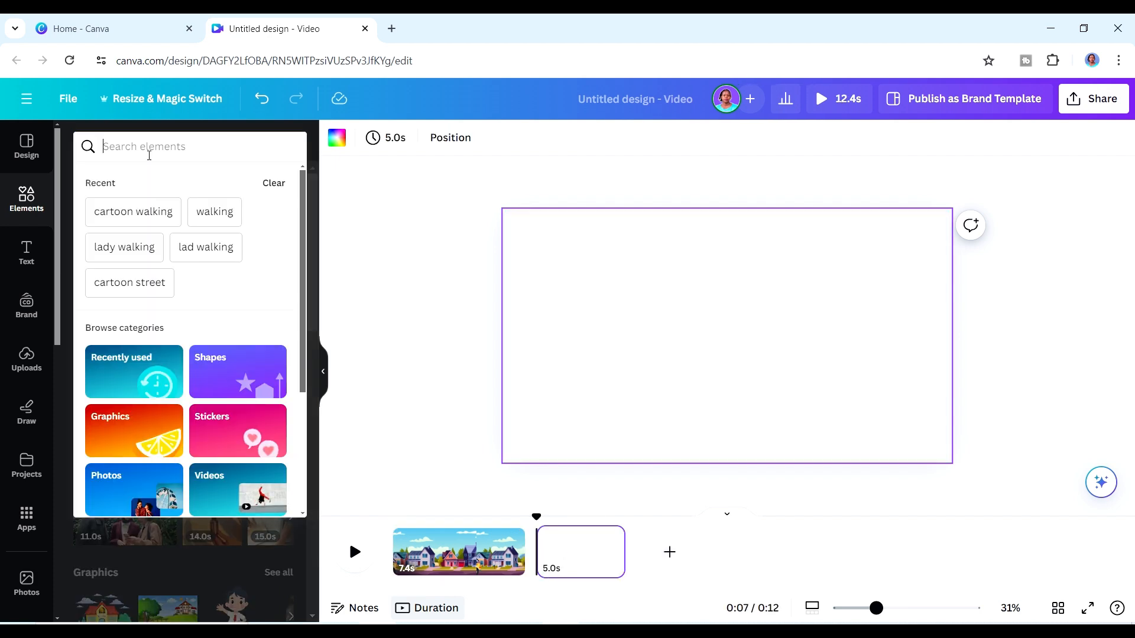
pyautogui.click(152, 285)
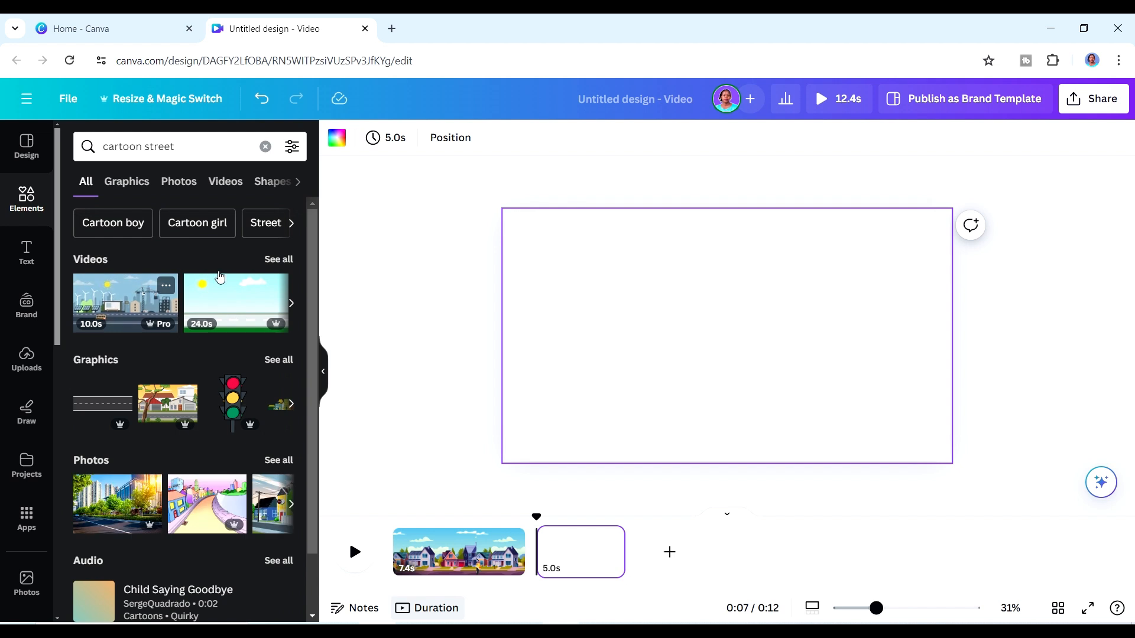
pyautogui.click(288, 261)
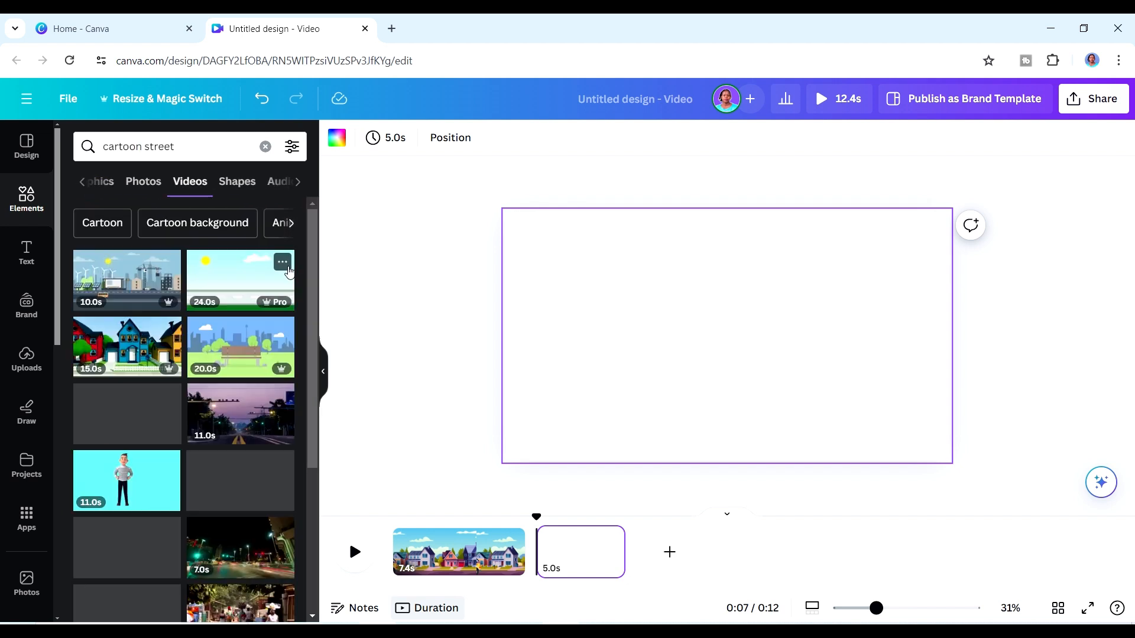
pyautogui.click(107, 183)
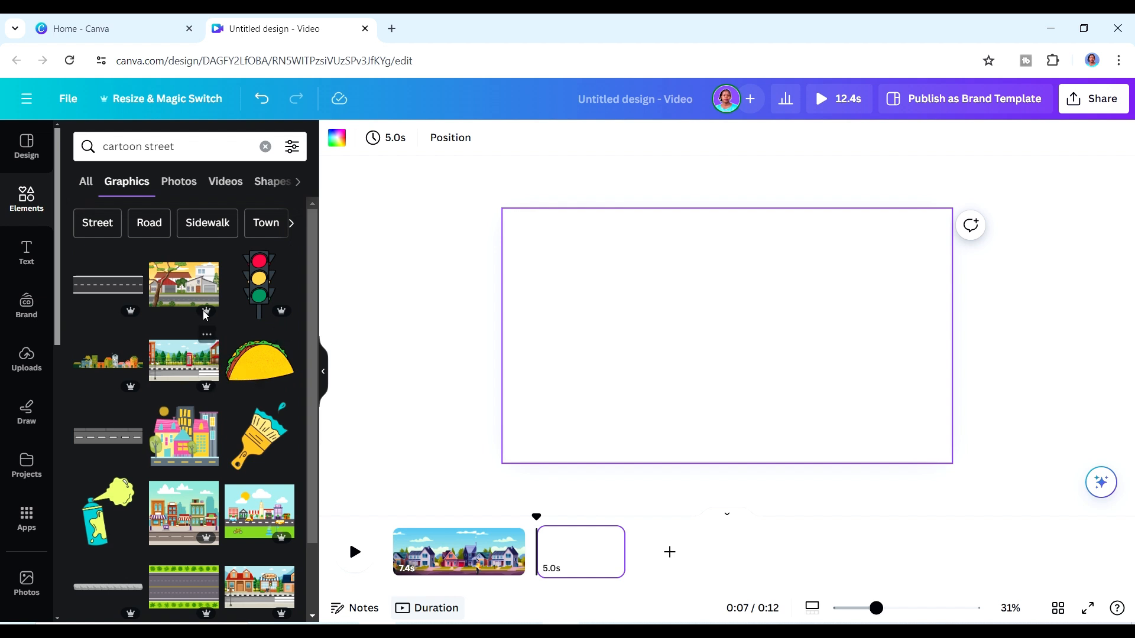
# Add the street graphic with the yellow sky, tree and grey garages and set it as the second page's background.
pyautogui.click(188, 283)
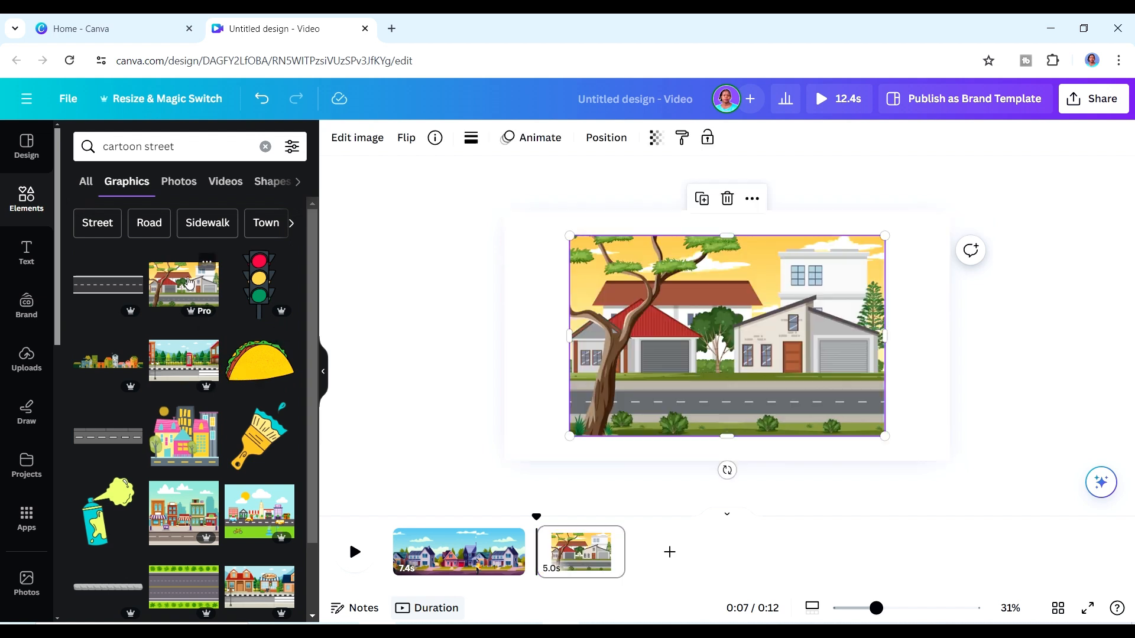
pyautogui.rightClick(733, 343)
pyautogui.click(842, 572)
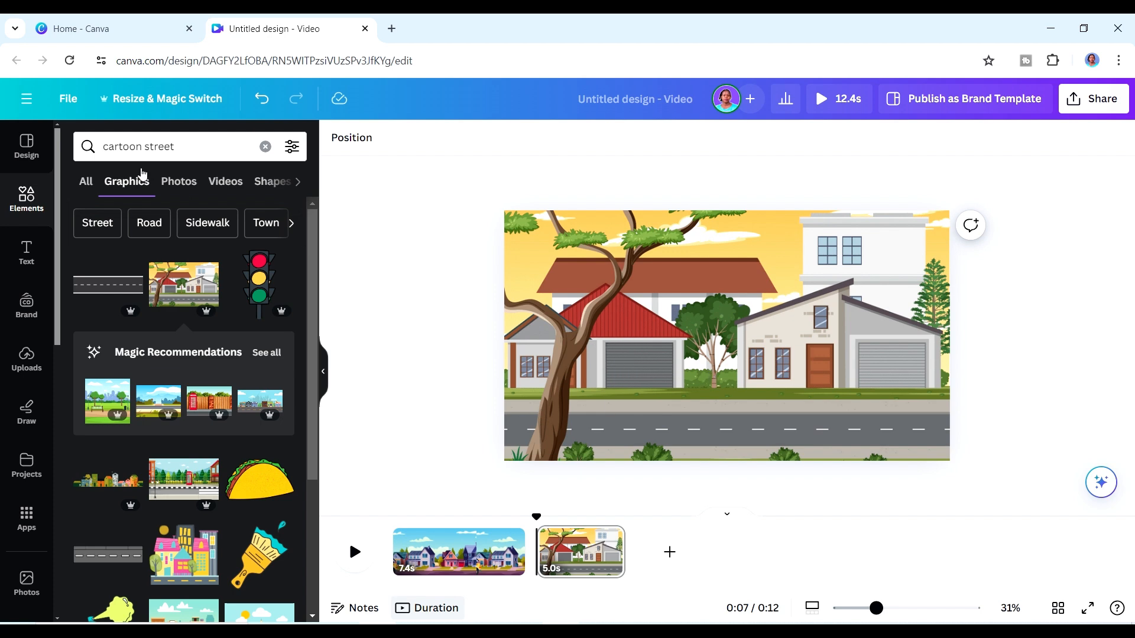
# Search the graphics for "cartoon walking" and filter the results to Animated.
pyautogui.click(265, 146)
pyautogui.write('cartoon walking')
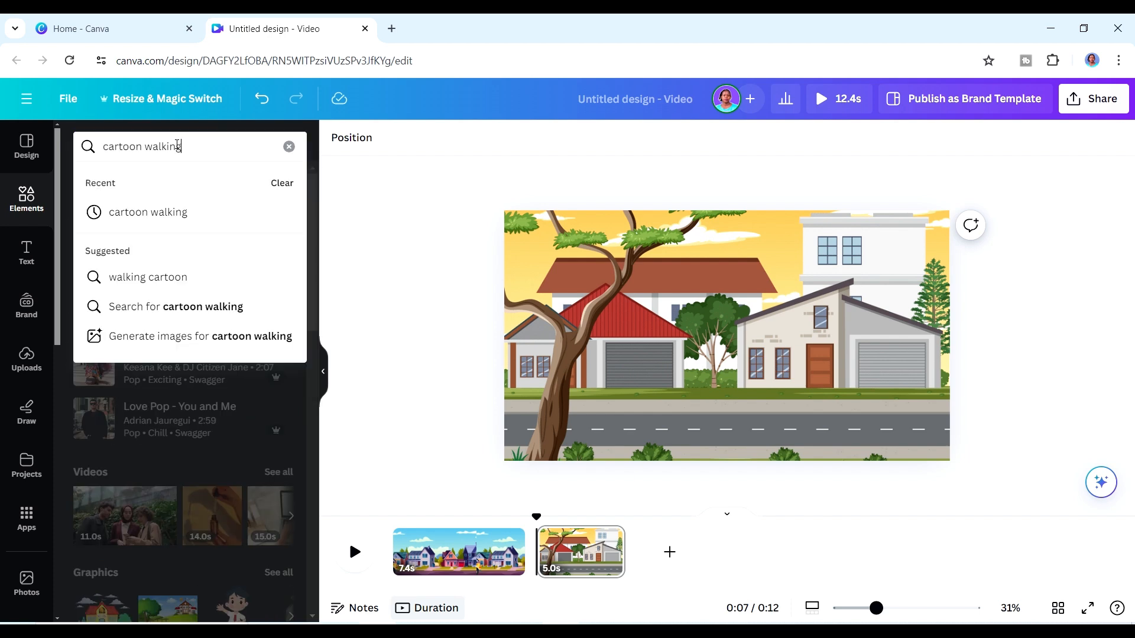
pyautogui.press('Return')
pyautogui.scroll(-3, 307, 264)
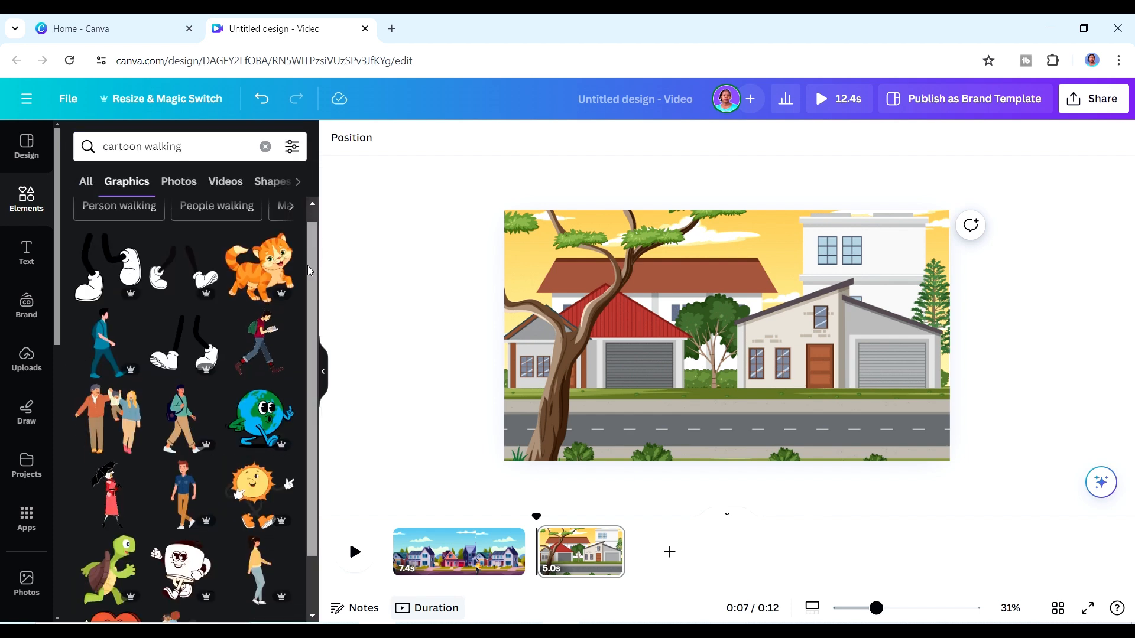
pyautogui.moveTo(310, 300); pyautogui.dragTo(336, 495)
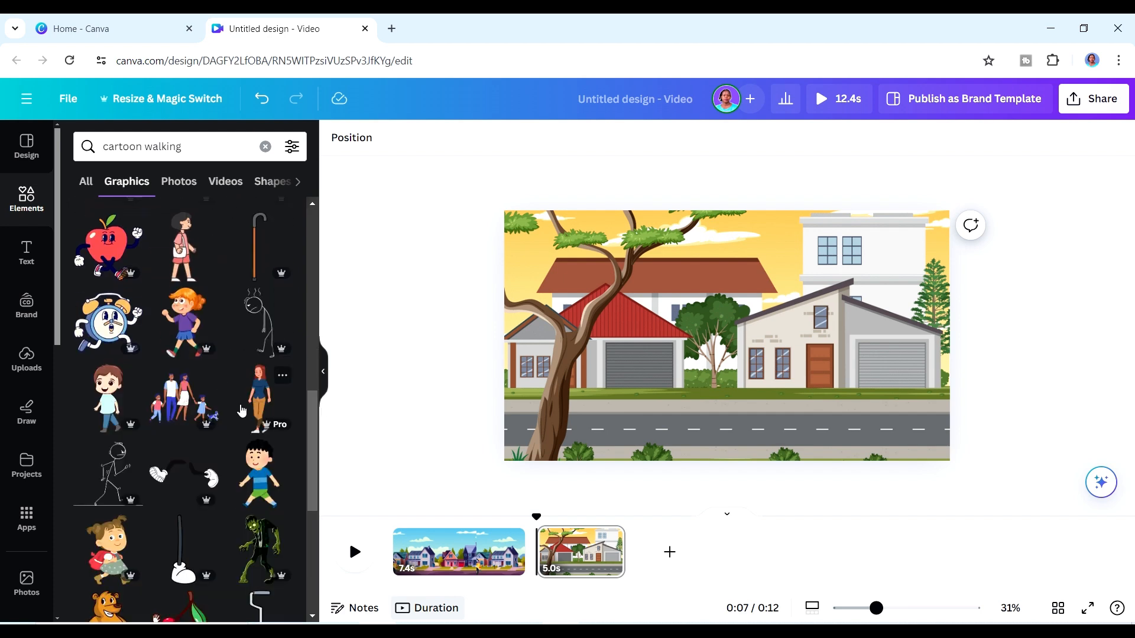
pyautogui.click(292, 148)
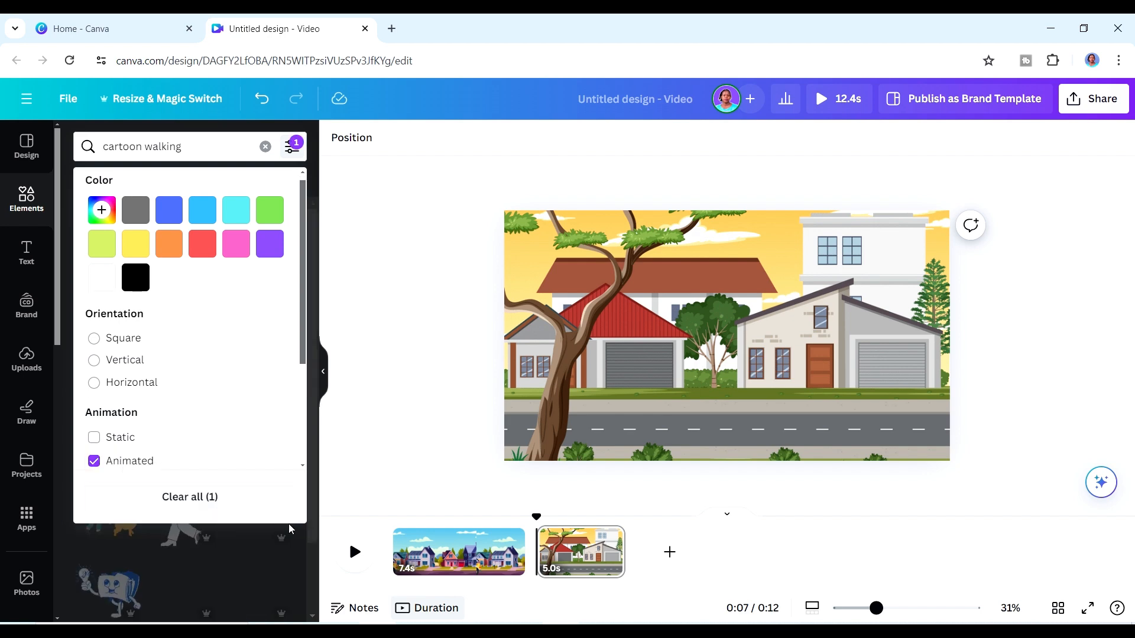
pyautogui.click(313, 420)
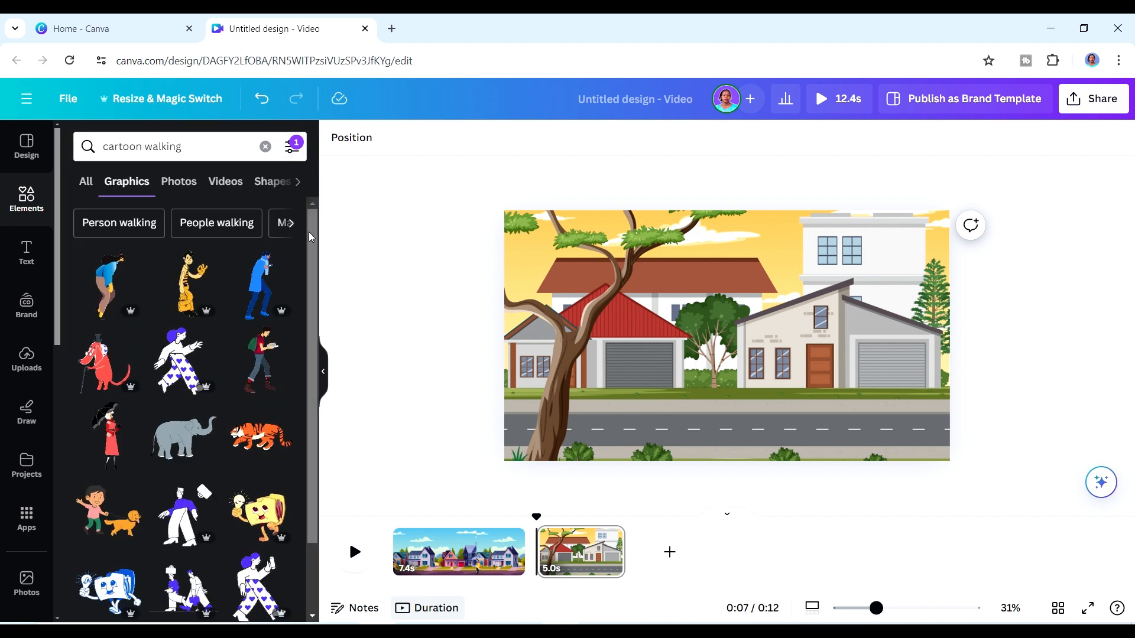
# Add the walking woman with shopping bags, shrink her and place her on the pavement beside the tree trunk.
pyautogui.moveTo(313, 251); pyautogui.dragTo(328, 350)
pyautogui.scroll(-5, 192, 451)
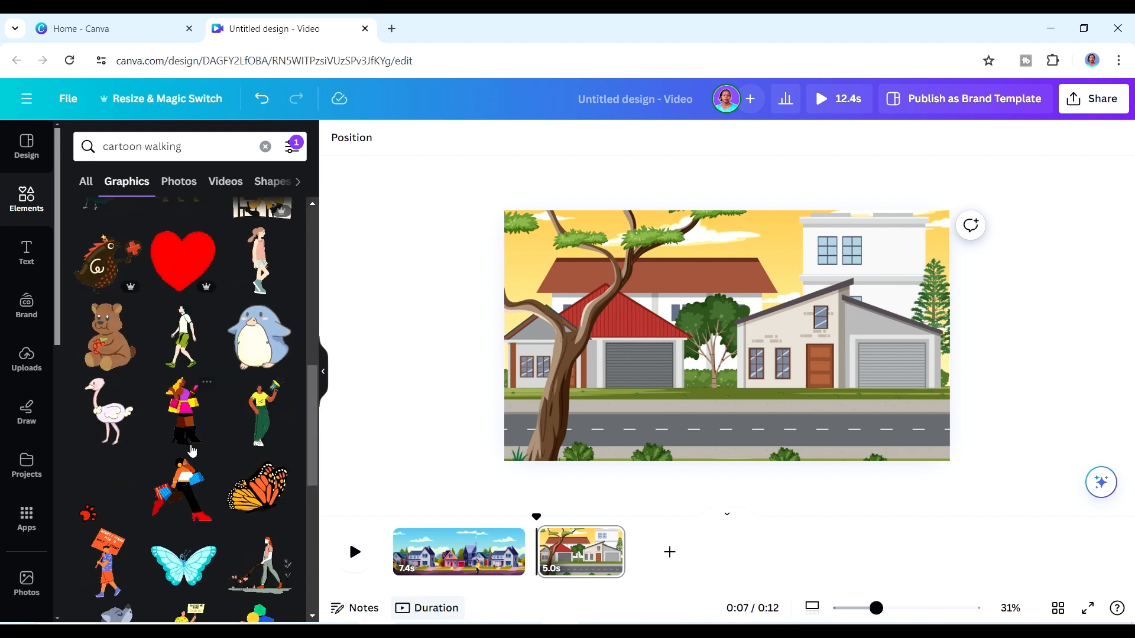
pyautogui.click(182, 416)
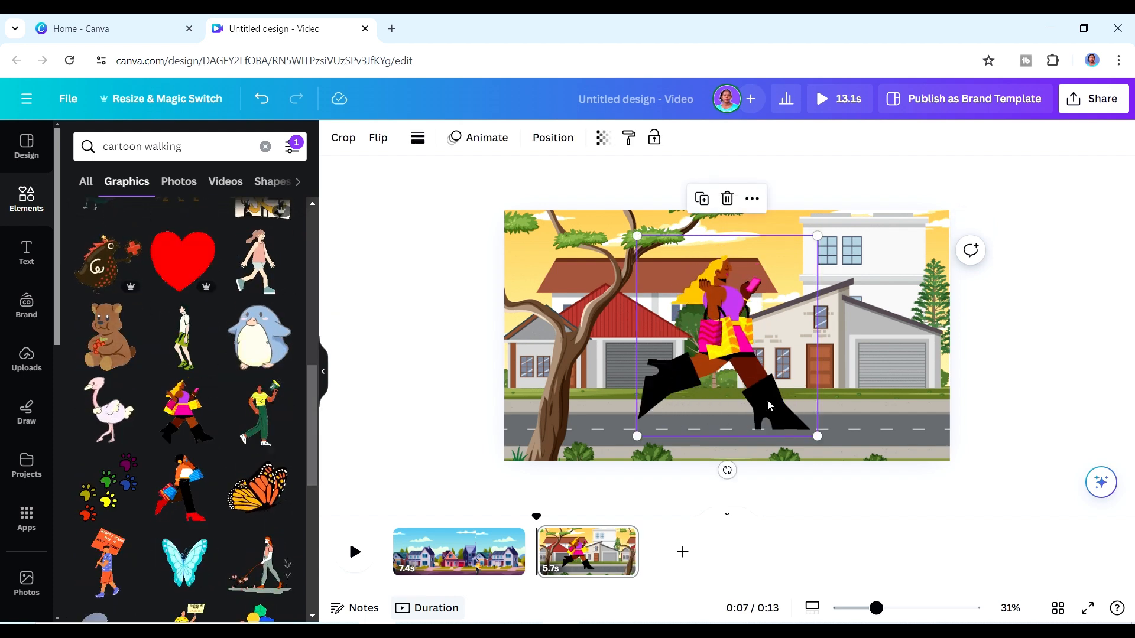
pyautogui.moveTo(643, 441); pyautogui.dragTo(705, 361)
pyautogui.moveTo(761, 324); pyautogui.dragTo(653, 376)
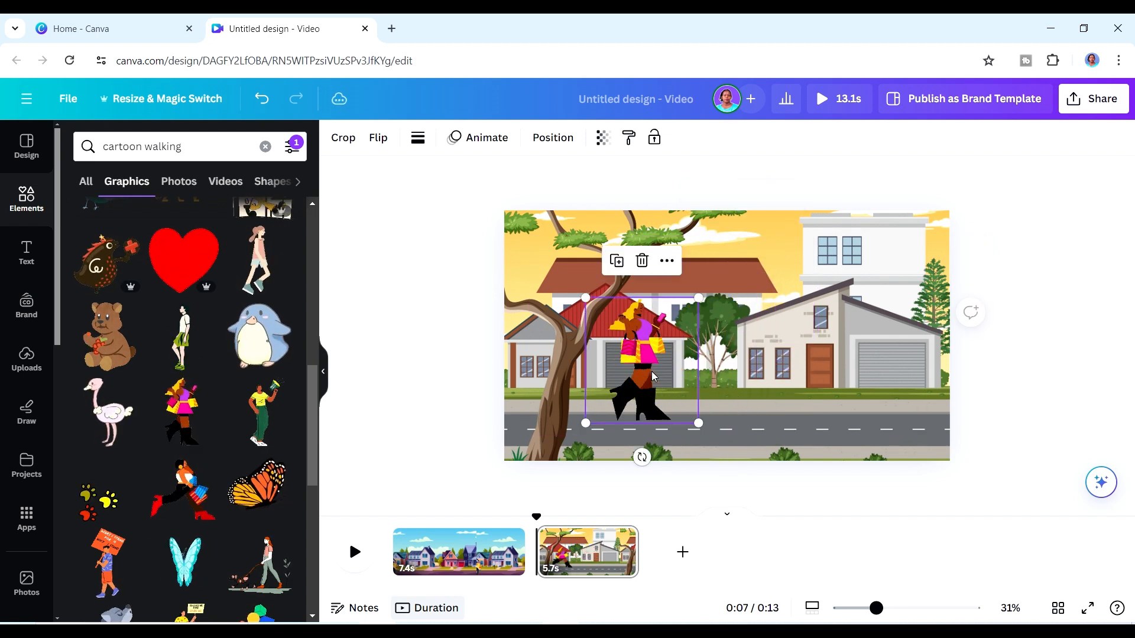
pyautogui.click(582, 429)
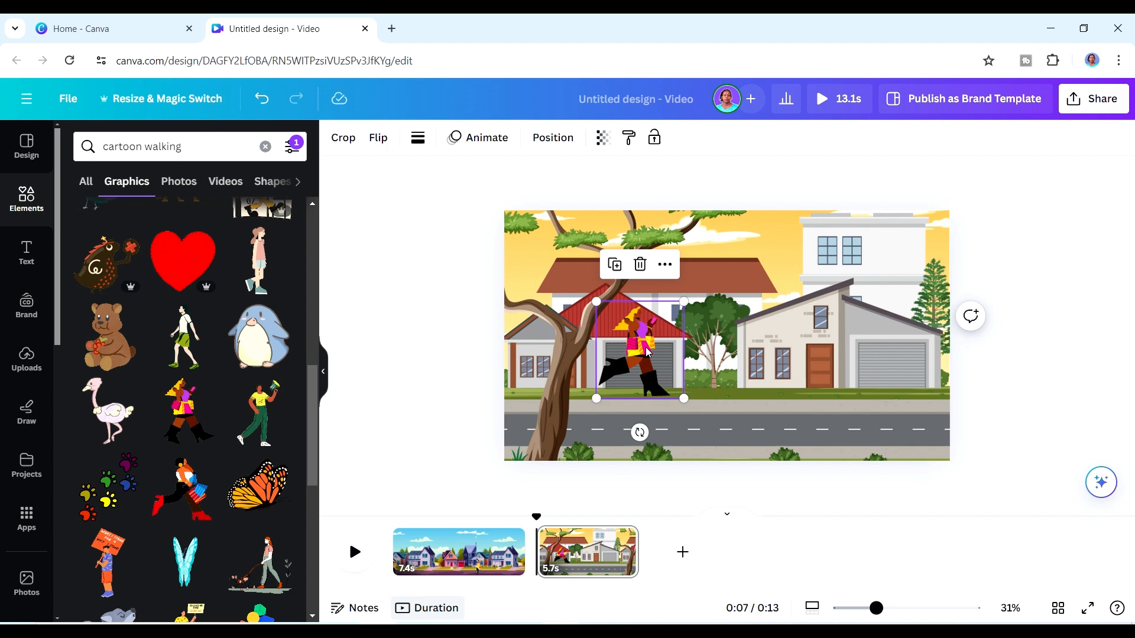
pyautogui.moveTo(647, 354); pyautogui.dragTo(623, 366)
pyautogui.moveTo(661, 319); pyautogui.dragTo(643, 341)
pyautogui.moveTo(617, 390); pyautogui.dragTo(606, 399)
# Enlarge the street background within its crop so that most of the large tree falls outside the page.
pyautogui.doubleClick(918, 370)
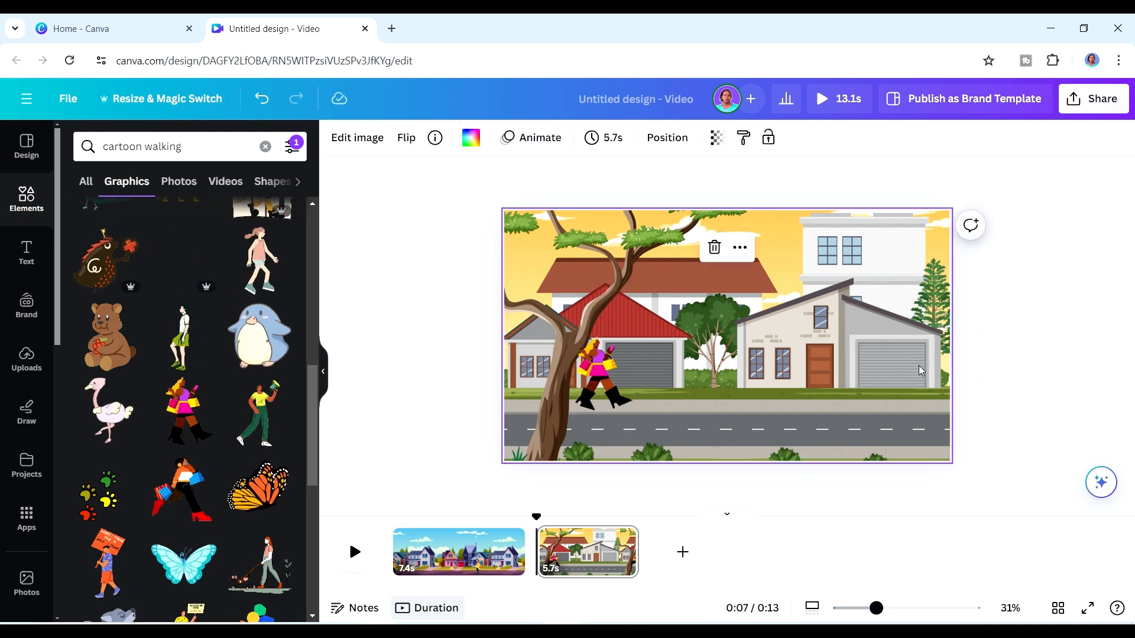
pyautogui.moveTo(504, 192); pyautogui.dragTo(389, 183)
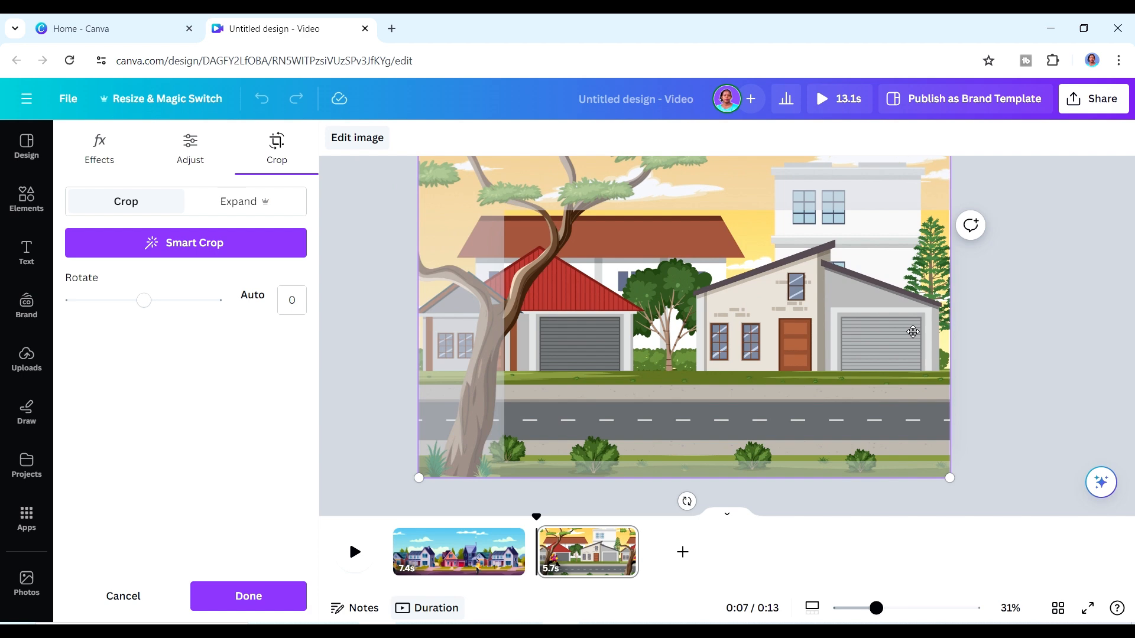
pyautogui.click(1103, 341)
# Move the woman to the left end of the pavement and animate her walking across to the page's right edge with Steady movement.
pyautogui.moveTo(590, 402); pyautogui.dragTo(548, 368)
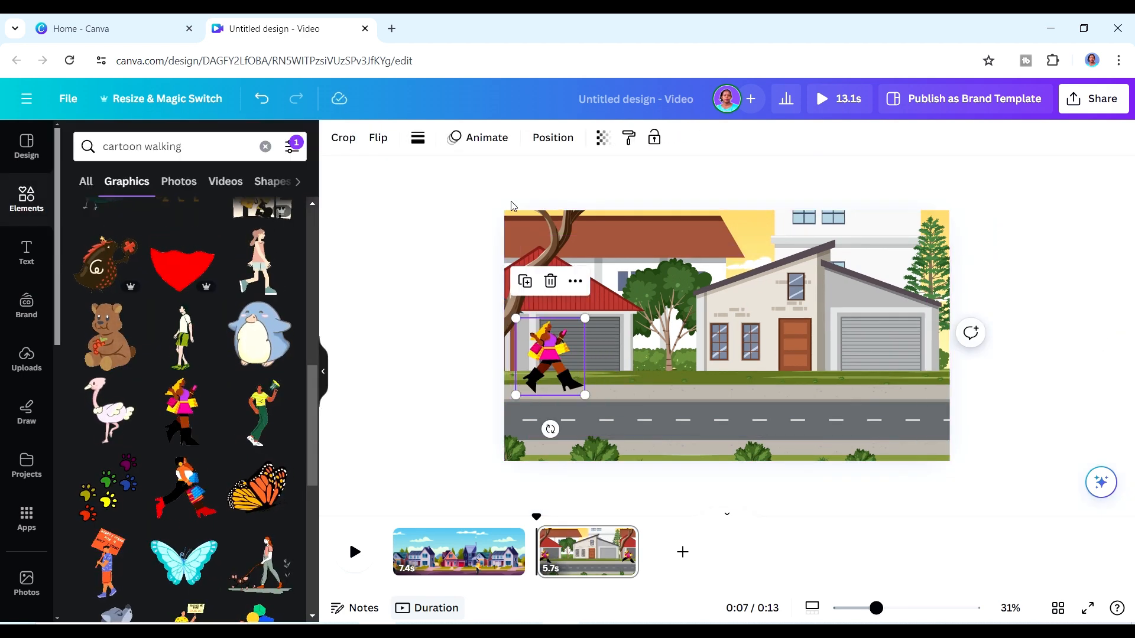
pyautogui.click(484, 138)
pyautogui.click(180, 286)
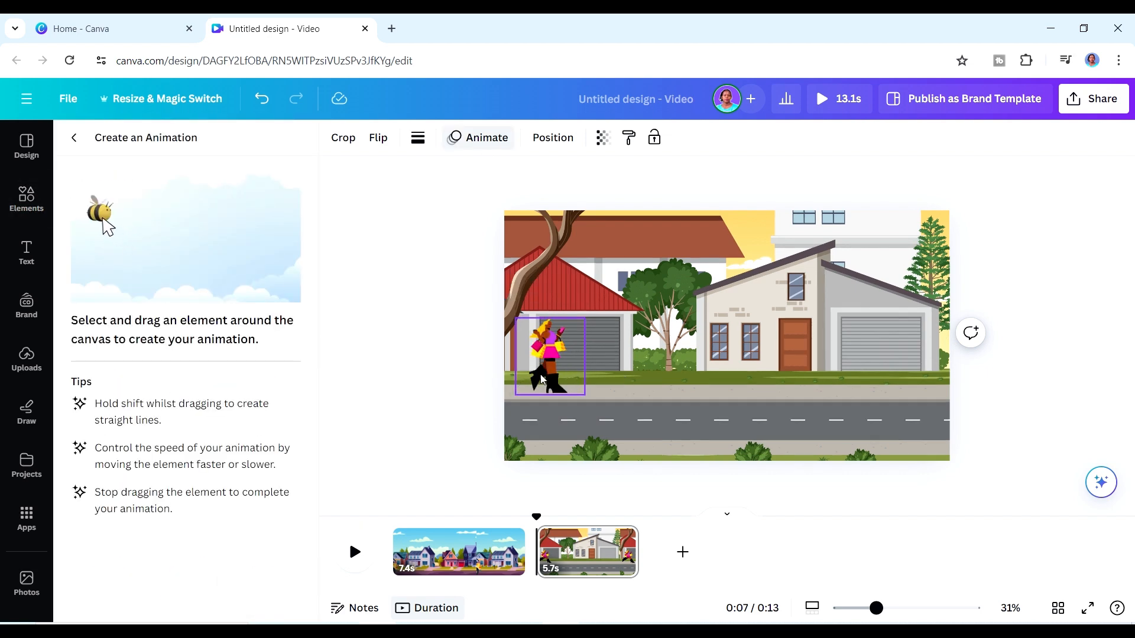
pyautogui.moveTo(542, 379); pyautogui.dragTo(583, 384)
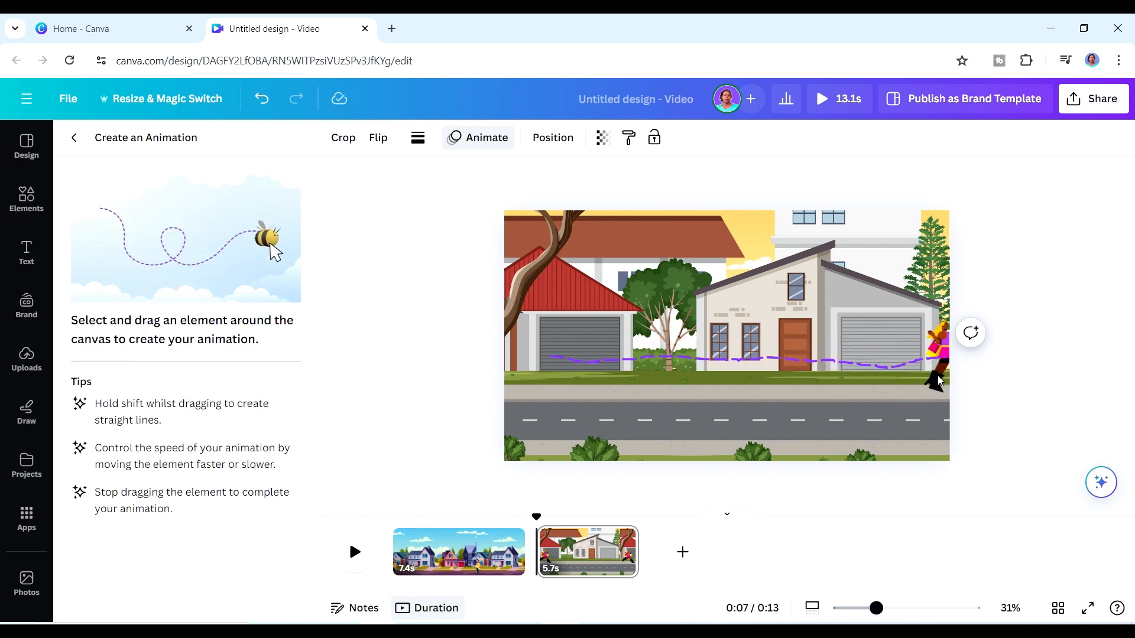
pyautogui.moveTo(940, 382); pyautogui.dragTo(939, 380)
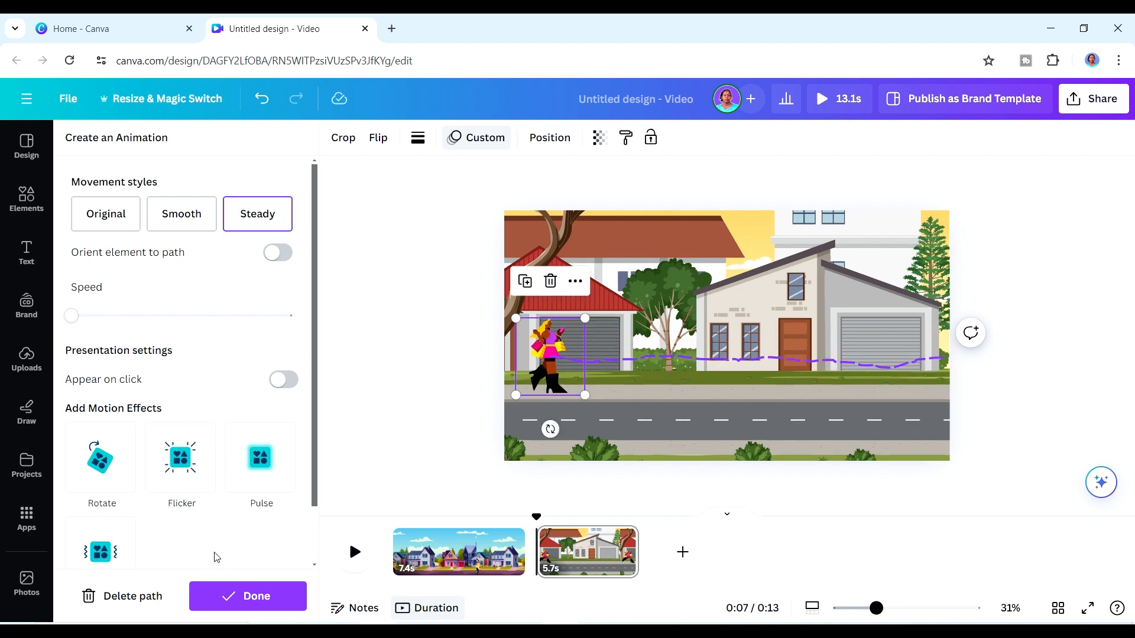
pyautogui.click(233, 597)
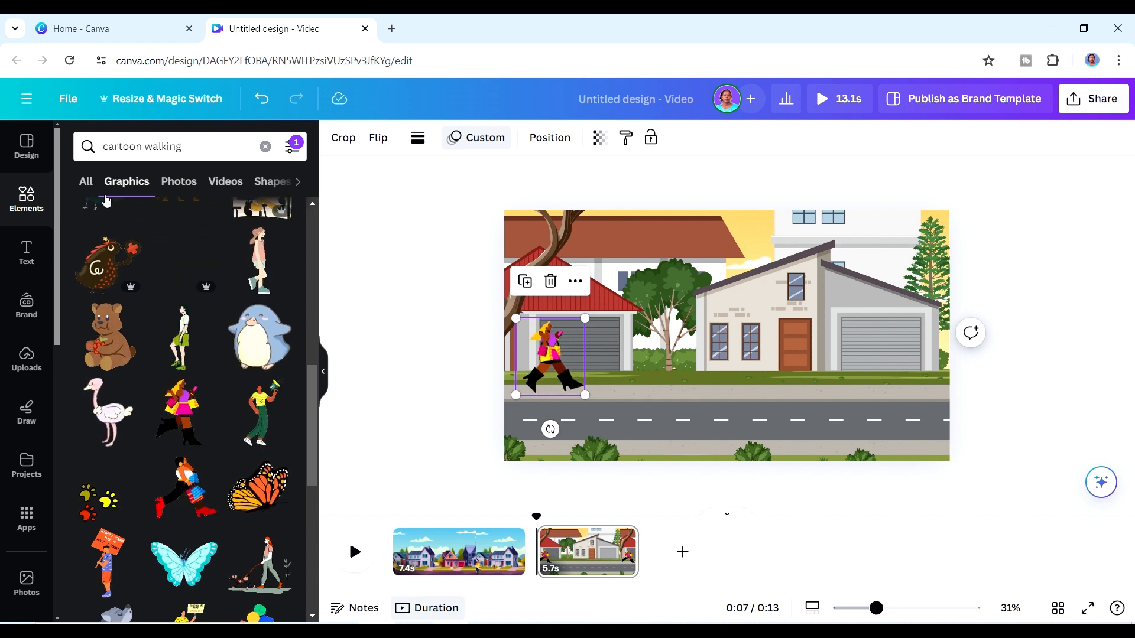
# Search the graphics for "bus" and add the yellow school bus to the second page.
pyautogui.click(265, 146)
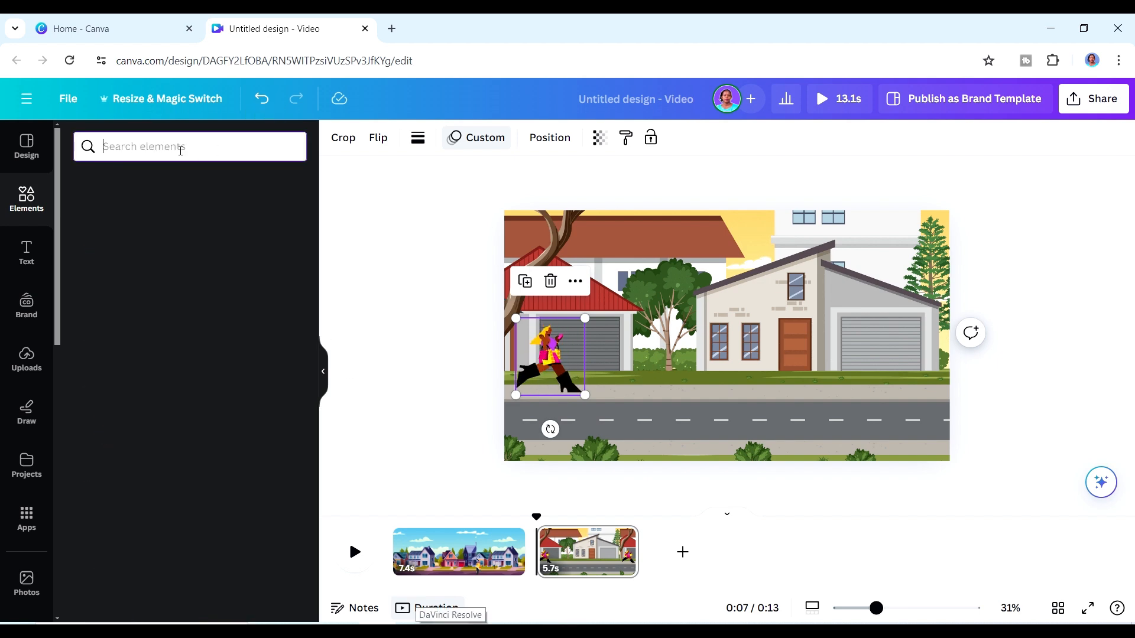
pyautogui.write('bus')
pyautogui.press('Return')
pyautogui.click(184, 286)
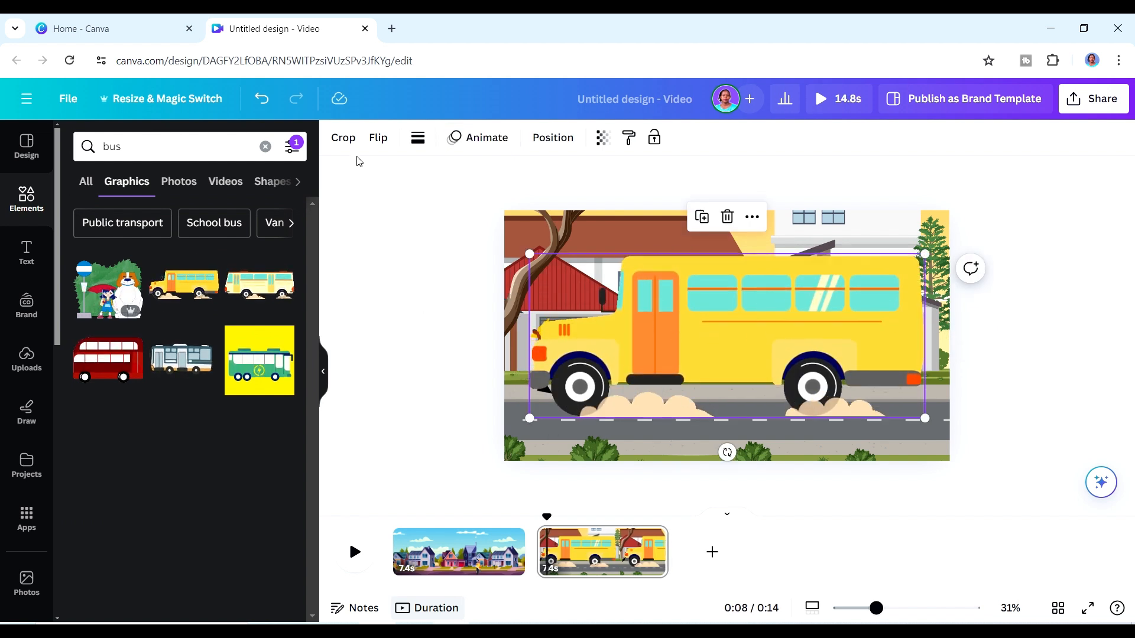
# Flip the school bus horizontally, shrink it and move it off the page's left edge with only its front showing on the road.
pyautogui.click(377, 139)
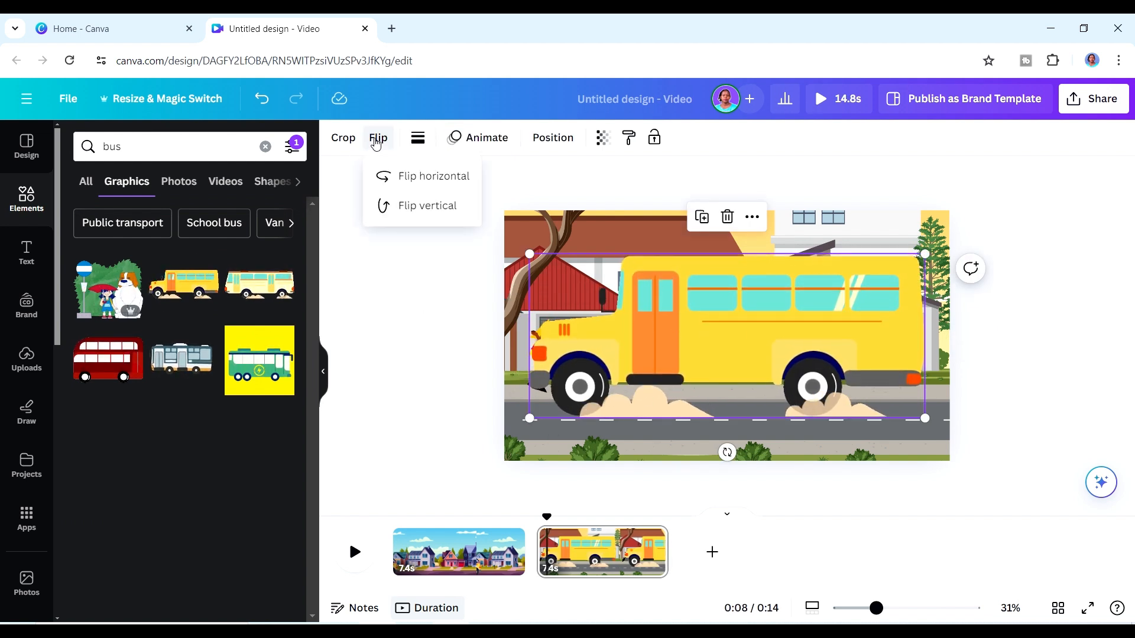
pyautogui.click(423, 176)
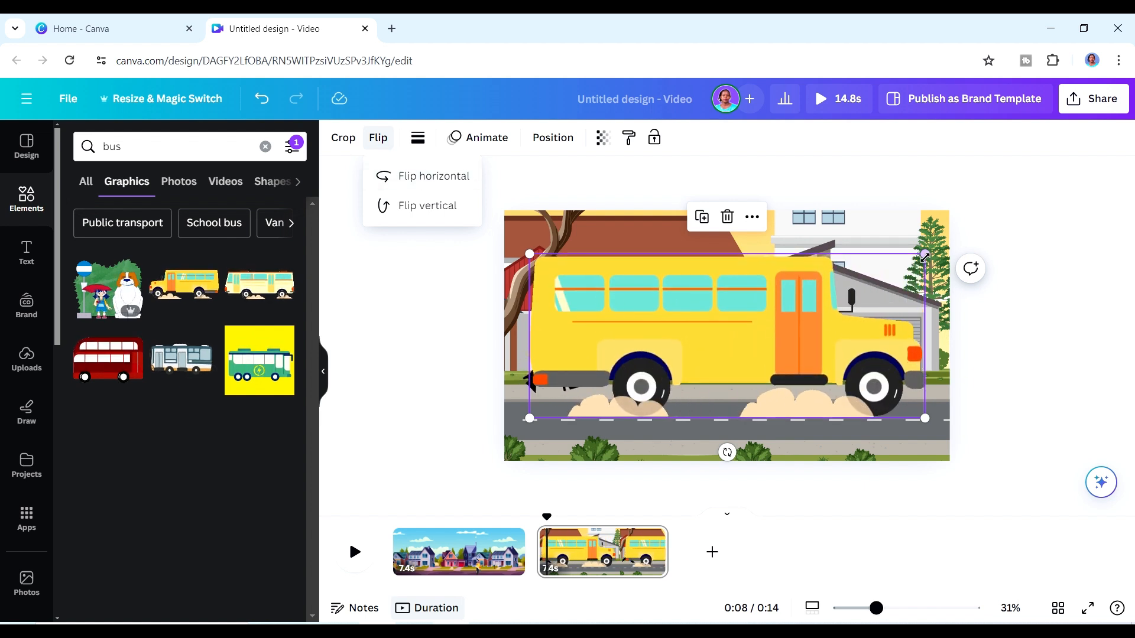
pyautogui.moveTo(925, 254); pyautogui.dragTo(812, 344)
pyautogui.moveTo(700, 365); pyautogui.dragTo(580, 365)
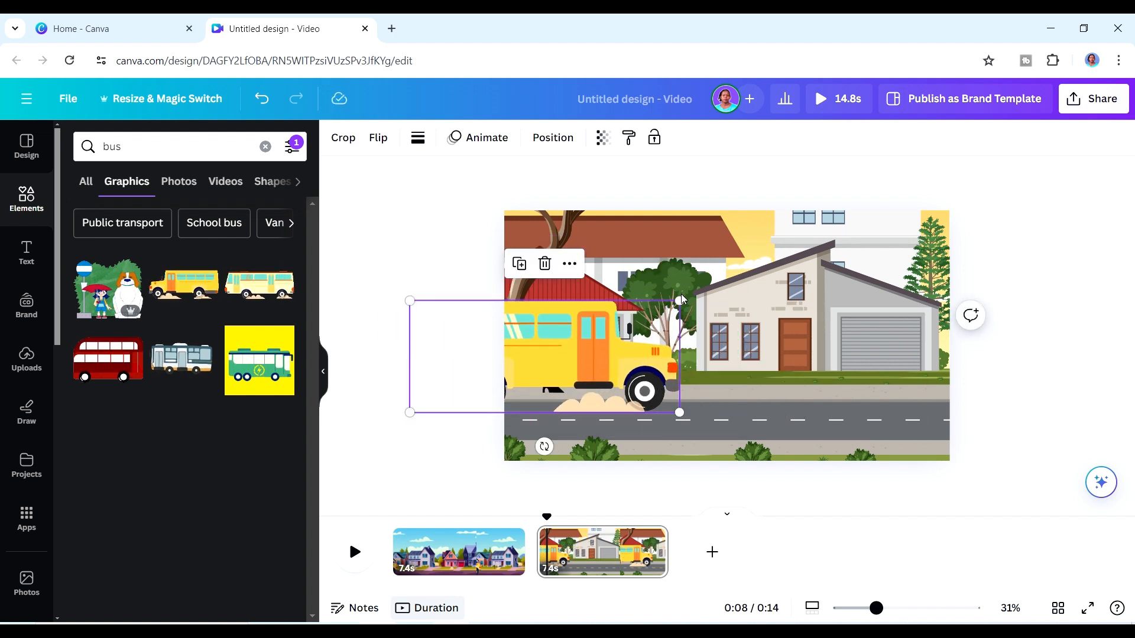
pyautogui.moveTo(680, 300); pyautogui.dragTo(713, 286)
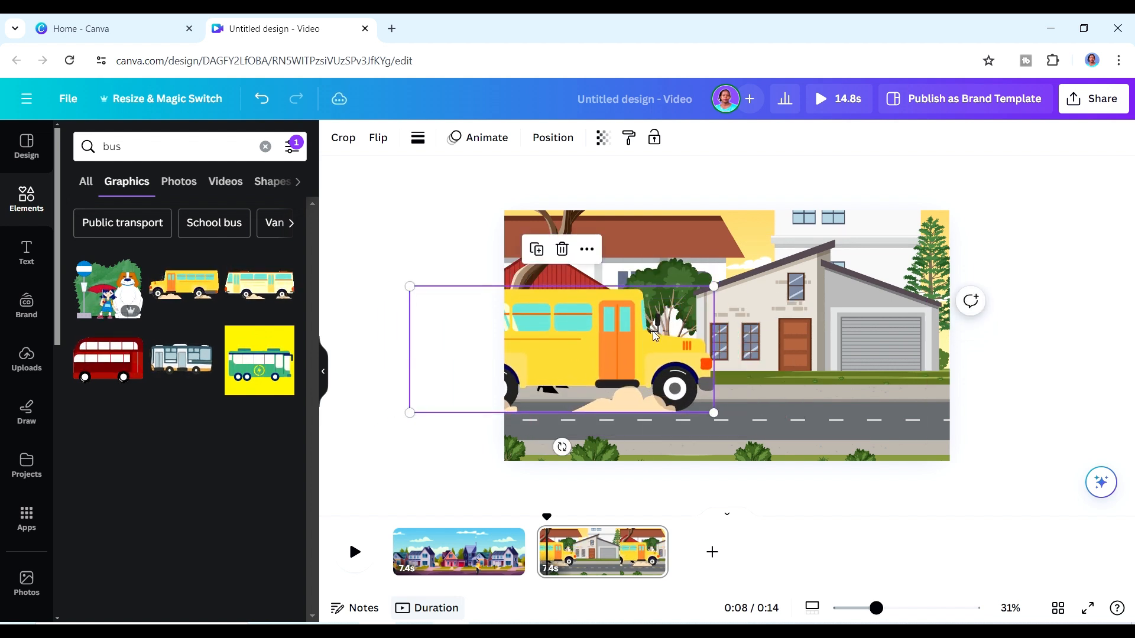
pyautogui.moveTo(654, 336); pyautogui.dragTo(473, 345)
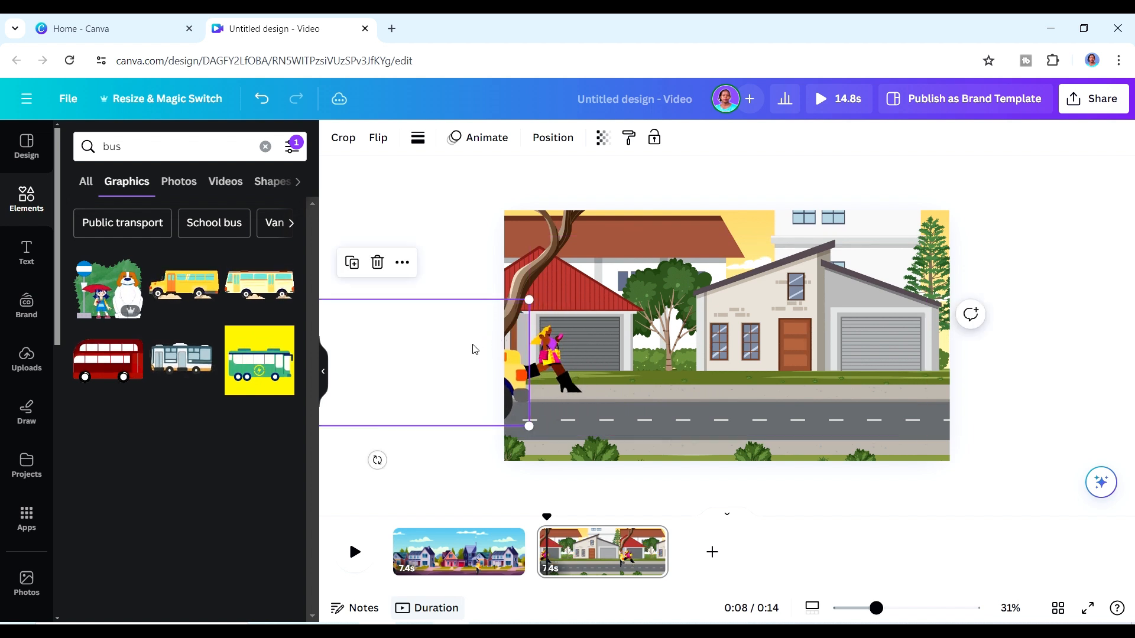
# Animate the bus driving straight across the road past the page's right edge with Steady movement, and play back the scene.
pyautogui.click(489, 141)
pyautogui.click(143, 286)
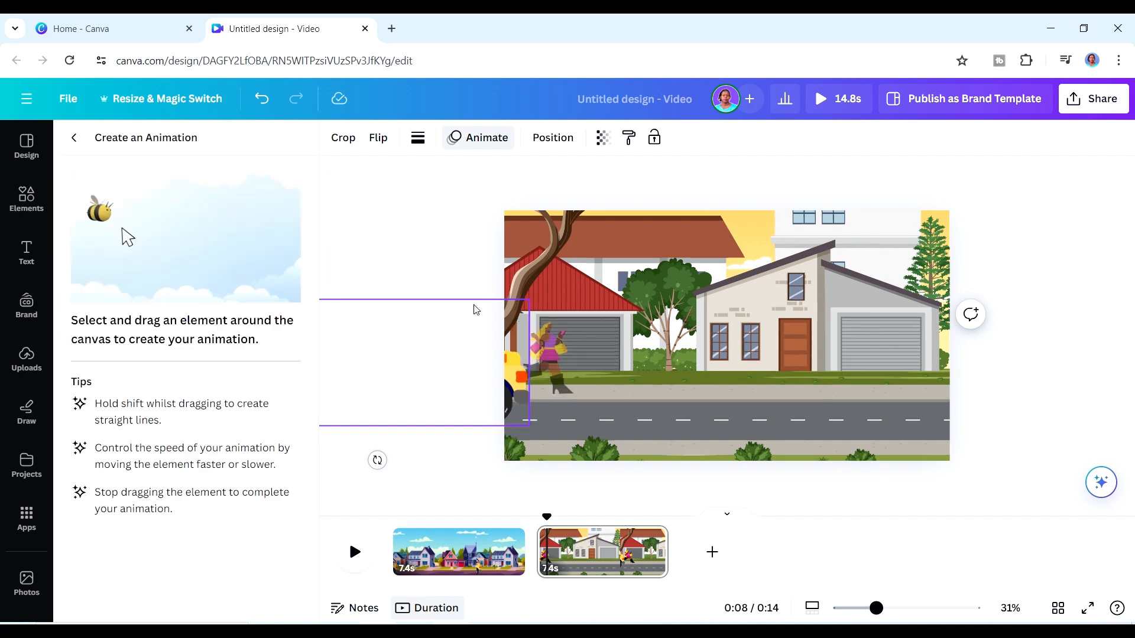
pyautogui.moveTo(519, 367)
pyautogui.mouseDown()
pyautogui.moveTo(725, 361)
pyautogui.moveTo(1133, 373)
pyautogui.mouseUp()
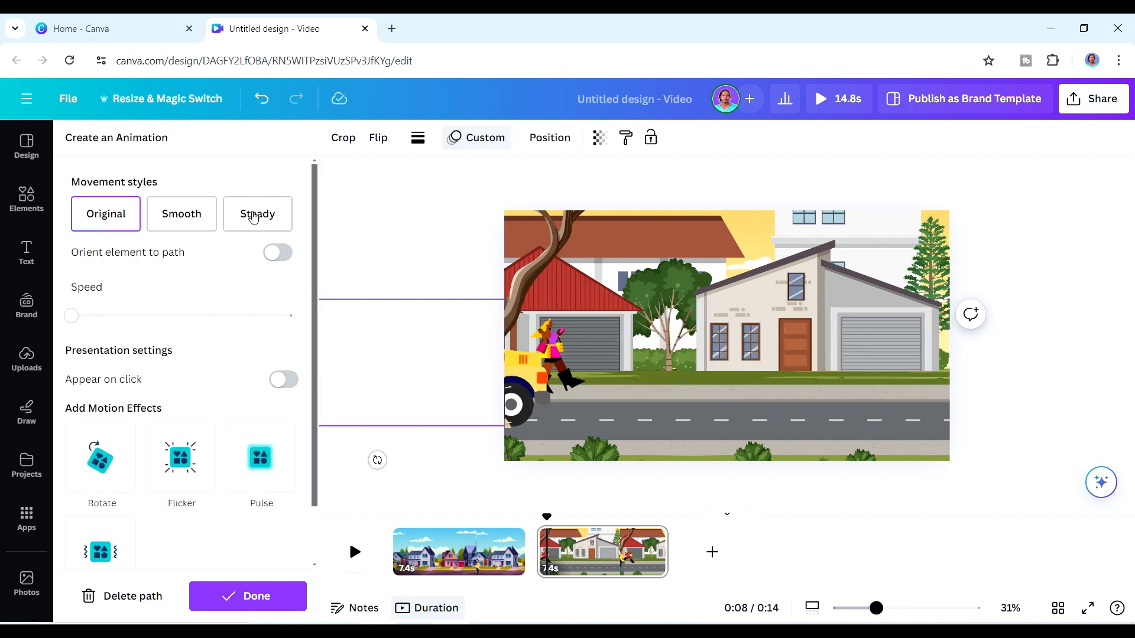
pyautogui.click(253, 215)
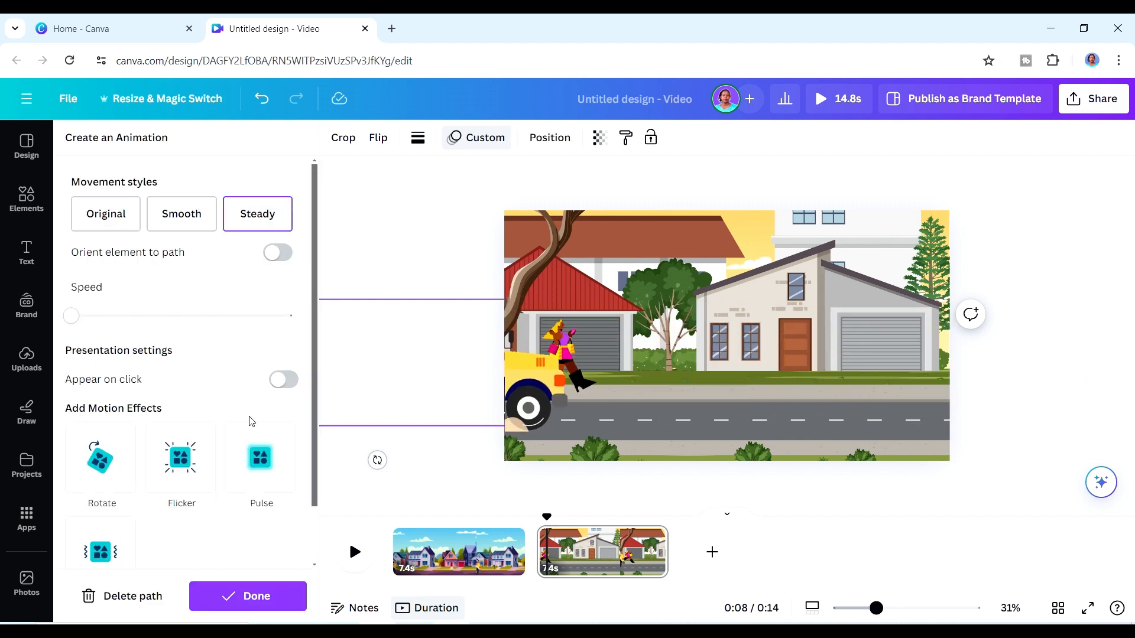
pyautogui.click(252, 597)
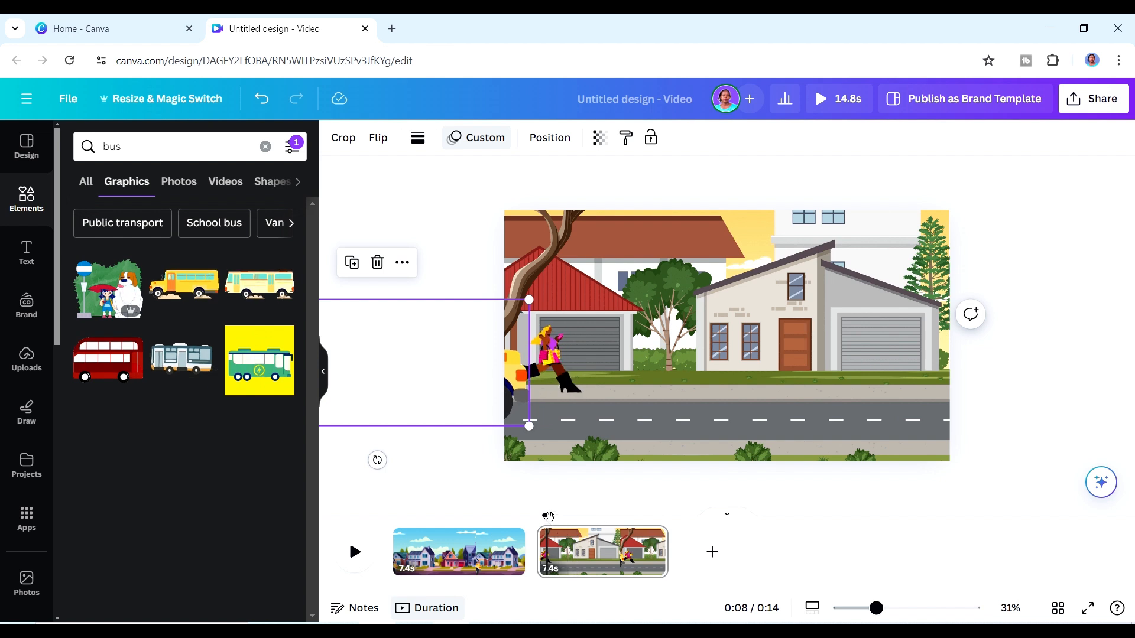
pyautogui.moveTo(535, 519); pyautogui.dragTo(528, 520)
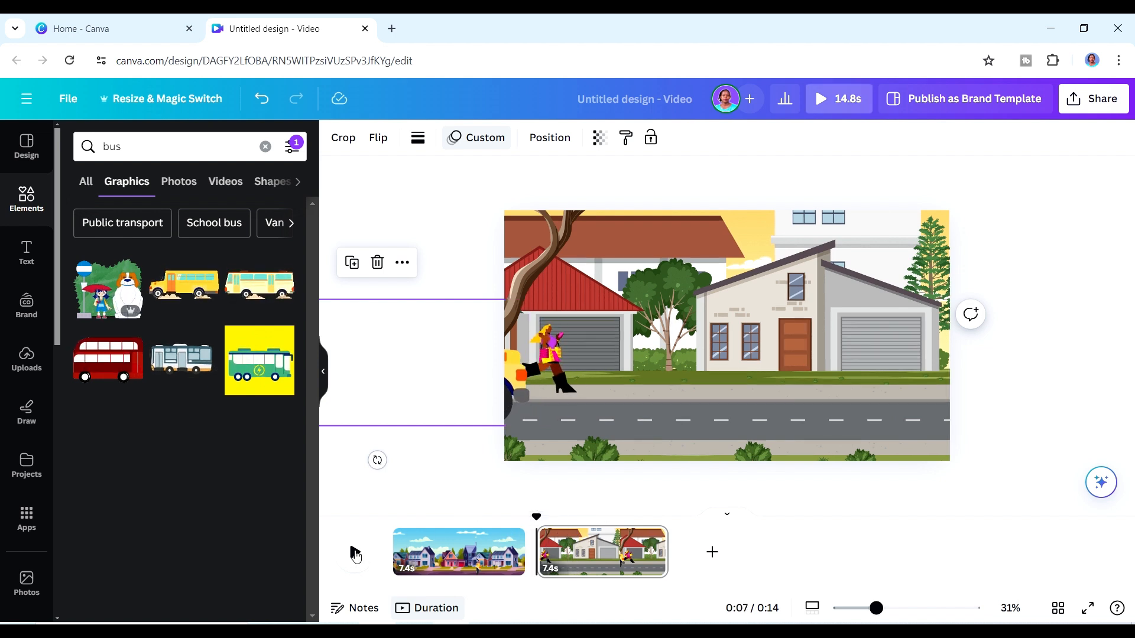
pyautogui.click(355, 553)
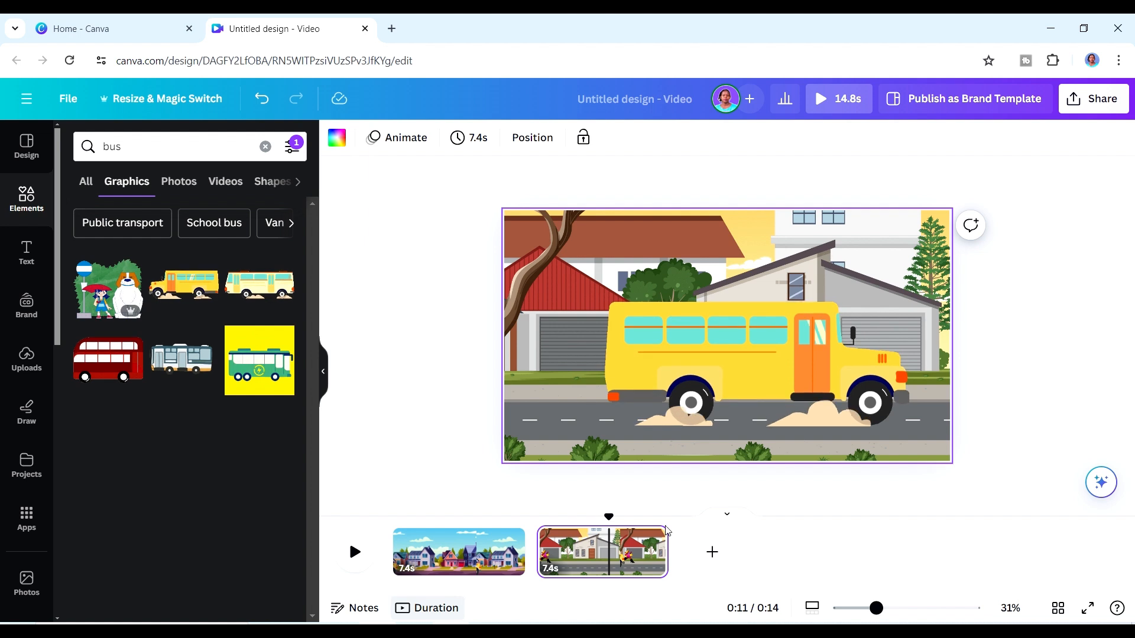
# Add a third page and insert the bus stop graphic with the girl and dog, shrunk and placed right of centre.
pyautogui.click(712, 552)
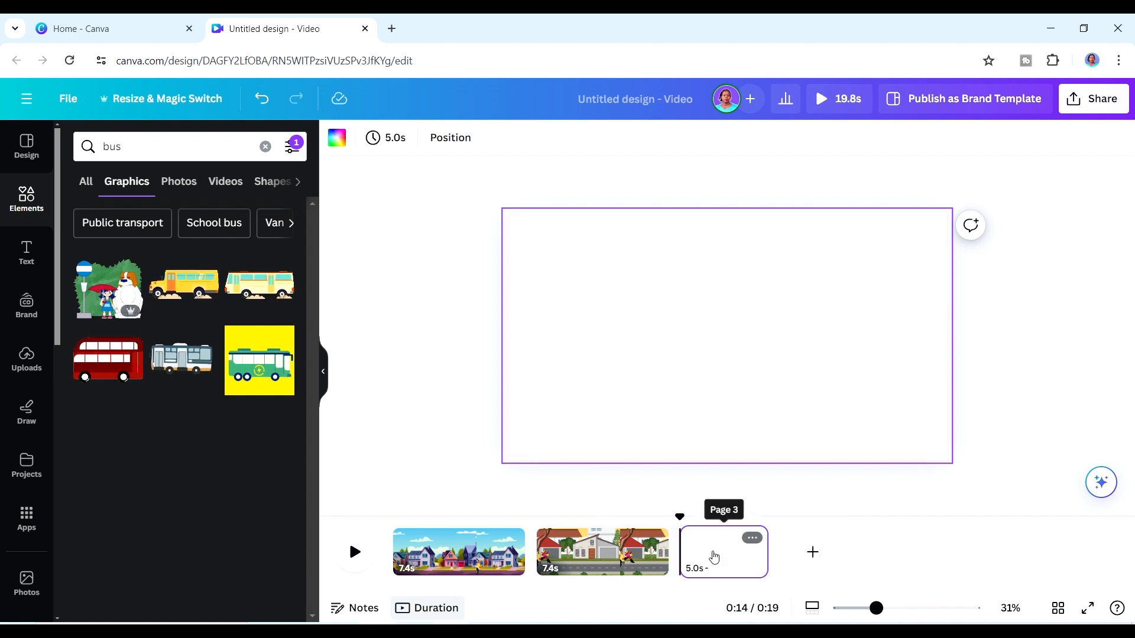
pyautogui.click(110, 288)
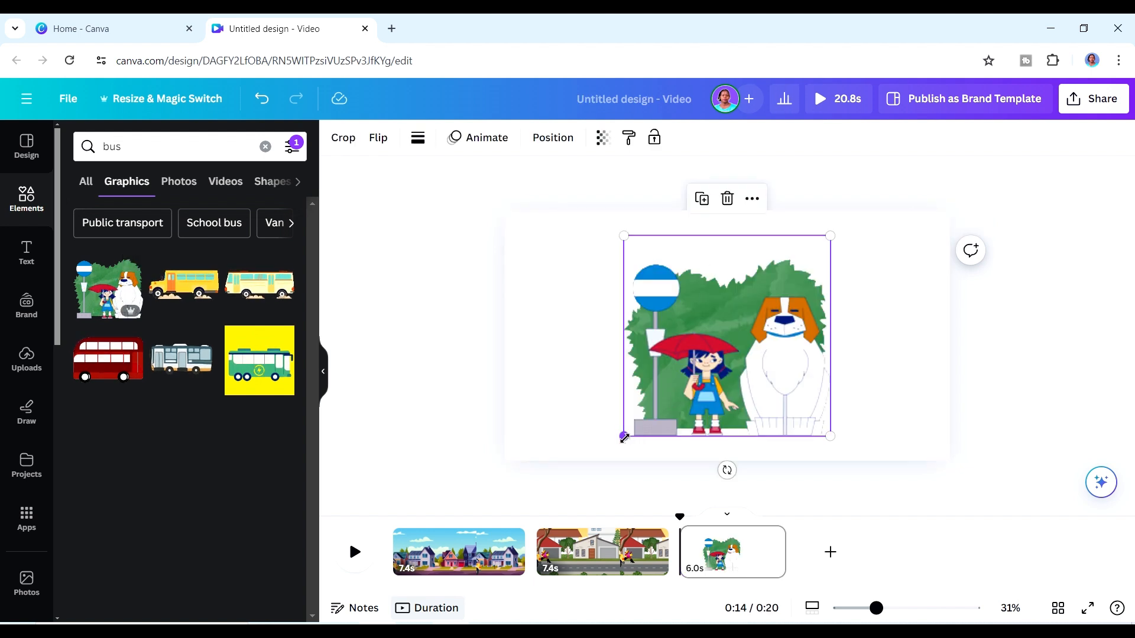
pyautogui.moveTo(624, 437); pyautogui.dragTo(678, 382)
pyautogui.moveTo(800, 375); pyautogui.dragTo(818, 387)
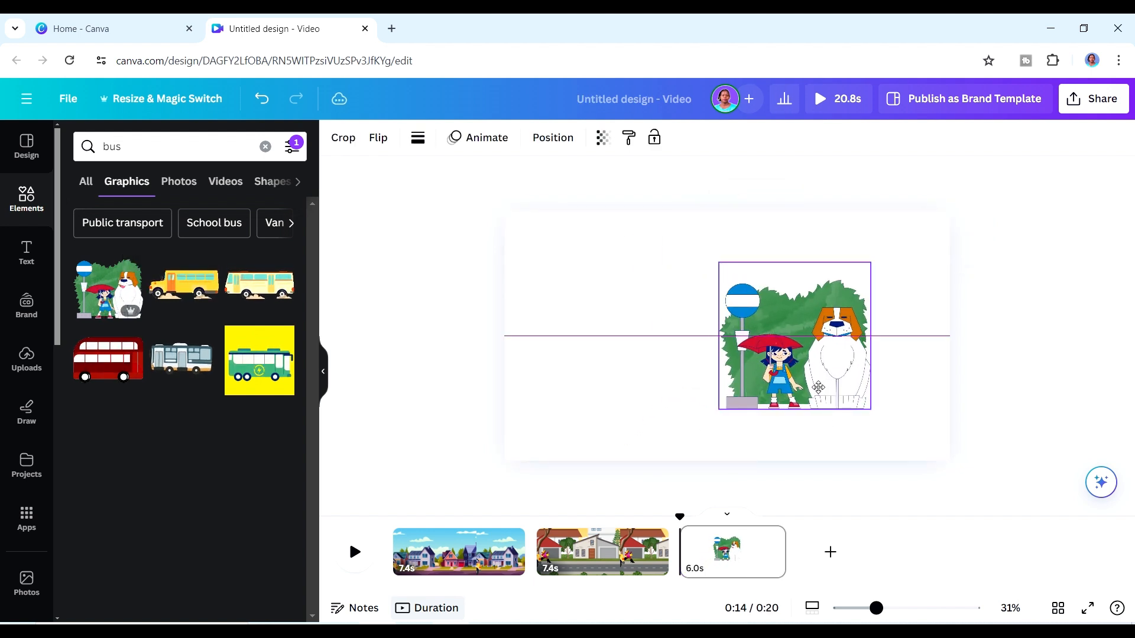
pyautogui.click(630, 331)
# Search the graphics for "street view", refined to "cartoon street view".
pyautogui.click(88, 147)
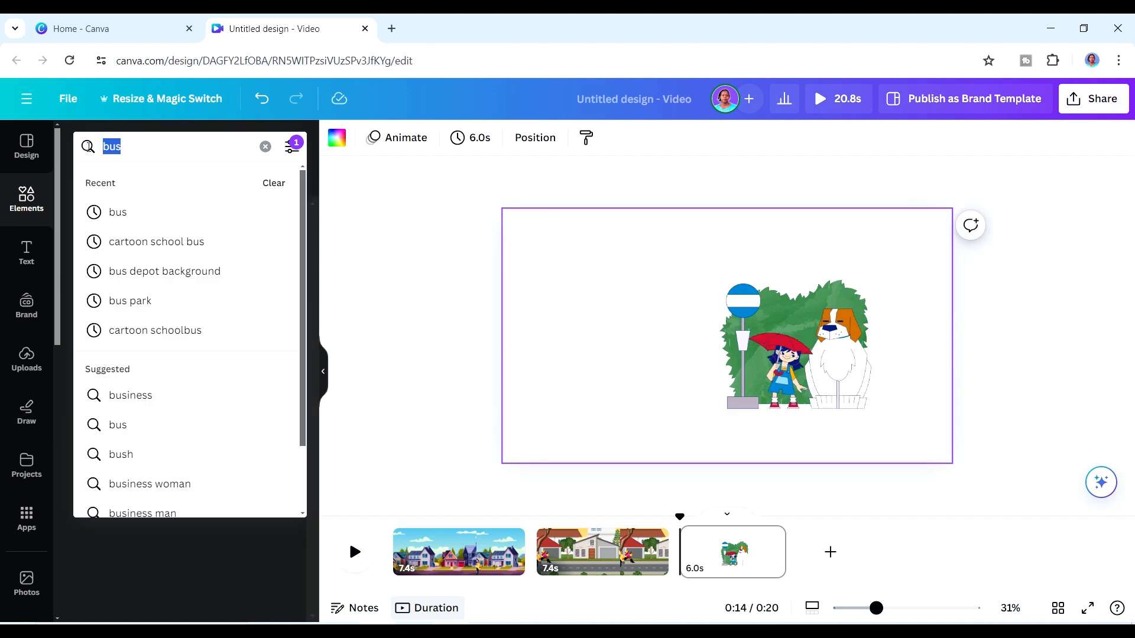
pyautogui.write('str')
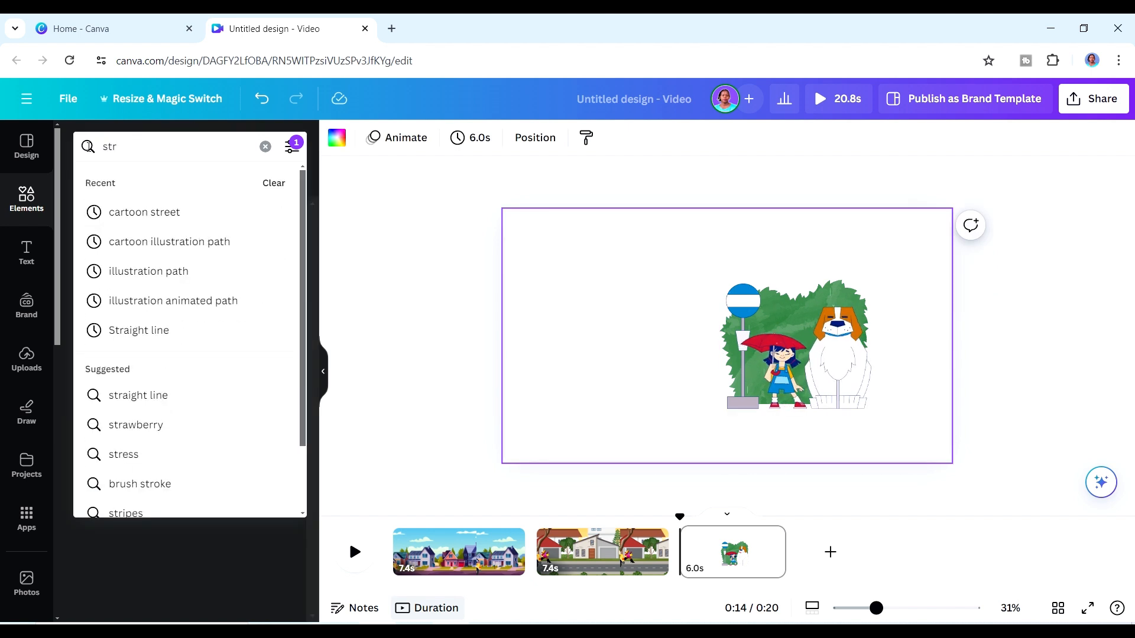
pyautogui.write('eet vi')
pyautogui.write('ew')
pyautogui.press('Return')
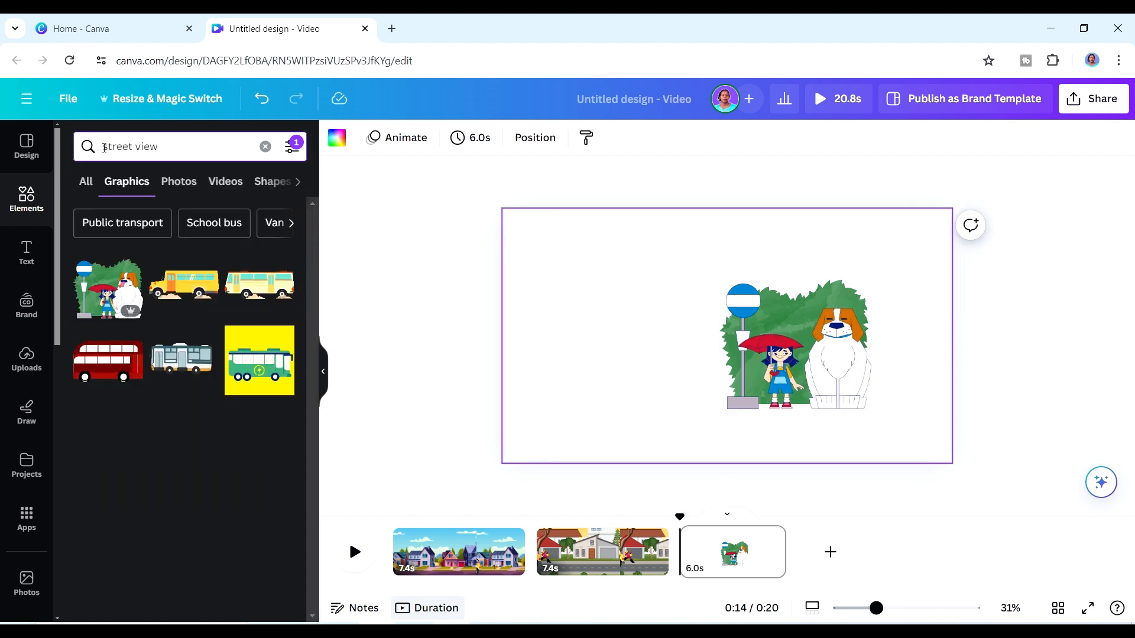
pyautogui.click(104, 147)
pyautogui.write('cartoon')
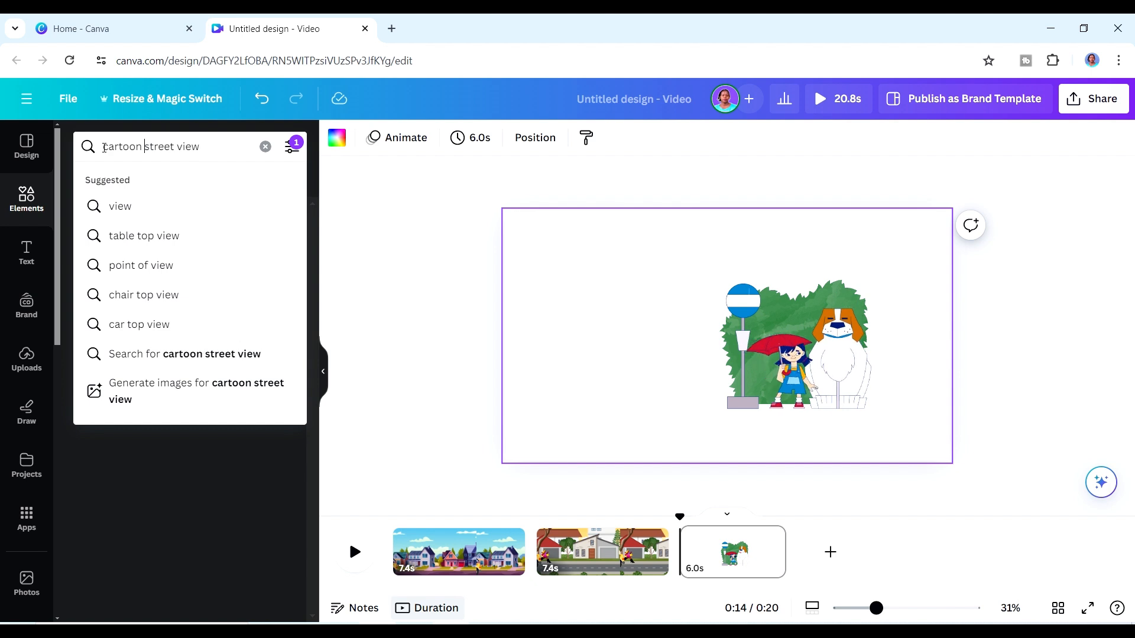
pyautogui.press('Return')
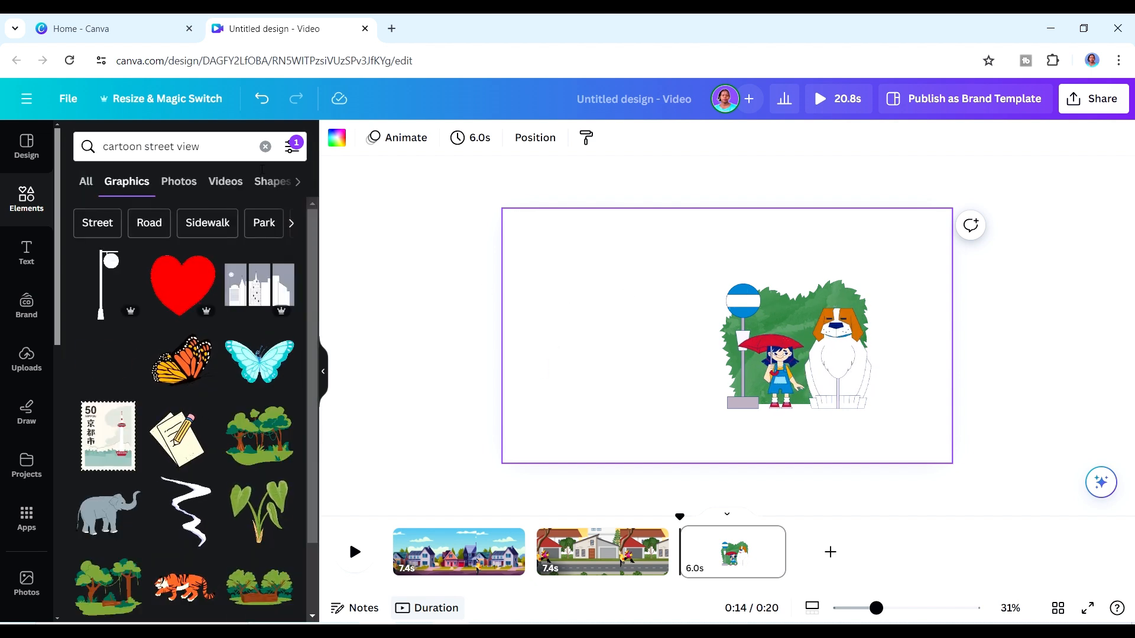
# Extend the graphics search to "cartoon street view background" and remove the Animated filter.
pyautogui.click(206, 154)
pyautogui.write('ba')
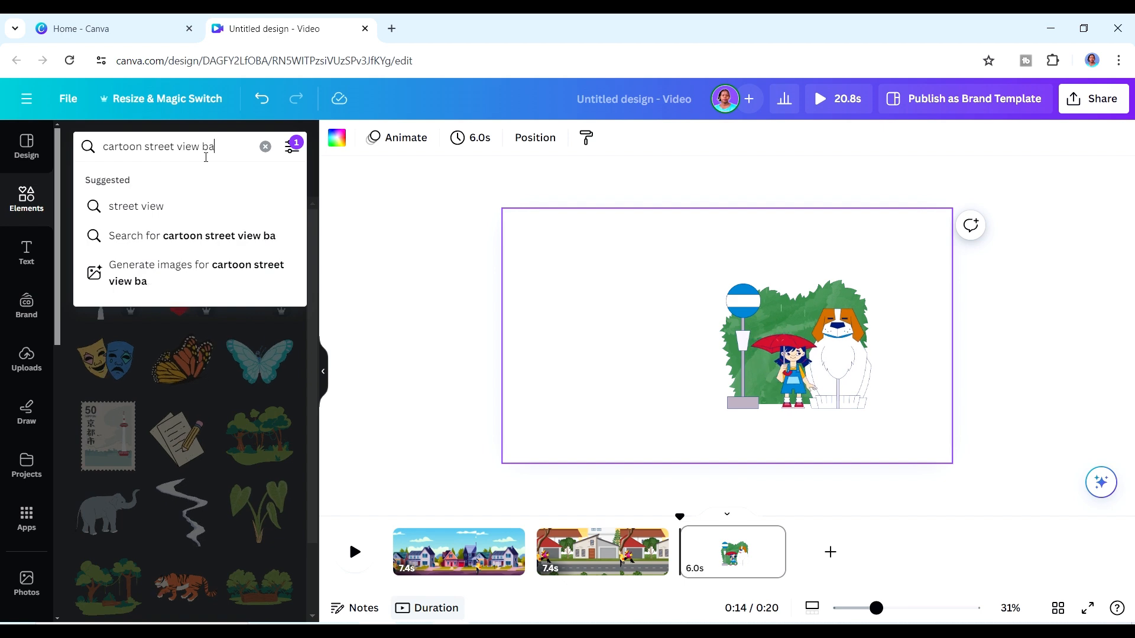
pyautogui.write('ckground')
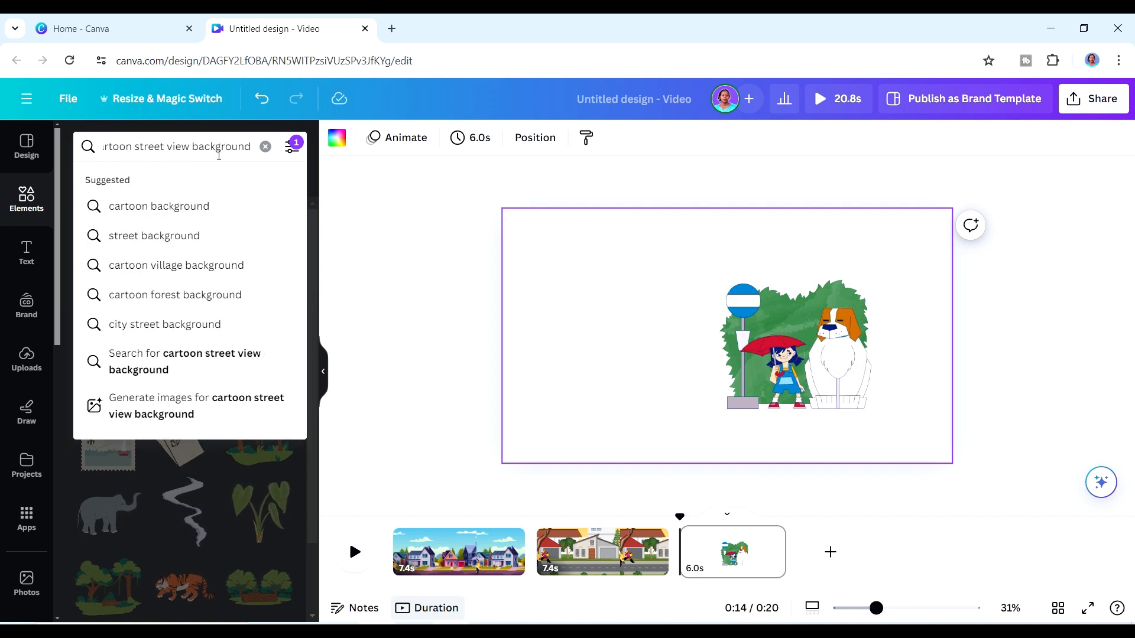
pyautogui.click(299, 153)
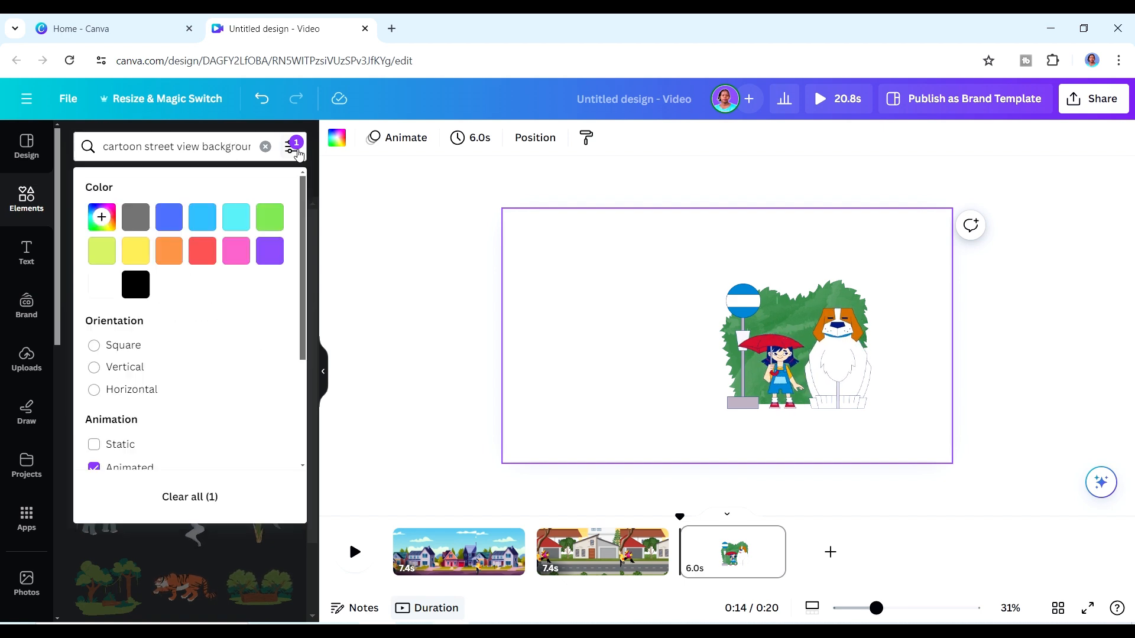
pyautogui.click(133, 467)
pyautogui.click(291, 146)
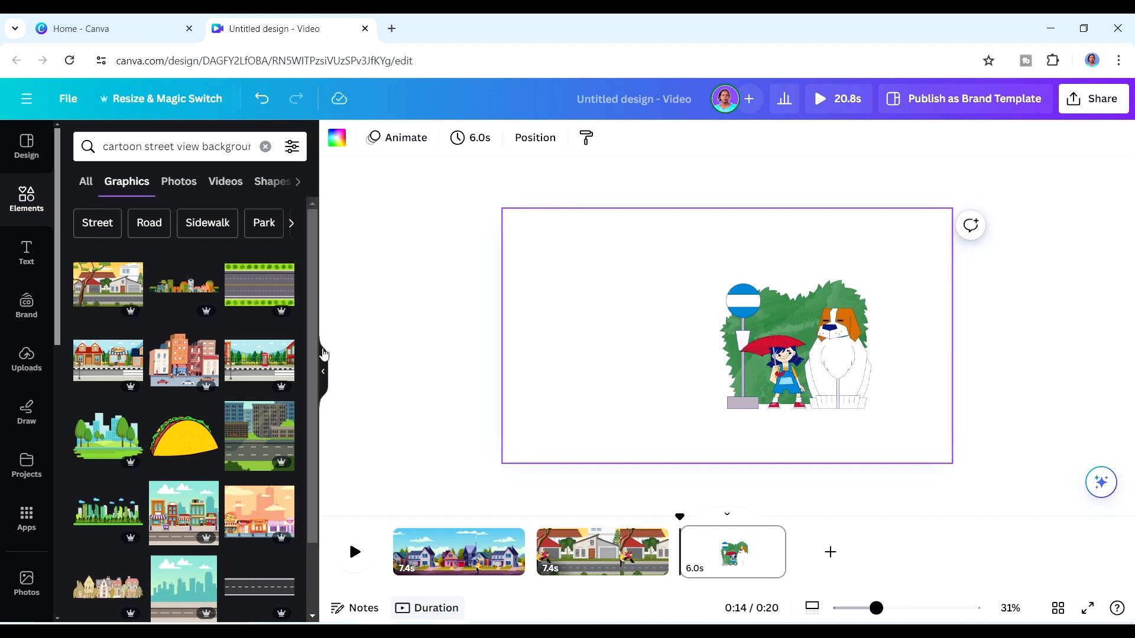
# Add the street image with the red-roofed house and coffee shop and set it as the third page's background.
pyautogui.moveTo(314, 307); pyautogui.dragTo(308, 569)
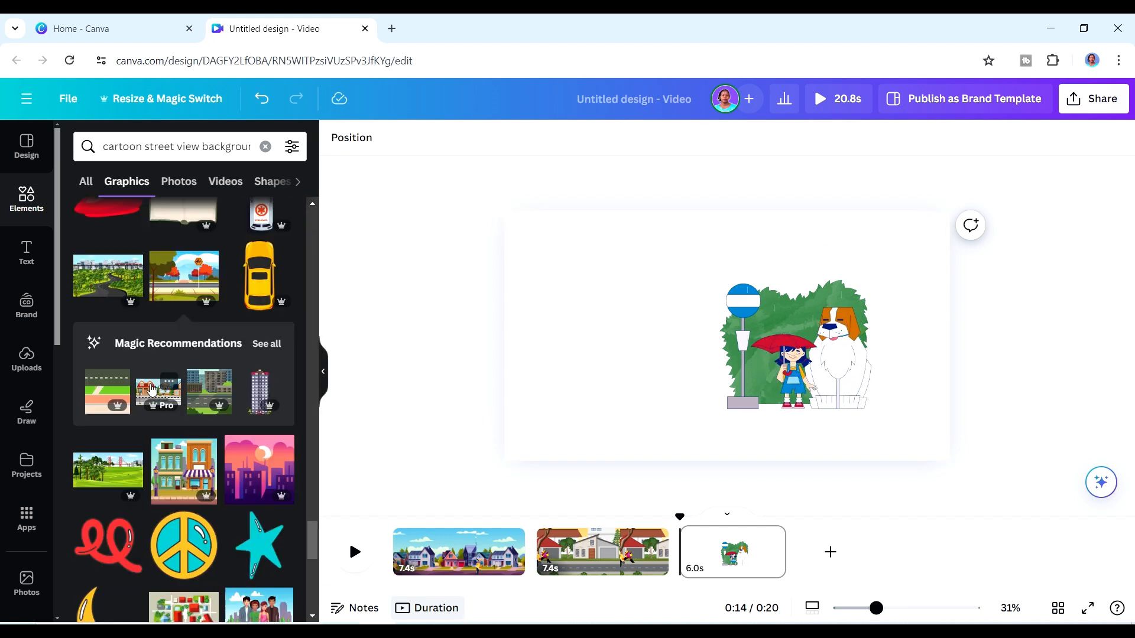
pyautogui.click(157, 390)
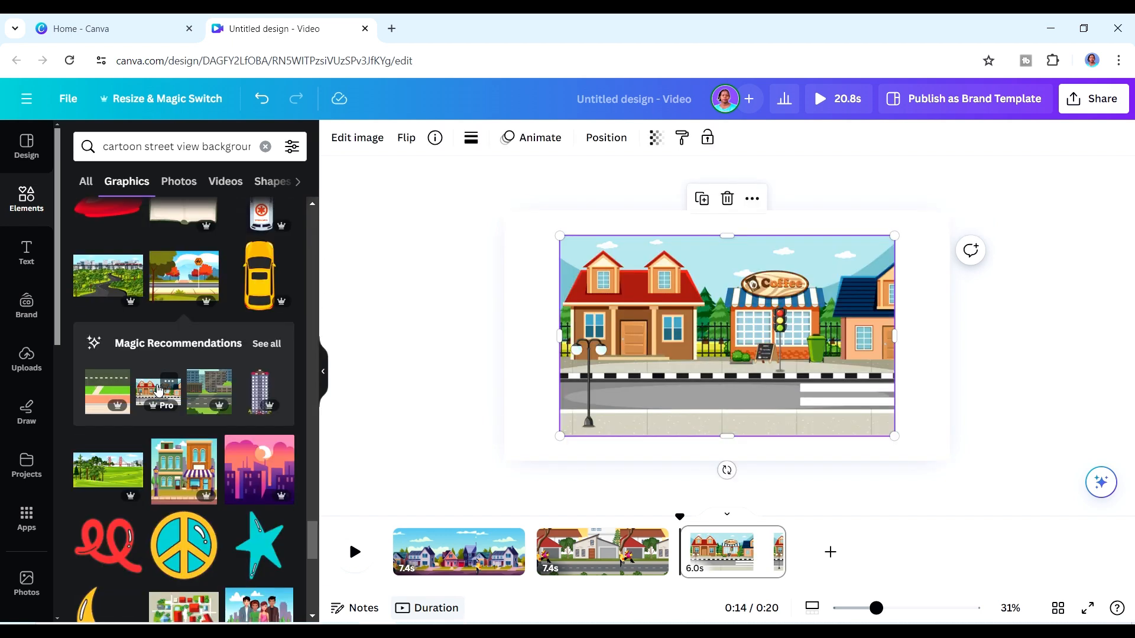
pyautogui.rightClick(673, 361)
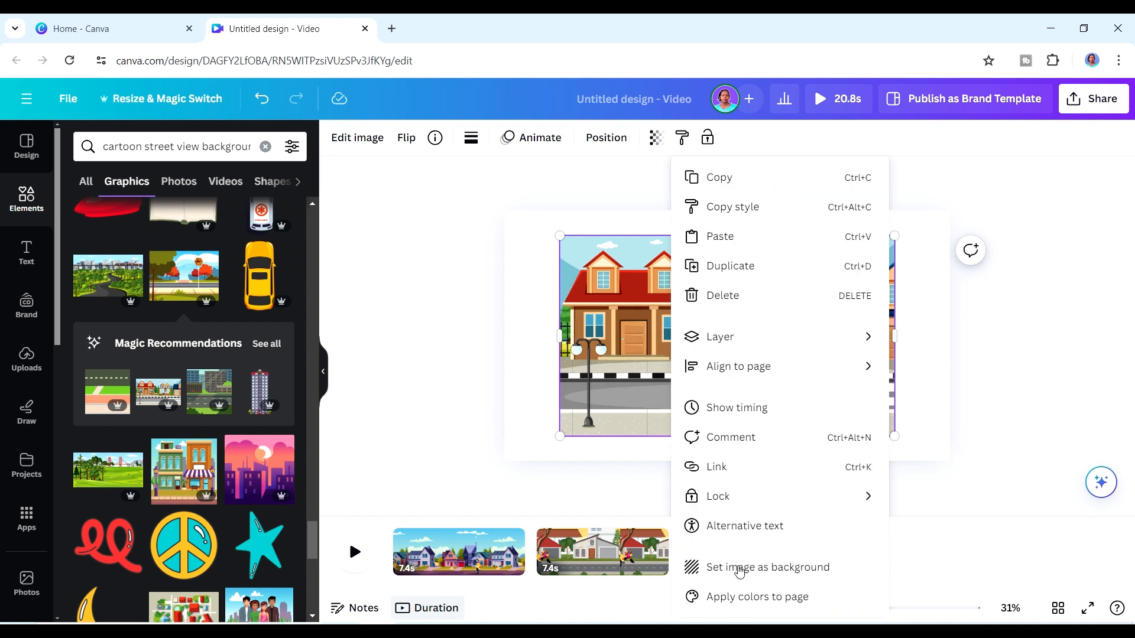
pyautogui.click(736, 568)
# Move the bus stop graphic onto the pavement and shrink it.
pyautogui.moveTo(807, 372); pyautogui.dragTo(759, 348)
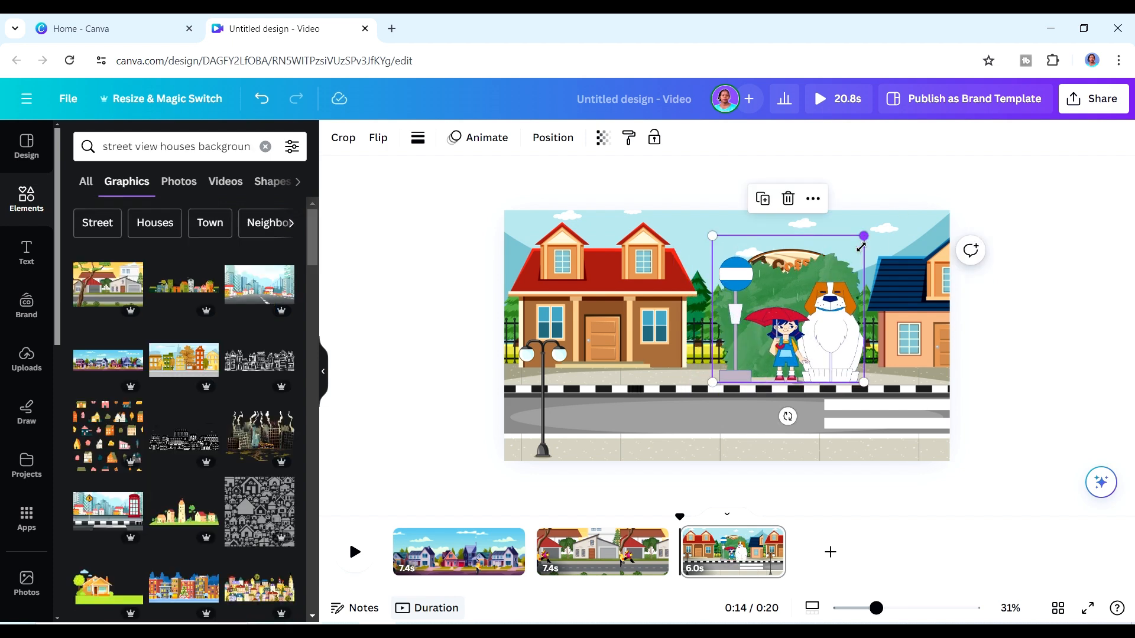
pyautogui.moveTo(861, 247); pyautogui.dragTo(833, 272)
pyautogui.moveTo(788, 331); pyautogui.dragTo(811, 329)
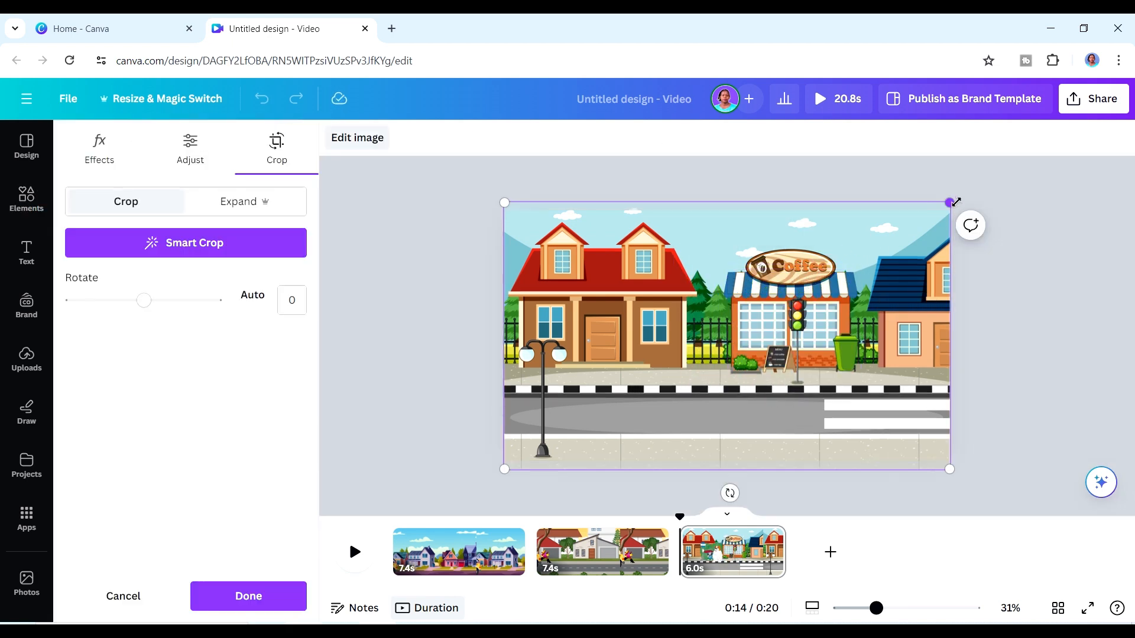
# Enlarge the street background within its crop so that the red-roofed house and coffee shop fill the page.
pyautogui.moveTo(955, 202); pyautogui.dragTo(1129, 95)
pyautogui.moveTo(943, 294); pyautogui.dragTo(932, 351)
pyautogui.click(438, 437)
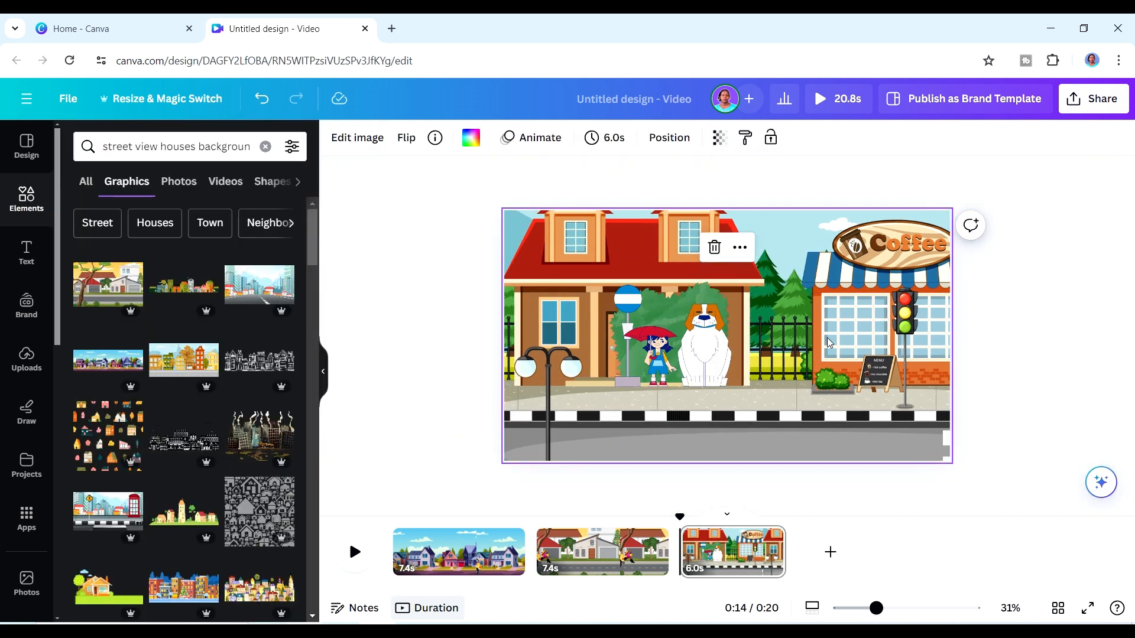
# Move the bus stop graphic to the pavement between the house and the coffee shop and enlarge it slightly.
pyautogui.moveTo(688, 371); pyautogui.dragTo(773, 384)
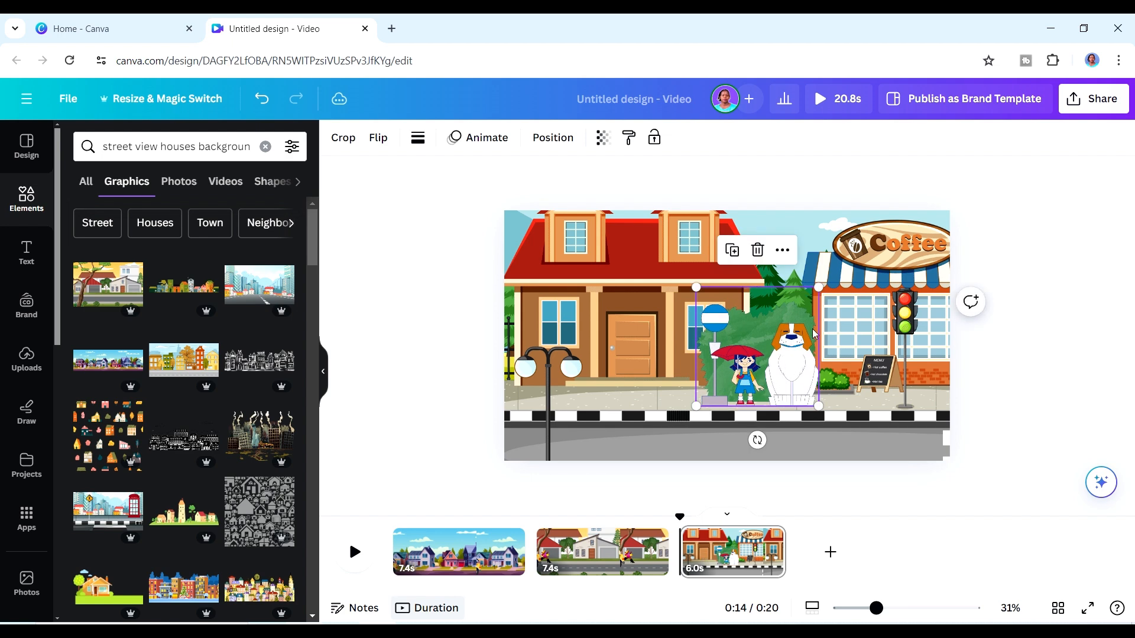
pyautogui.moveTo(817, 288); pyautogui.dragTo(825, 281)
pyautogui.click(1016, 364)
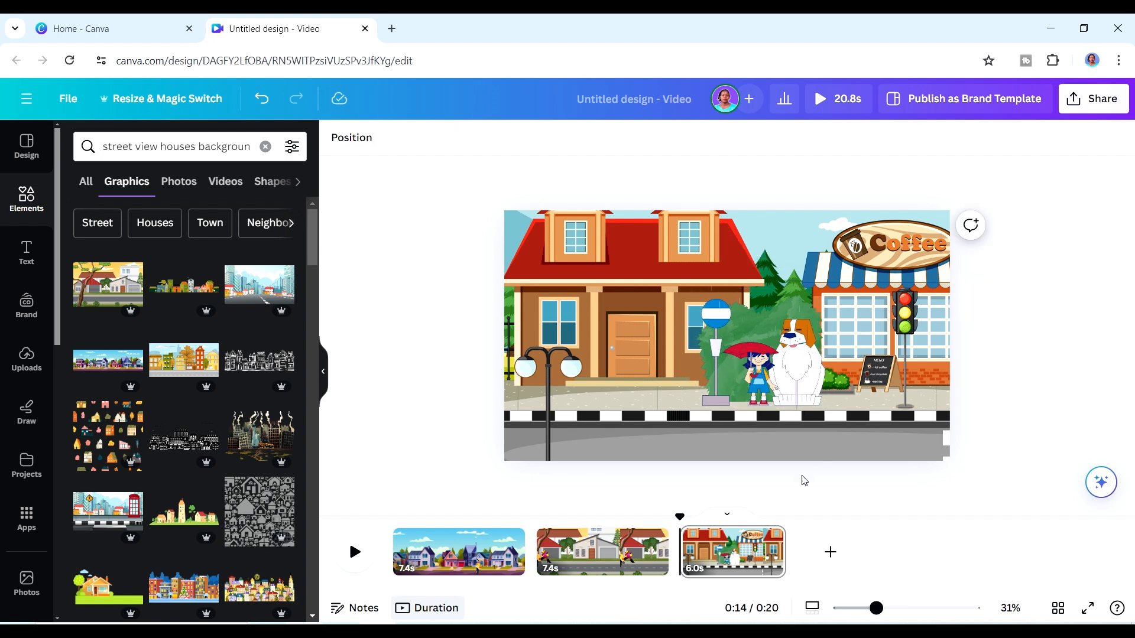
# Copy the animated school bus from the second page and paste it onto the third page.
pyautogui.click(566, 544)
pyautogui.click(579, 345)
pyautogui.rightClick(580, 350)
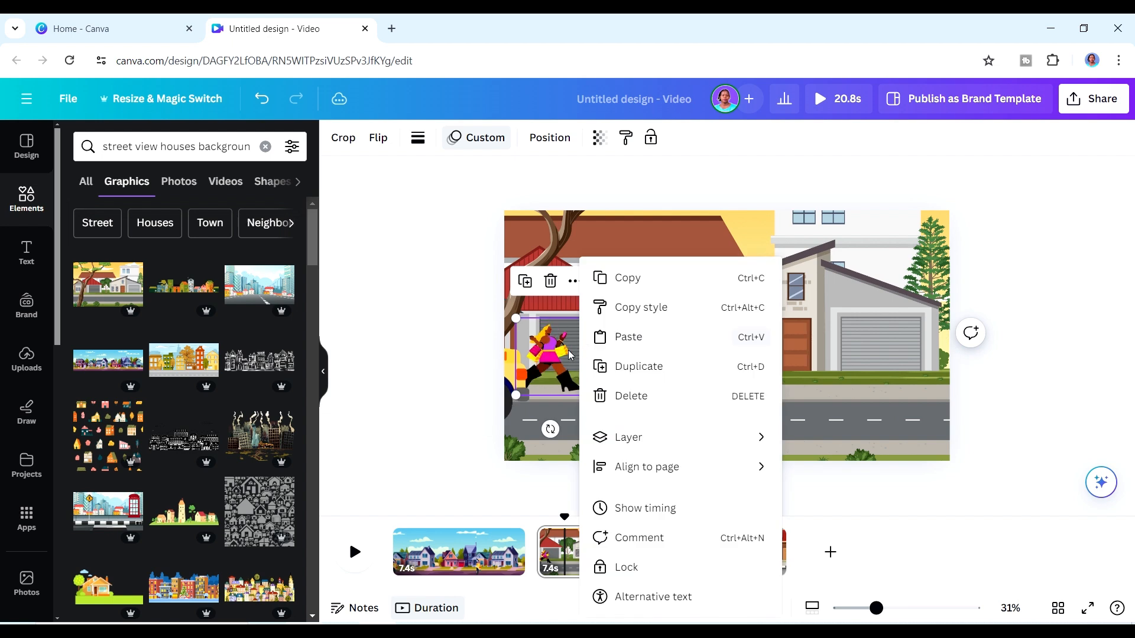
pyautogui.click(511, 396)
pyautogui.rightClick(510, 409)
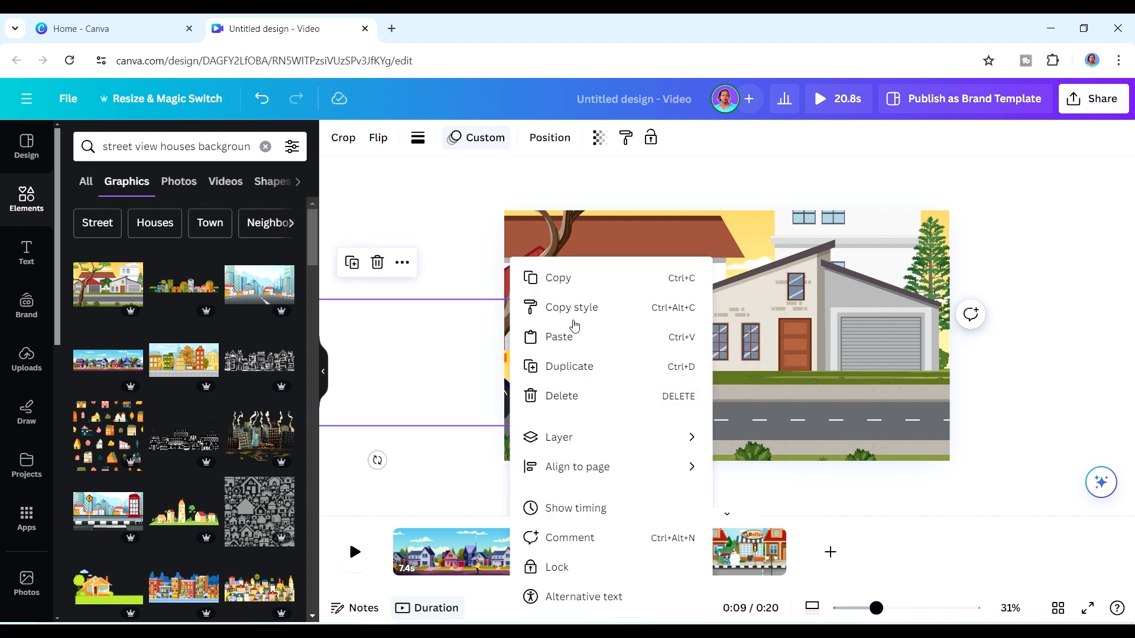
pyautogui.click(569, 287)
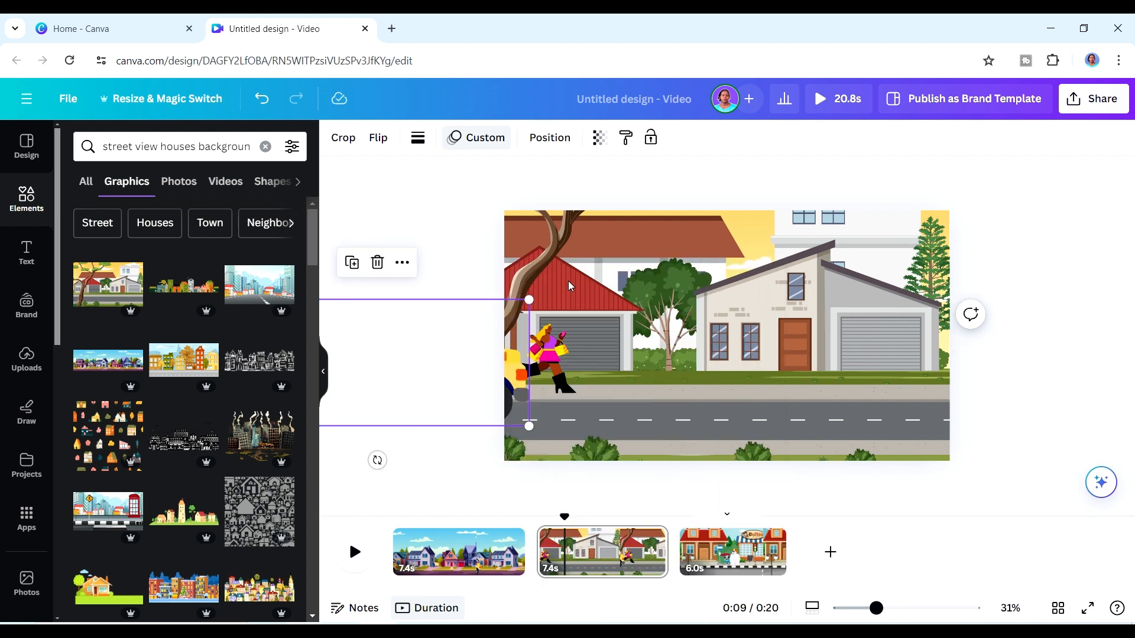
pyautogui.click(743, 550)
pyautogui.hotkey('ctrl', 'v')
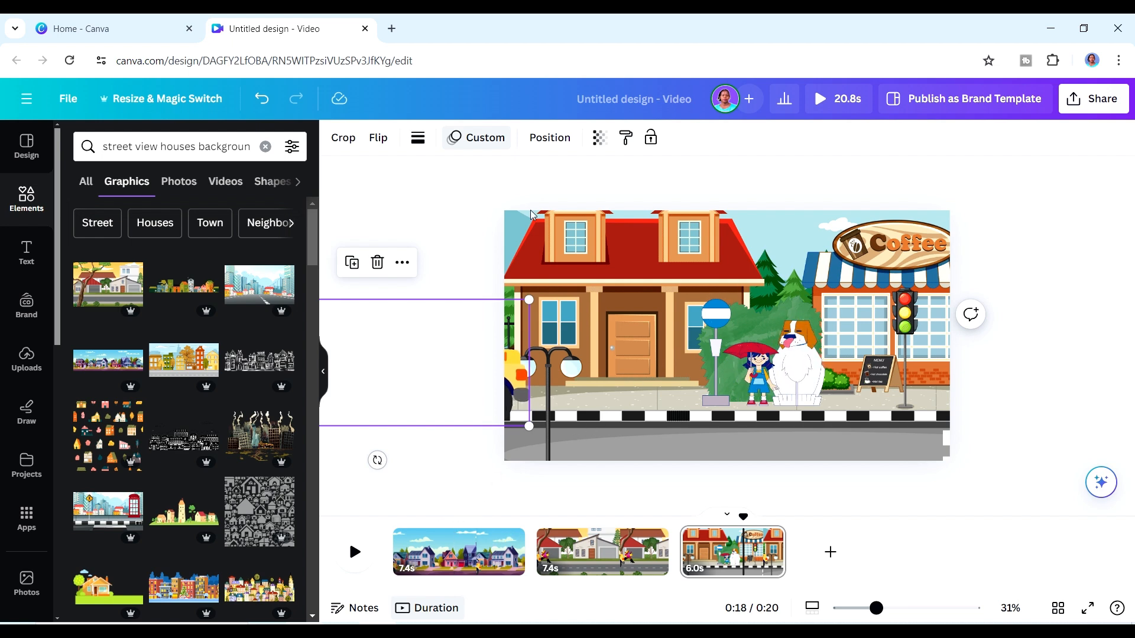
# Lower the school bus on the third page onto the road, preview the scene, and shift the bus stop graphic slightly toward the coffee shop.
pyautogui.click(684, 520)
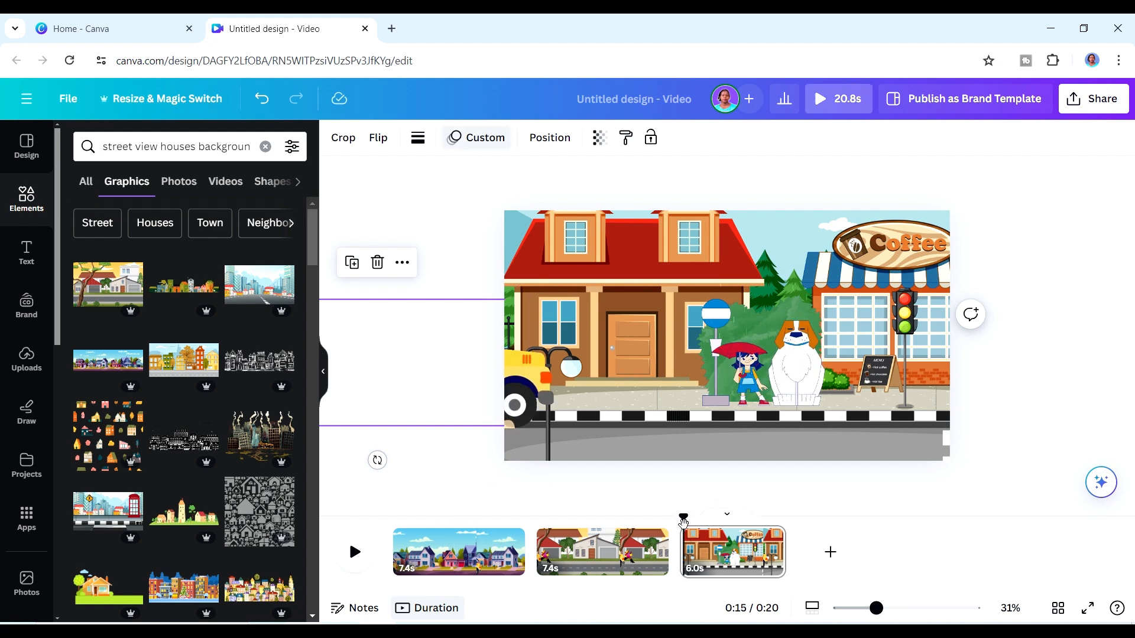
pyautogui.click(355, 553)
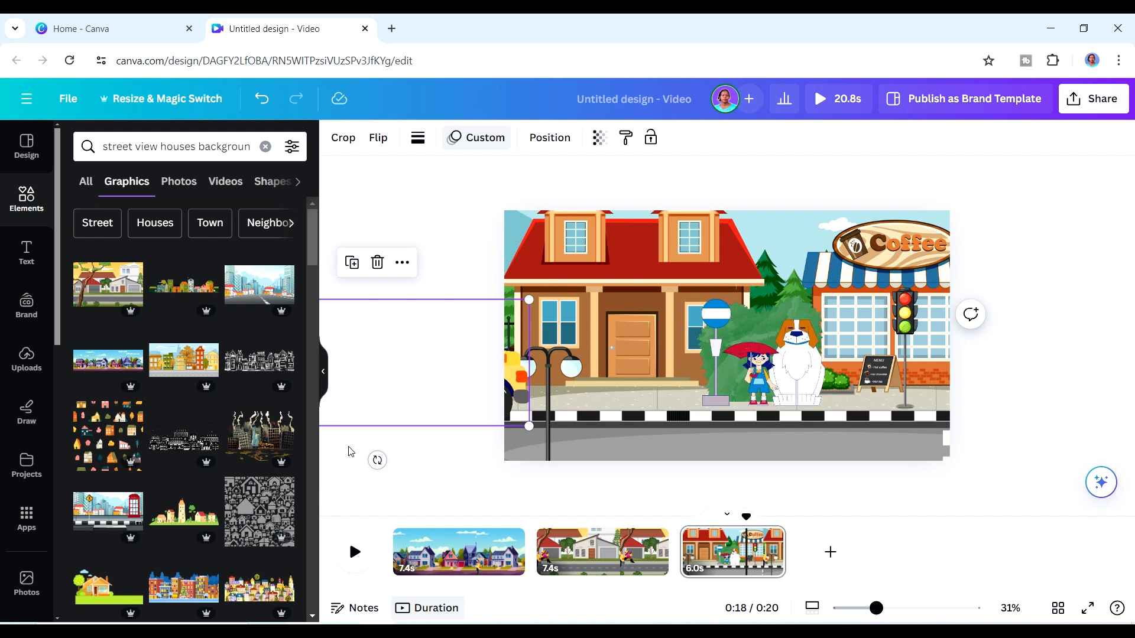
pyautogui.moveTo(525, 383); pyautogui.dragTo(531, 416)
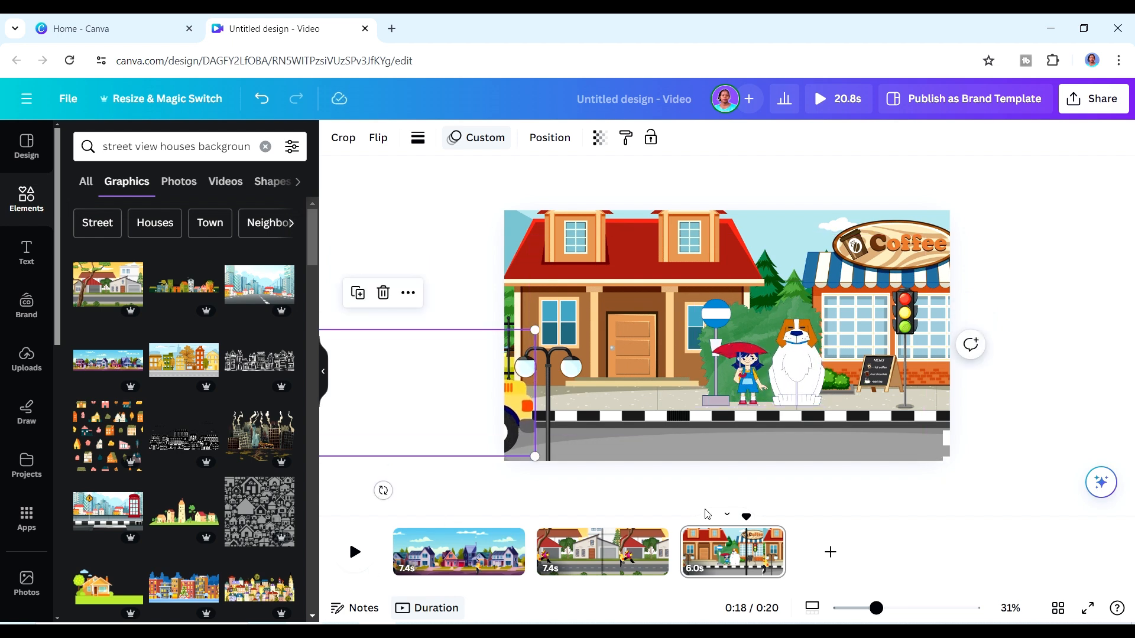
pyautogui.click(687, 522)
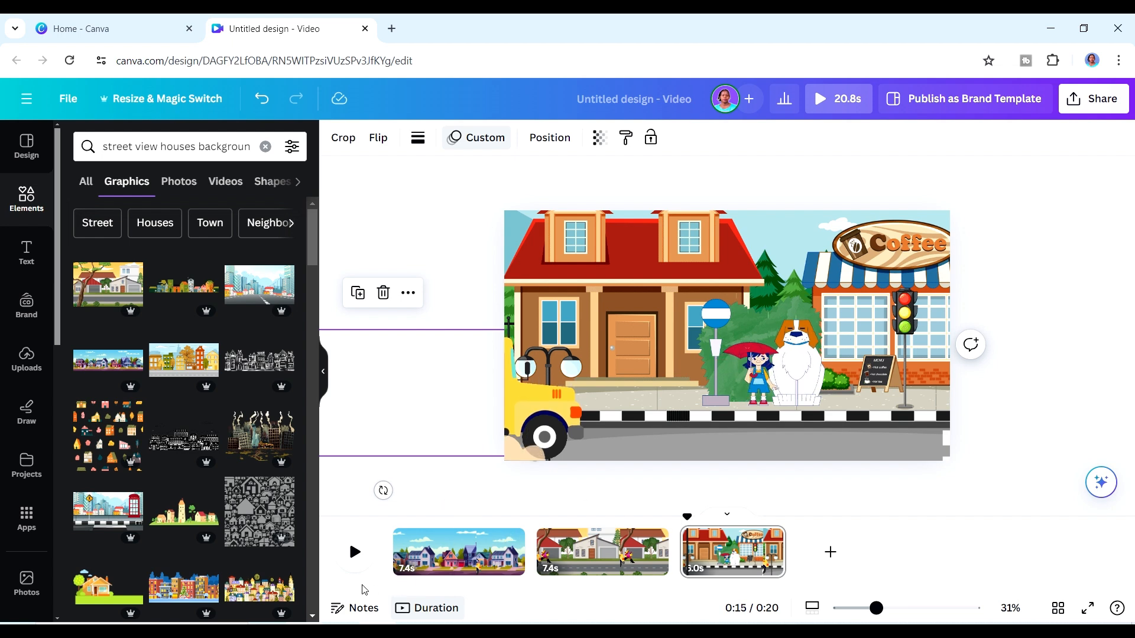
pyautogui.click(354, 564)
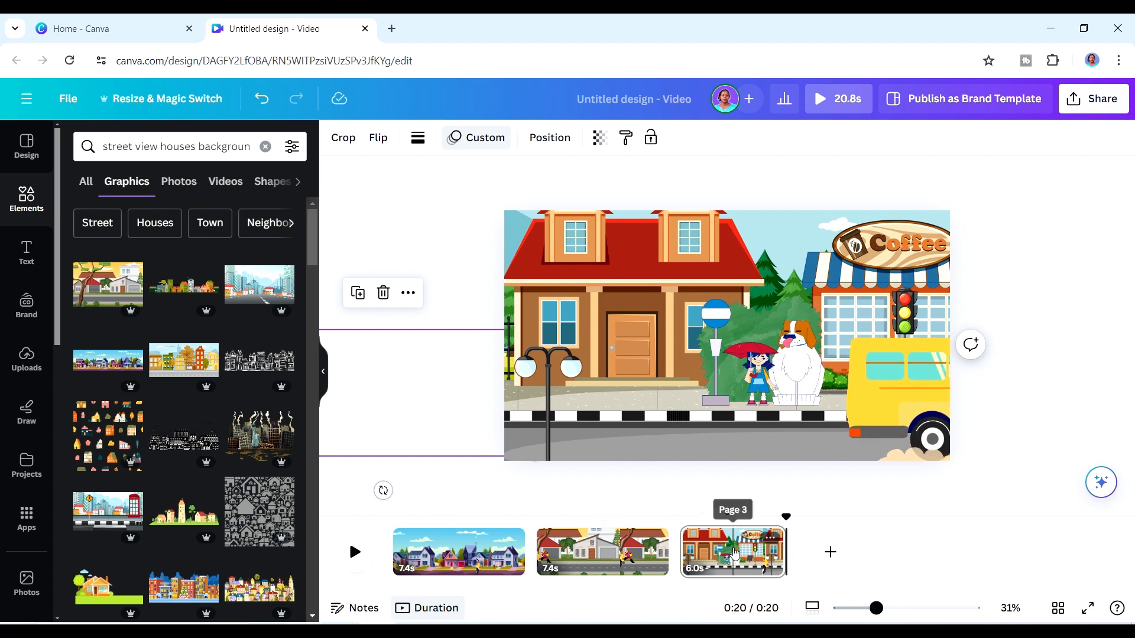
pyautogui.click(760, 388)
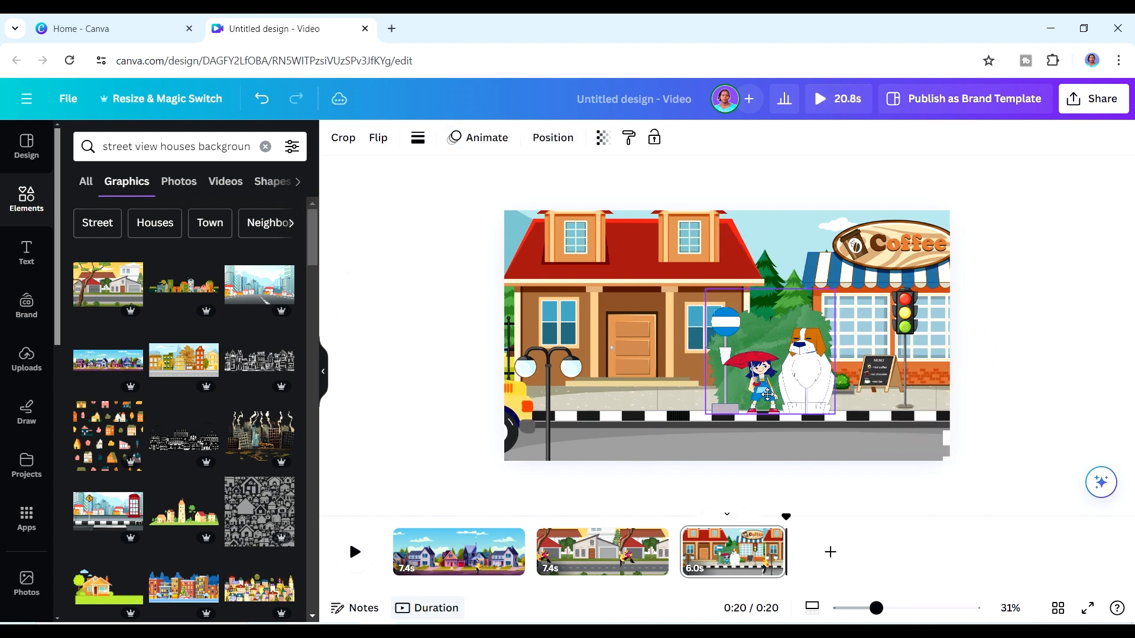
# Replace the school bus's motion path with a new one along the road across the page, using Steady movement, and enlarge the bus slightly.
pyautogui.click(529, 390)
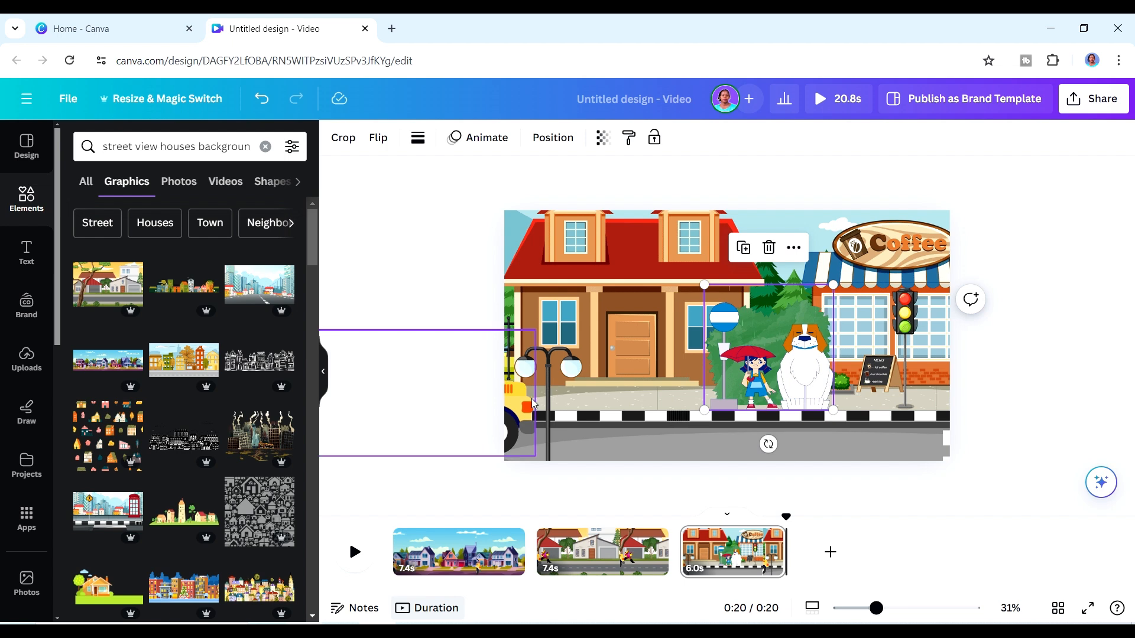
pyautogui.click(484, 138)
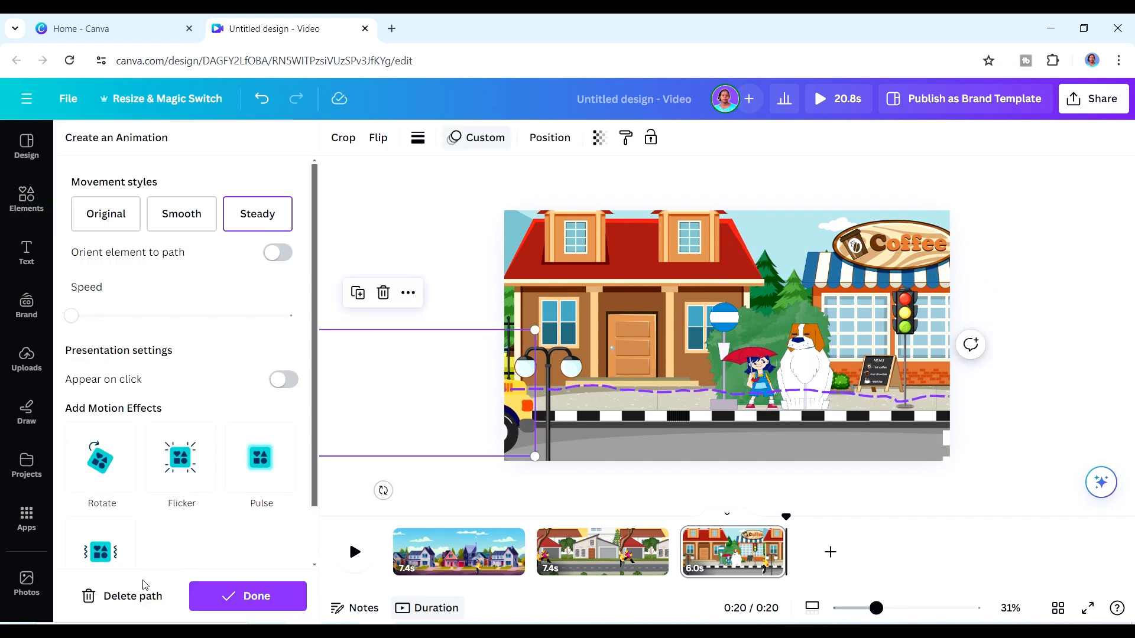
pyautogui.click(141, 598)
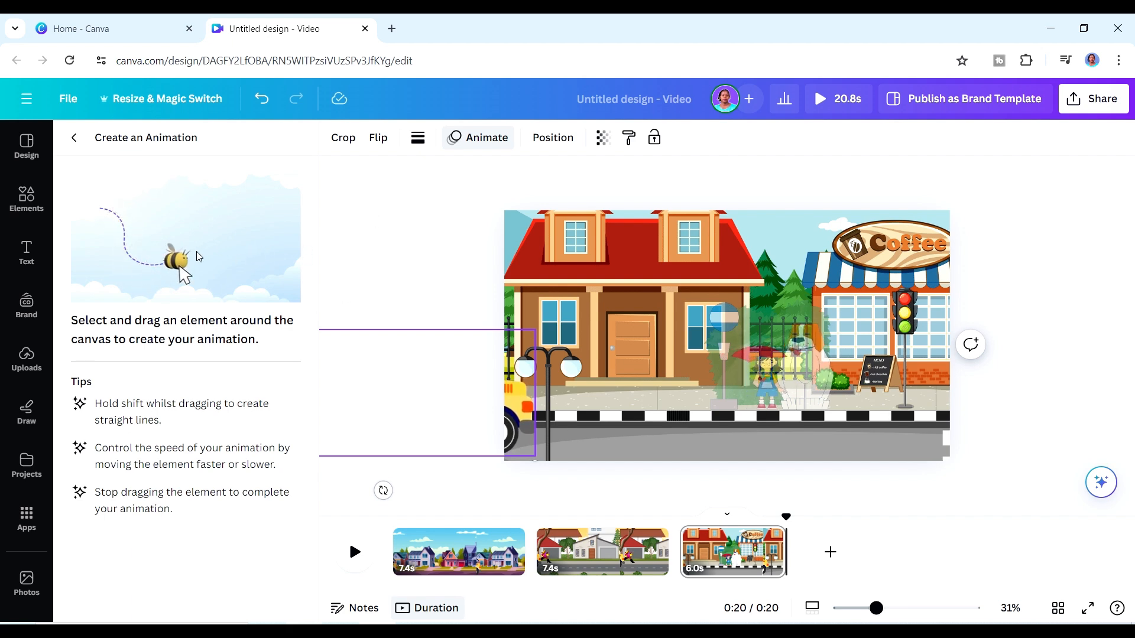
pyautogui.moveTo(517, 412); pyautogui.dragTo(972, 410)
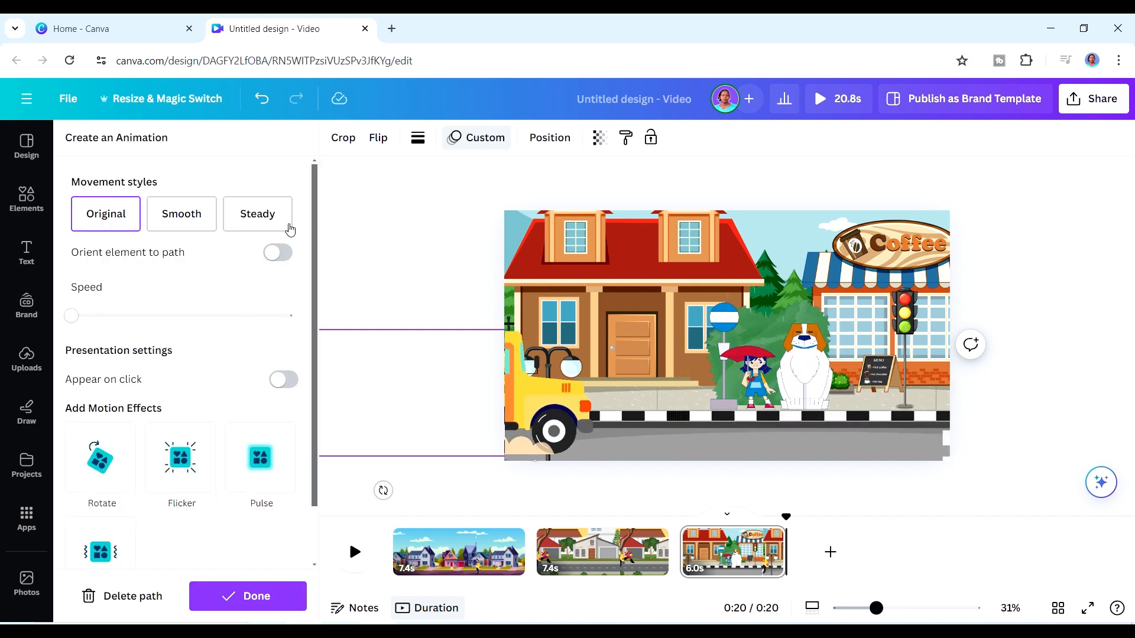
pyautogui.click(270, 218)
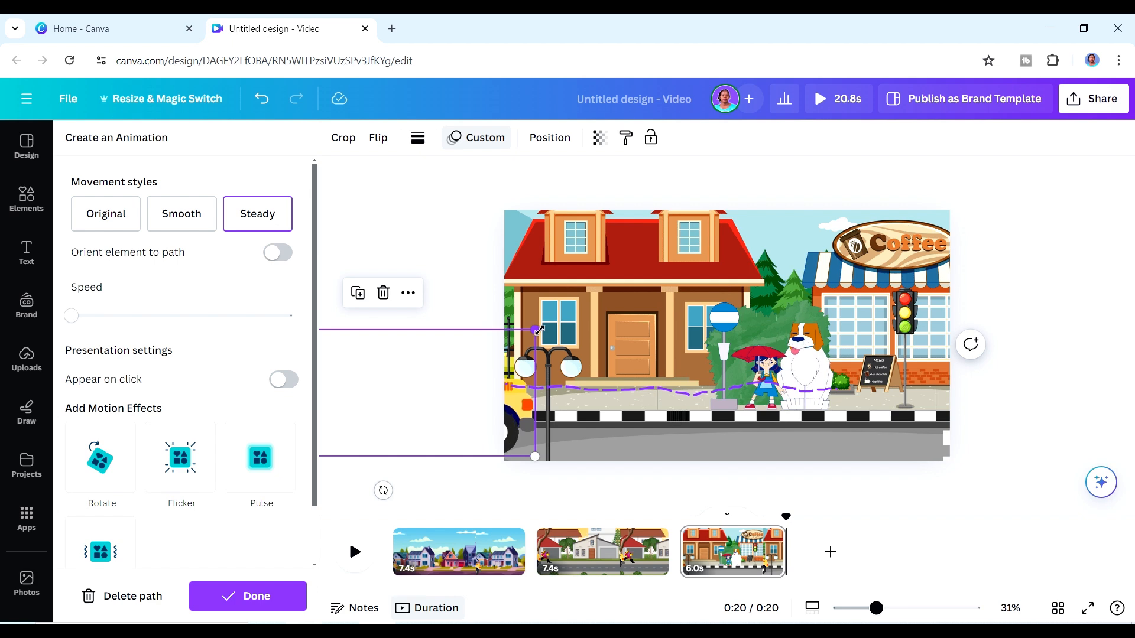
pyautogui.moveTo(538, 330); pyautogui.dragTo(576, 316)
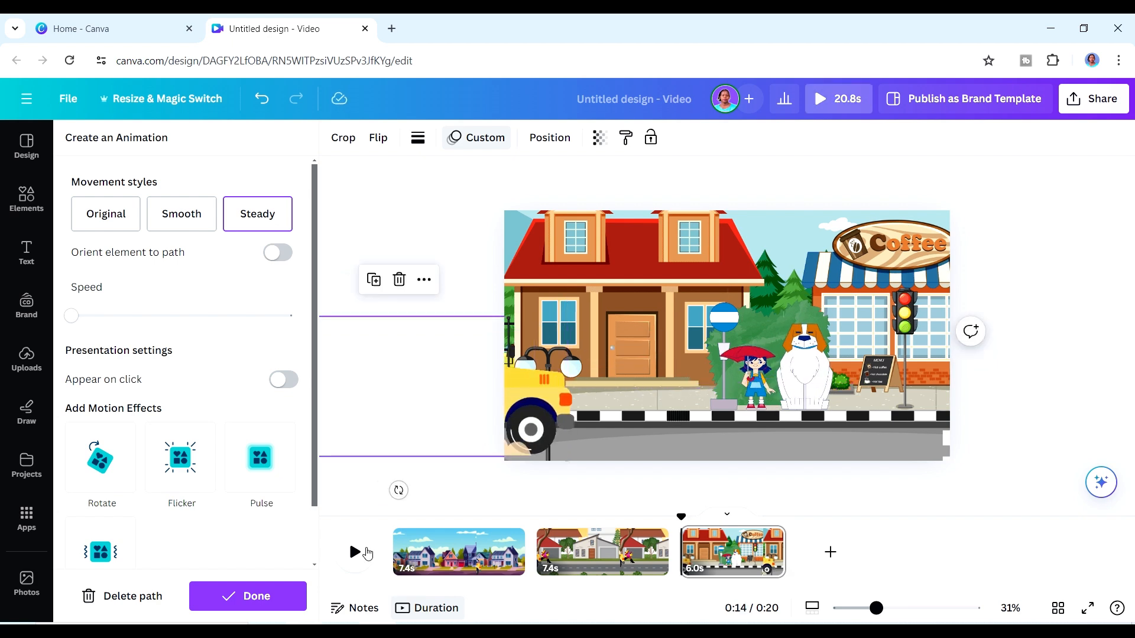
pyautogui.click(366, 553)
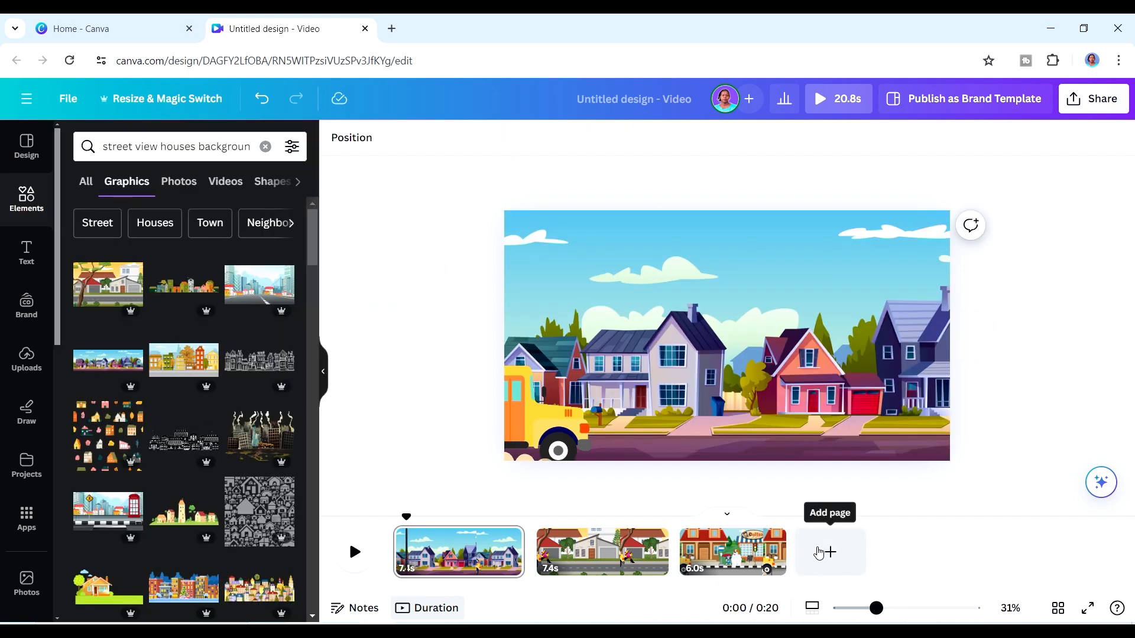
# Add a fourth page and search the graphics for "outdoor park".
pyautogui.click(819, 553)
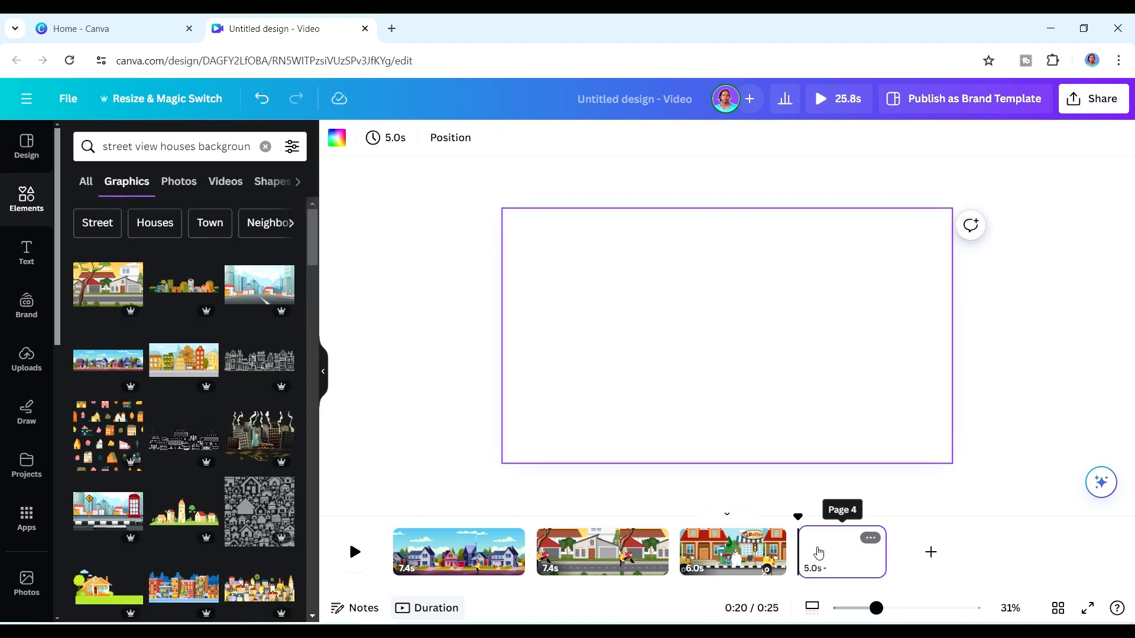
pyautogui.click(246, 147)
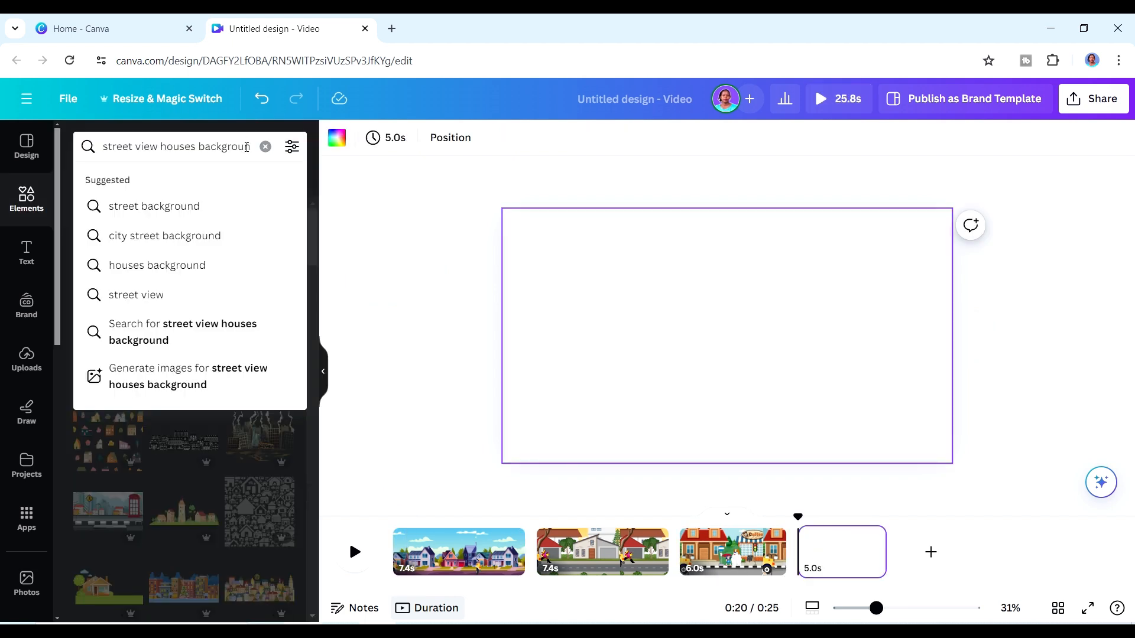
pyautogui.hotkey('ctrl', 'a')
pyautogui.write('outdoor park')
pyautogui.press('Return')
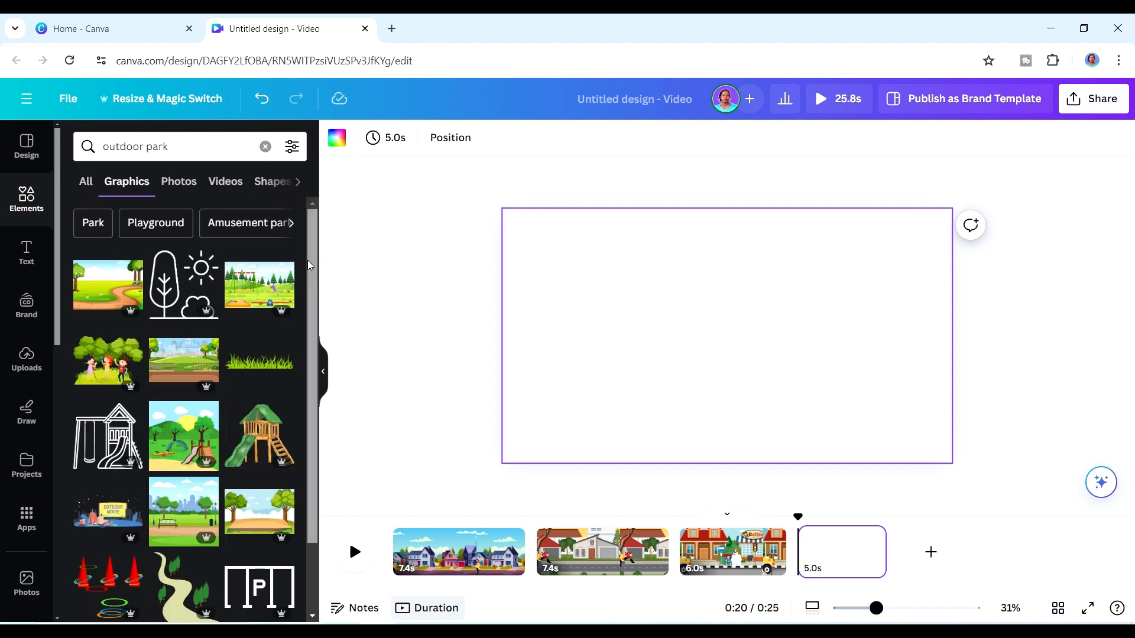
# Add the park illustration with the wooden deck and city bridge and set it as the fourth page's background.
pyautogui.scroll(-1, 307, 260)
pyautogui.click(184, 305)
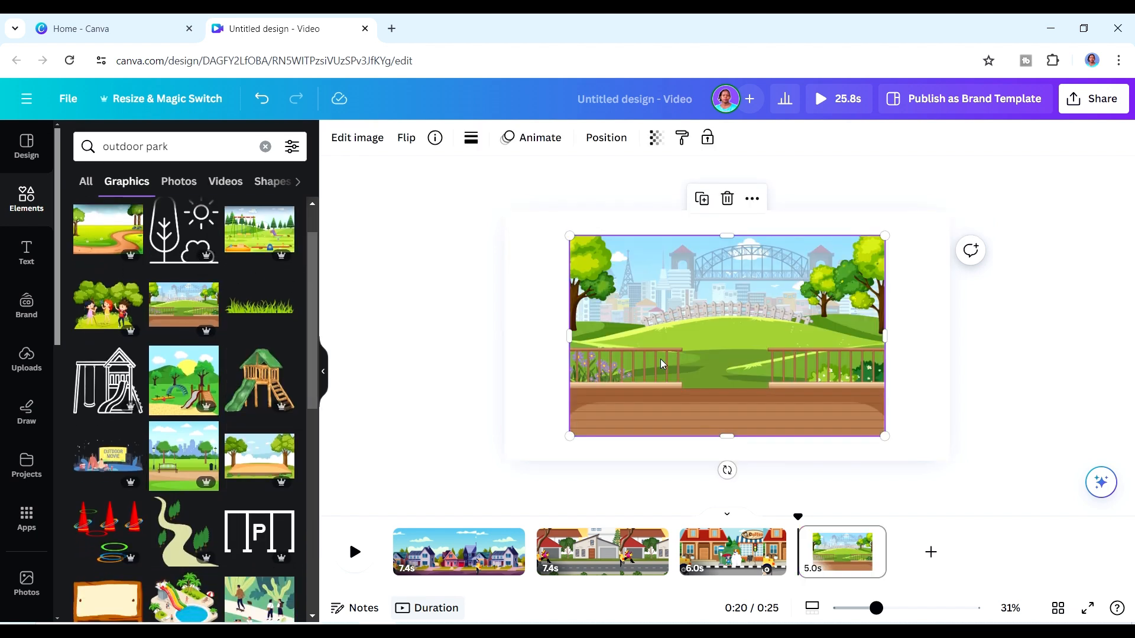
pyautogui.rightClick(662, 363)
pyautogui.click(742, 567)
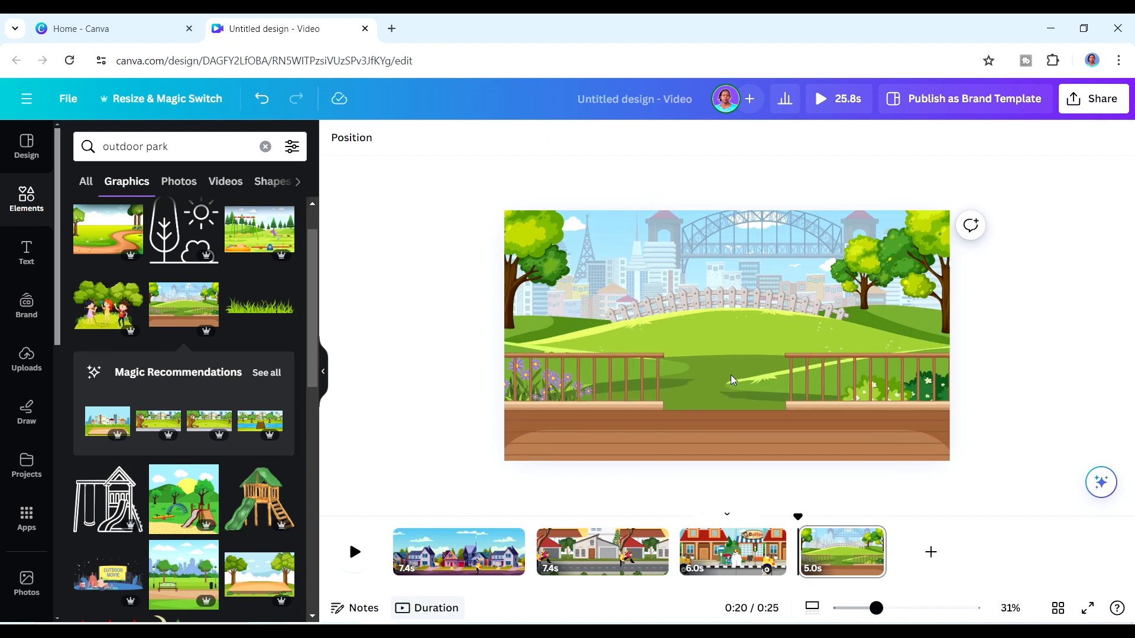
# Search the graphics for "cartoon man waving" and add the man in the orange shirt and blue trousers.
pyautogui.click(265, 146)
pyautogui.write('cartoon m')
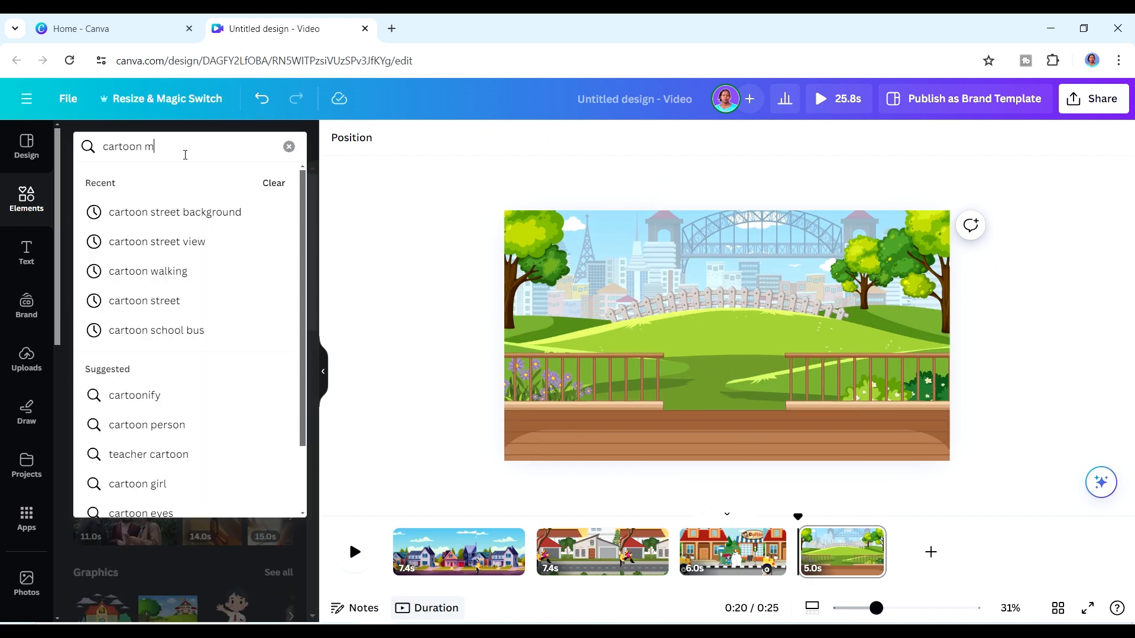
pyautogui.write('an waving')
pyautogui.press('Return')
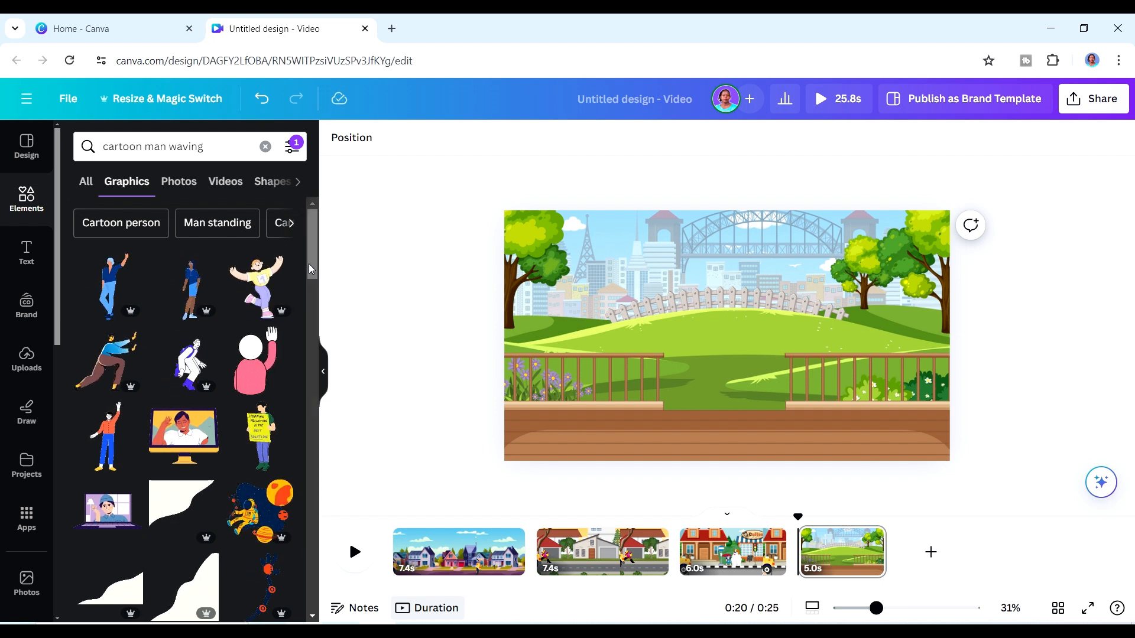
pyautogui.moveTo(310, 261); pyautogui.dragTo(311, 271)
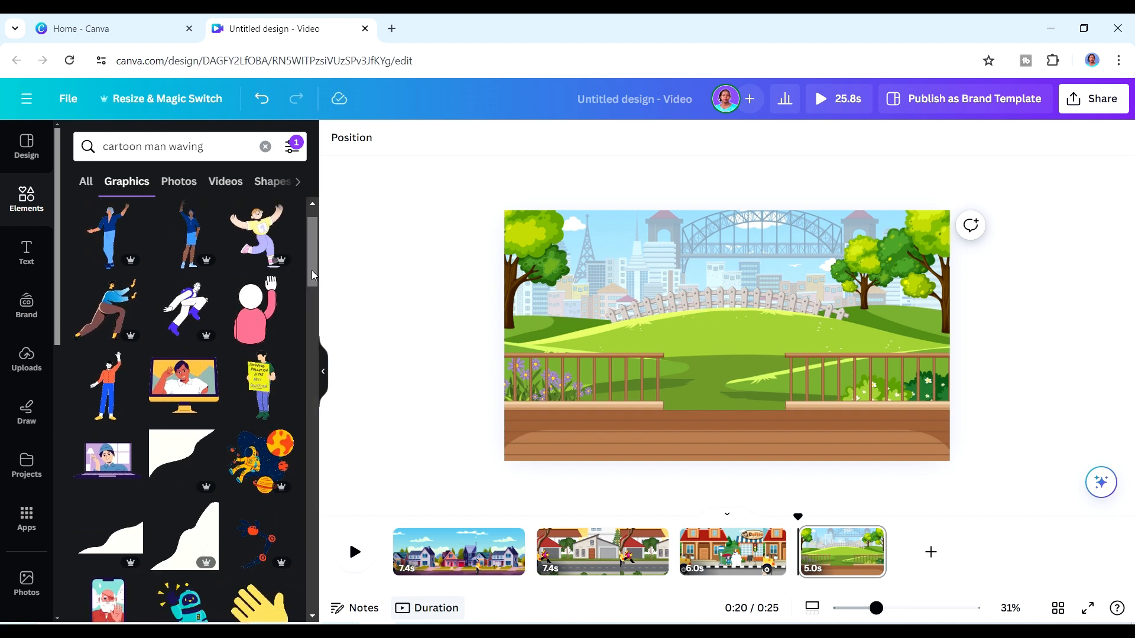
pyautogui.click(106, 387)
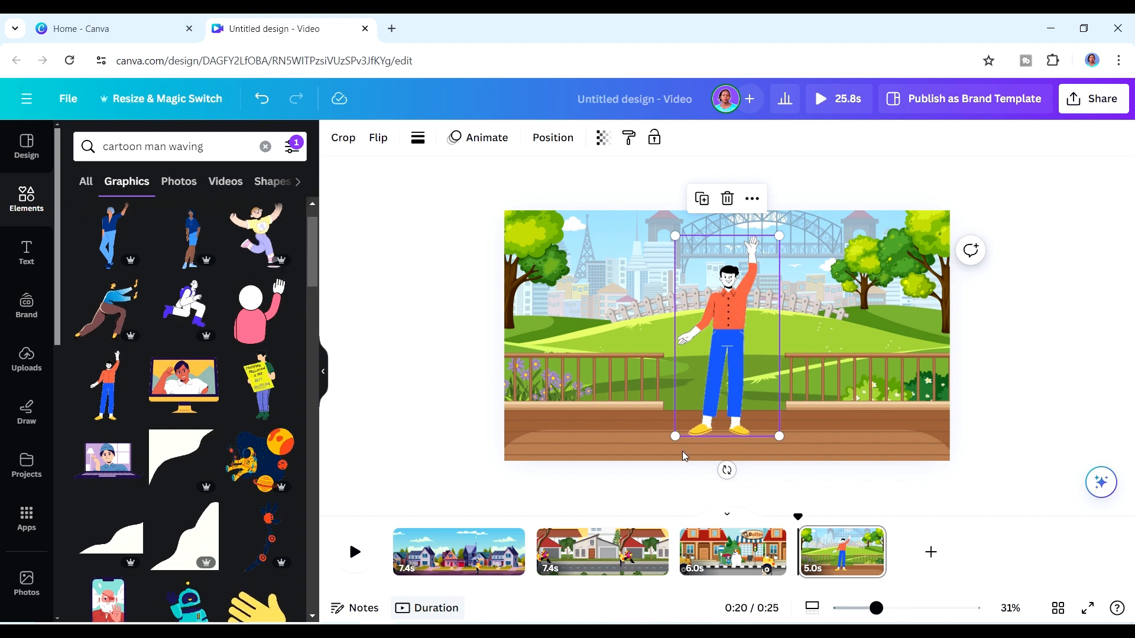
# Shrink the waving man and place him on the grassy hill beside the tree on the park's right side.
pyautogui.moveTo(675, 436); pyautogui.dragTo(876, 316)
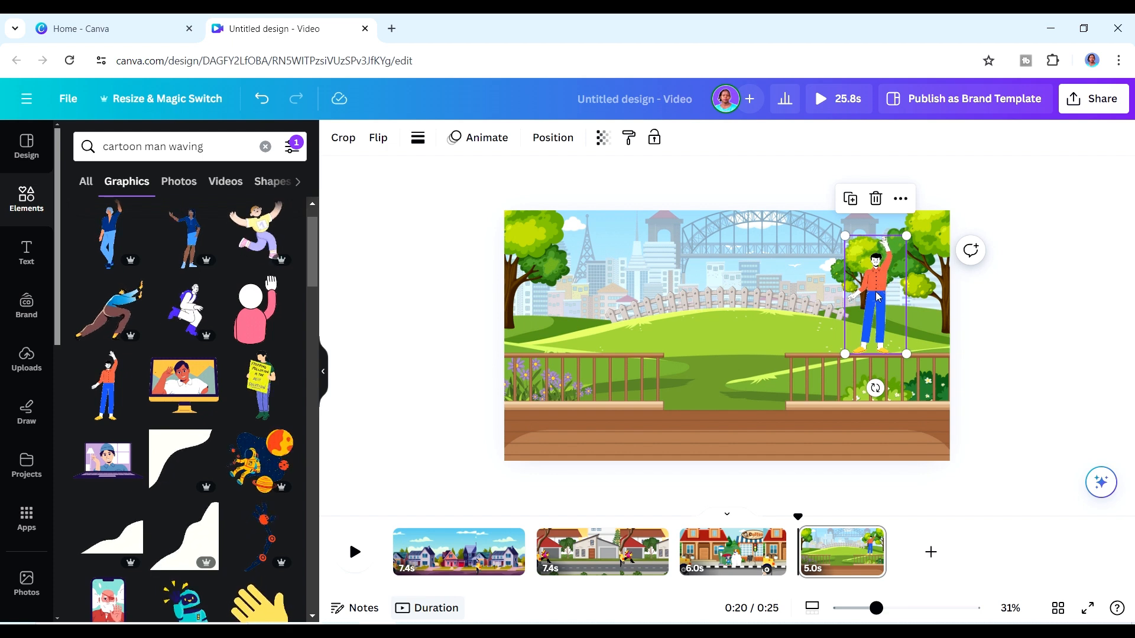
pyautogui.moveTo(906, 235); pyautogui.dragTo(894, 247)
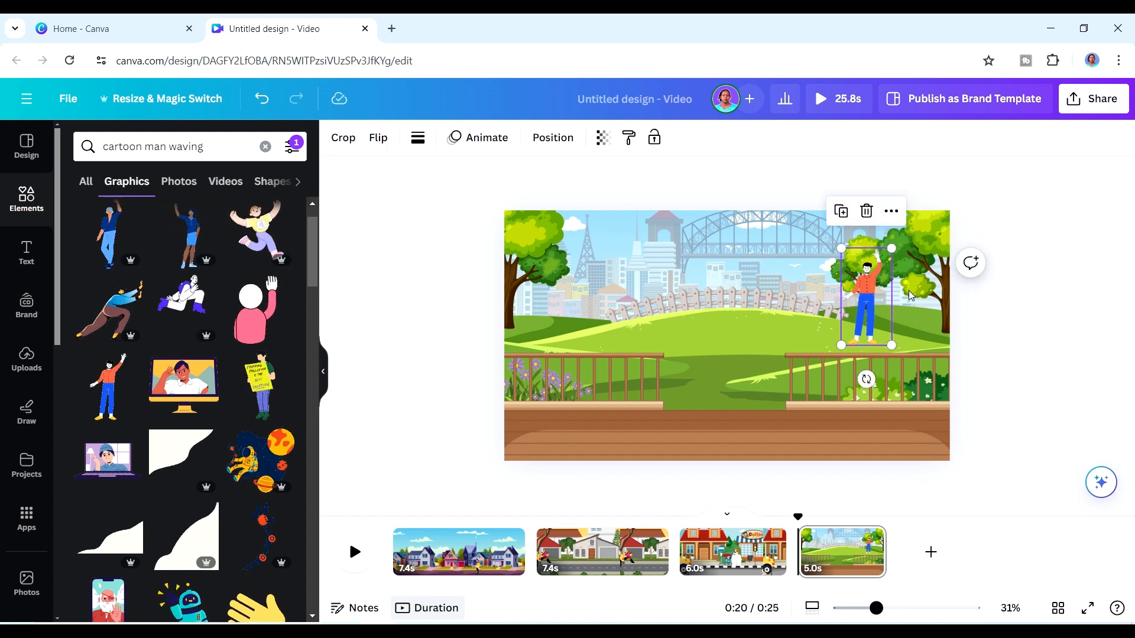
pyautogui.click(532, 336)
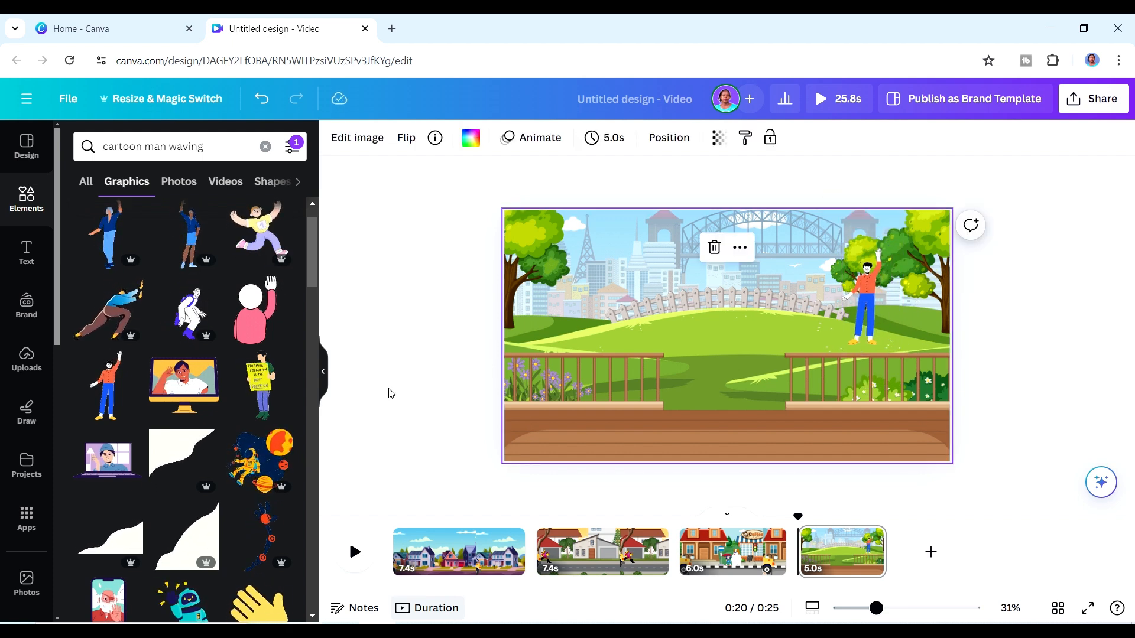
# Search the graphics for "butterfly" and filter the results to animated ones.
pyautogui.click(264, 146)
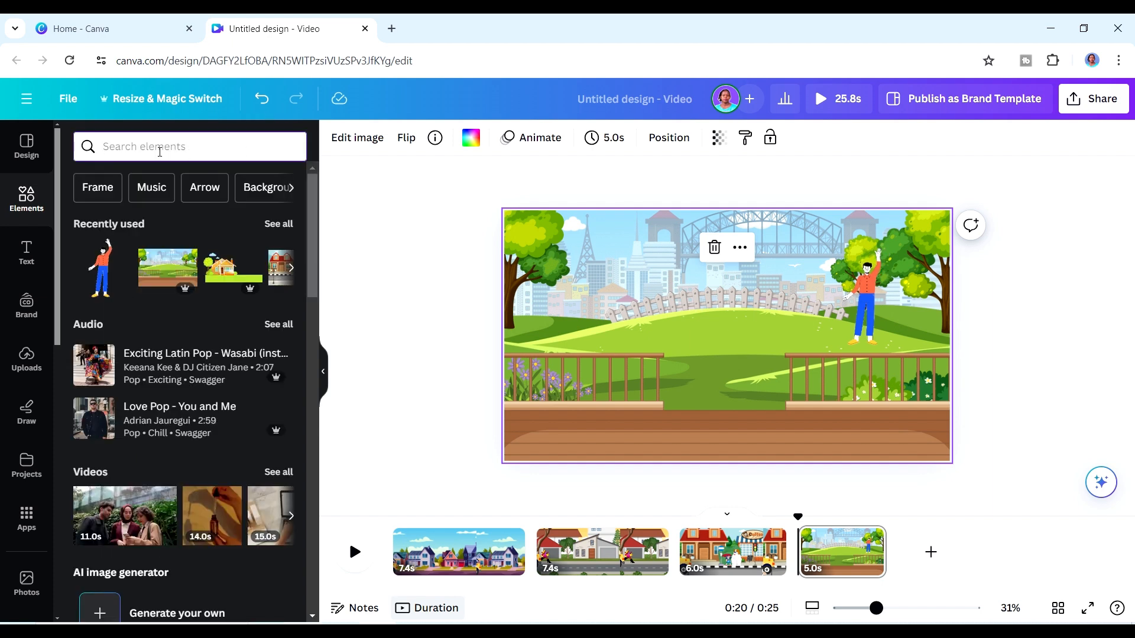
pyautogui.write('butterfly')
pyautogui.press('Return')
pyautogui.click(292, 147)
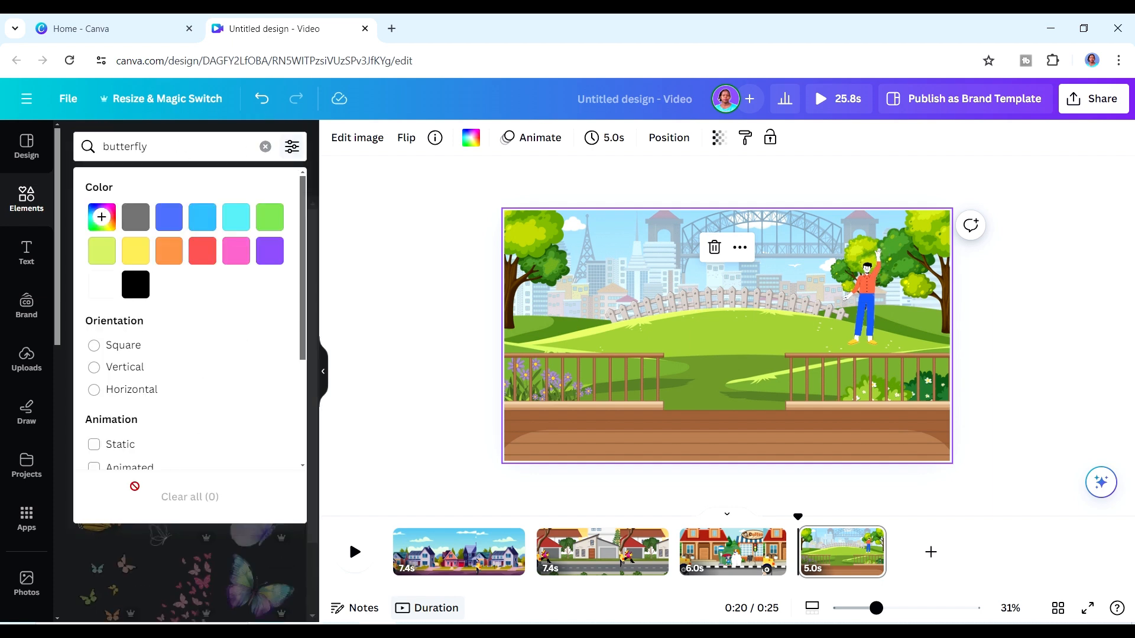
pyautogui.click(126, 468)
pyautogui.click(312, 407)
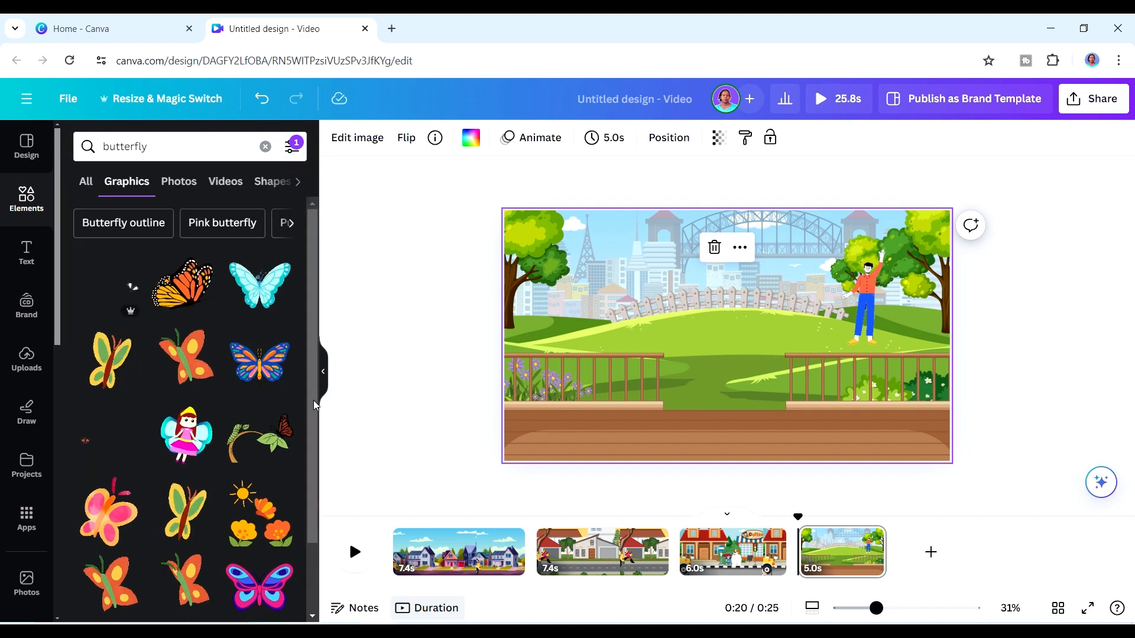
# Add the light blue and the yellow-green butterflies, shrink both, and place them by the purple flowers and the tree trunk above them.
pyautogui.click(257, 291)
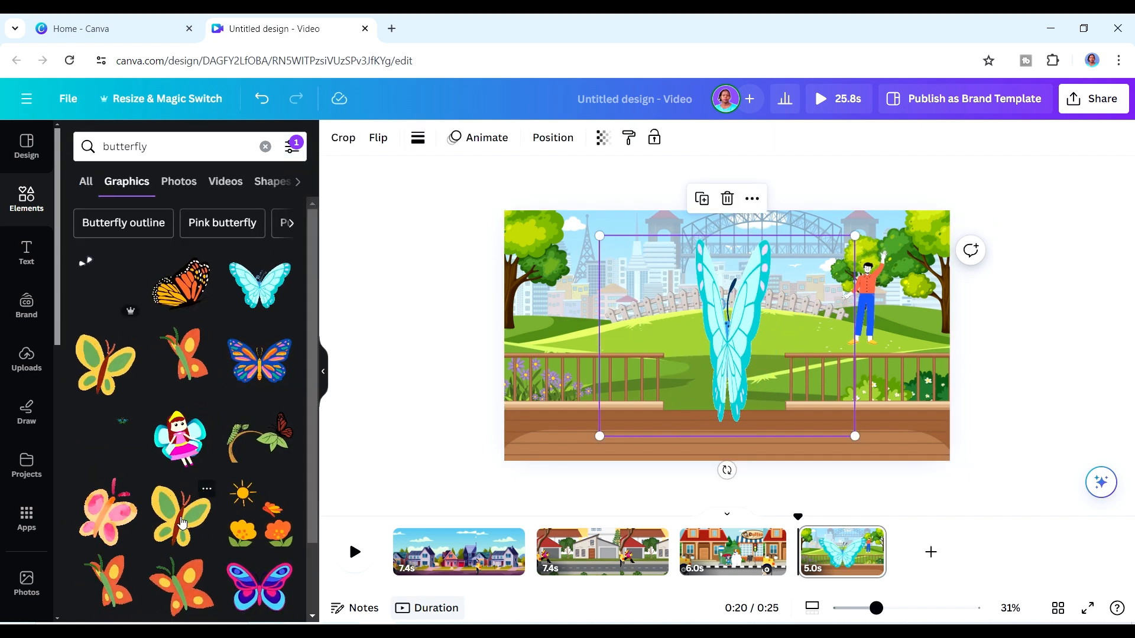
pyautogui.moveTo(721, 331); pyautogui.dragTo(561, 292)
pyautogui.moveTo(663, 196); pyautogui.dragTo(538, 331)
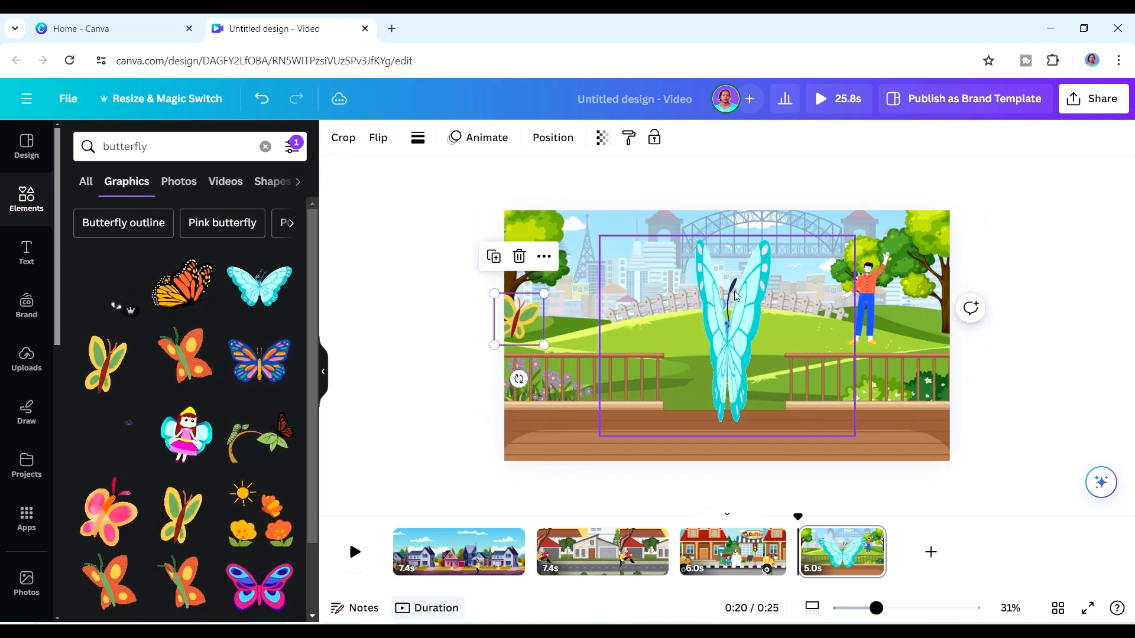
pyautogui.click(733, 295)
pyautogui.moveTo(855, 235); pyautogui.dragTo(543, 374)
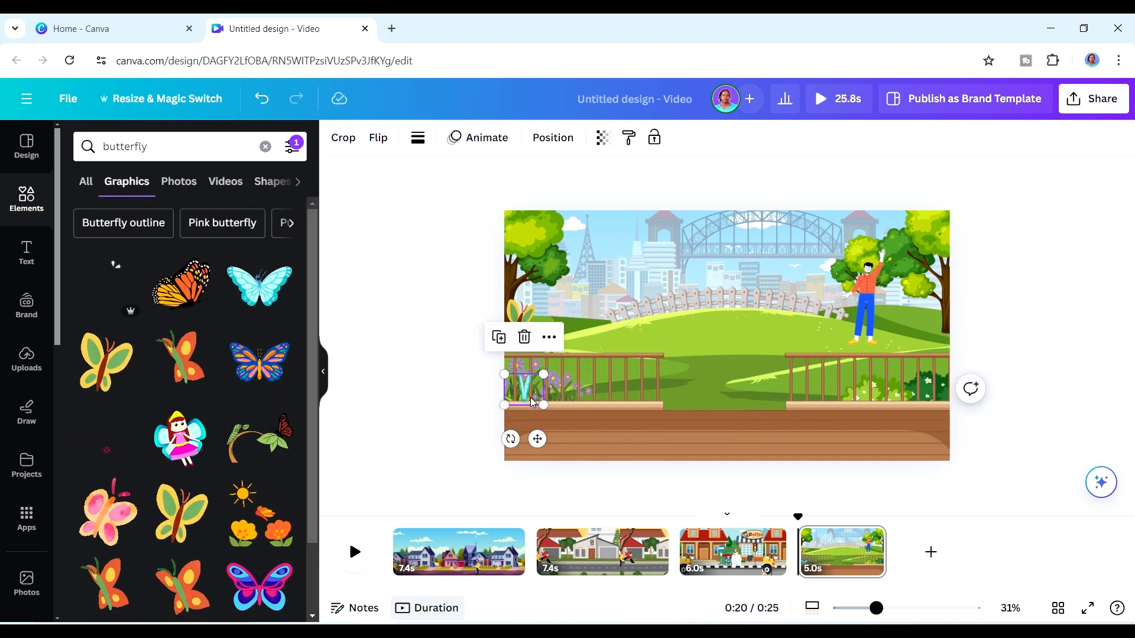
# Give the light blue butterfly a custom looping flight path across the park and off the scene's upper right, with Steady movement.
pyautogui.click(485, 140)
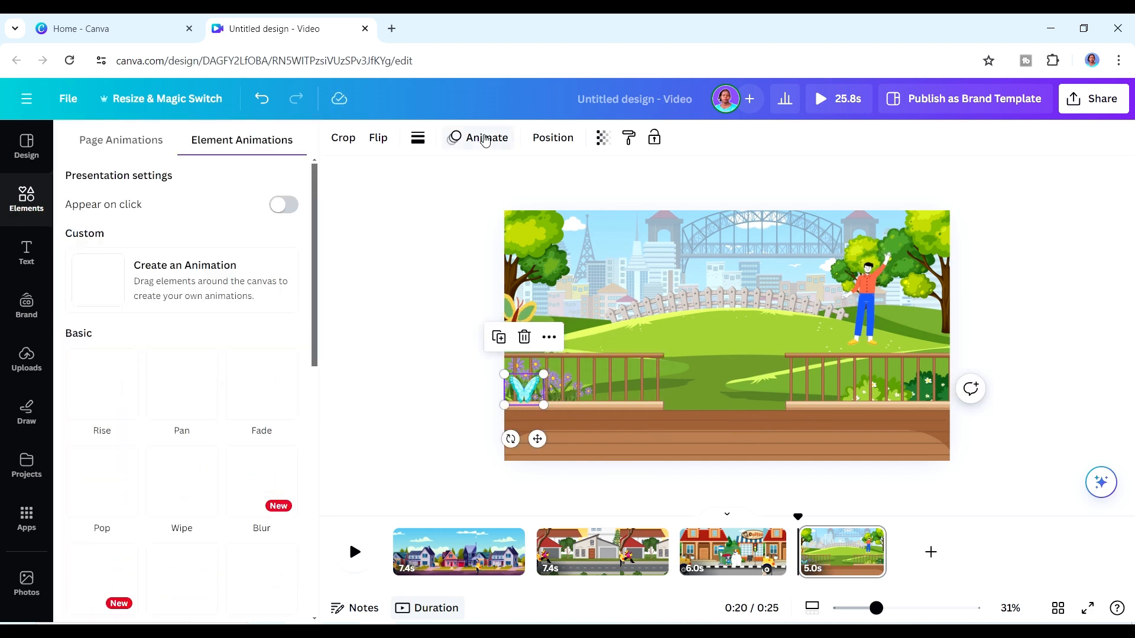
pyautogui.click(154, 282)
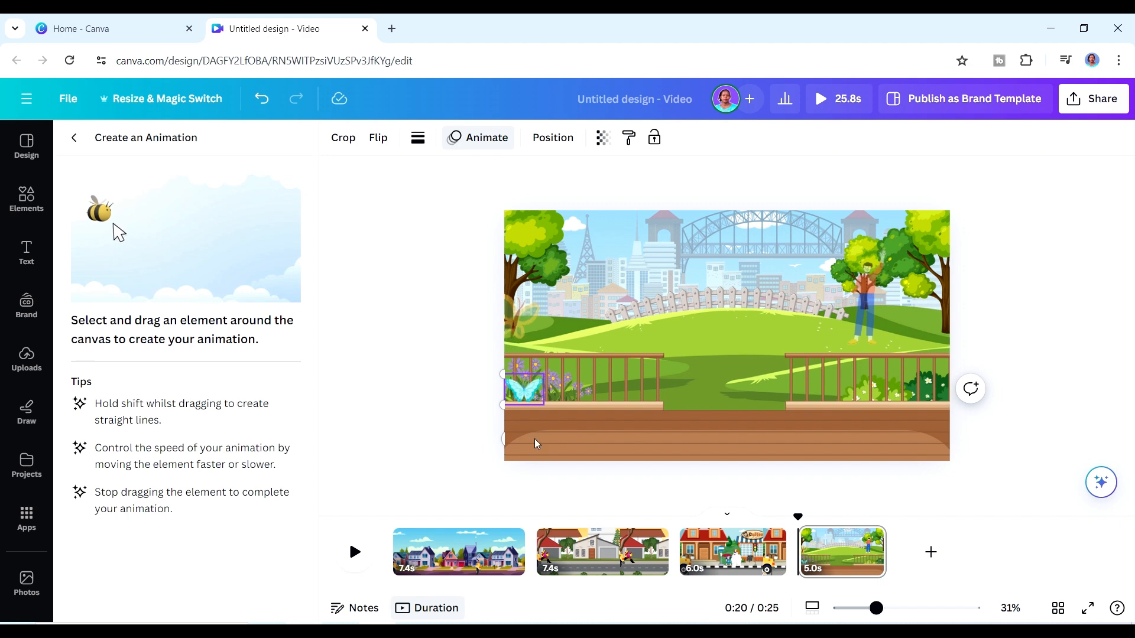
pyautogui.moveTo(530, 394)
pyautogui.mouseDown()
pyautogui.moveTo(543, 354)
pyautogui.moveTo(604, 319)
pyautogui.mouseUp()
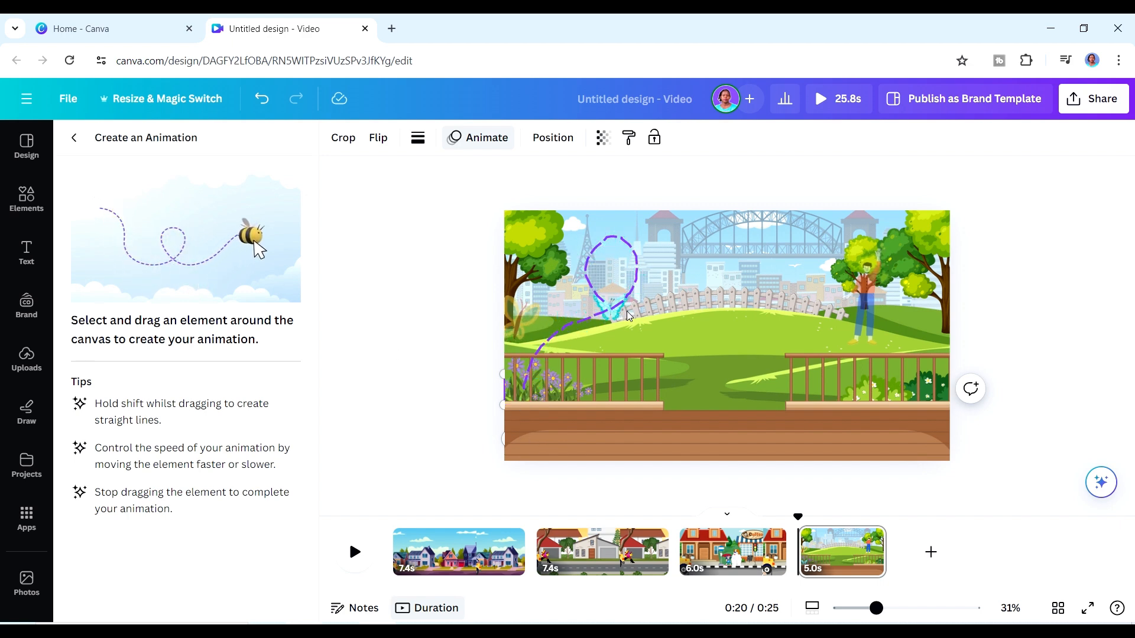
pyautogui.moveTo(815, 301)
pyautogui.mouseDown()
pyautogui.moveTo(785, 347)
pyautogui.moveTo(727, 352)
pyautogui.mouseUp()
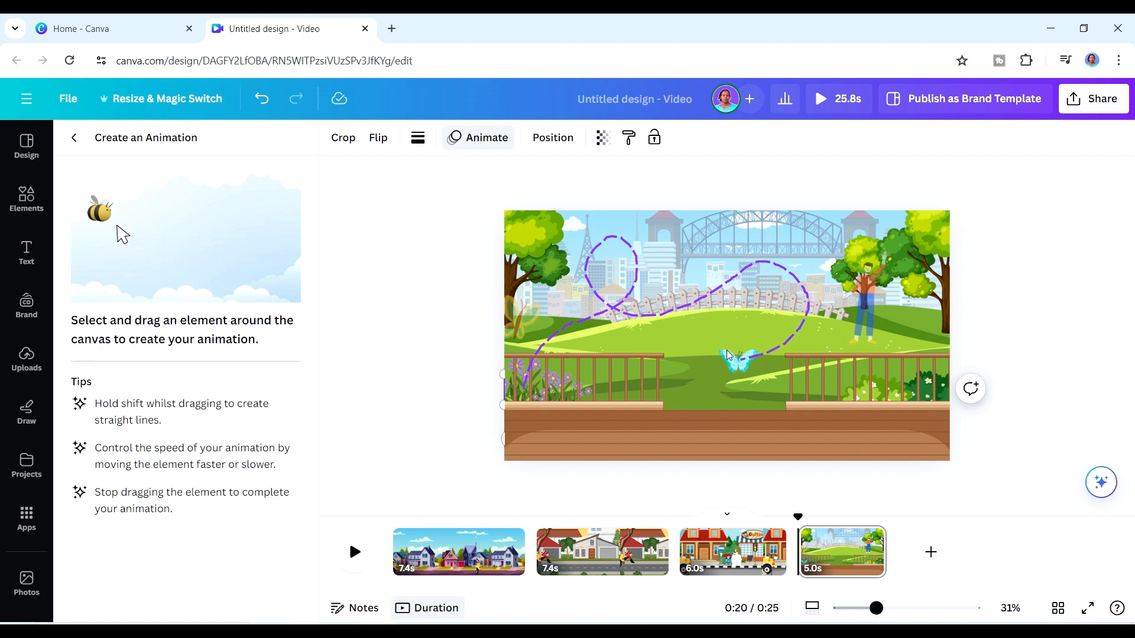
pyautogui.moveTo(911, 243); pyautogui.dragTo(967, 228)
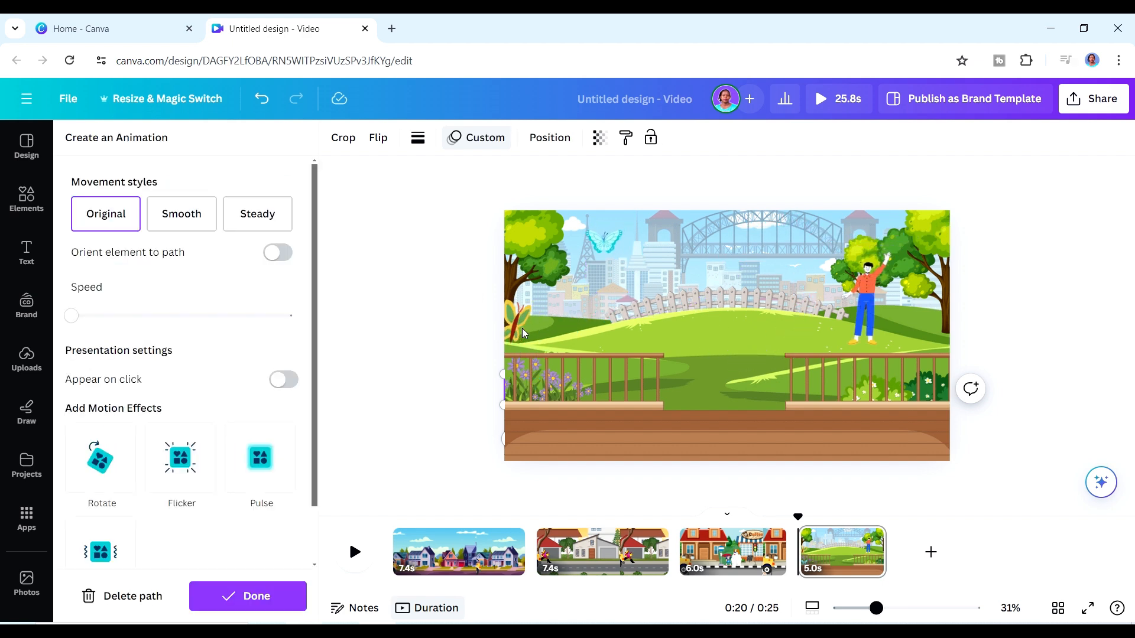
pyautogui.click(250, 224)
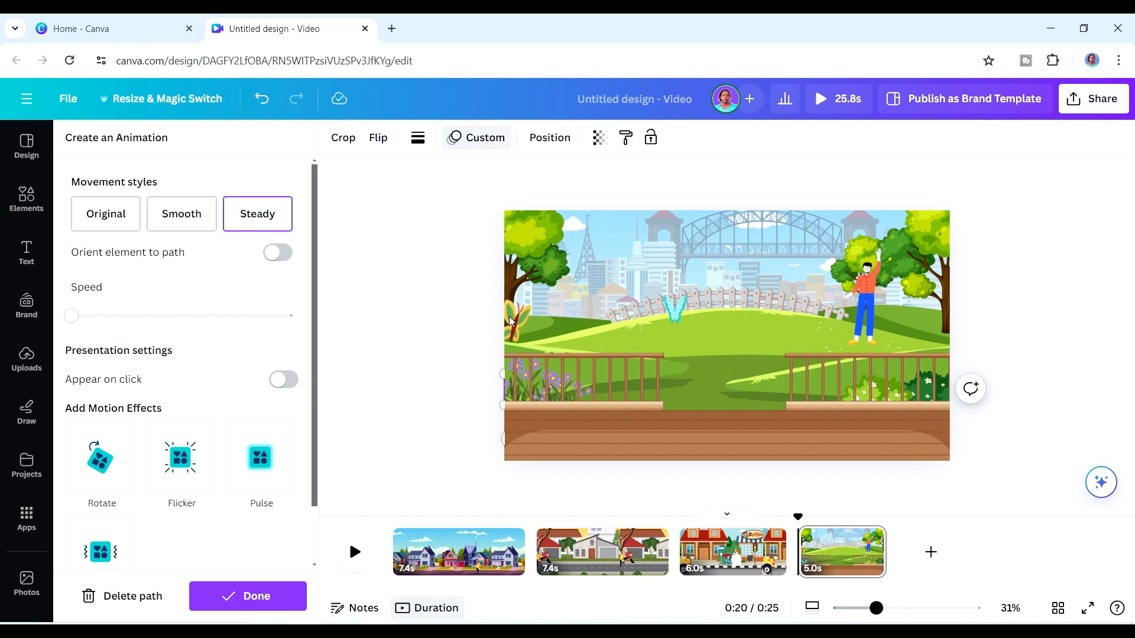
# Give the yellow-green butterfly a custom flight path that loops near the tree, crosses above the fence and exits over the waving man.
pyautogui.click(511, 322)
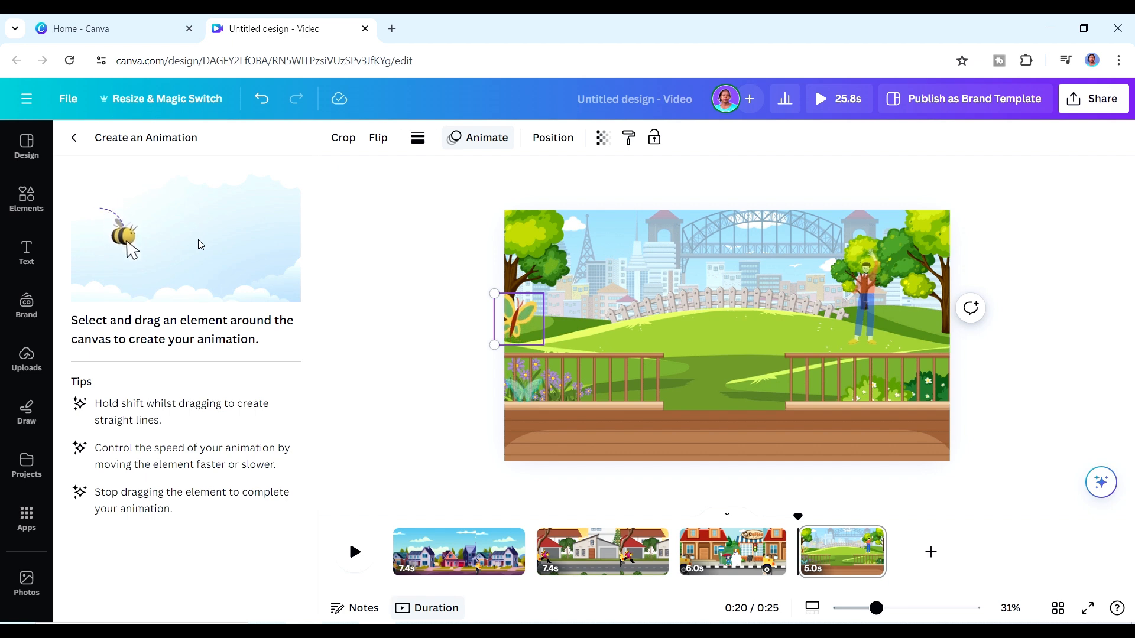
pyautogui.moveTo(519, 326)
pyautogui.mouseDown()
pyautogui.moveTo(591, 299)
pyautogui.moveTo(590, 259)
pyautogui.moveTo(572, 259)
pyautogui.moveTo(562, 271)
pyautogui.moveTo(589, 298)
pyautogui.moveTo(671, 304)
pyautogui.mouseUp()
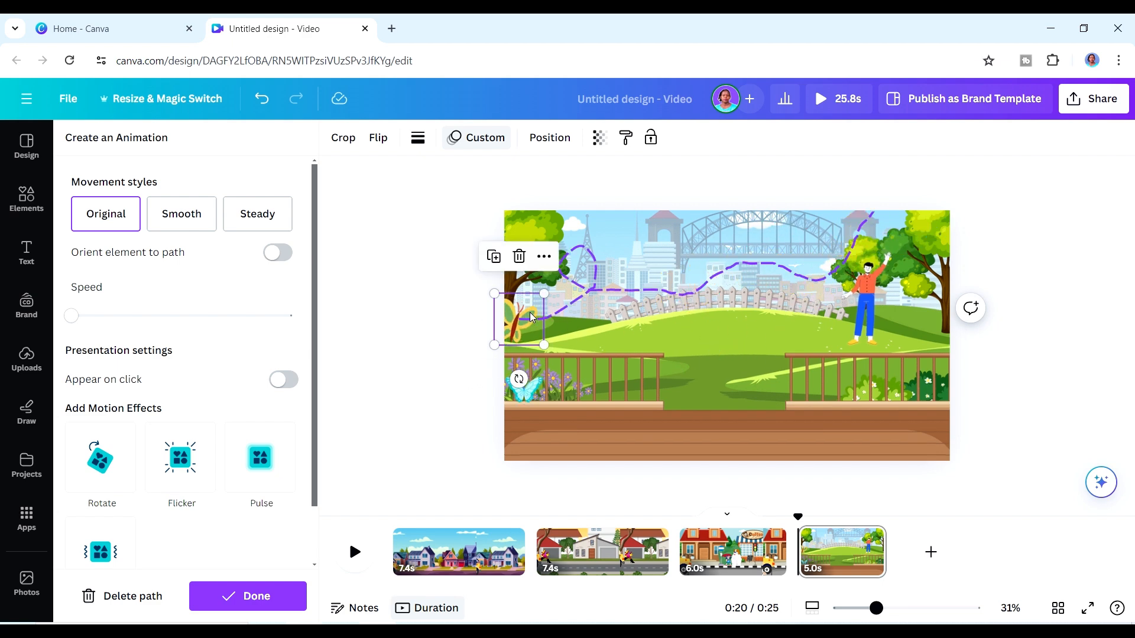
pyautogui.press('Escape')
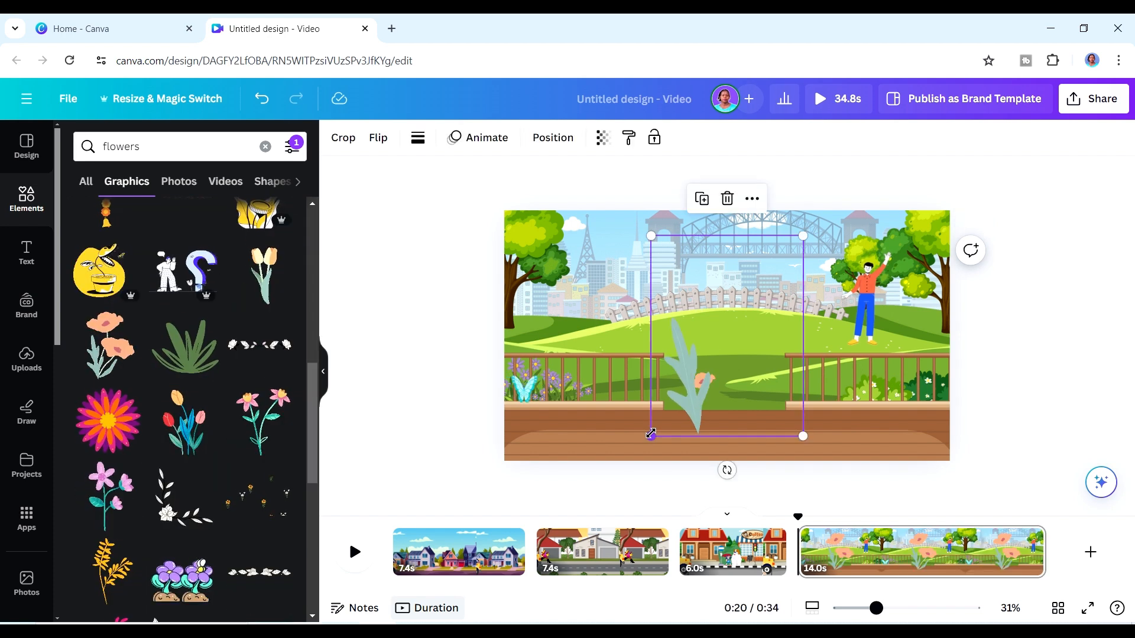
# Shrink the orange flowers into the bushes behind the right railing, and add a small yellow rayed sun in the sky beside the left tree.
pyautogui.moveTo(650, 436); pyautogui.dragTo(835, 377)
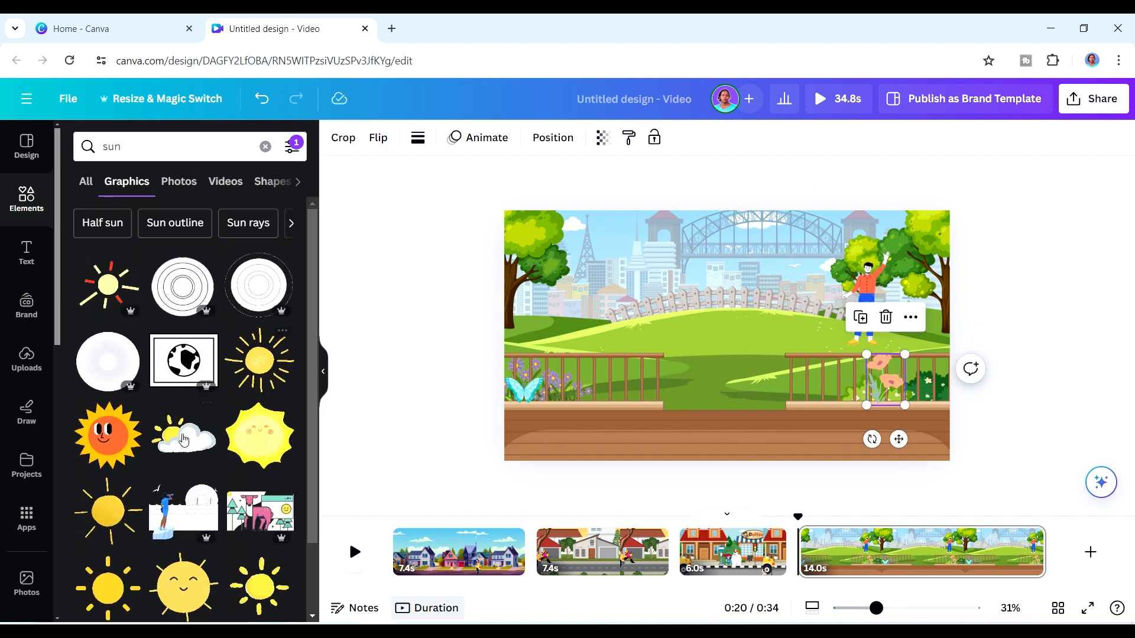
pyautogui.click(259, 361)
pyautogui.moveTo(625, 434); pyautogui.dragTo(767, 297)
pyautogui.moveTo(797, 267); pyautogui.dragTo(629, 238)
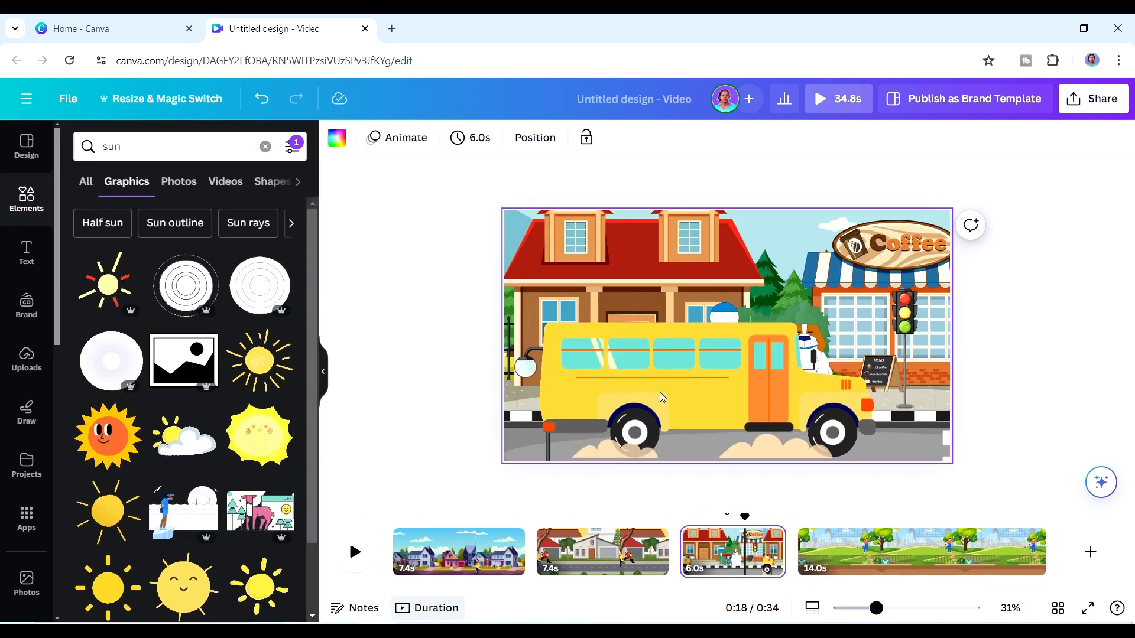
# Copy the animated school bus from the coffee shop scene and paste it into the park scene.
pyautogui.click(660, 392)
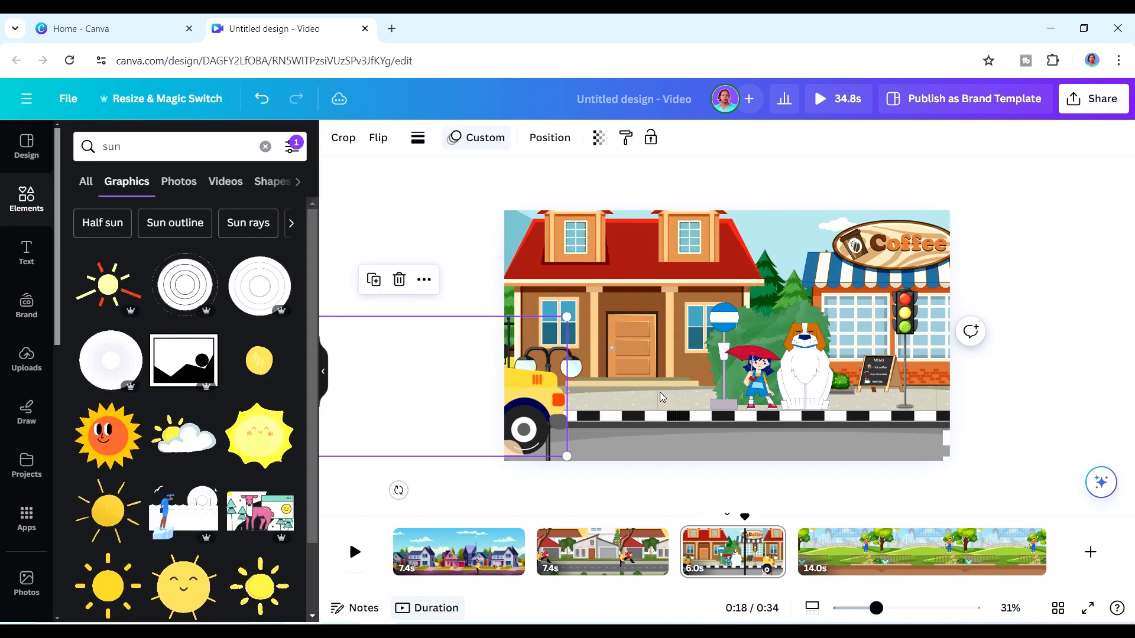
pyautogui.rightClick(657, 400)
pyautogui.click(550, 398)
pyautogui.rightClick(550, 399)
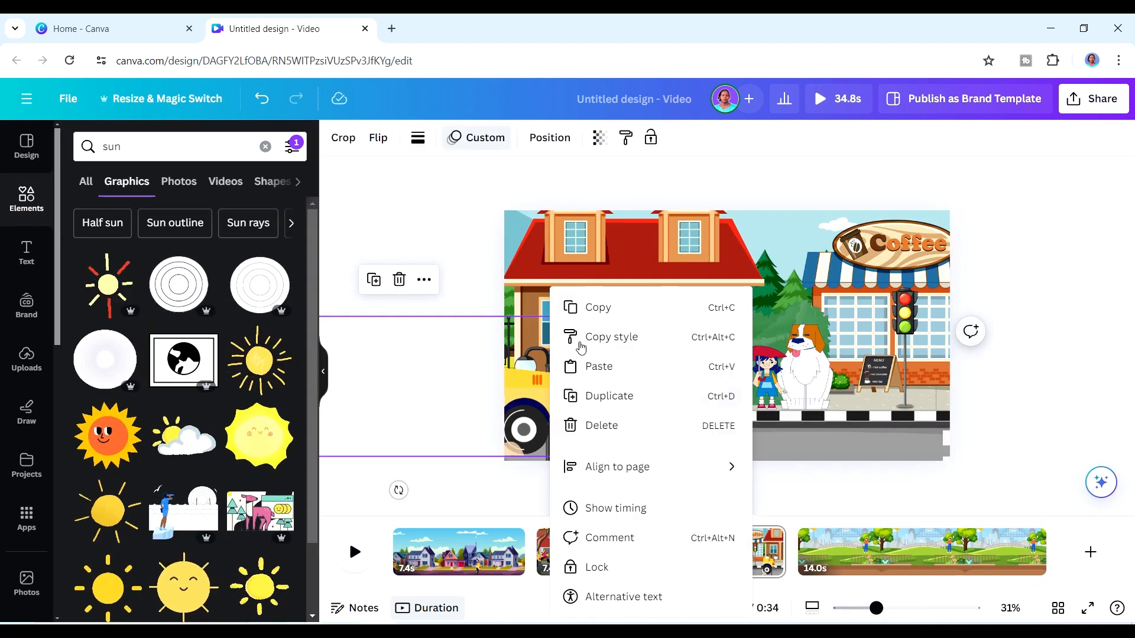
pyautogui.click(598, 311)
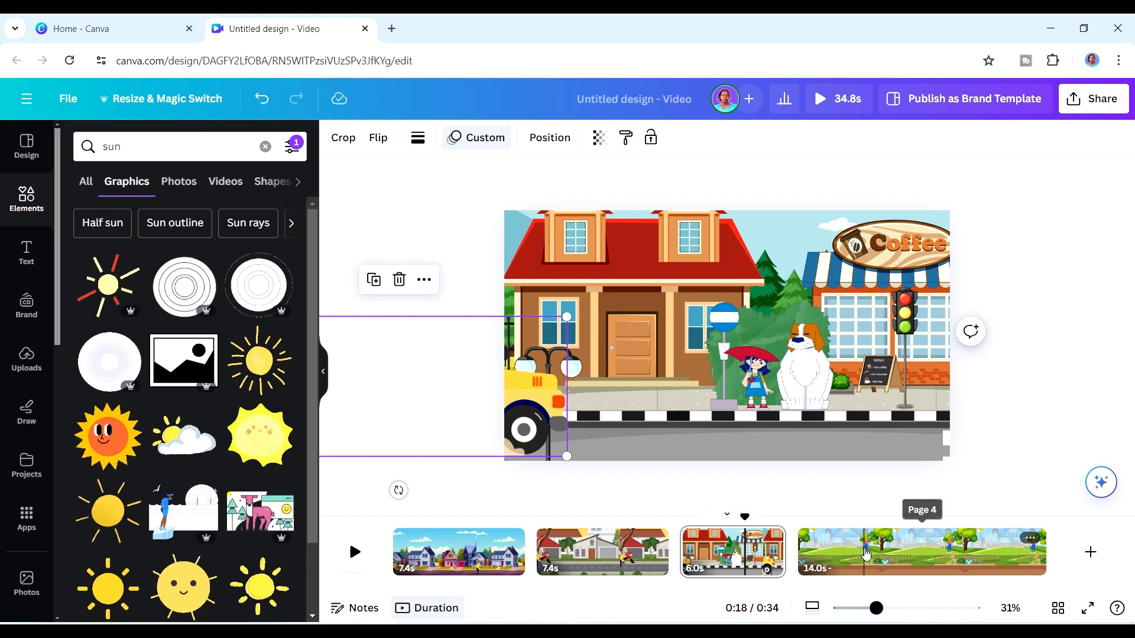
pyautogui.click(863, 553)
pyautogui.hotkey('ctrl', 'v')
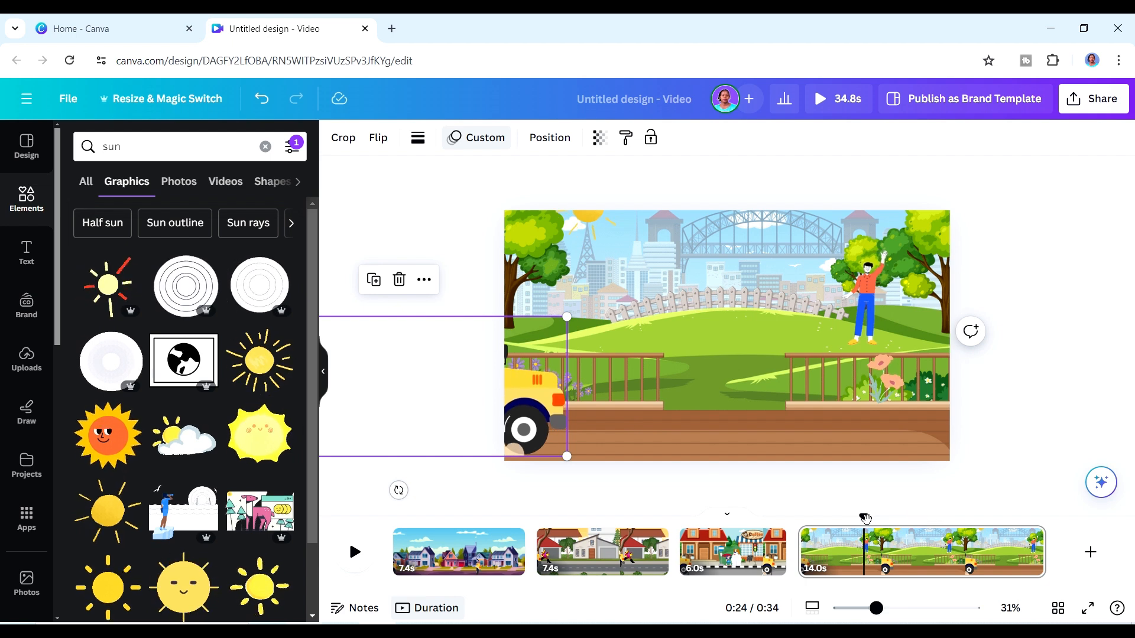
# Enlarge the school bus in the park scene and play the scene to check its drive across the road.
pyautogui.moveTo(864, 519); pyautogui.dragTo(792, 540)
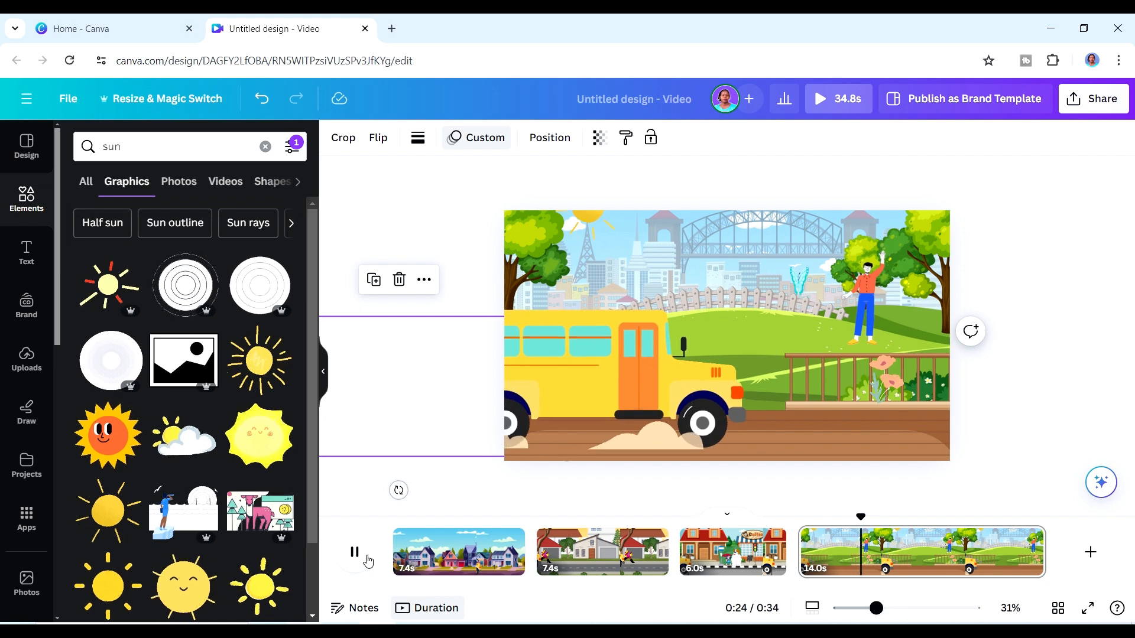
pyautogui.click(355, 551)
pyautogui.click(705, 405)
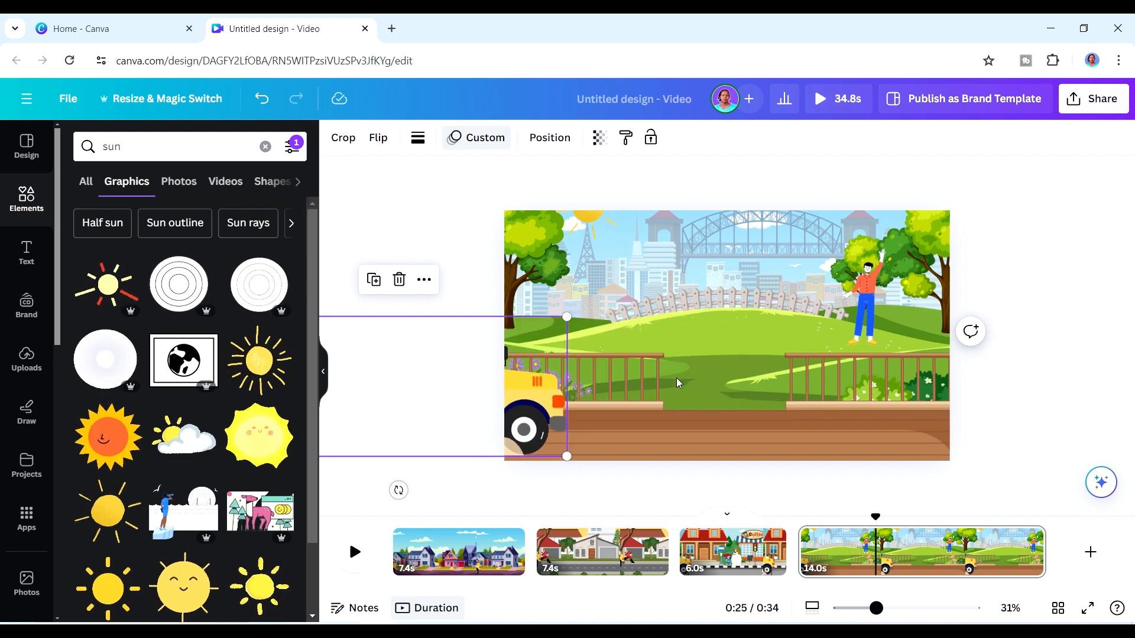
pyautogui.moveTo(568, 316); pyautogui.dragTo(668, 227)
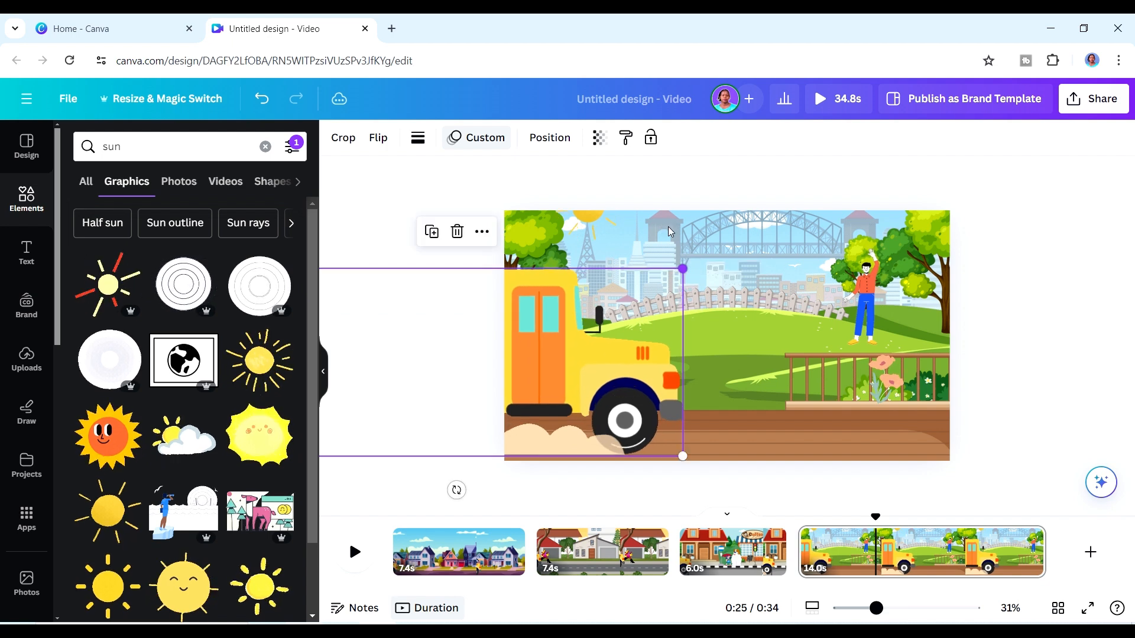
pyautogui.click(355, 552)
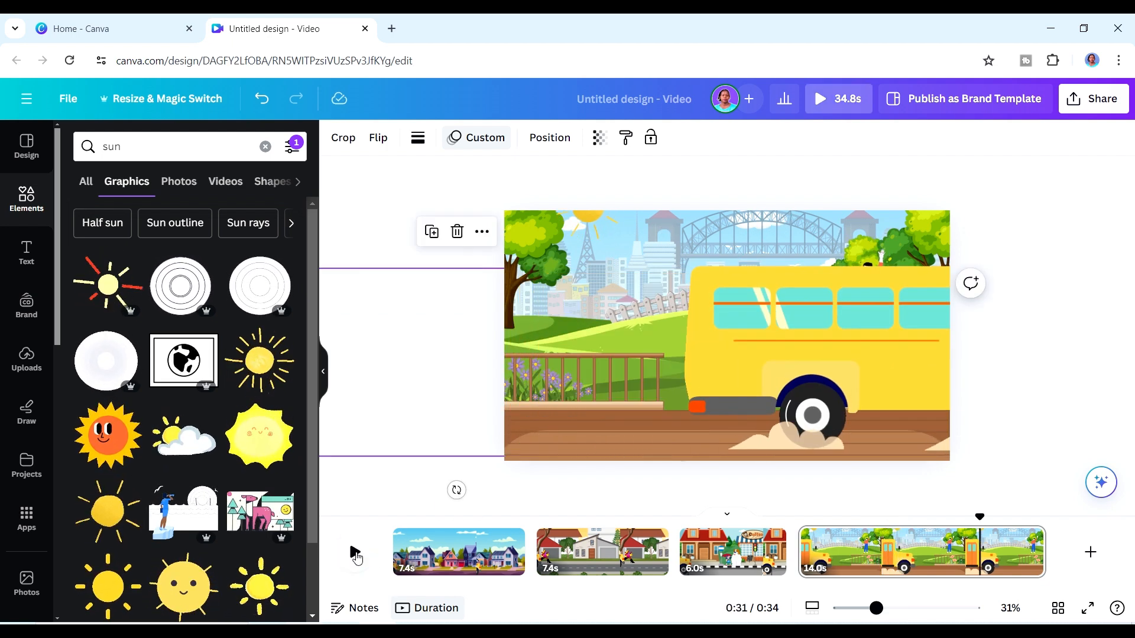
pyautogui.click(355, 553)
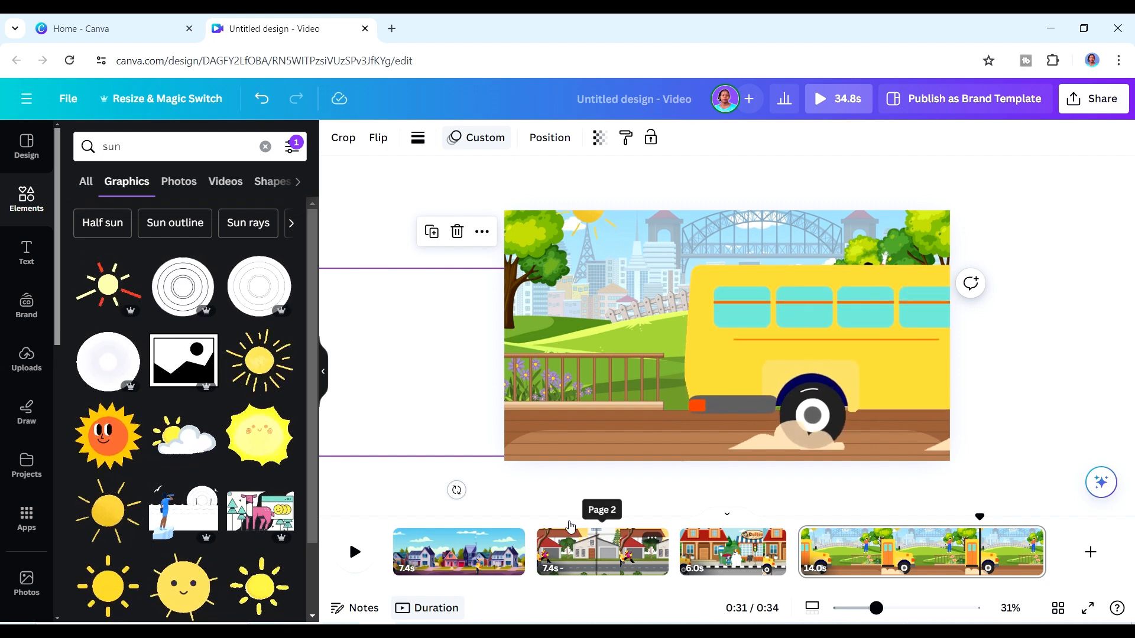
# Play the end of the first scene into the second to check the cut between them.
pyautogui.click(510, 525)
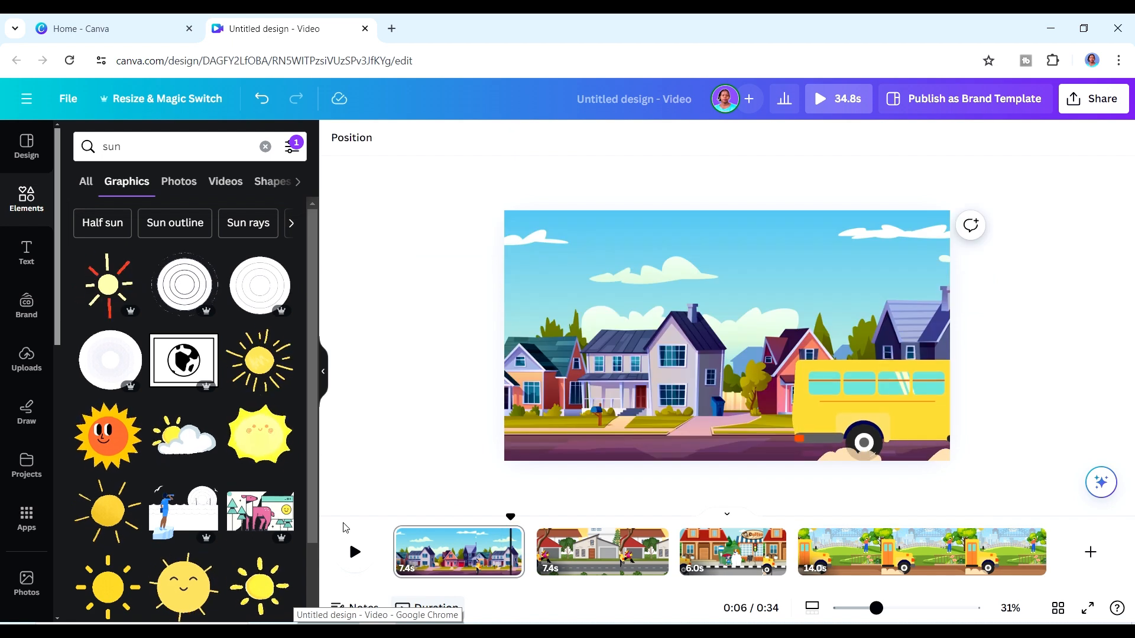
pyautogui.click(355, 553)
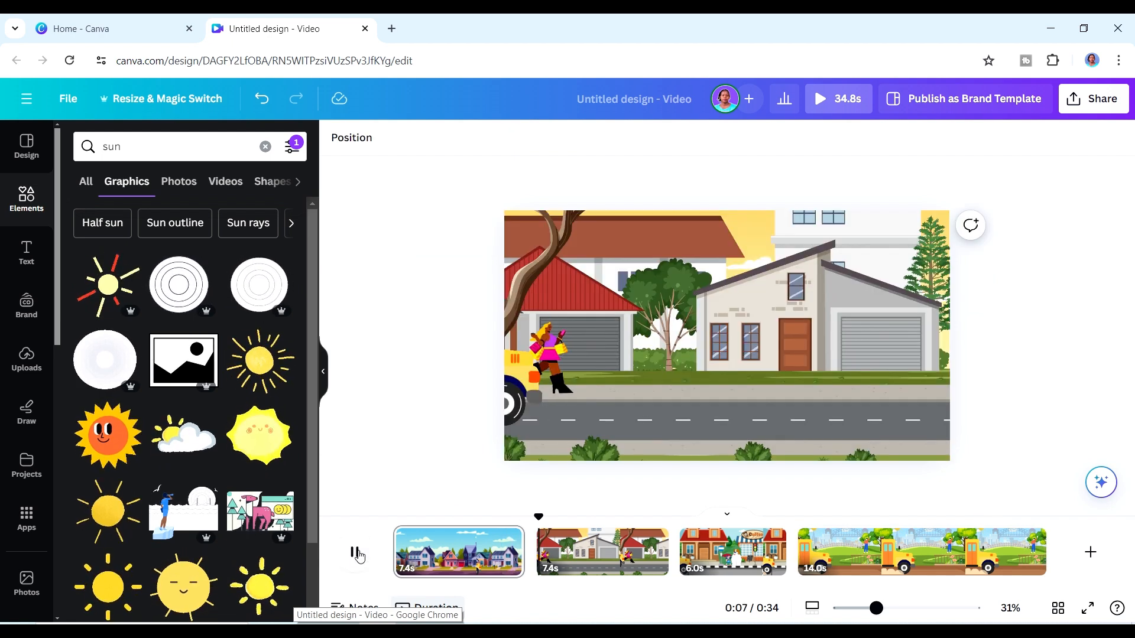
pyautogui.click(356, 553)
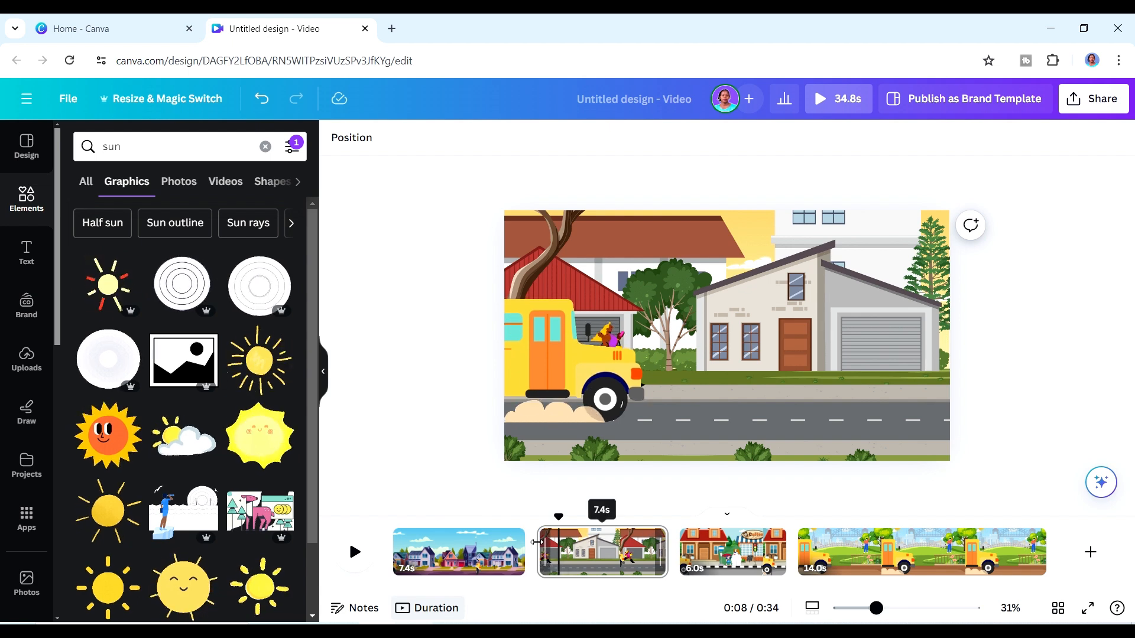
# Add a Slide transition between the first and second scenes, directed to the right and lasting 1.6 seconds.
pyautogui.moveTo(535, 563)
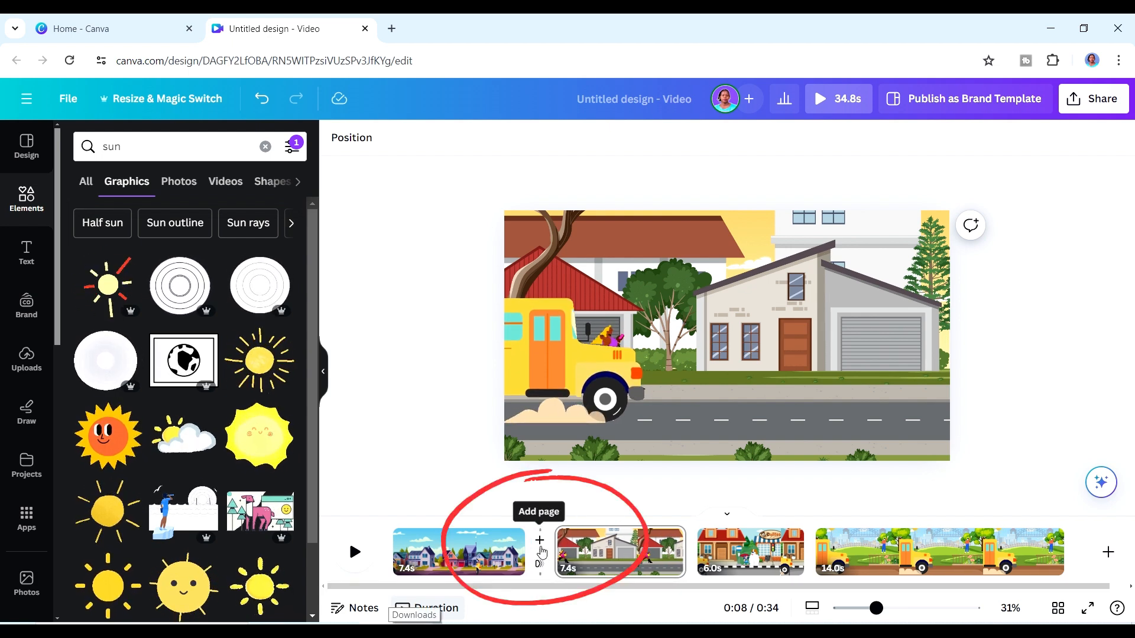
pyautogui.click(539, 567)
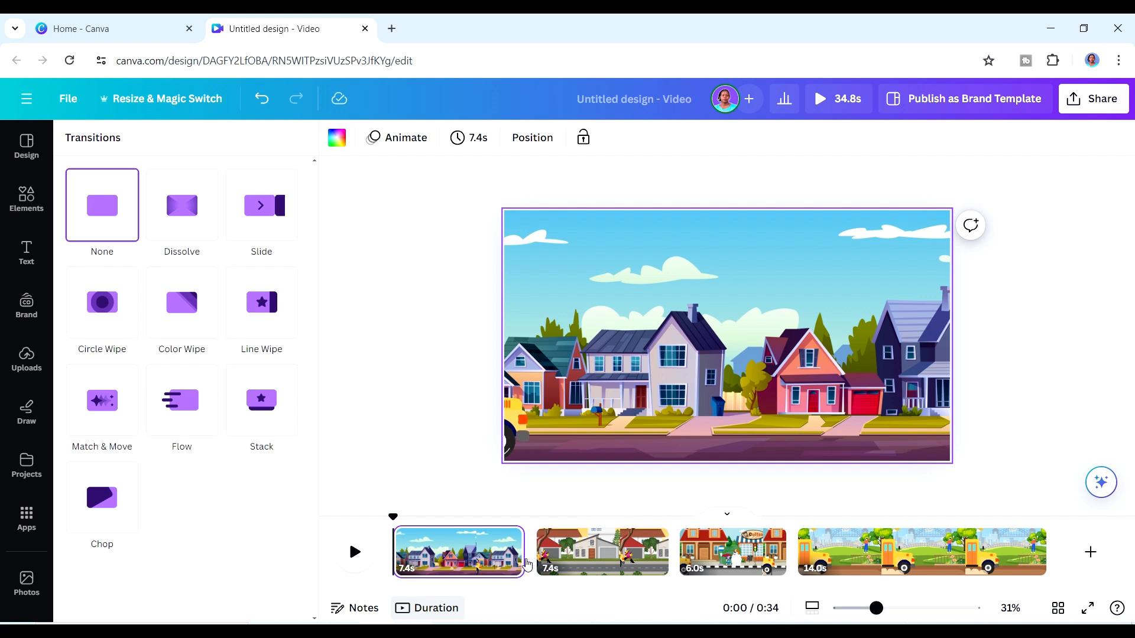
pyautogui.moveTo(535, 544)
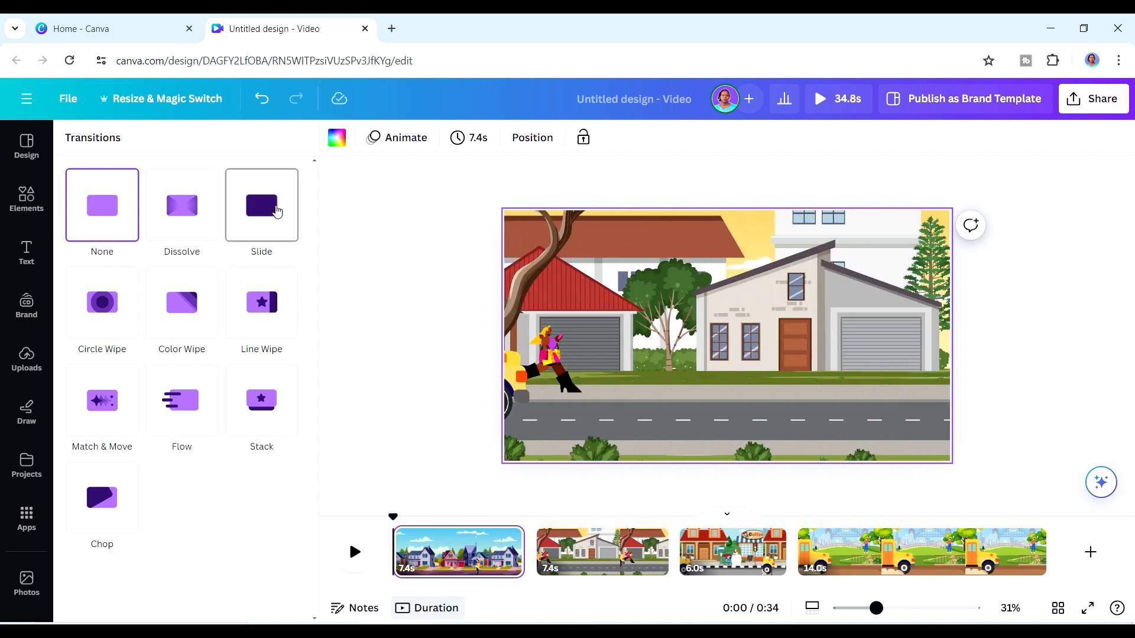
pyautogui.click(276, 210)
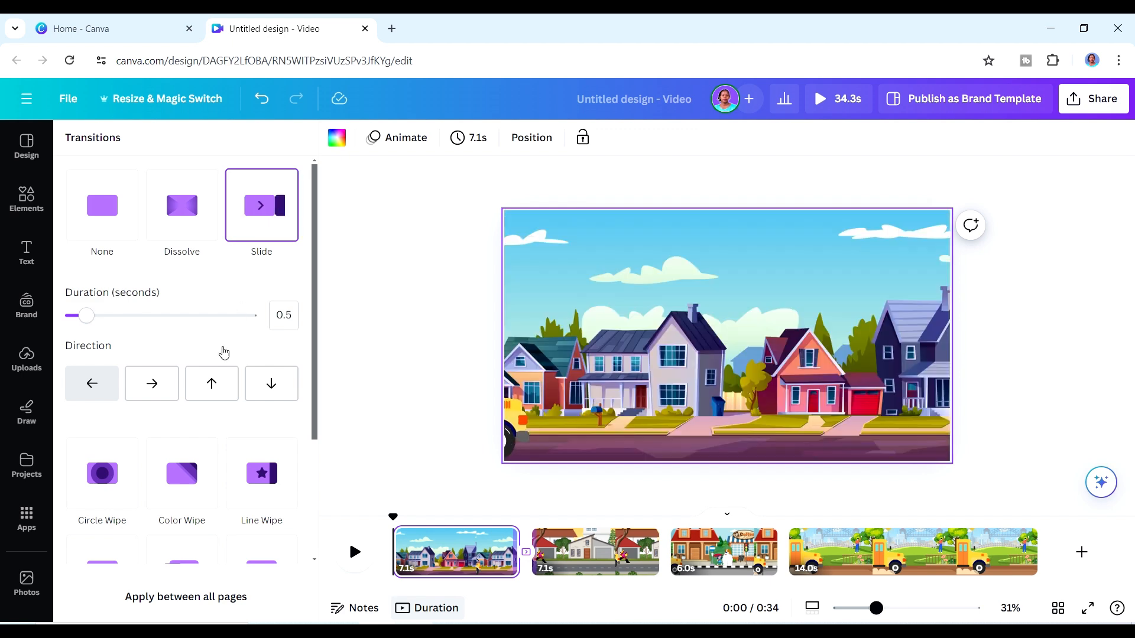
pyautogui.click(151, 384)
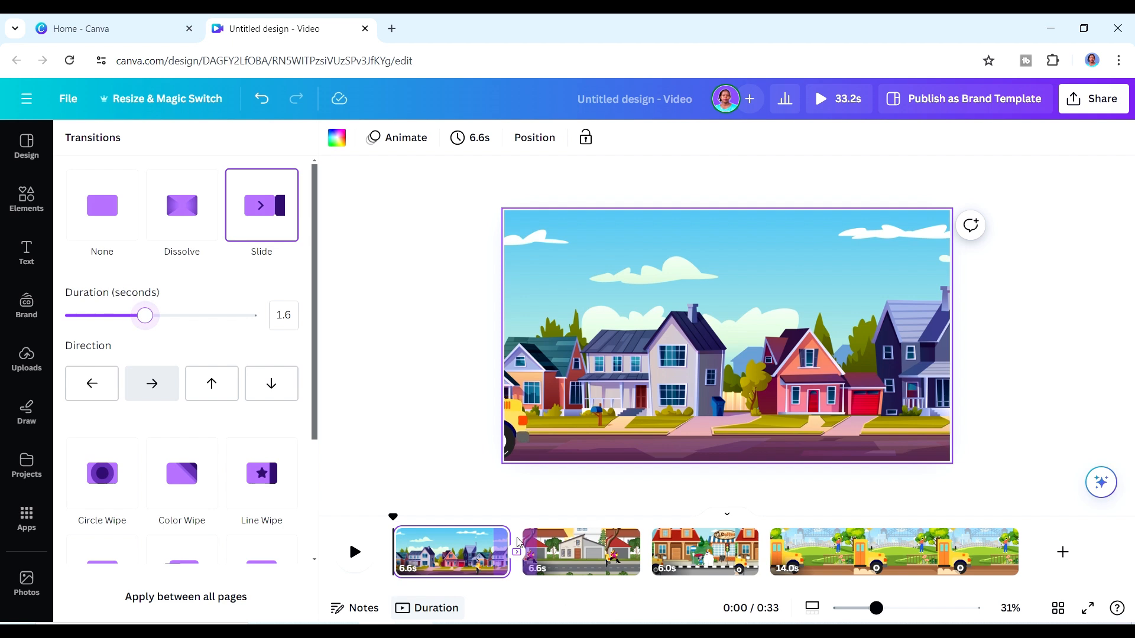
# Play the Slide transition from the first scene into the second.
pyautogui.click(487, 526)
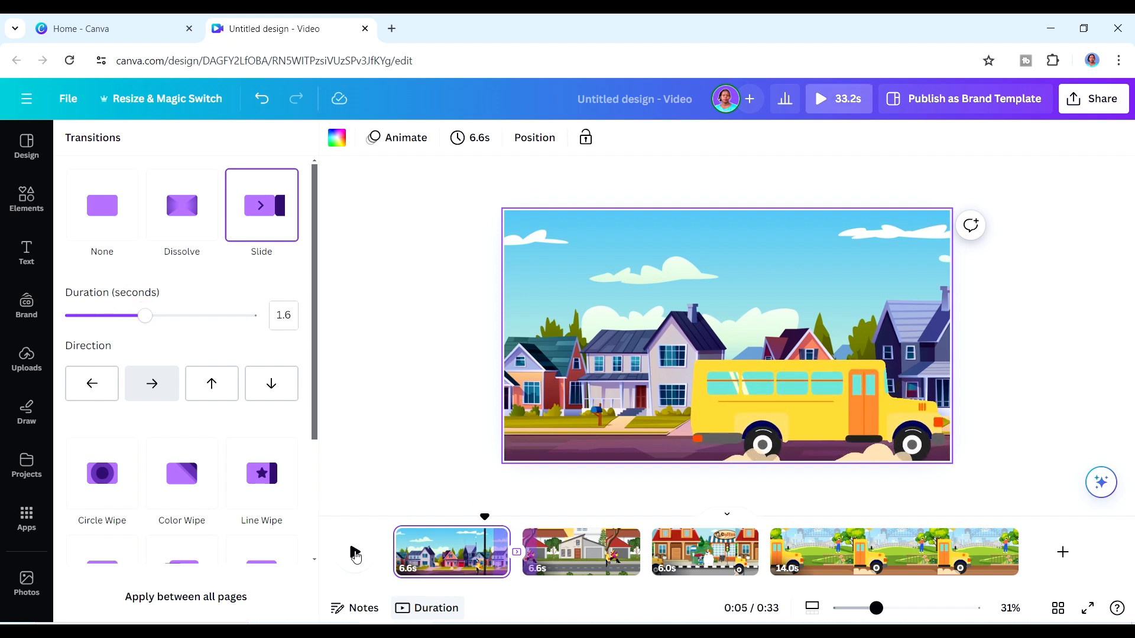
pyautogui.click(354, 552)
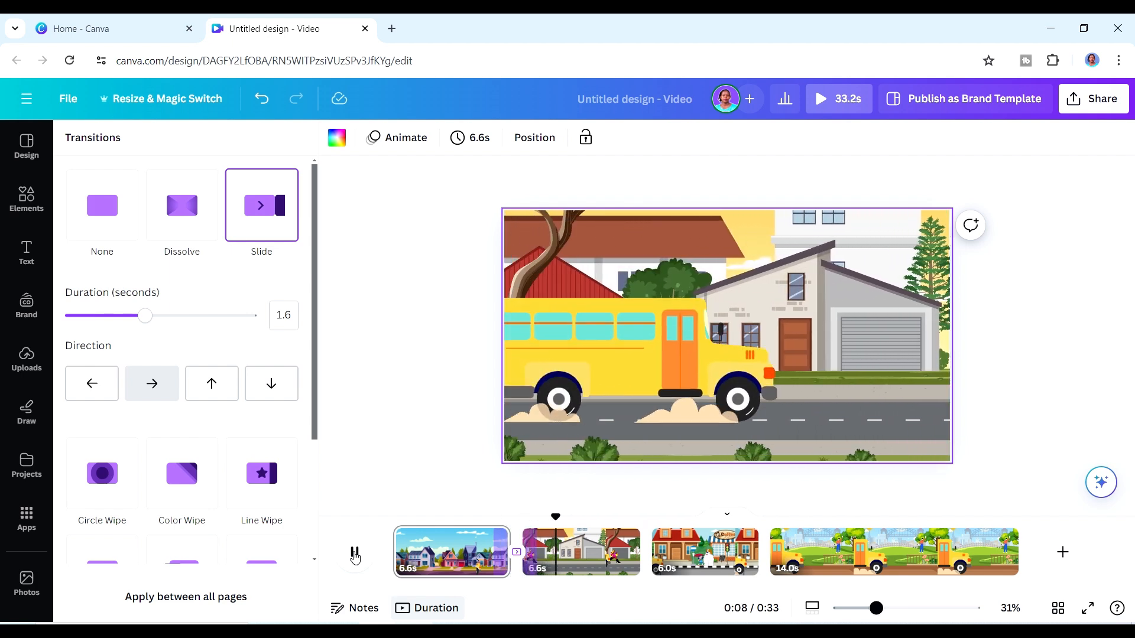
pyautogui.click(355, 553)
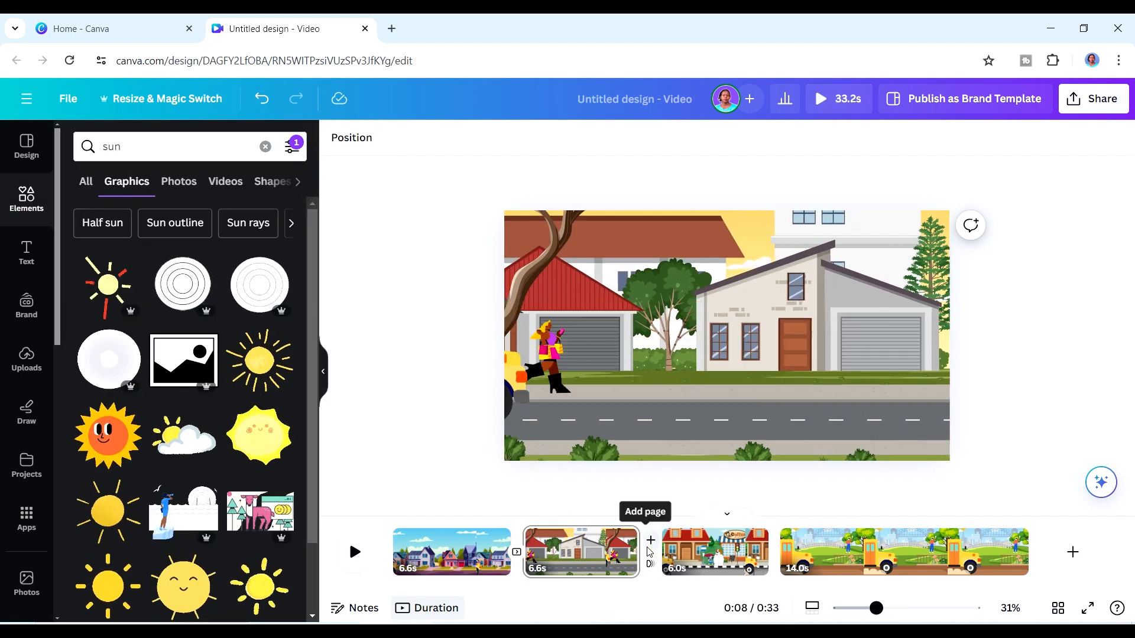
# Add a Line Wipe transition between the second and third scenes, directed to the right and lasting 1.6 seconds.
pyautogui.click(657, 559)
pyautogui.click(654, 566)
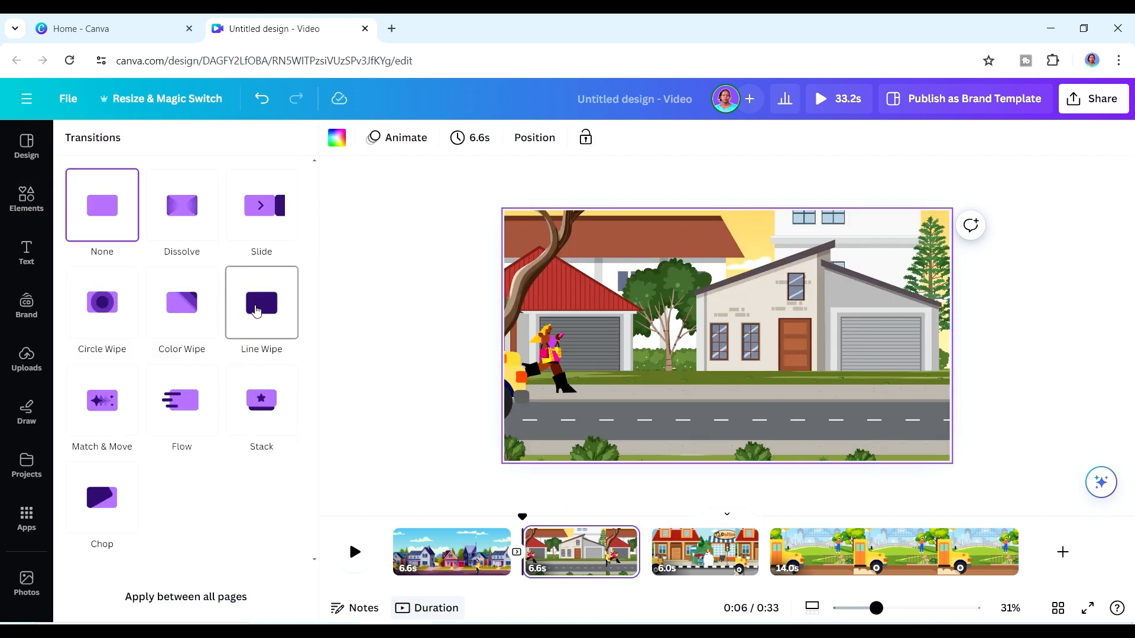
pyautogui.click(256, 312)
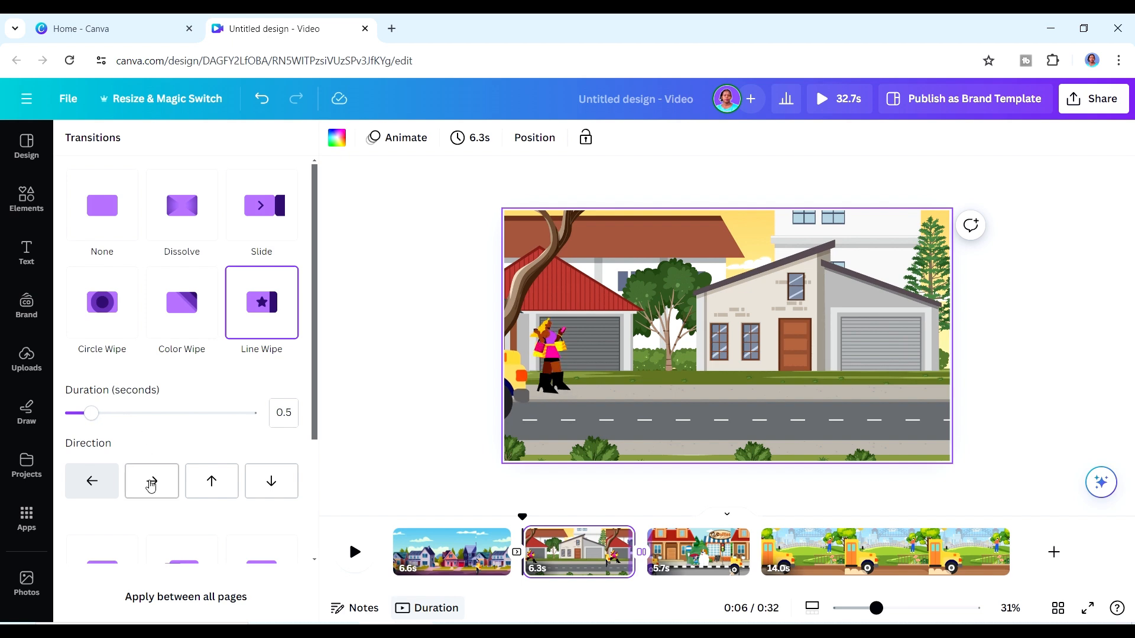
pyautogui.click(151, 482)
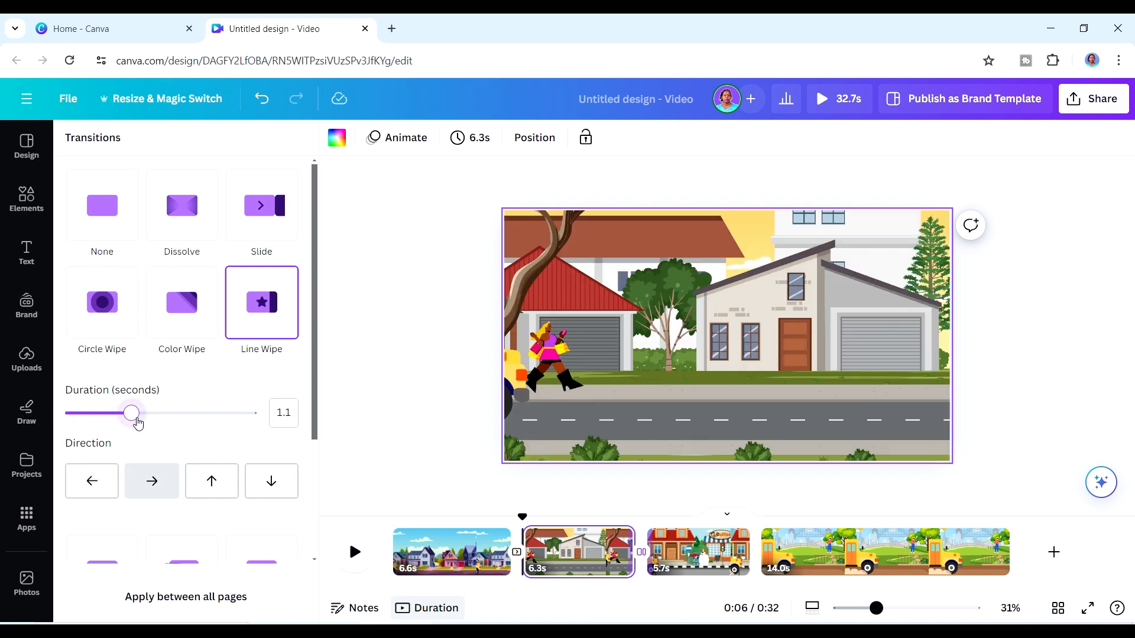
pyautogui.moveTo(163, 422); pyautogui.dragTo(170, 422)
pyautogui.moveTo(743, 554)
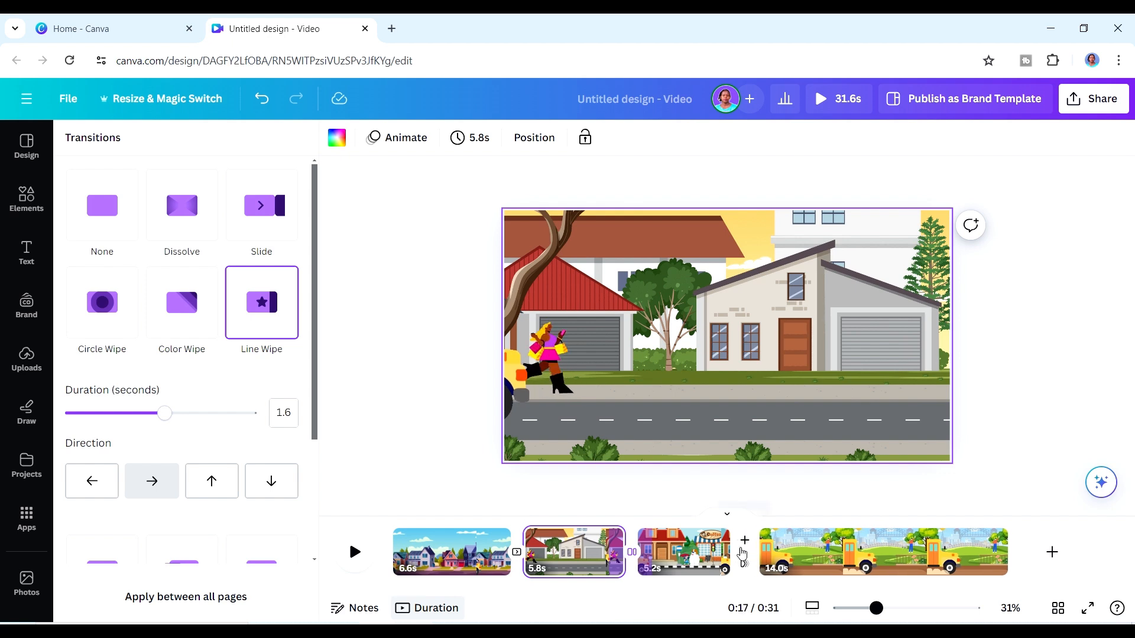
# Try a Match & Move transition between the third and fourth scenes.
pyautogui.click(744, 566)
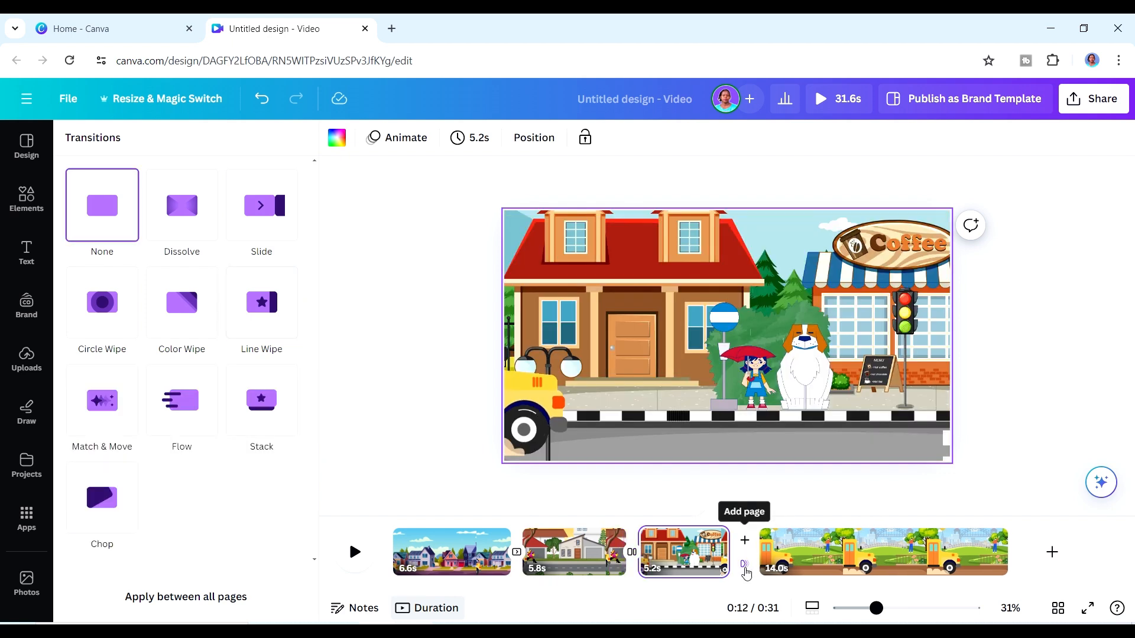
pyautogui.click(114, 400)
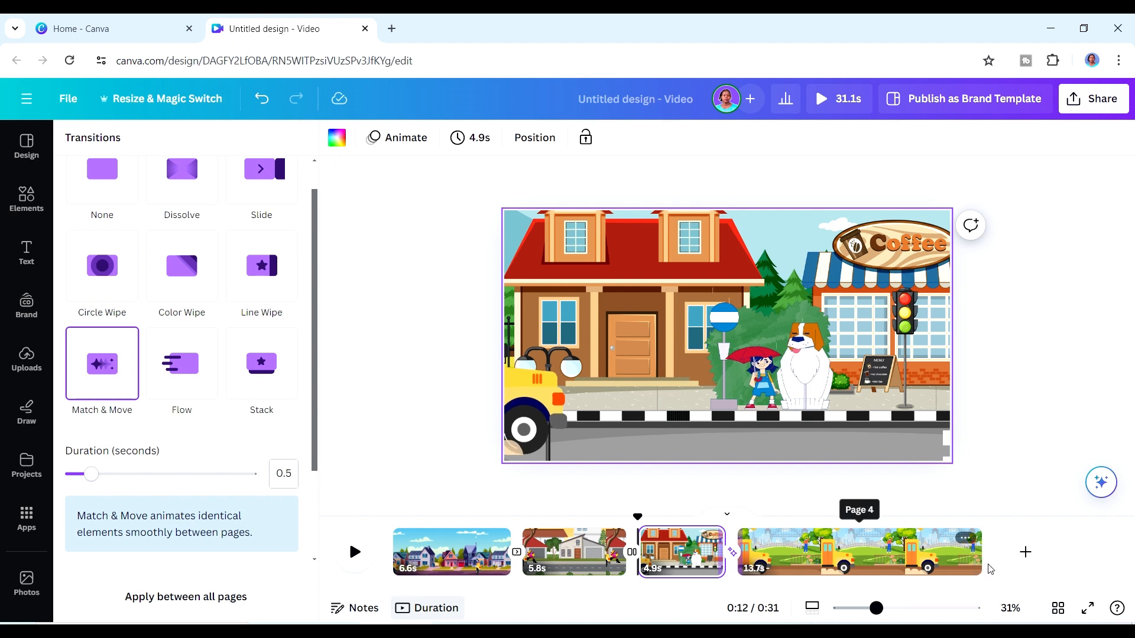
# Add a blank page at the end of the video and play the transition into the fourth scene.
pyautogui.click(1026, 551)
pyautogui.click(355, 552)
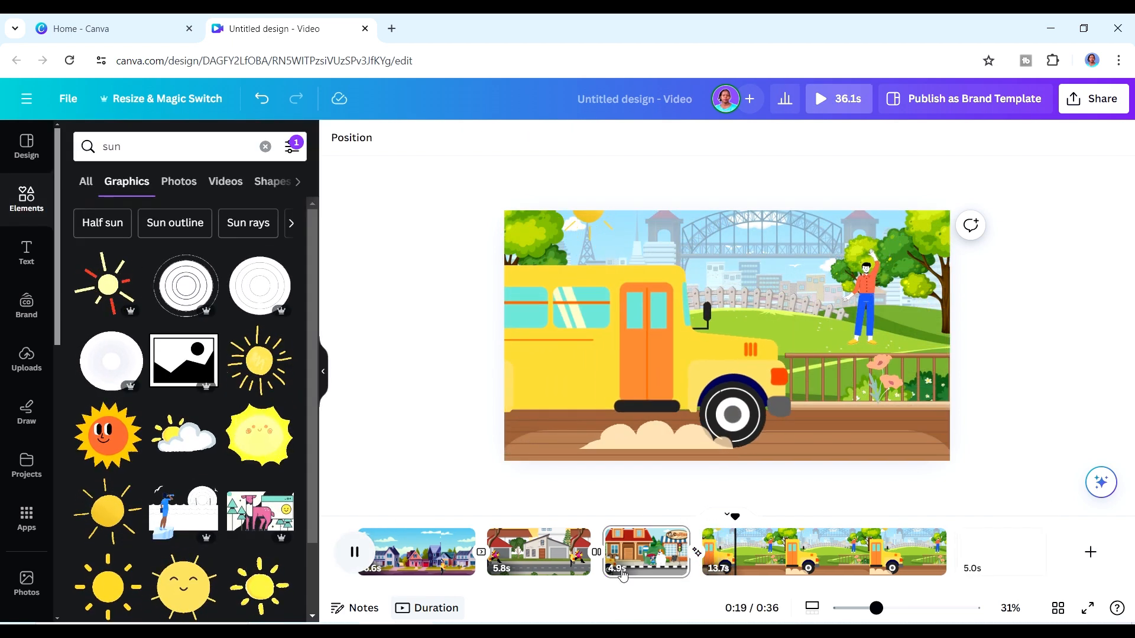
pyautogui.click(718, 561)
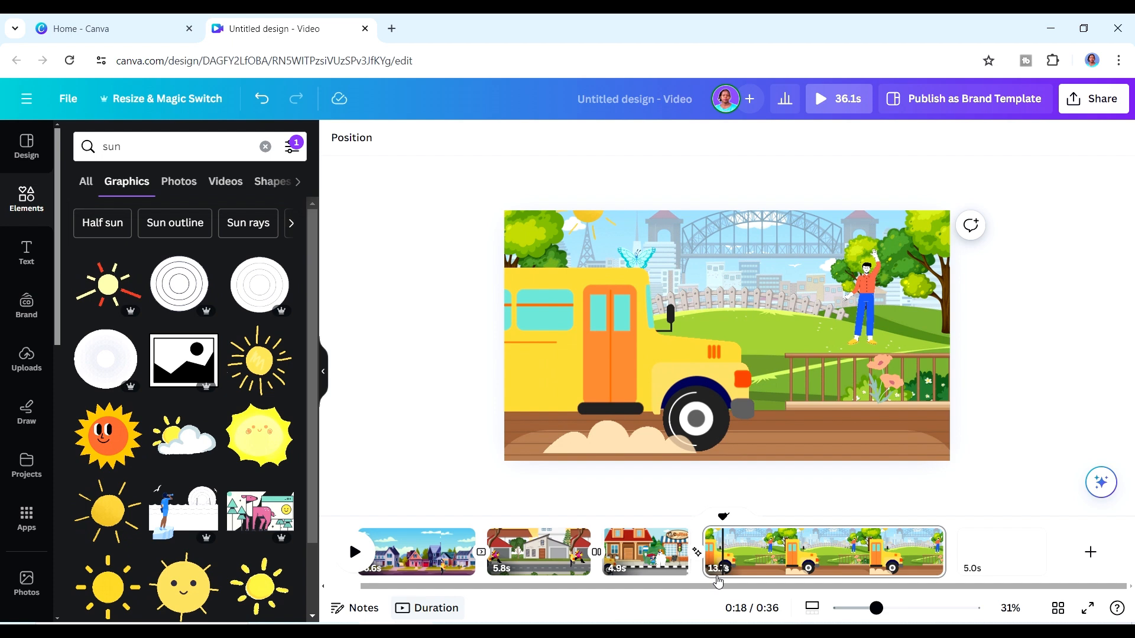
# Change the transition between the third and fourth scenes to a Slide directed to the right and play it into the fourth scene.
pyautogui.click(697, 552)
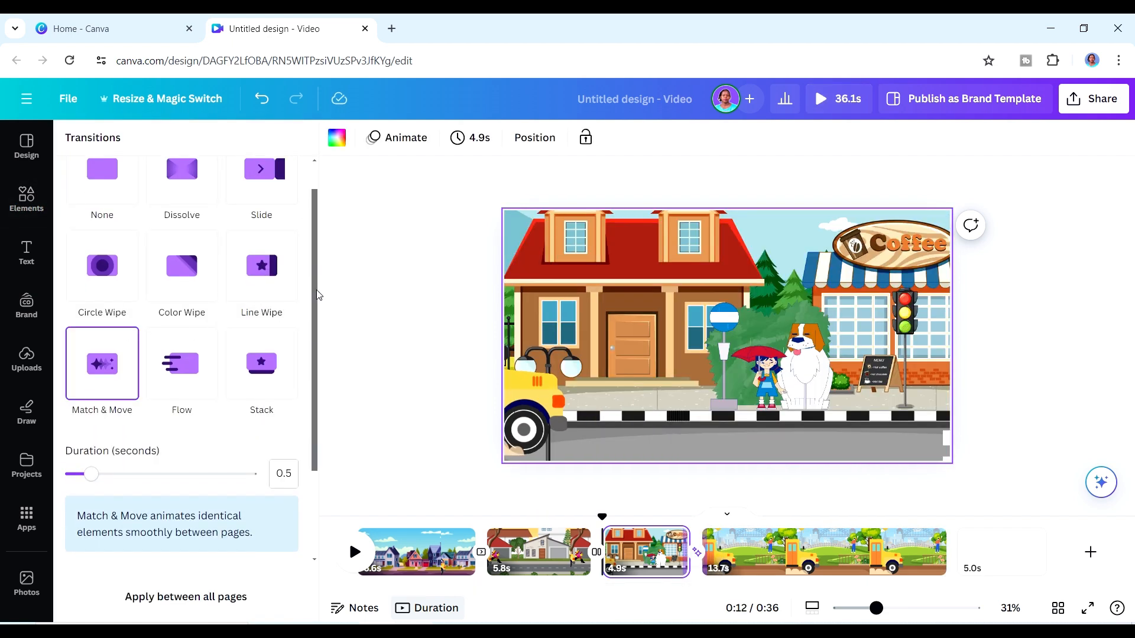
pyautogui.moveTo(318, 295); pyautogui.dragTo(318, 237)
pyautogui.click(286, 215)
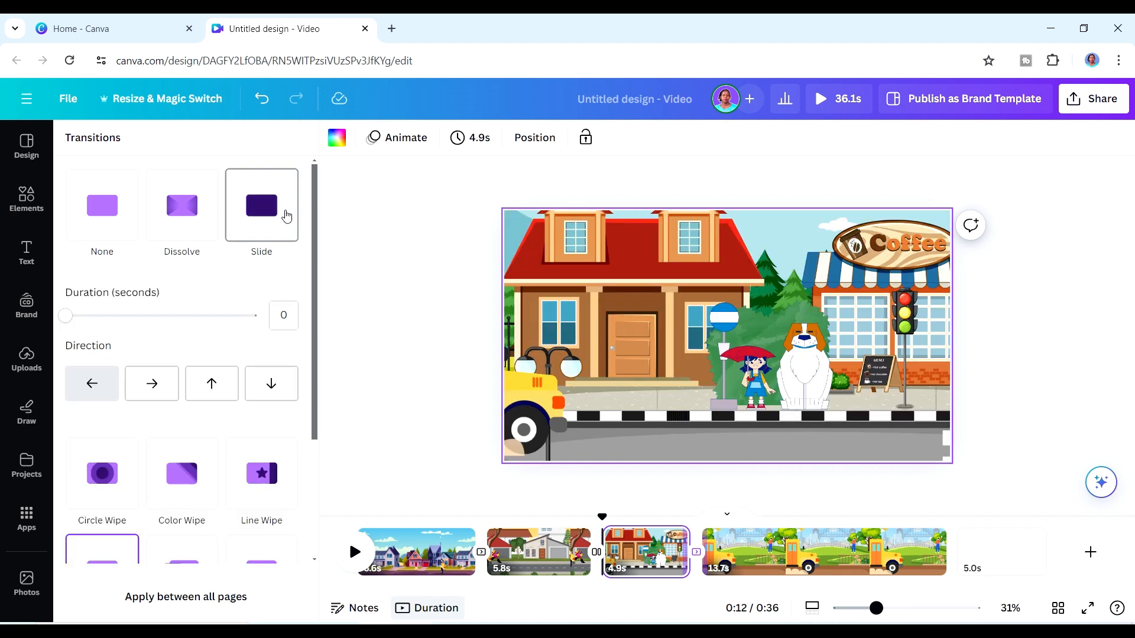
pyautogui.click(152, 391)
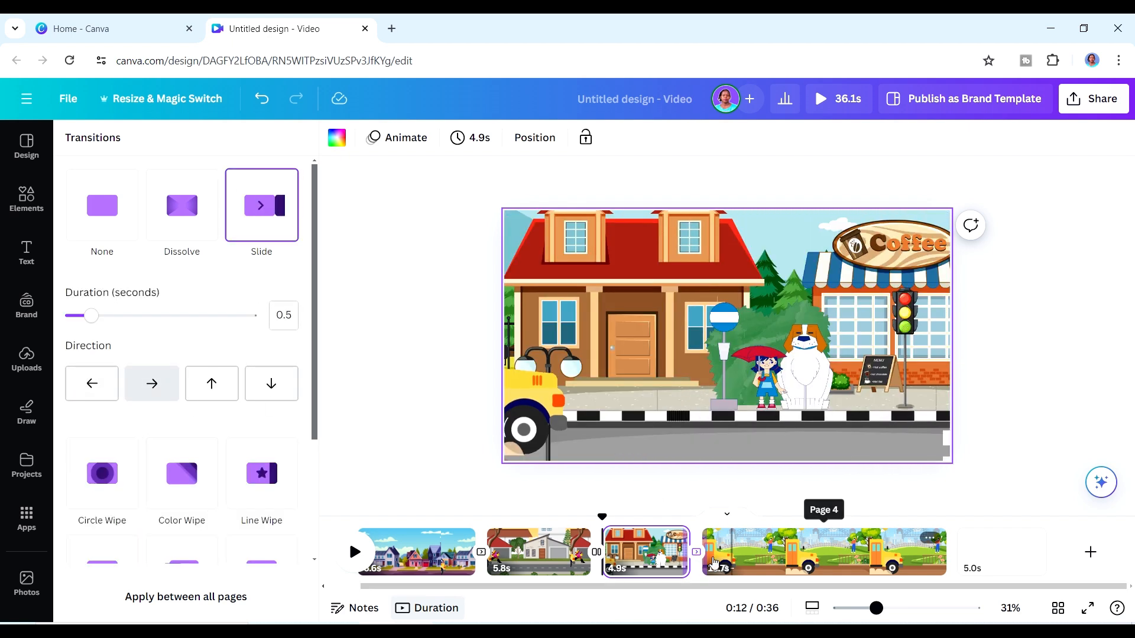
pyautogui.click(673, 521)
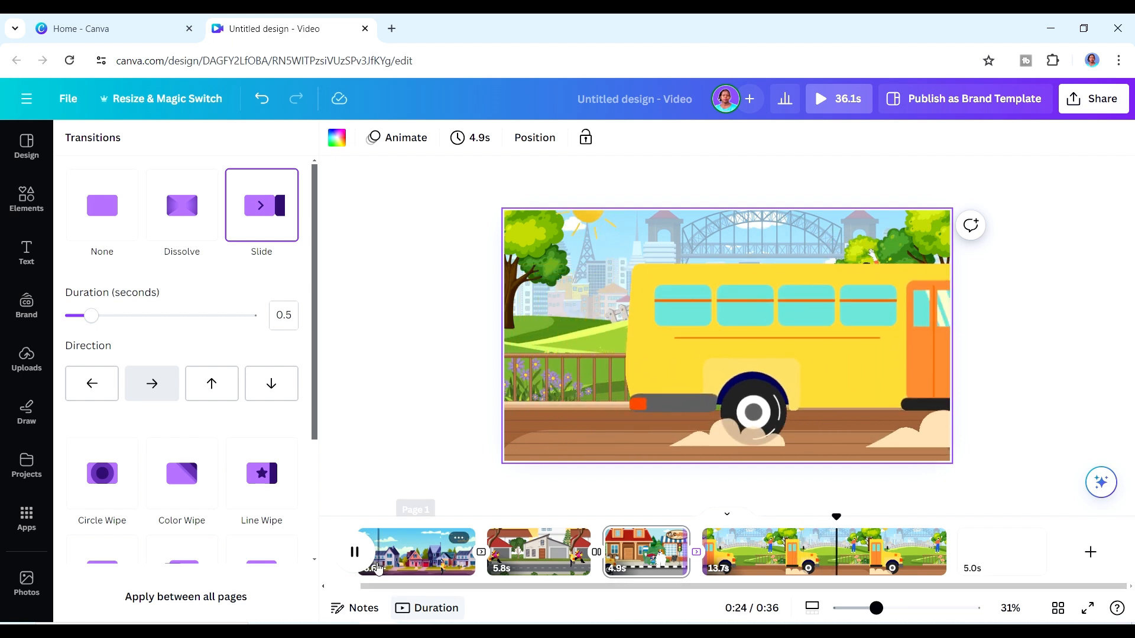
pyautogui.click(360, 563)
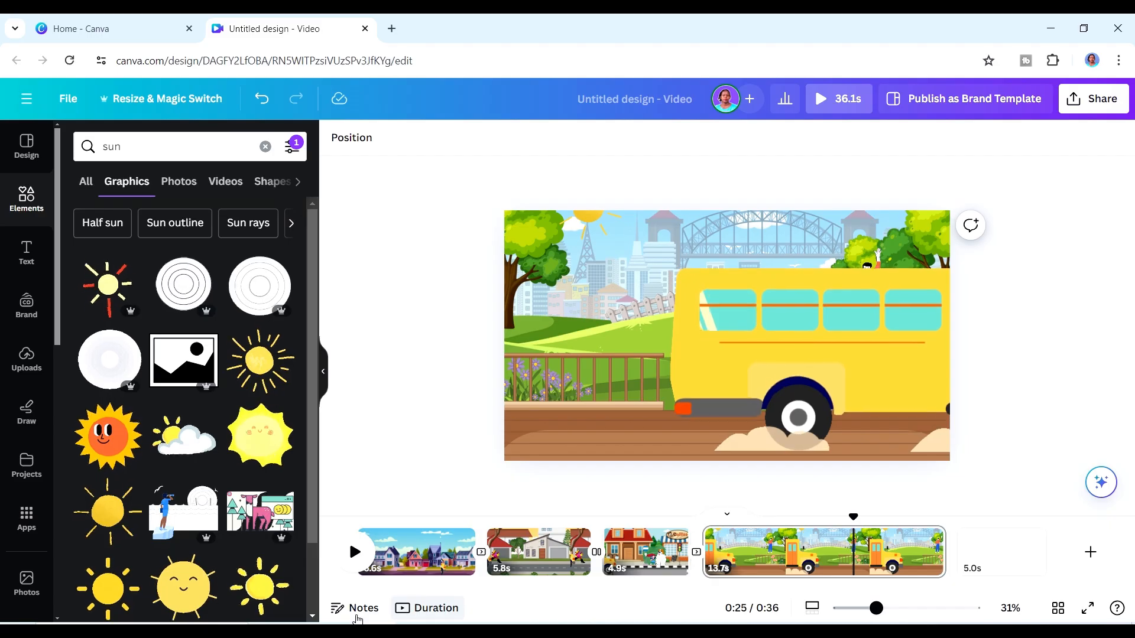
# Add the note "Meet Buzzy the happy school bus" to scene one and "He drives up the street past Nancy the Makeup atrist" to scene two.
pyautogui.click(416, 535)
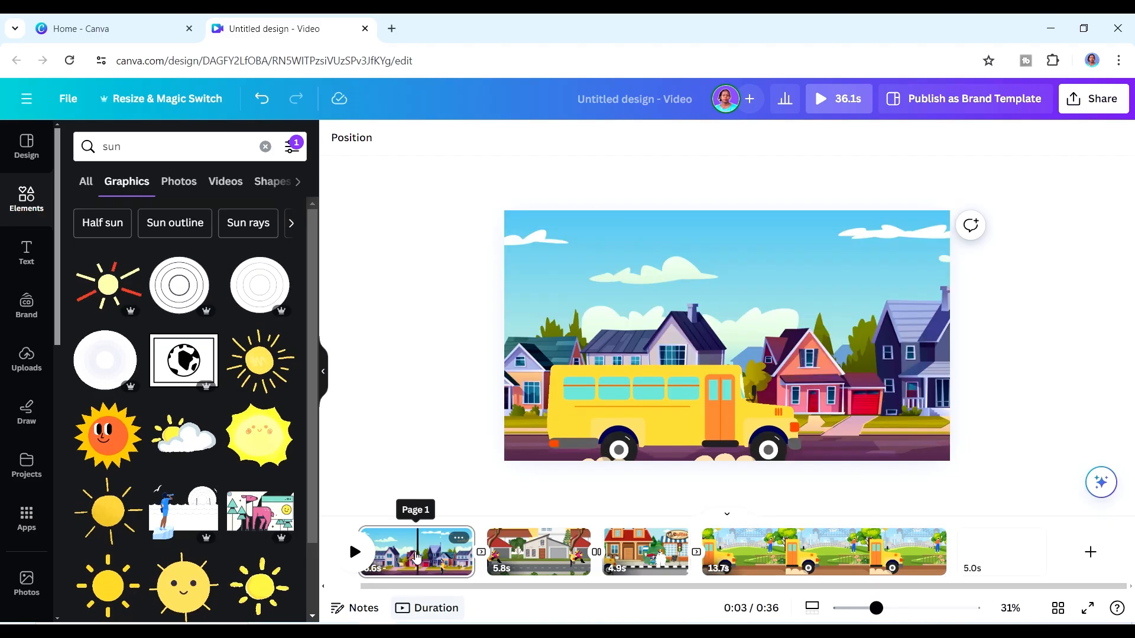
pyautogui.click(355, 609)
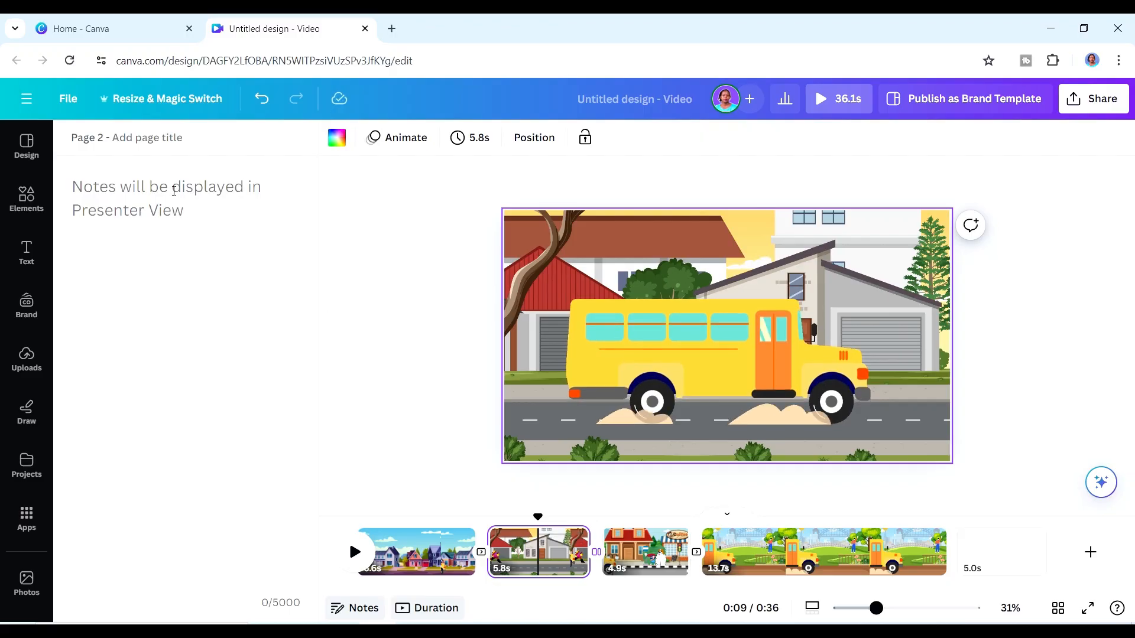
pyautogui.click(174, 190)
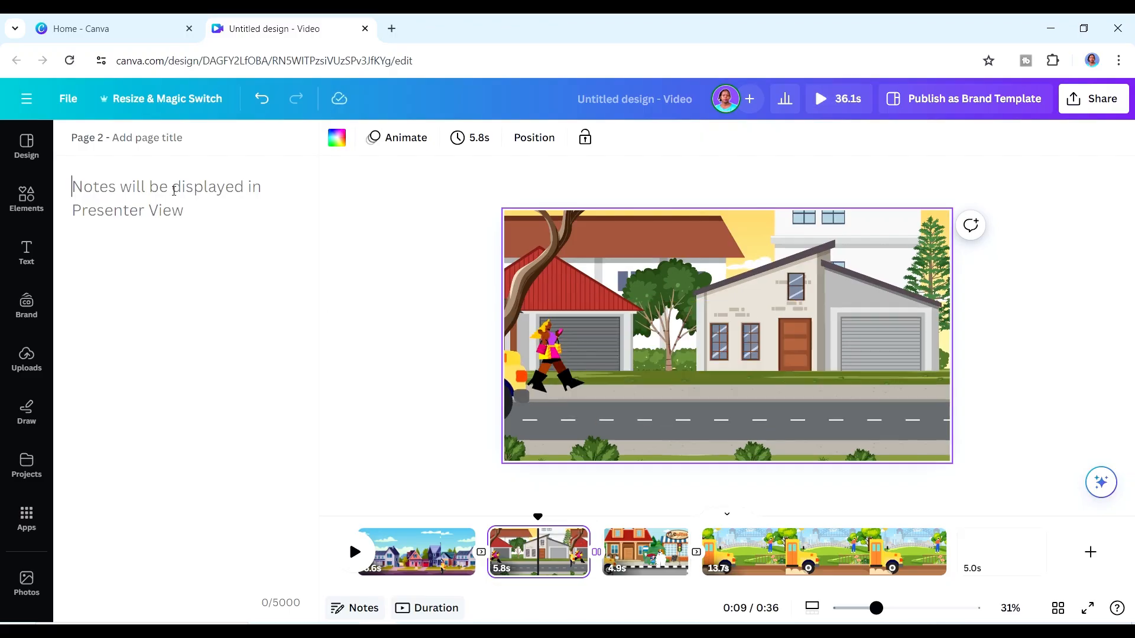
pyautogui.write('He')
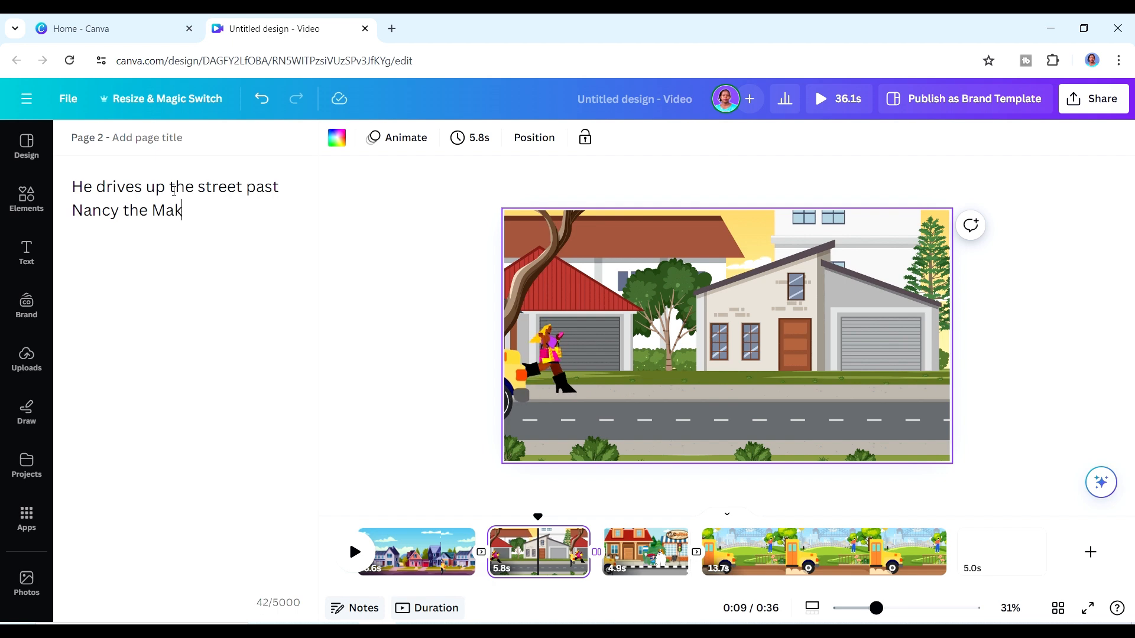
# Add the presenter note "He sees Mary and her dog in the street" to the third scene.
pyautogui.click(646, 551)
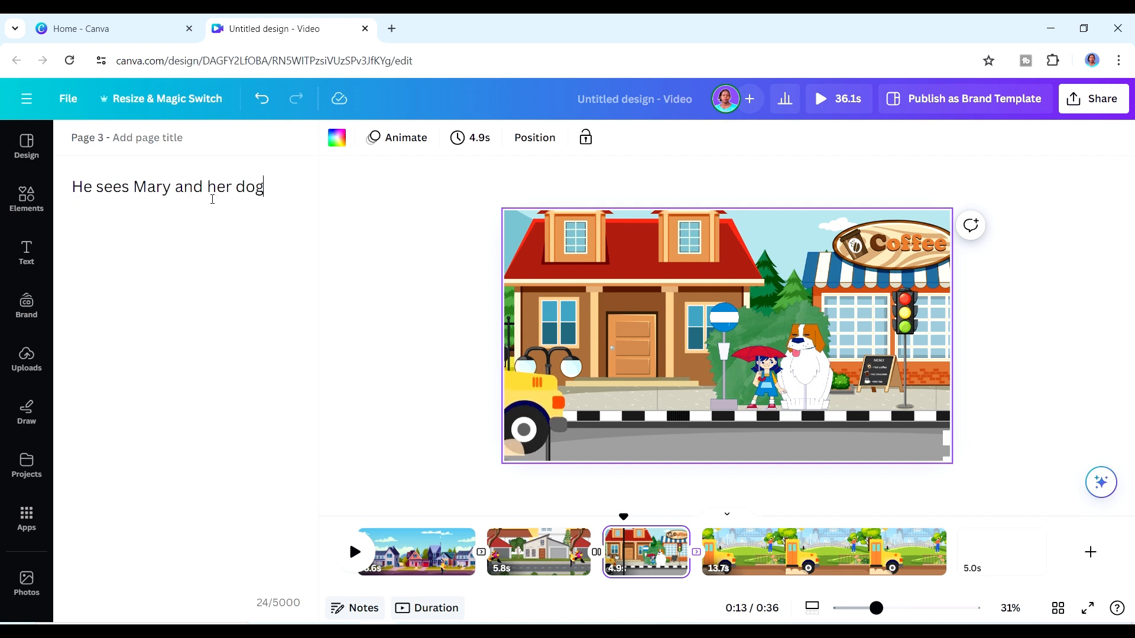
pyautogui.write('in the')
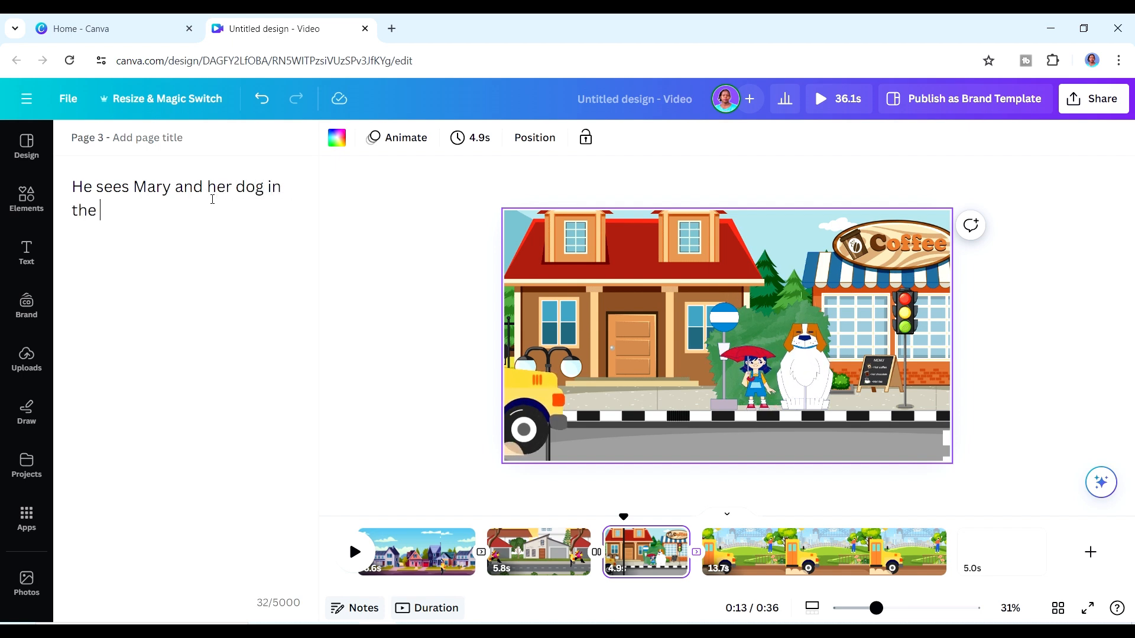
pyautogui.write(' street')
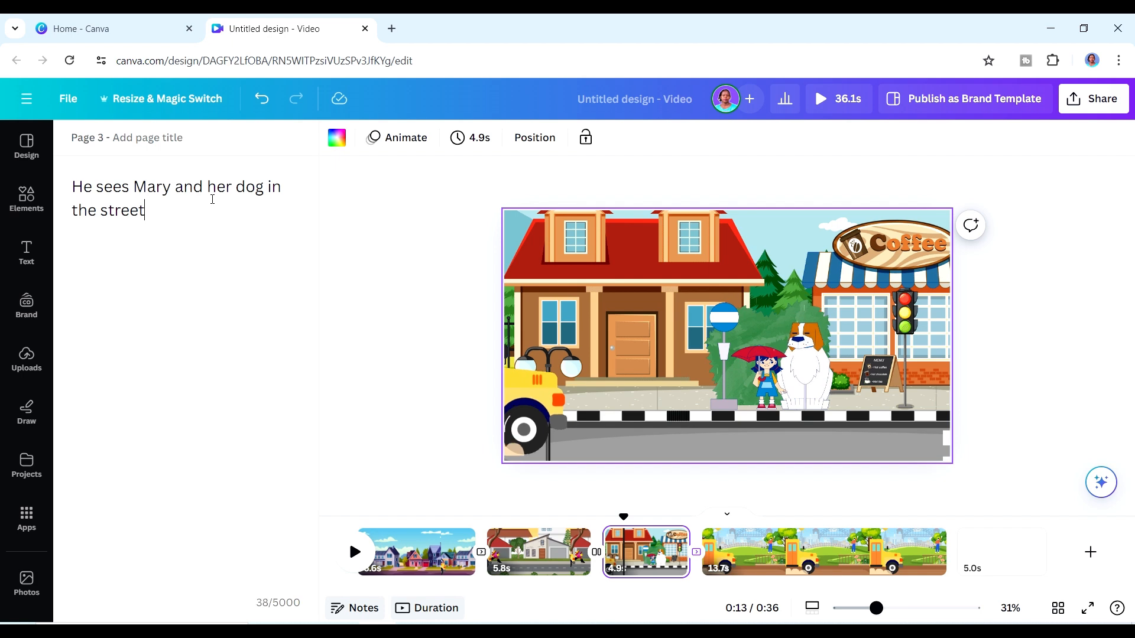
# Add the presenter note "Peter sees Buzzy and says hi" to the fourth scene.
pyautogui.click(757, 549)
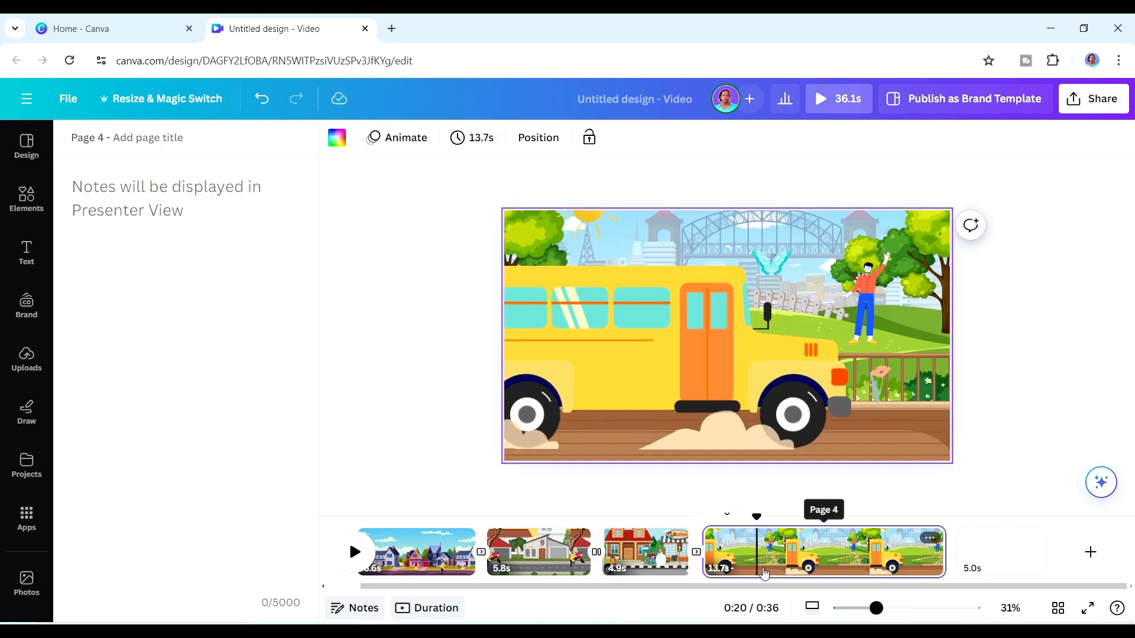
pyautogui.click(190, 197)
pyautogui.write('Peter sees Buzzy and says hi')
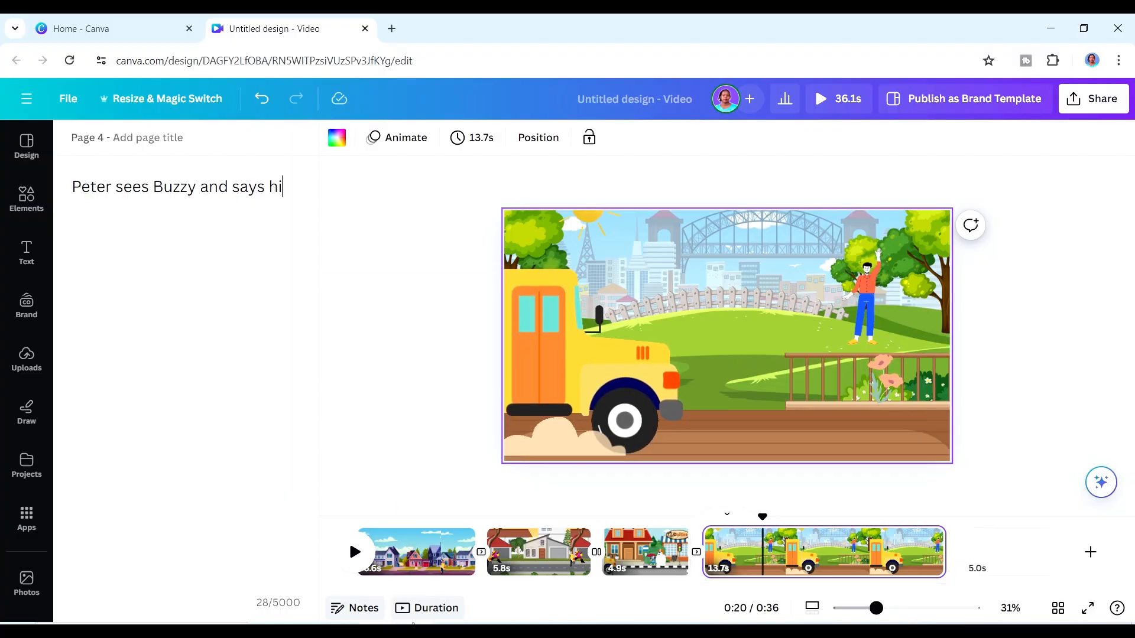
# Open the Present and record studio from the first scene, blocking camera access and allowing the microphone.
pyautogui.moveTo(390, 591); pyautogui.dragTo(342, 590)
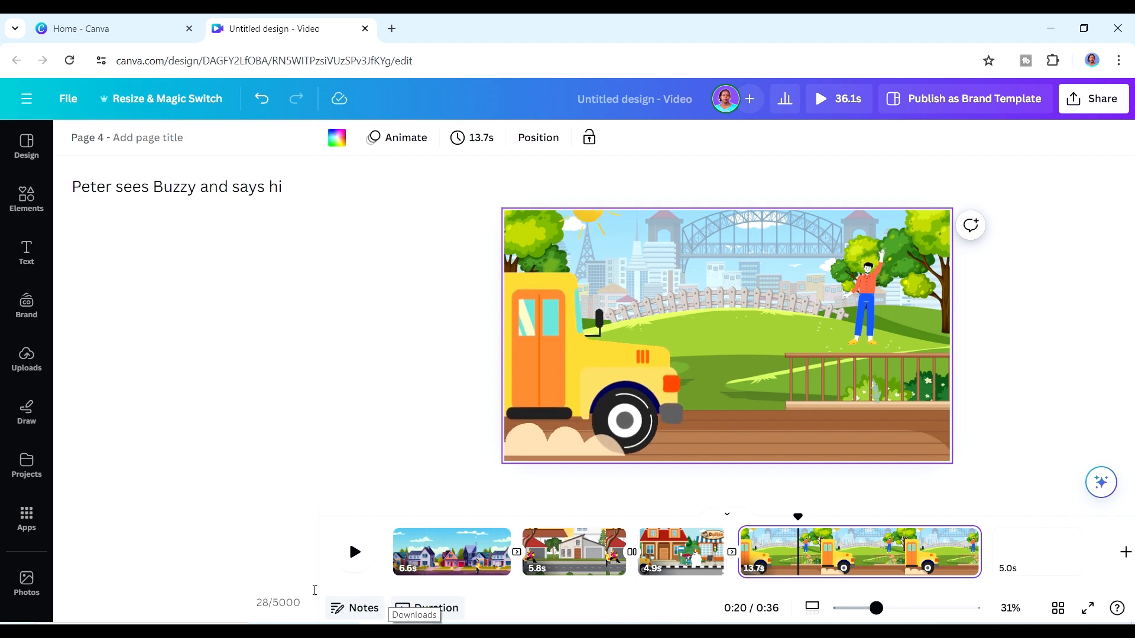
pyautogui.click(476, 552)
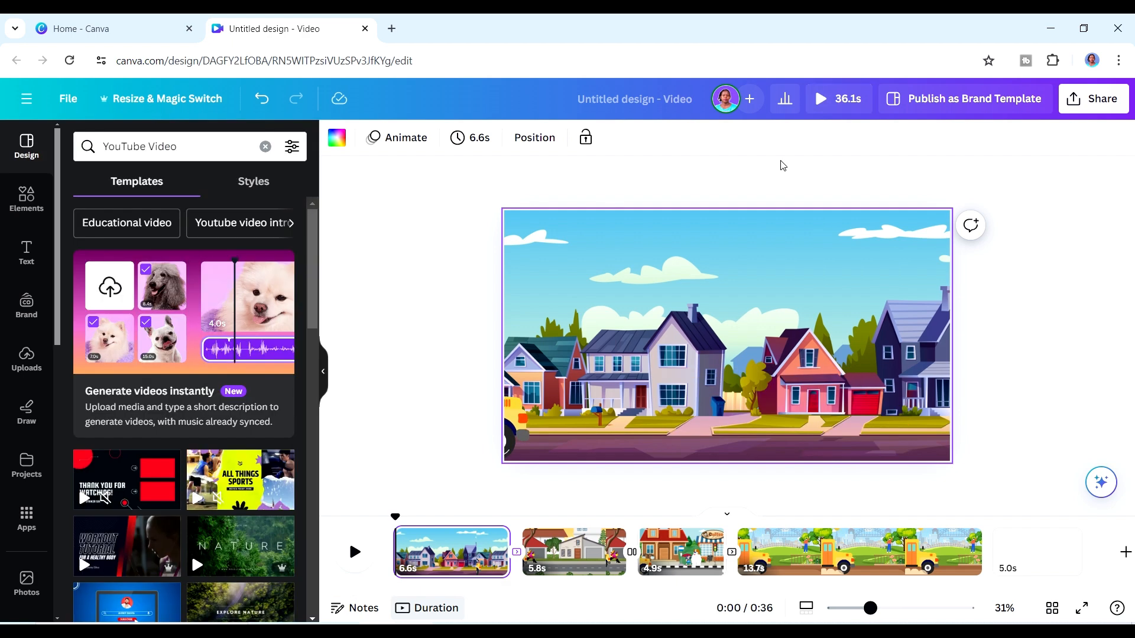
pyautogui.click(1075, 112)
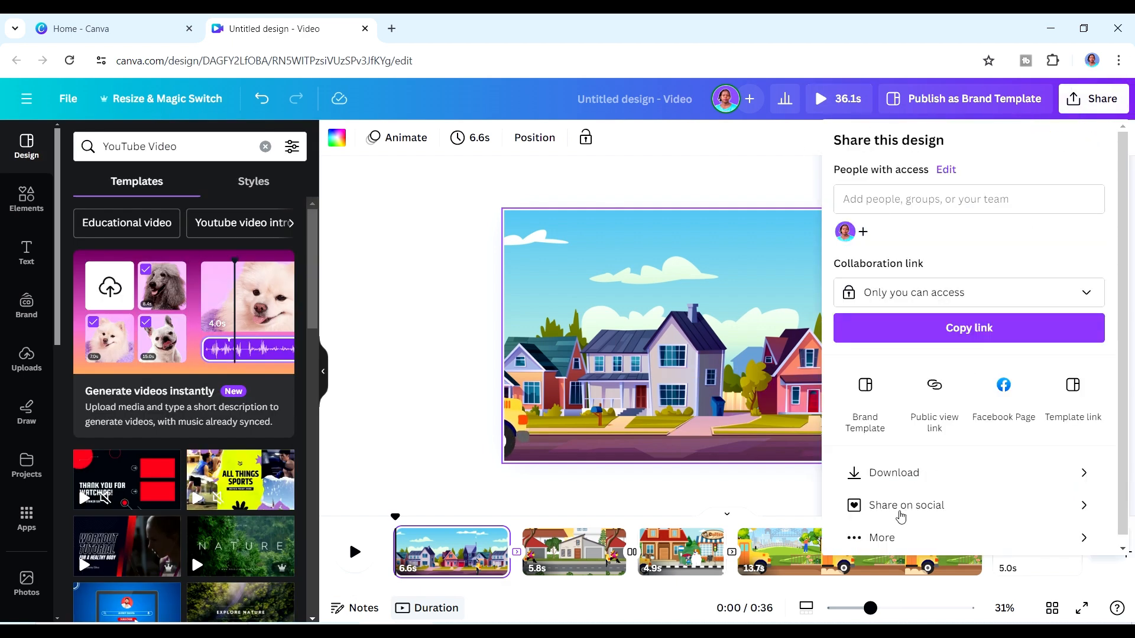
pyautogui.click(871, 537)
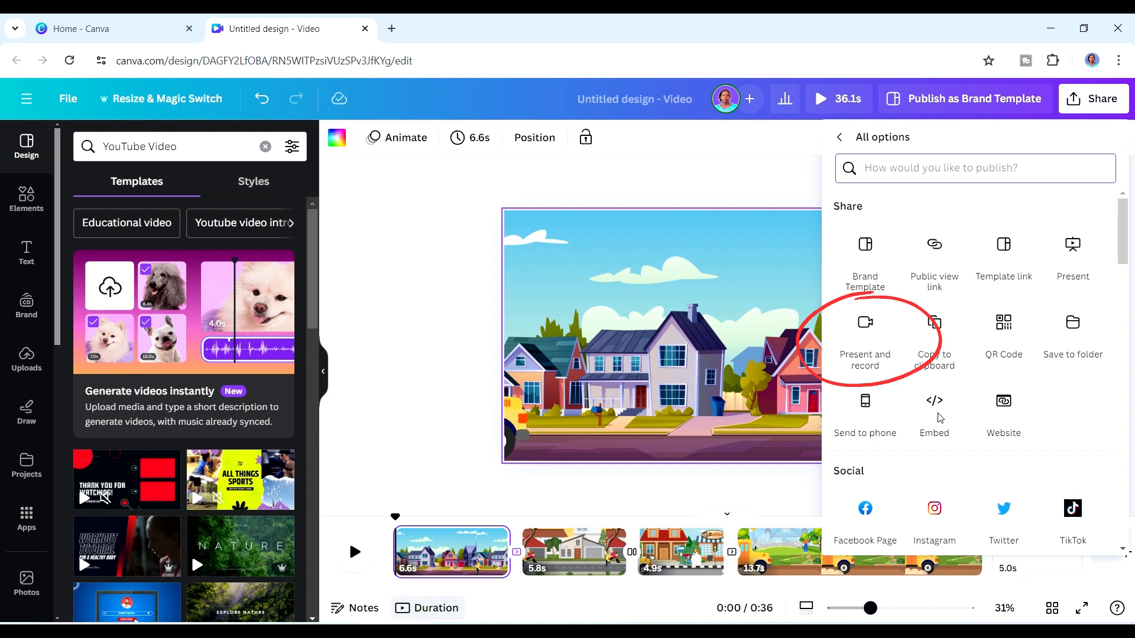
pyautogui.click(871, 329)
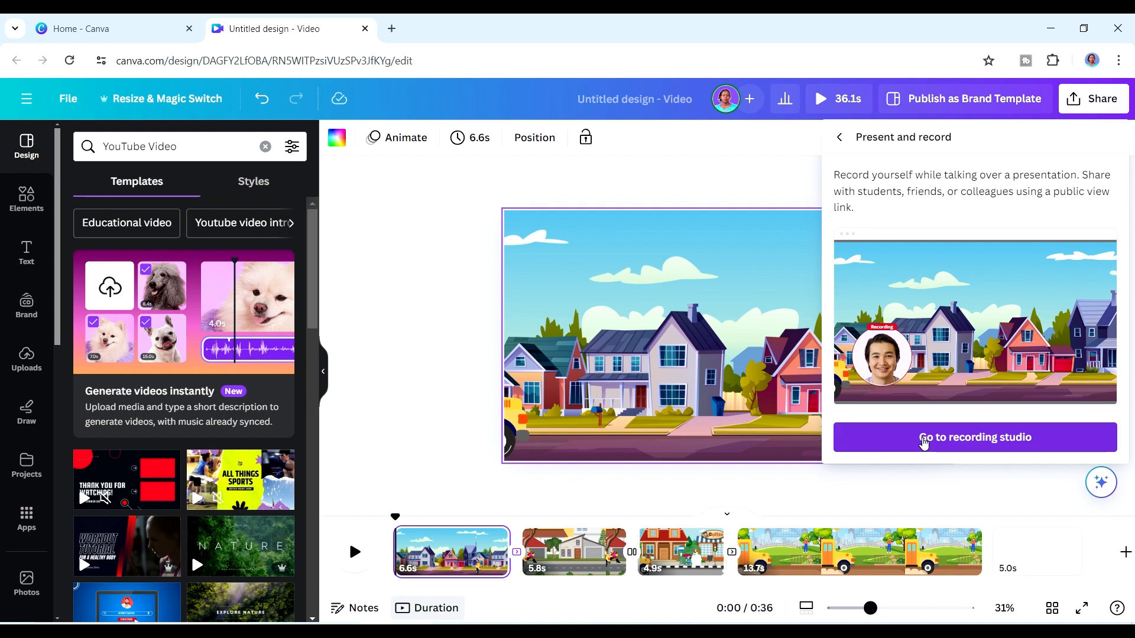
pyautogui.click(923, 442)
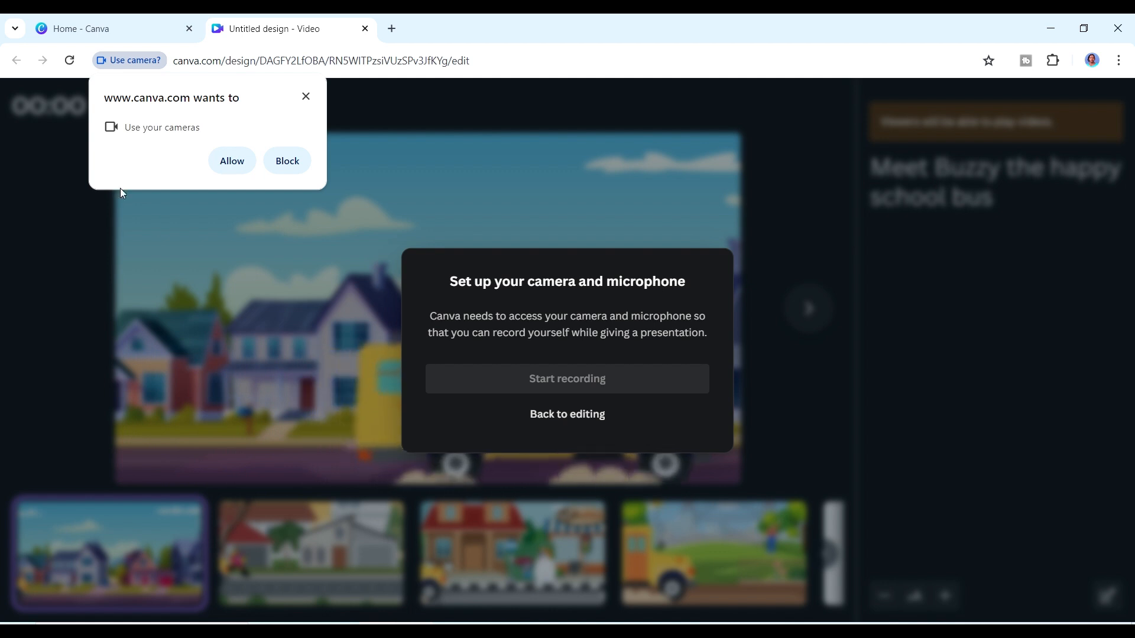
pyautogui.click(291, 156)
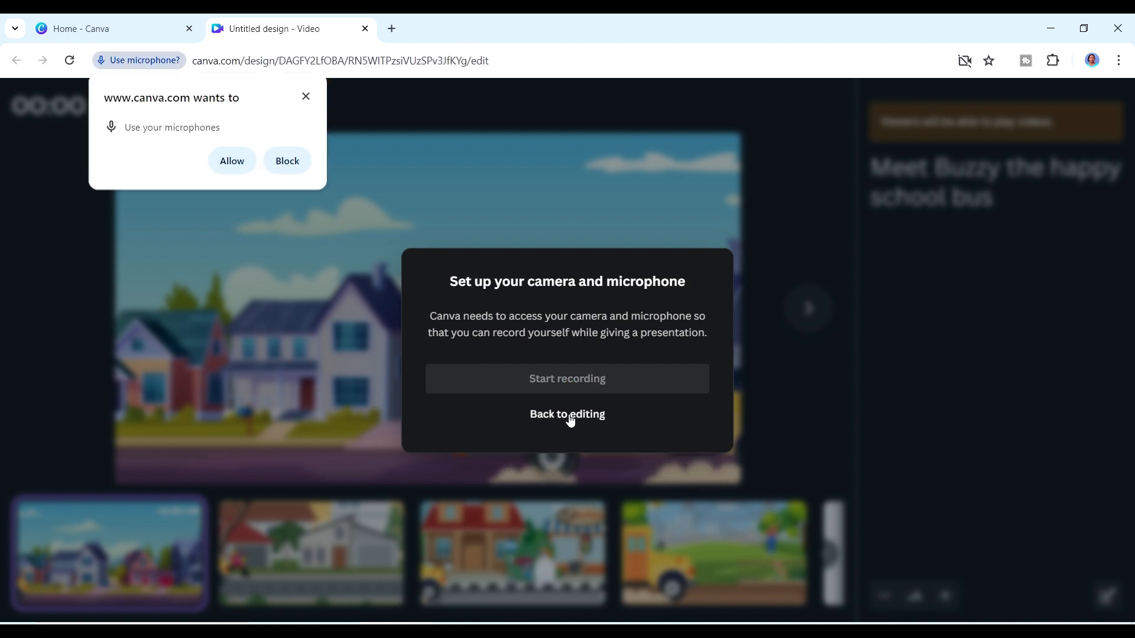
pyautogui.click(234, 165)
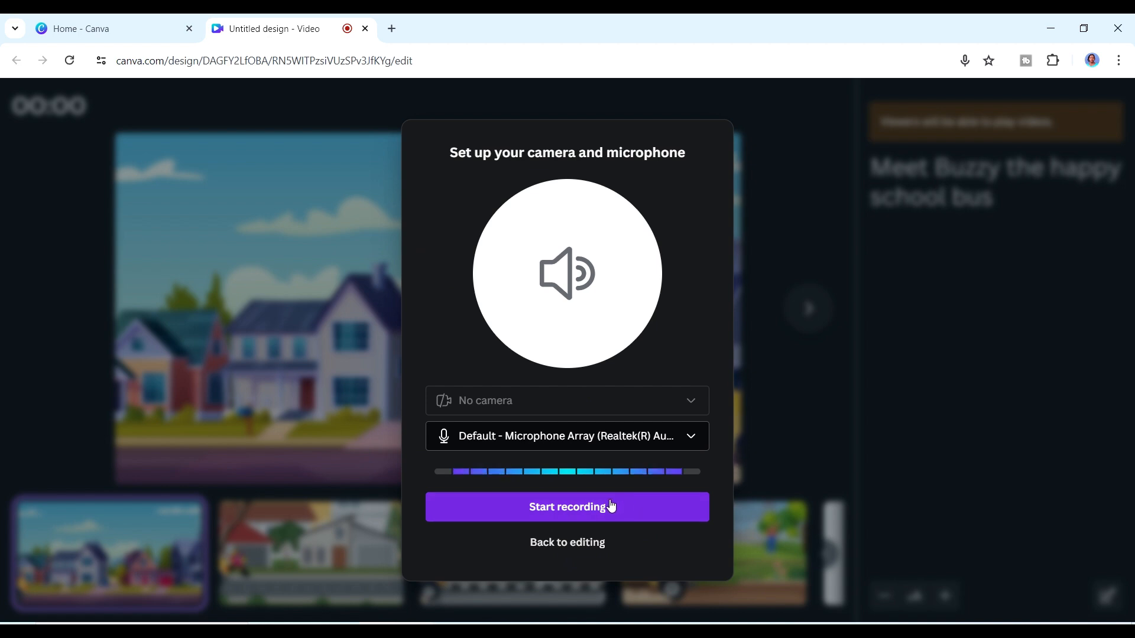
# Record the voice-over while advancing through the four scenes, end the recording on the fourth, and save and exit.
pyautogui.click(563, 513)
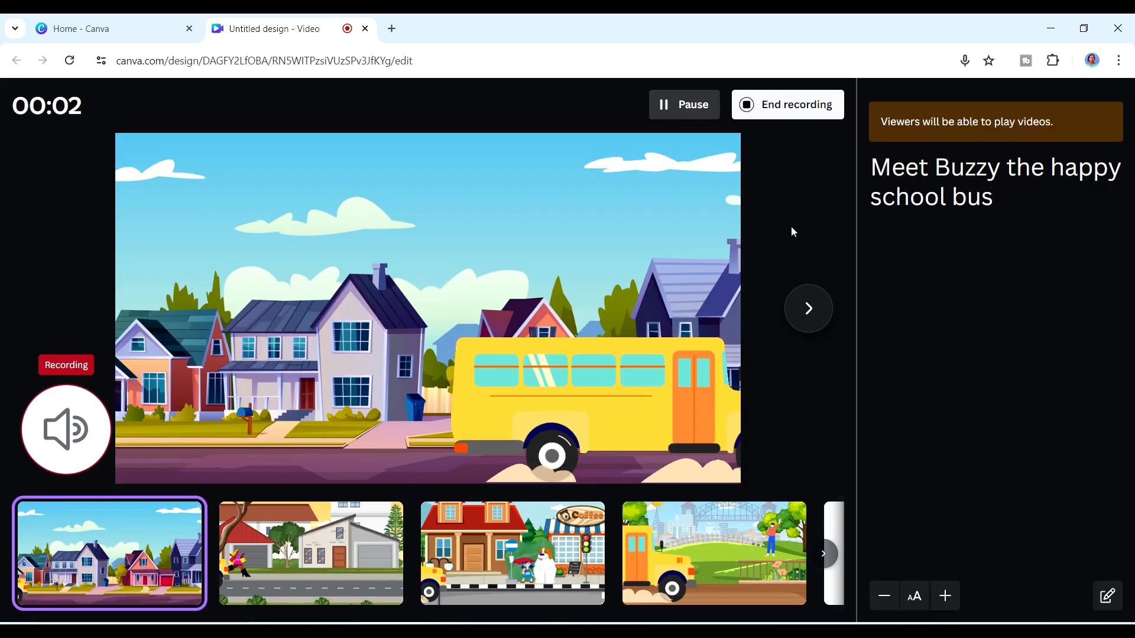
pyautogui.click(807, 311)
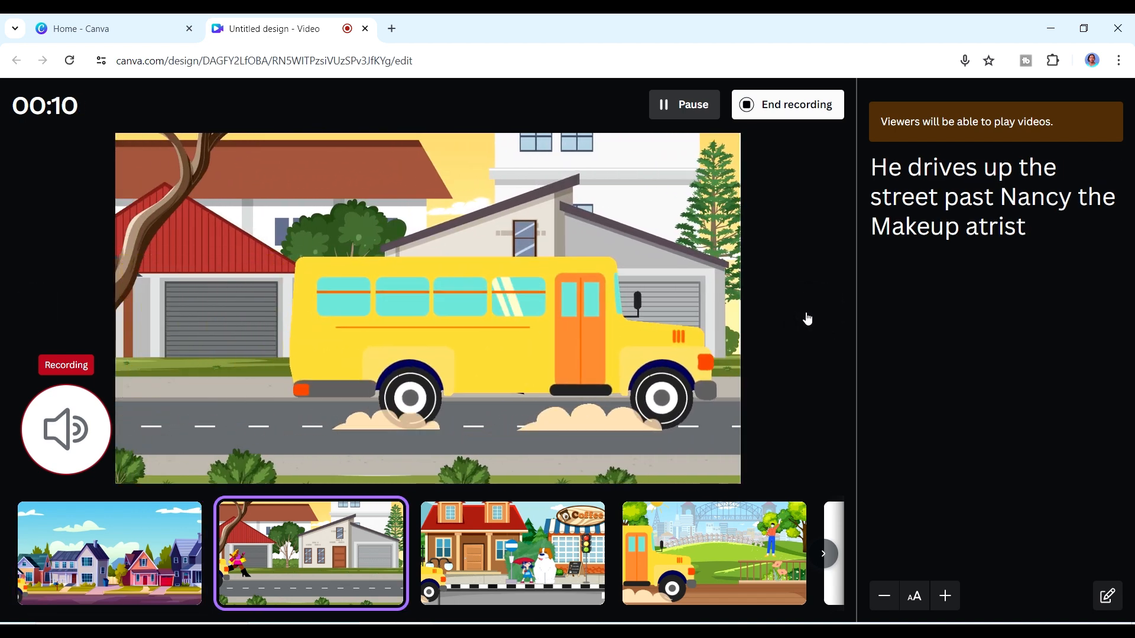
pyautogui.click(807, 319)
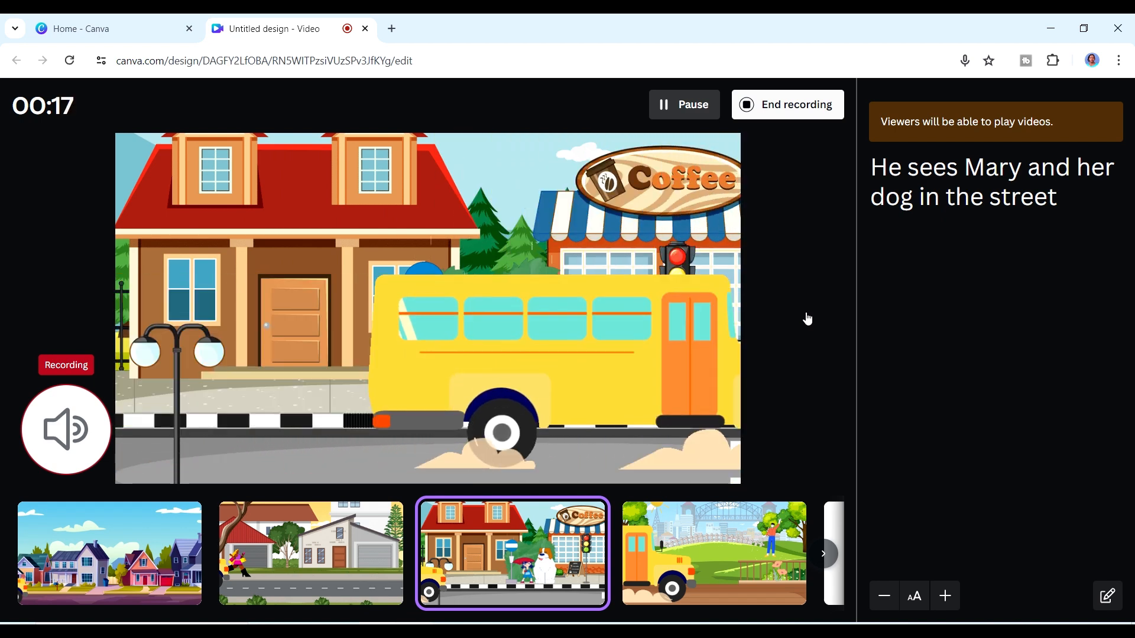
pyautogui.click(807, 319)
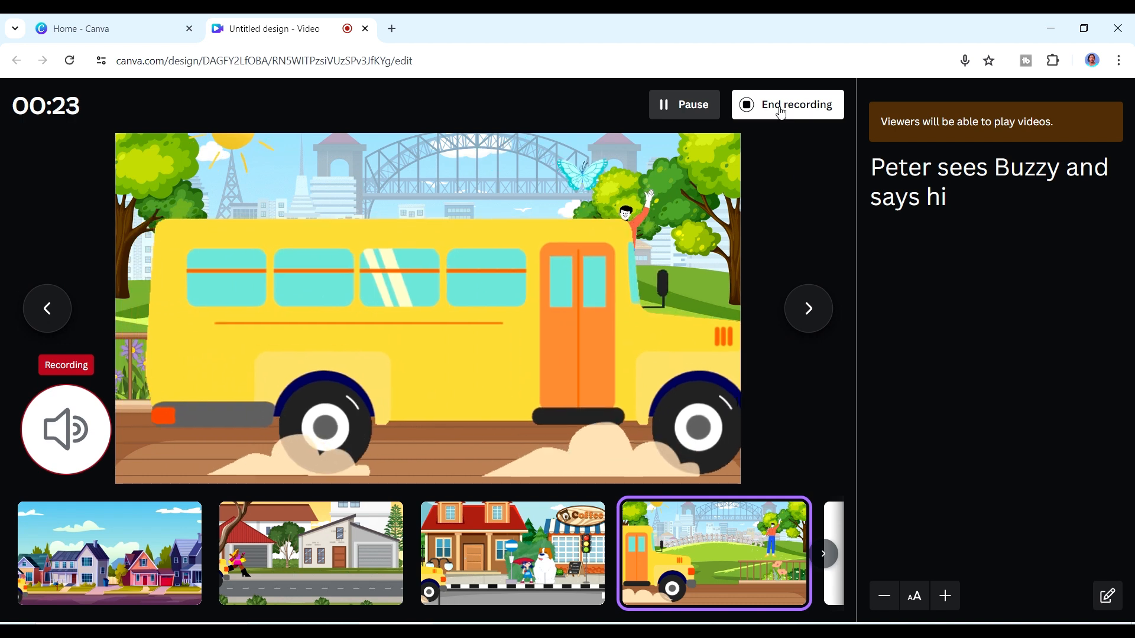
pyautogui.click(779, 110)
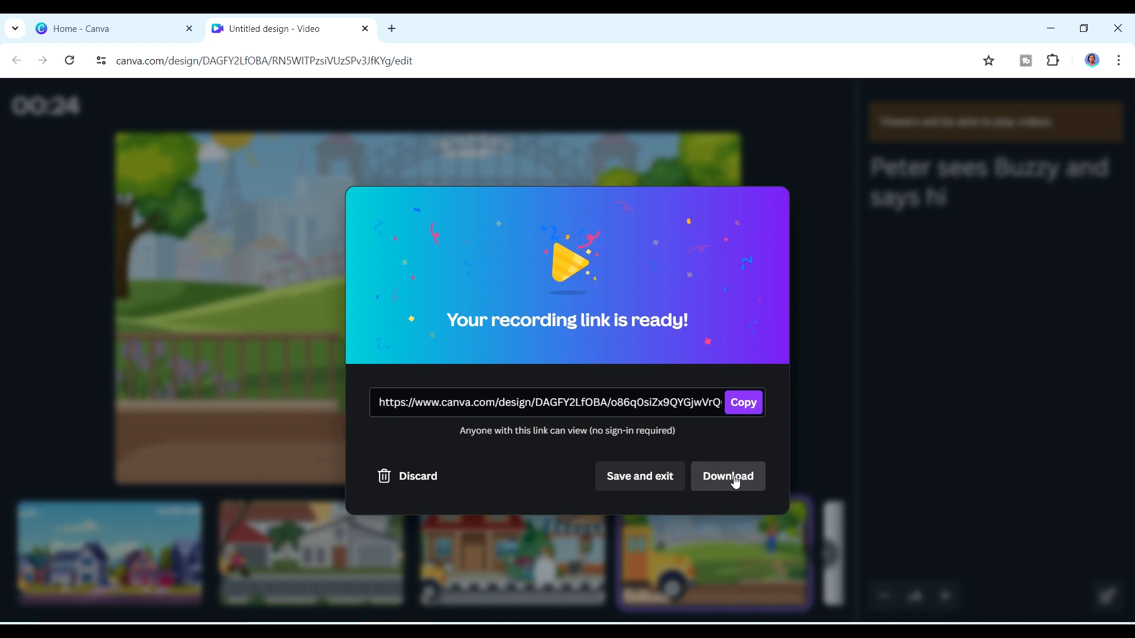
pyautogui.click(639, 476)
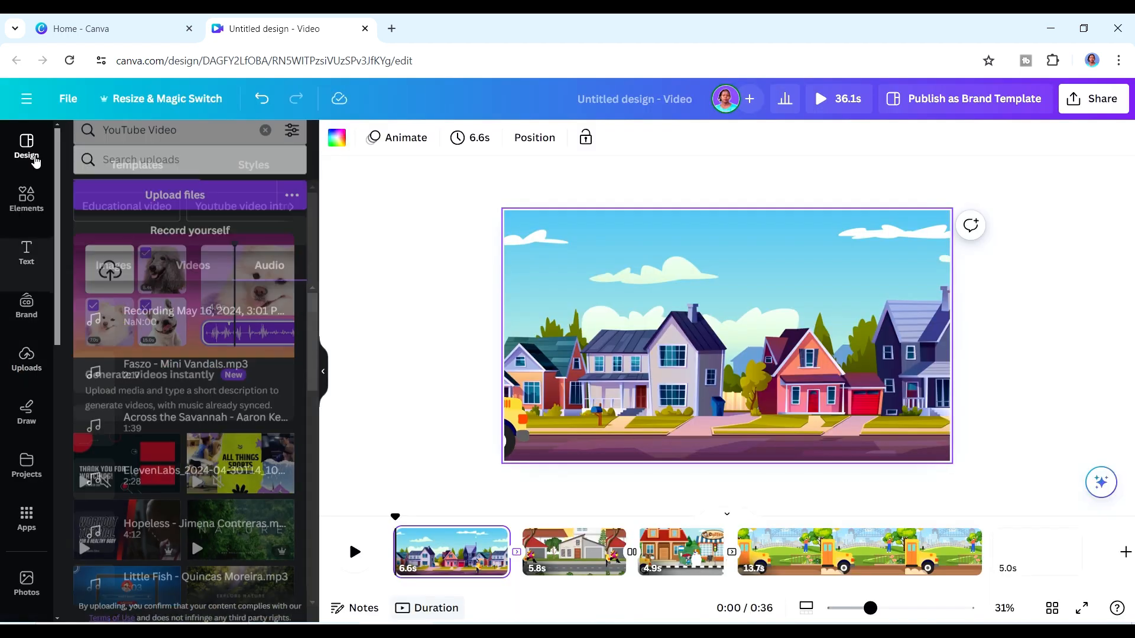
# Add the uploaded May 16, 2024 audio recording to the timeline and play its opening over the first scene.
pyautogui.click(34, 371)
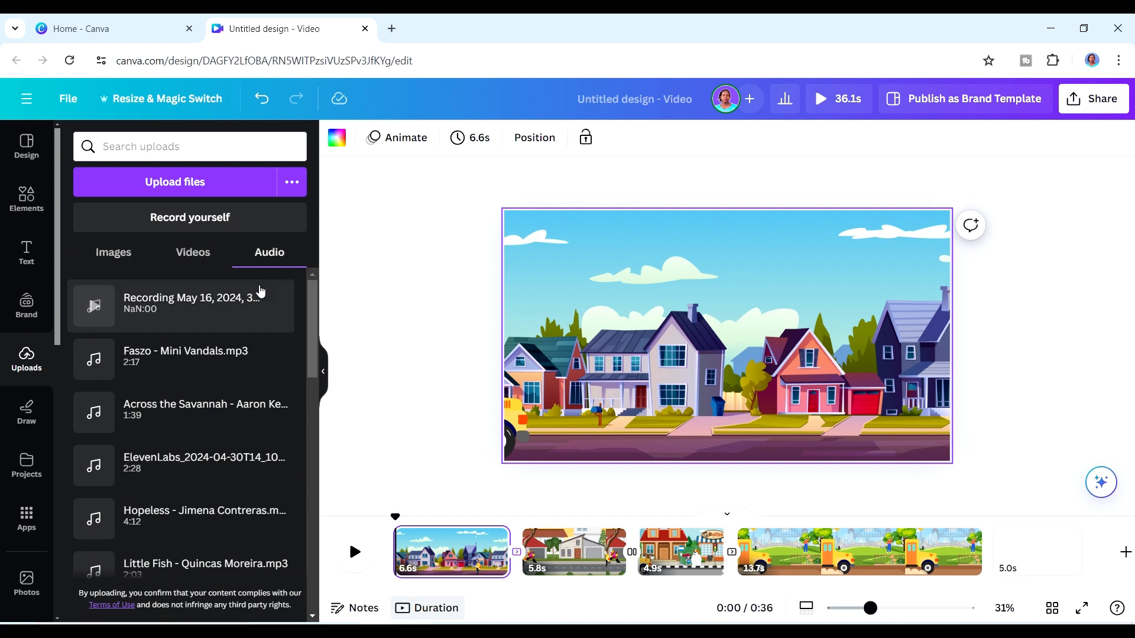
pyautogui.moveTo(202, 312)
pyautogui.click(156, 305)
pyautogui.click(352, 550)
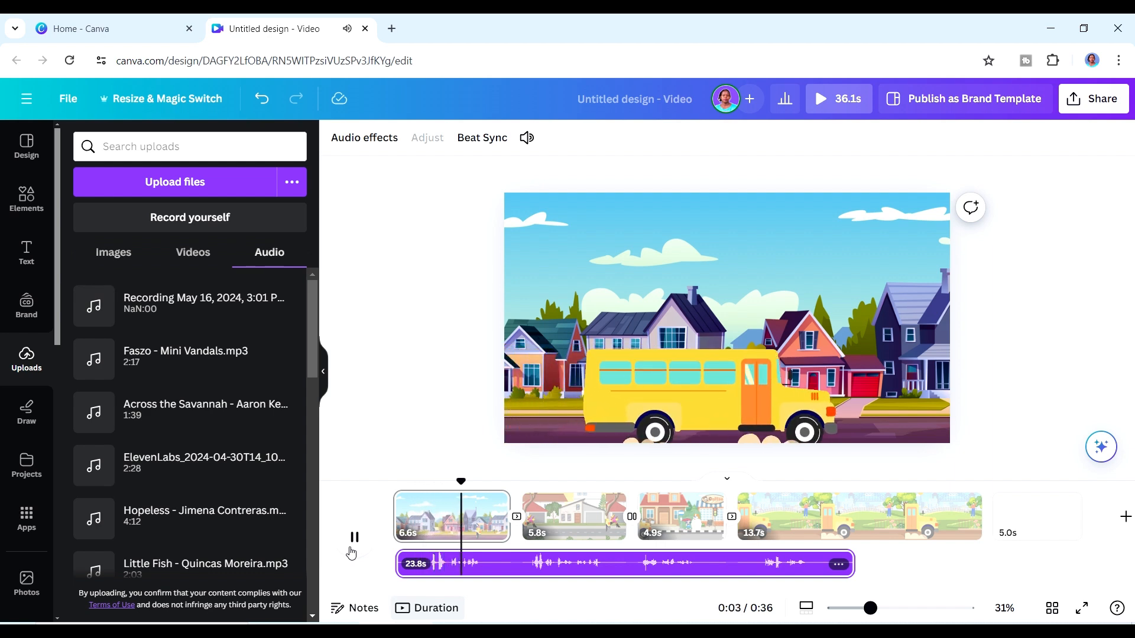
pyautogui.click(352, 551)
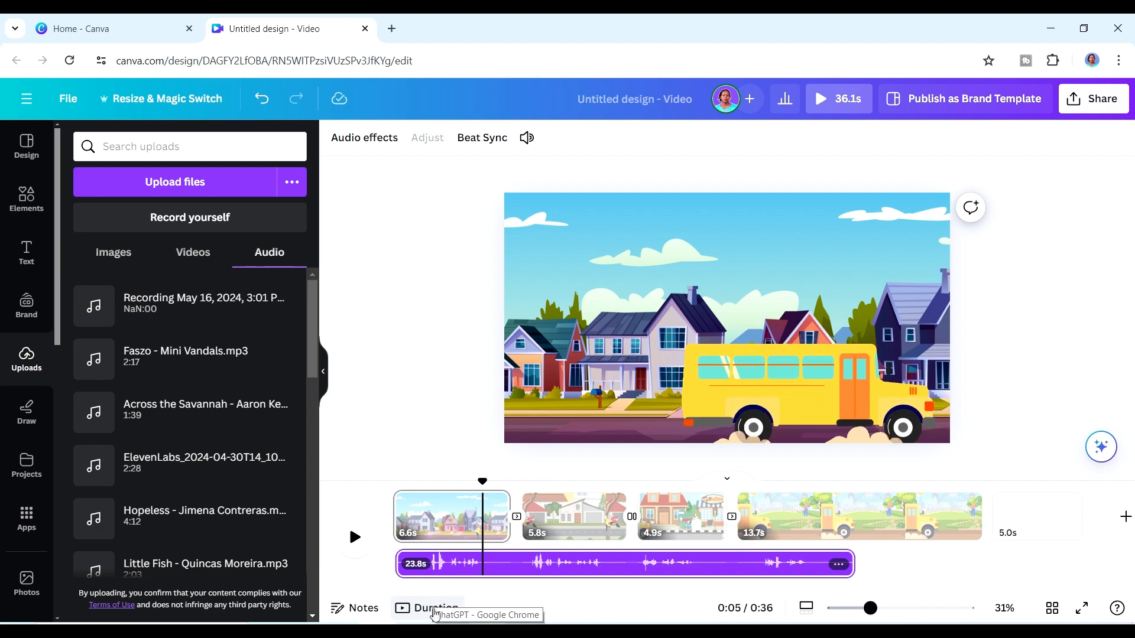
# Trim the beginning of the voice-over so the clip lasts 22.7 seconds, and shorten the first scene to 4.5 seconds.
pyautogui.moveTo(398, 563); pyautogui.dragTo(417, 561)
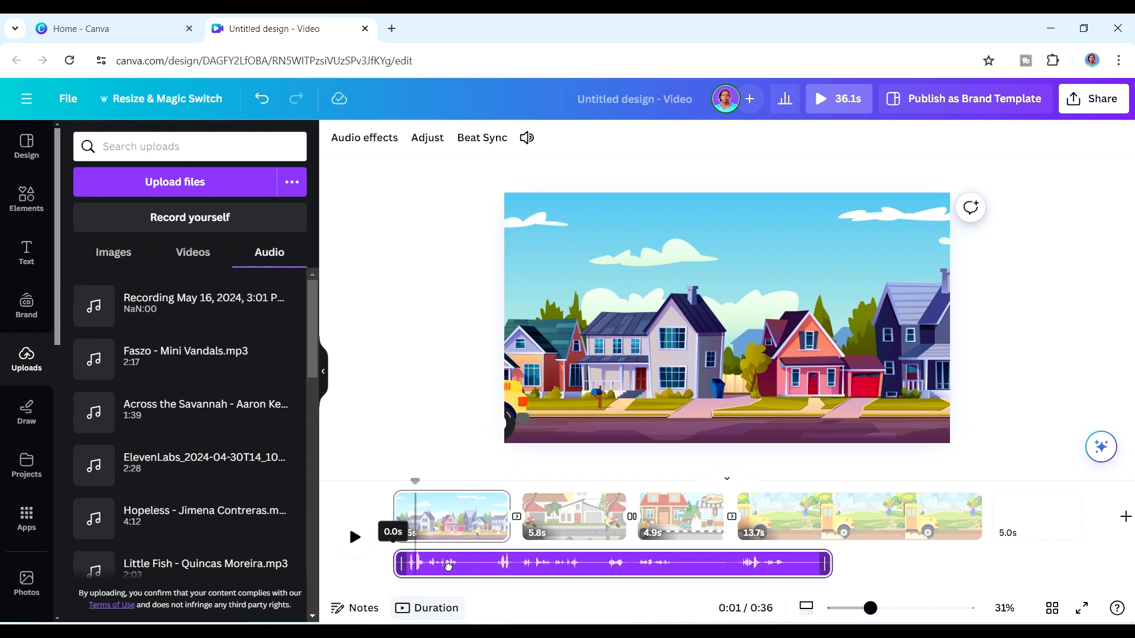
pyautogui.click(475, 568)
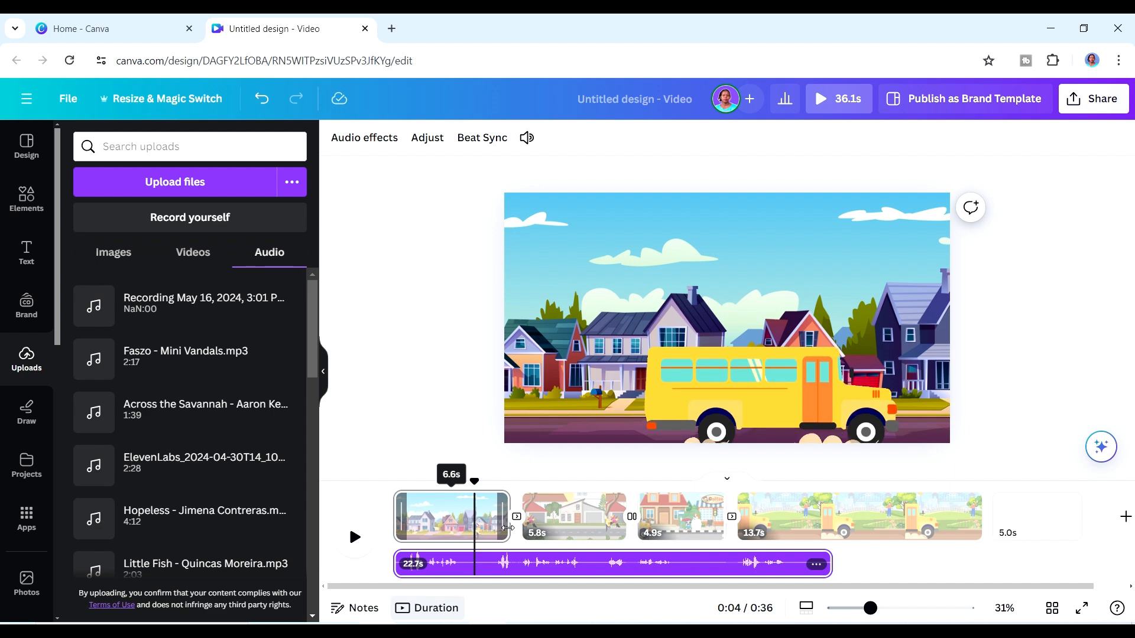
pyautogui.moveTo(507, 527); pyautogui.dragTo(477, 543)
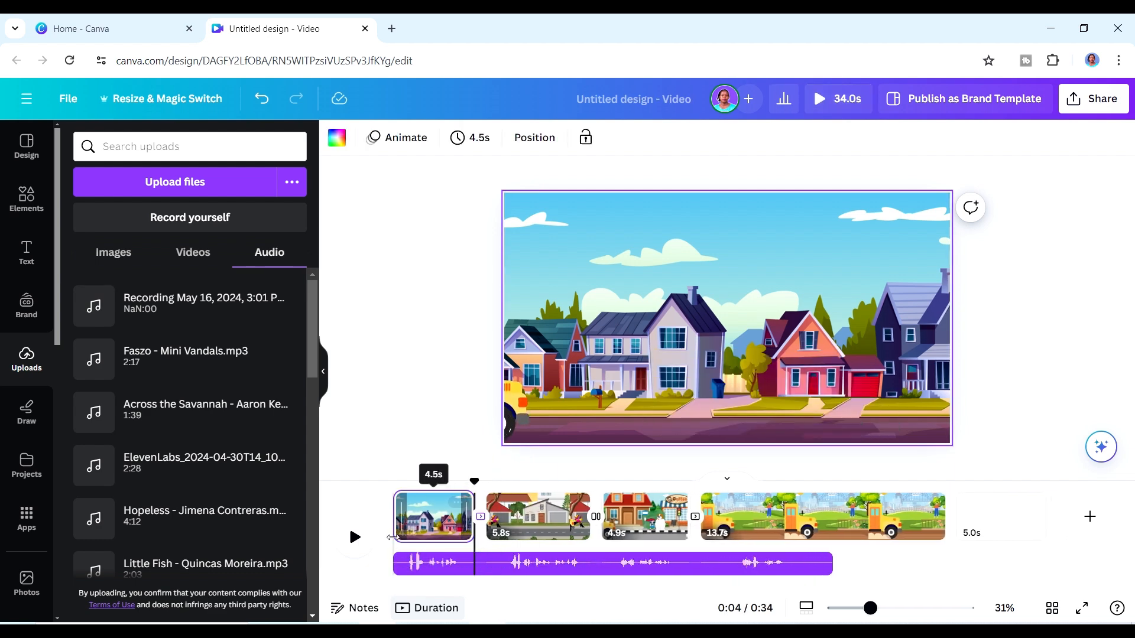
# Preview the first two scenes, split the voice-over at the end of the first scene, and trim the second clip's beginning to leave 17.6 seconds.
pyautogui.click(355, 537)
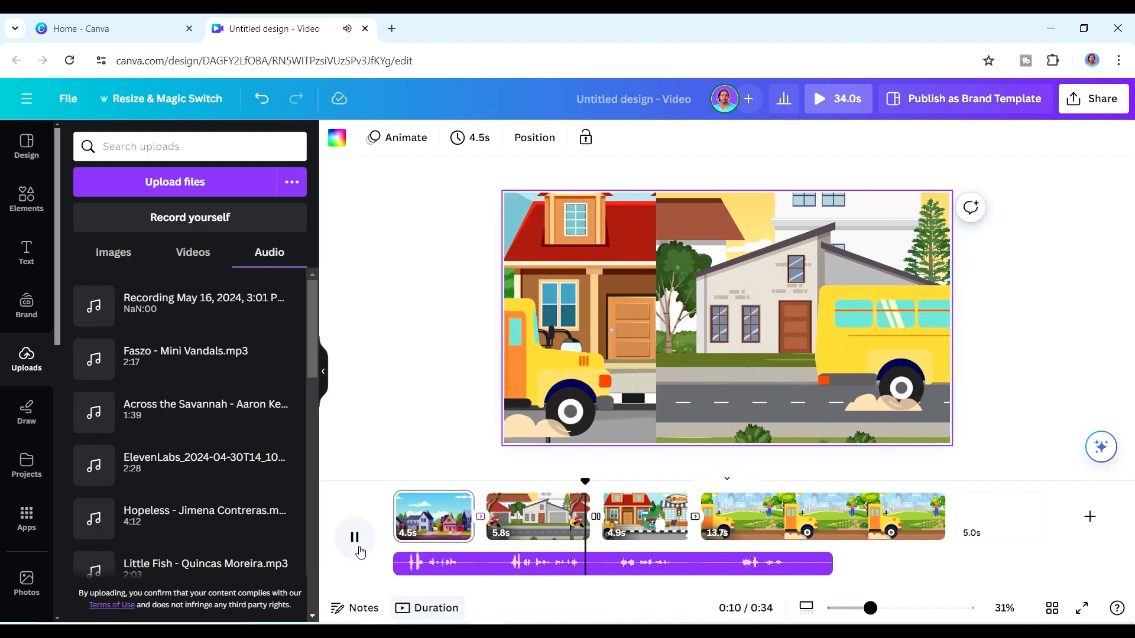
pyautogui.click(357, 548)
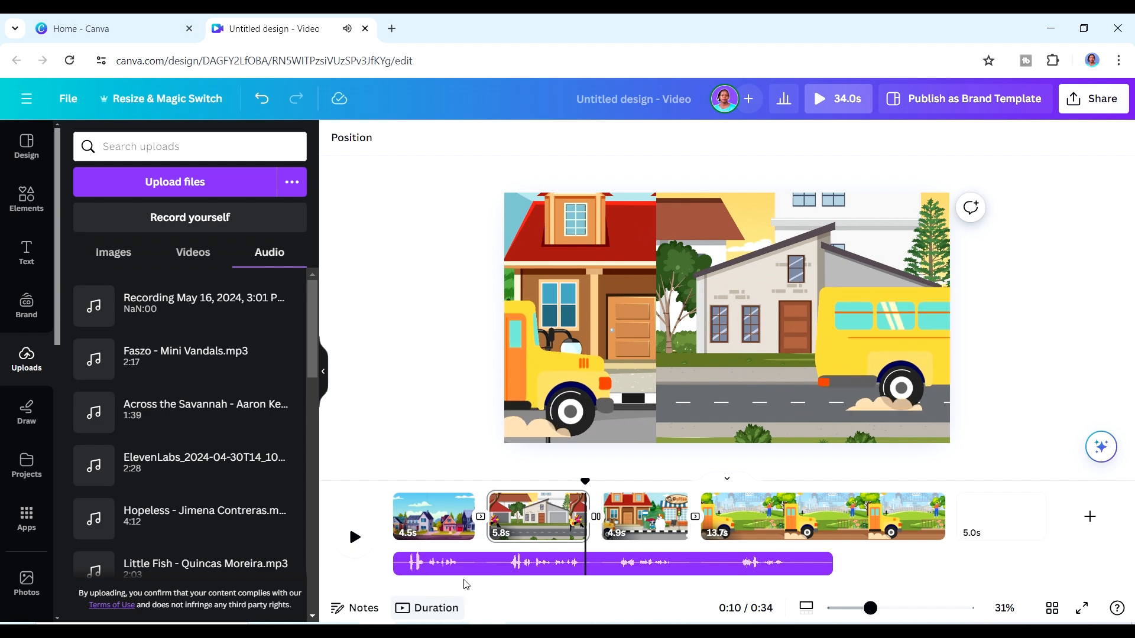
pyautogui.click(494, 496)
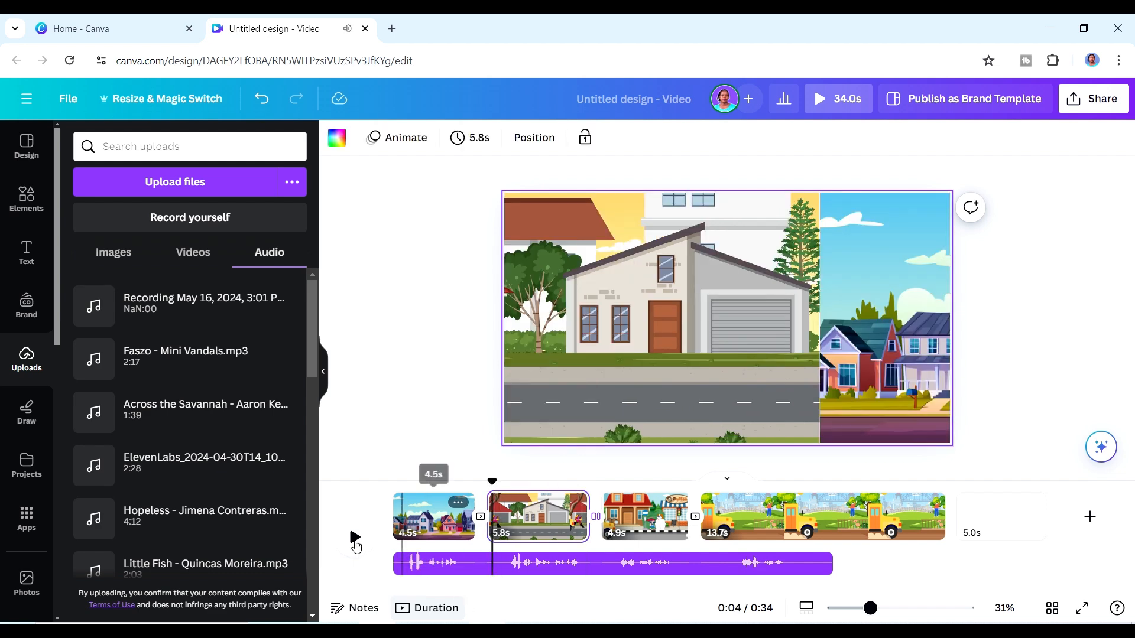
pyautogui.click(364, 537)
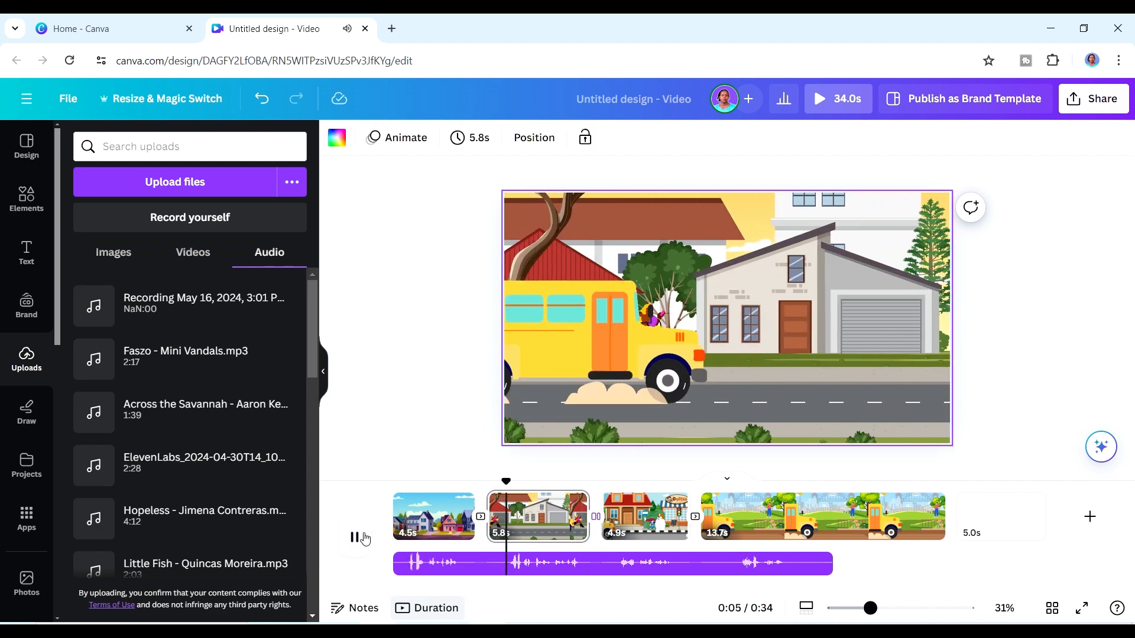
pyautogui.click(363, 536)
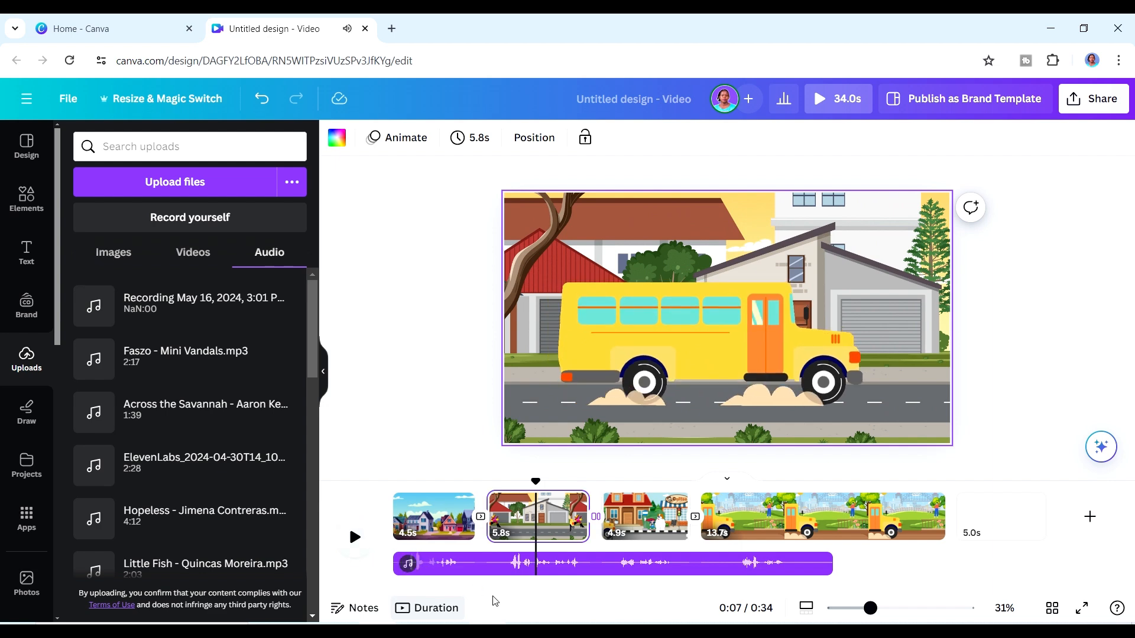
pyautogui.click(476, 569)
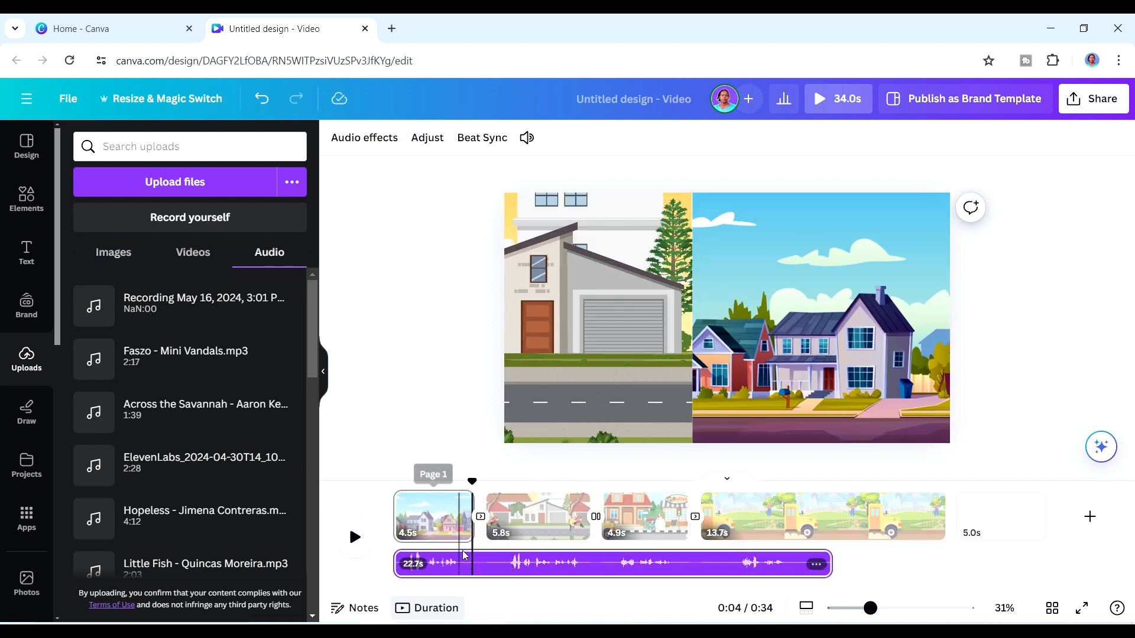
pyautogui.rightClick(471, 561)
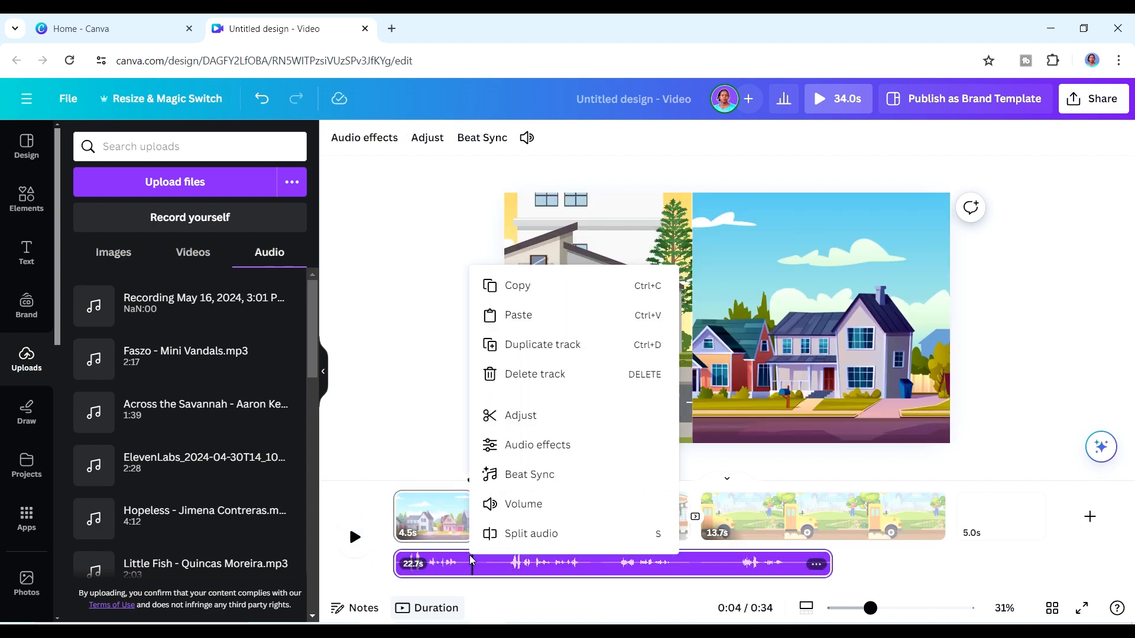
pyautogui.click(531, 533)
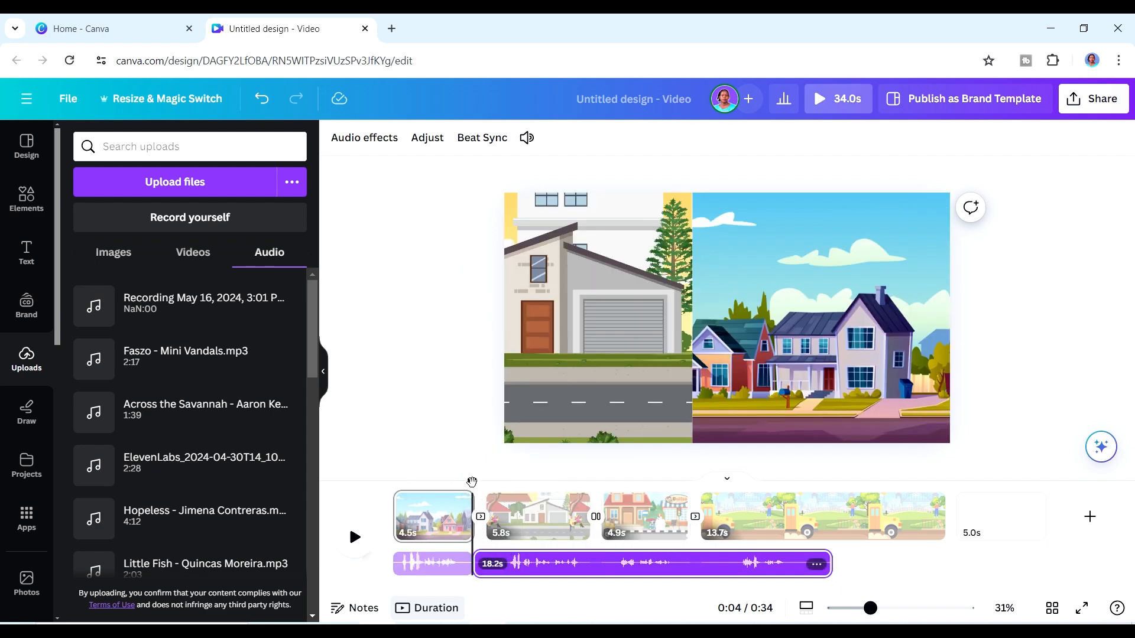
pyautogui.moveTo(479, 561); pyautogui.dragTo(513, 566)
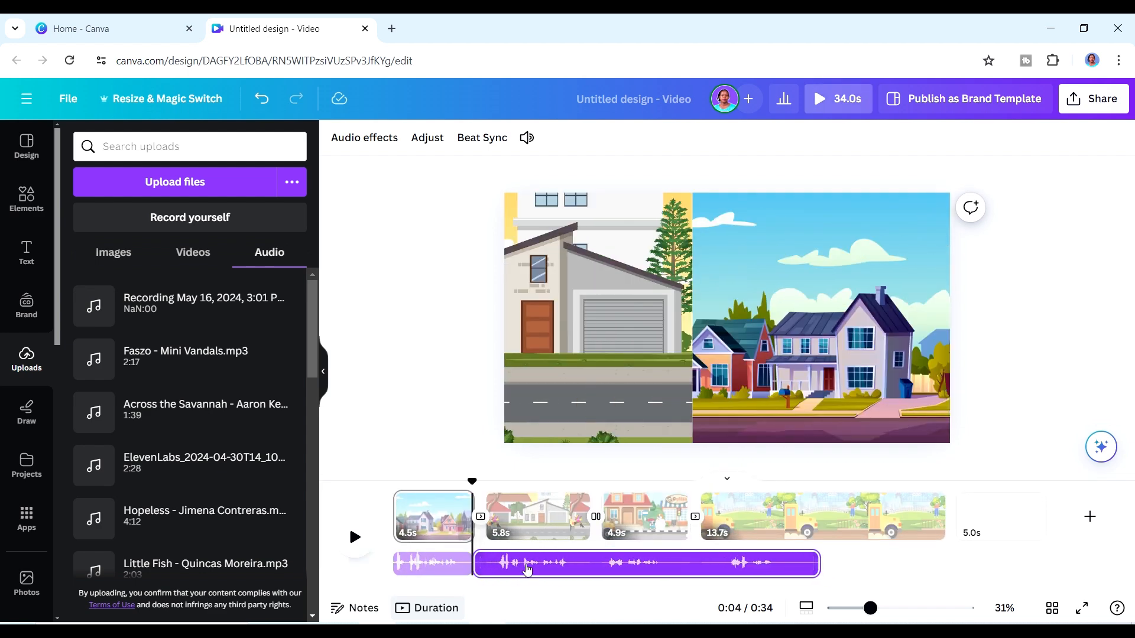
# Play into the second scene, then move the running woman and her custom animation path slightly forward, away from the bus.
pyautogui.click(365, 545)
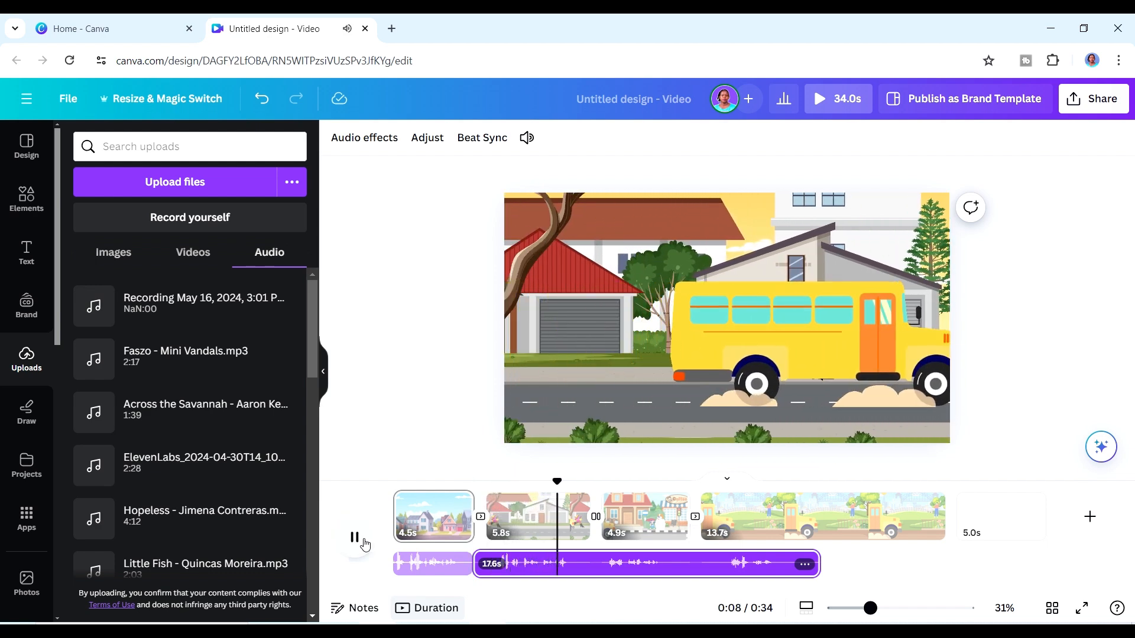
pyautogui.click(540, 535)
pyautogui.click(540, 535)
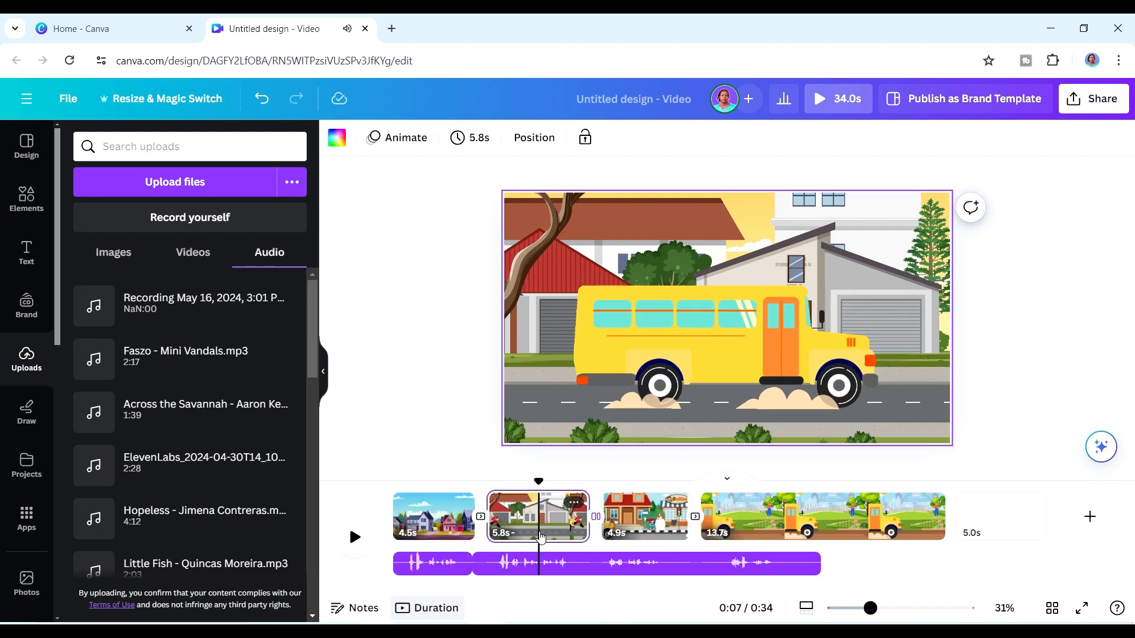
pyautogui.click(643, 366)
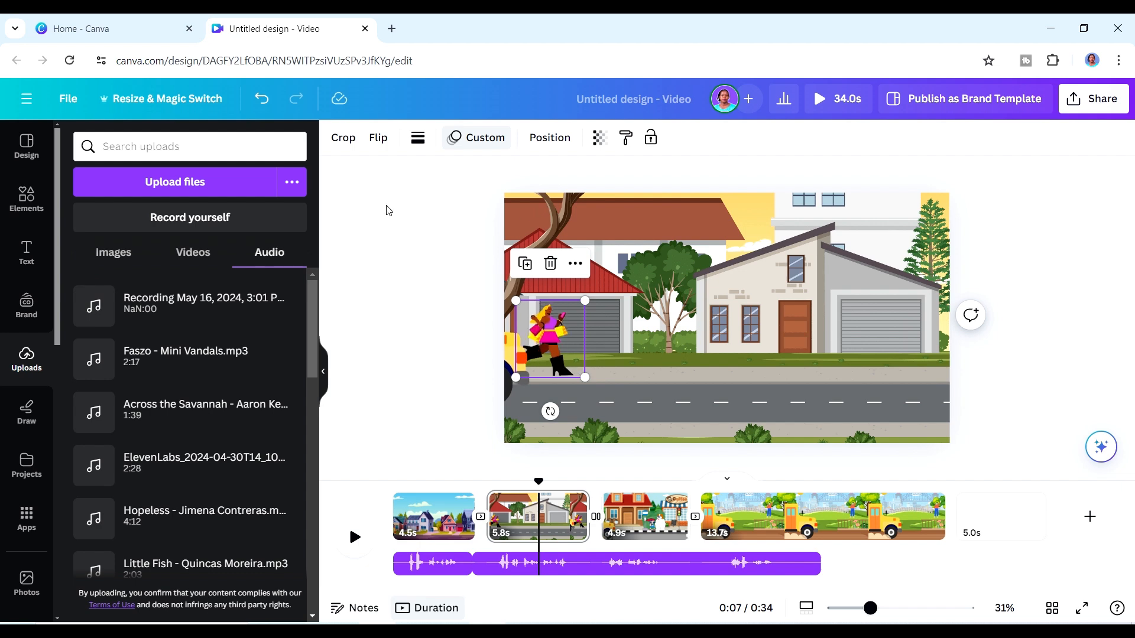
pyautogui.click(476, 139)
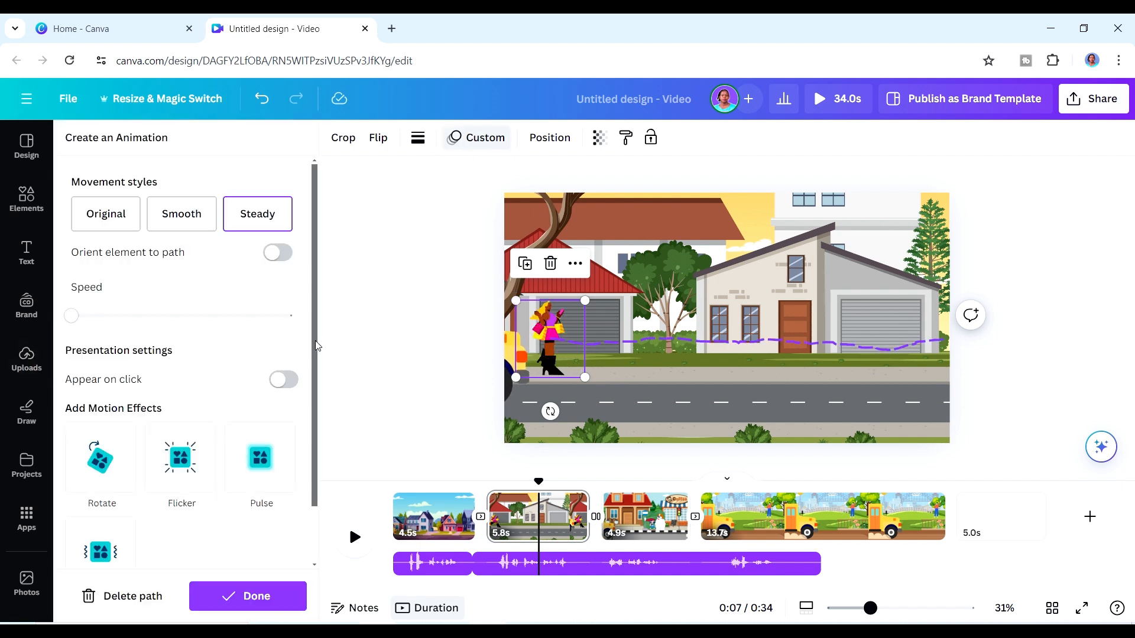
pyautogui.scroll(-1, 318, 346)
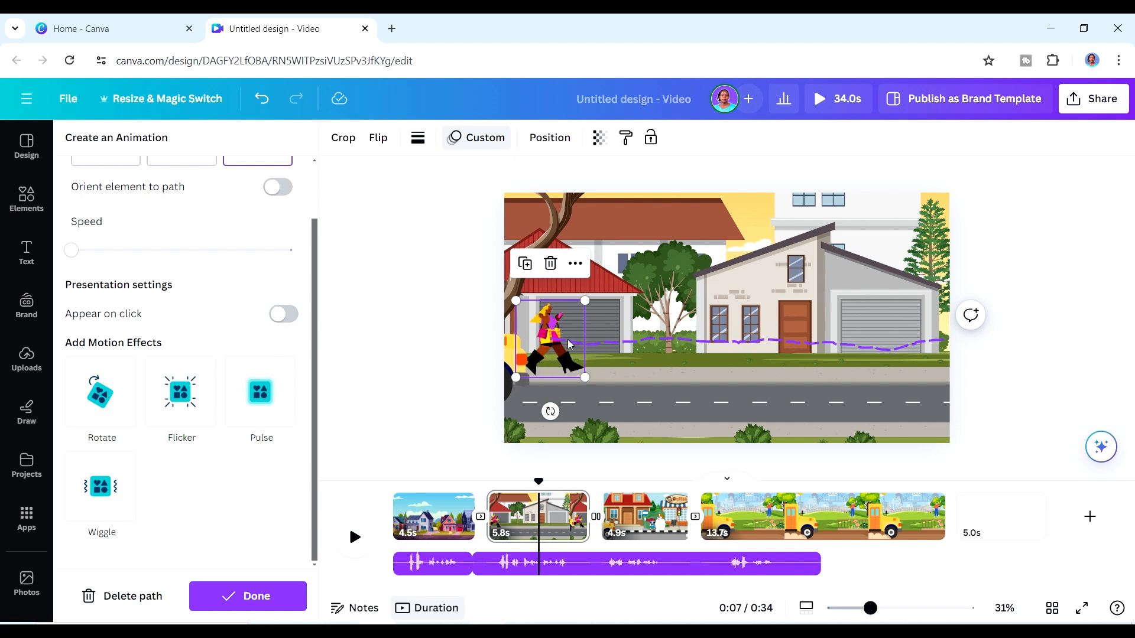
pyautogui.moveTo(568, 339); pyautogui.dragTo(594, 341)
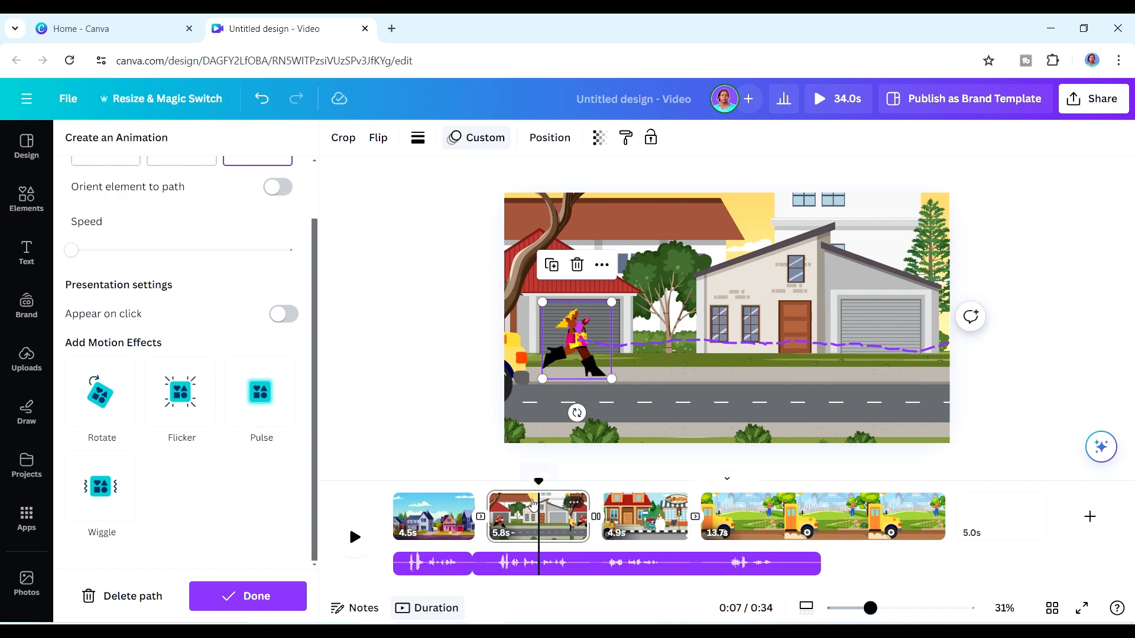
# Split the voice-over at the end of the second scene and trim the beginning of the remaining clip to leave 11.6 seconds.
pyautogui.click(355, 537)
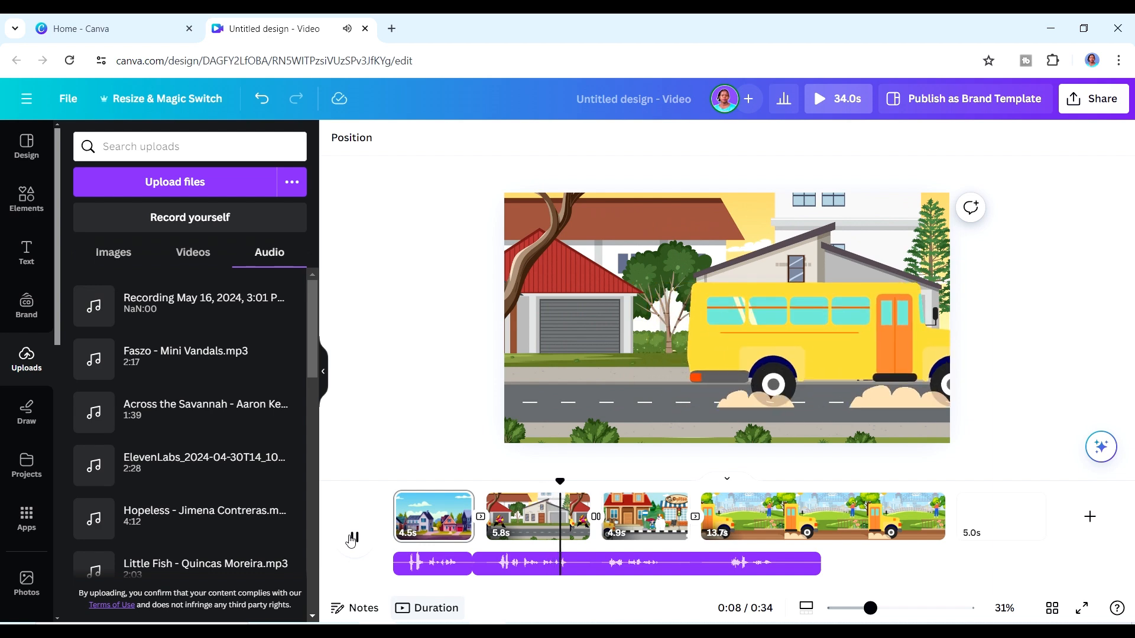
pyautogui.click(353, 538)
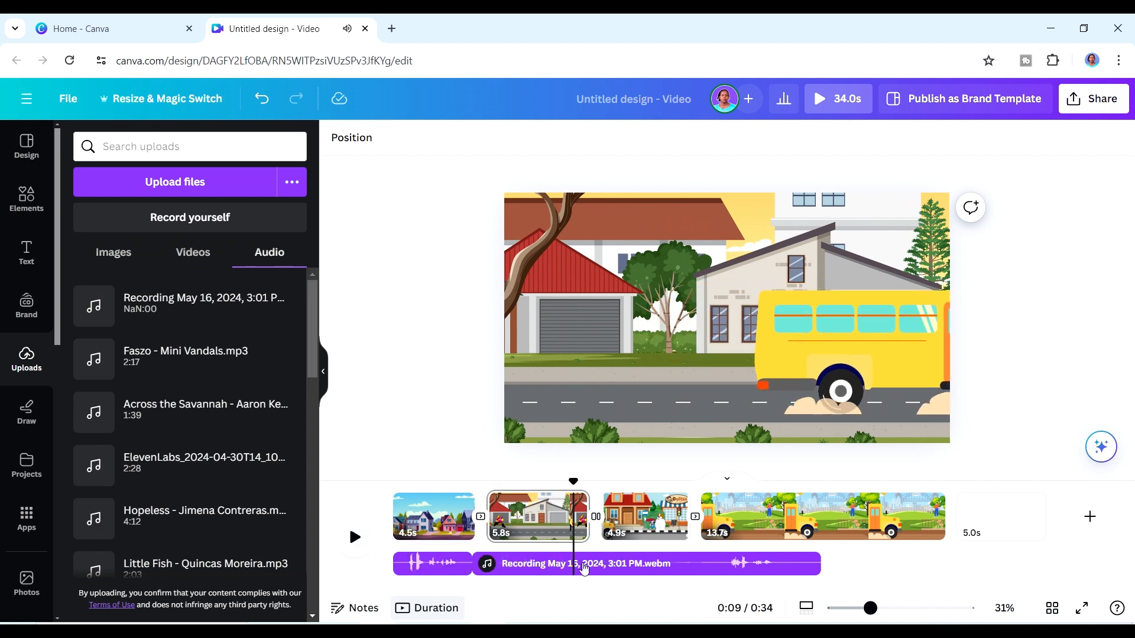
pyautogui.click(585, 569)
pyautogui.rightClick(578, 570)
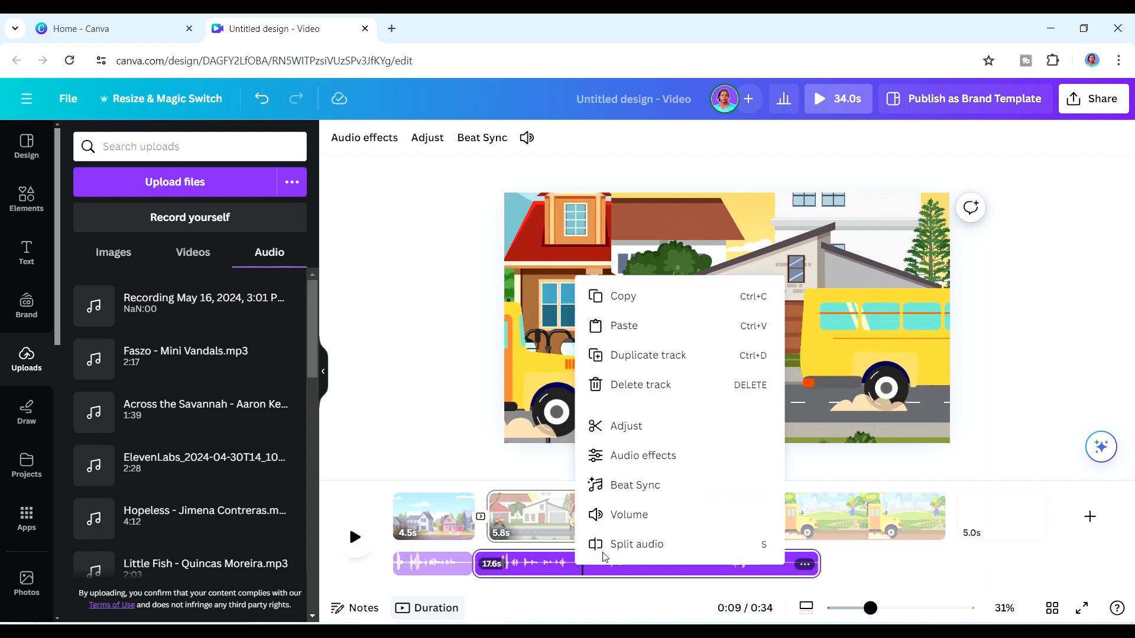
pyautogui.click(634, 544)
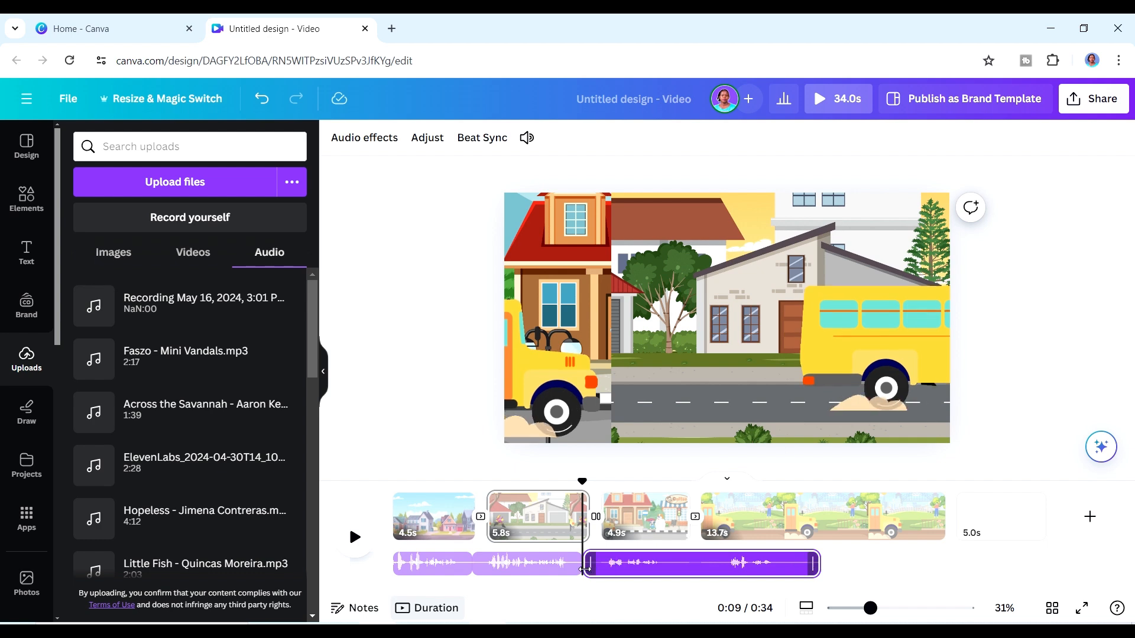
pyautogui.moveTo(585, 569)
pyautogui.mouseDown()
pyautogui.moveTo(598, 570)
pyautogui.moveTo(576, 573)
pyautogui.moveTo(623, 569)
pyautogui.moveTo(606, 566)
pyautogui.mouseUp()
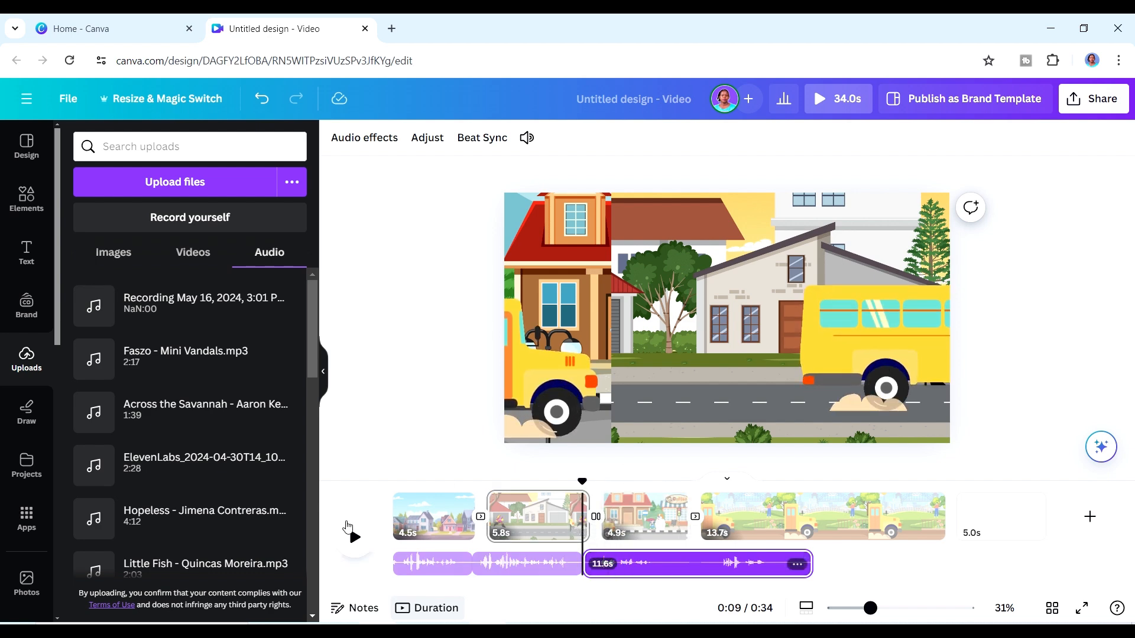
# Play the third scene with its narration and shorten the scene to 3.5 seconds where the speech ends.
pyautogui.click(355, 537)
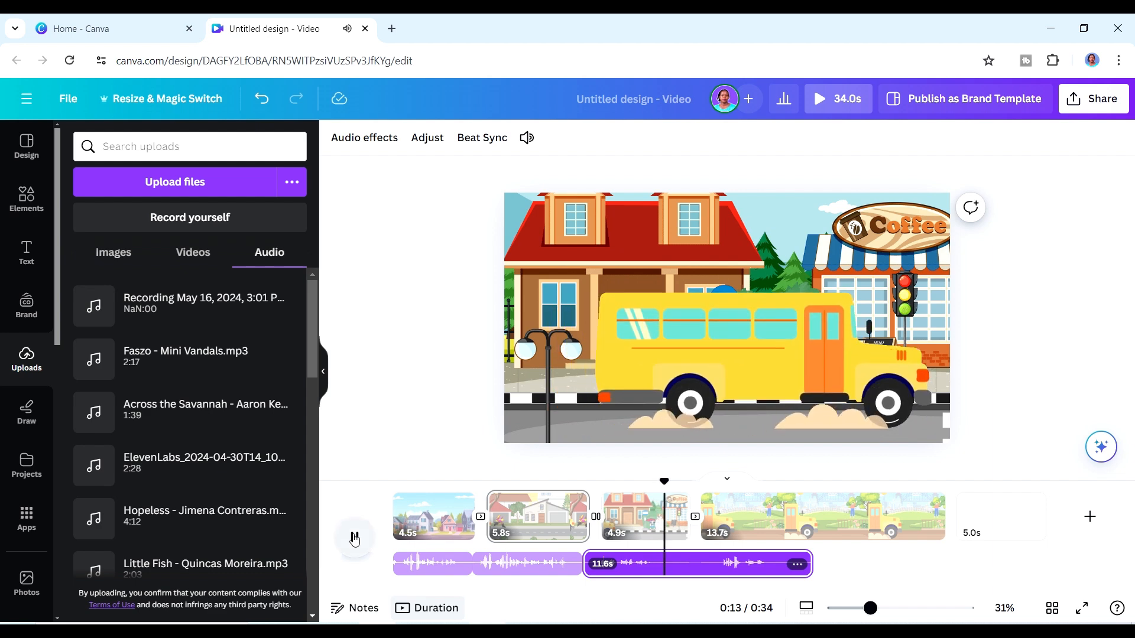
pyautogui.click(355, 538)
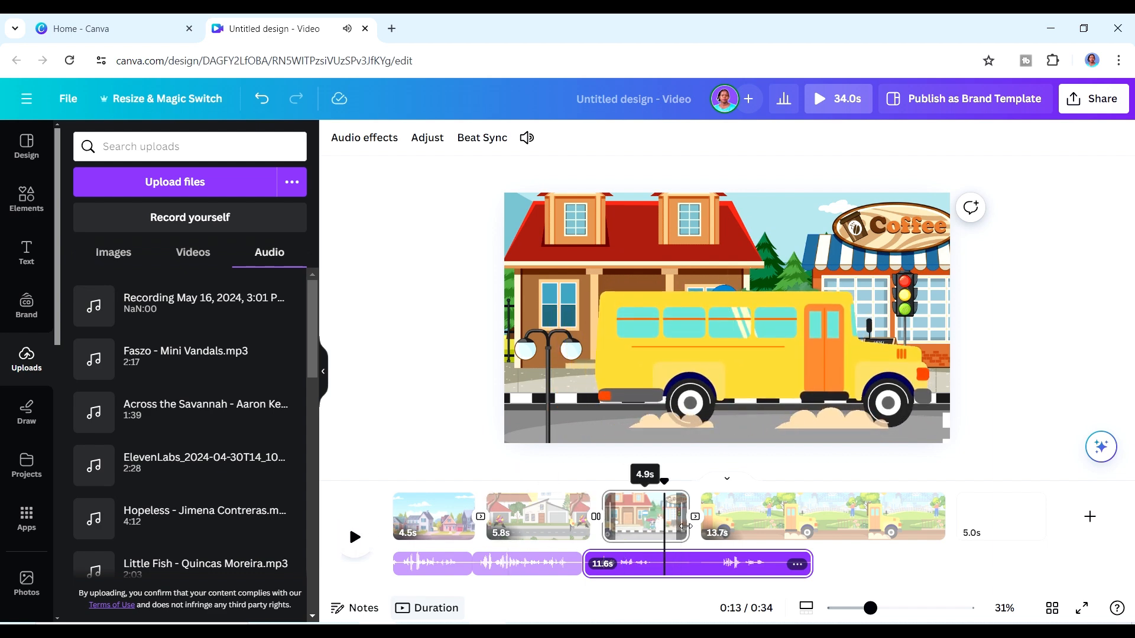
pyautogui.moveTo(681, 528); pyautogui.dragTo(664, 528)
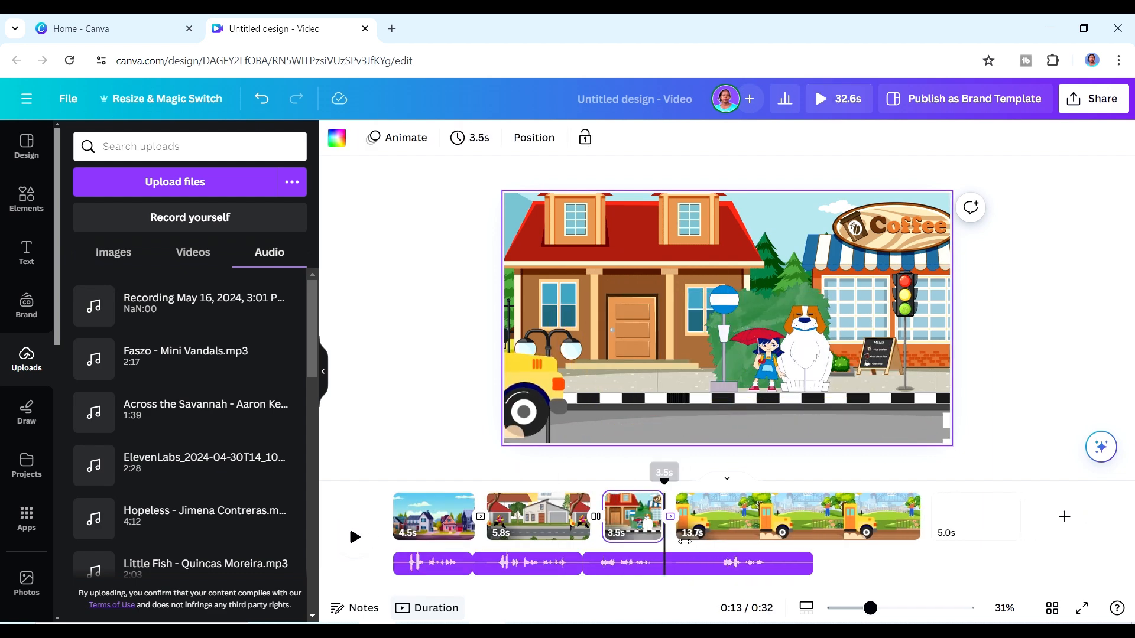
# Split the voice-over between the third and fourth scenes.
pyautogui.click(689, 566)
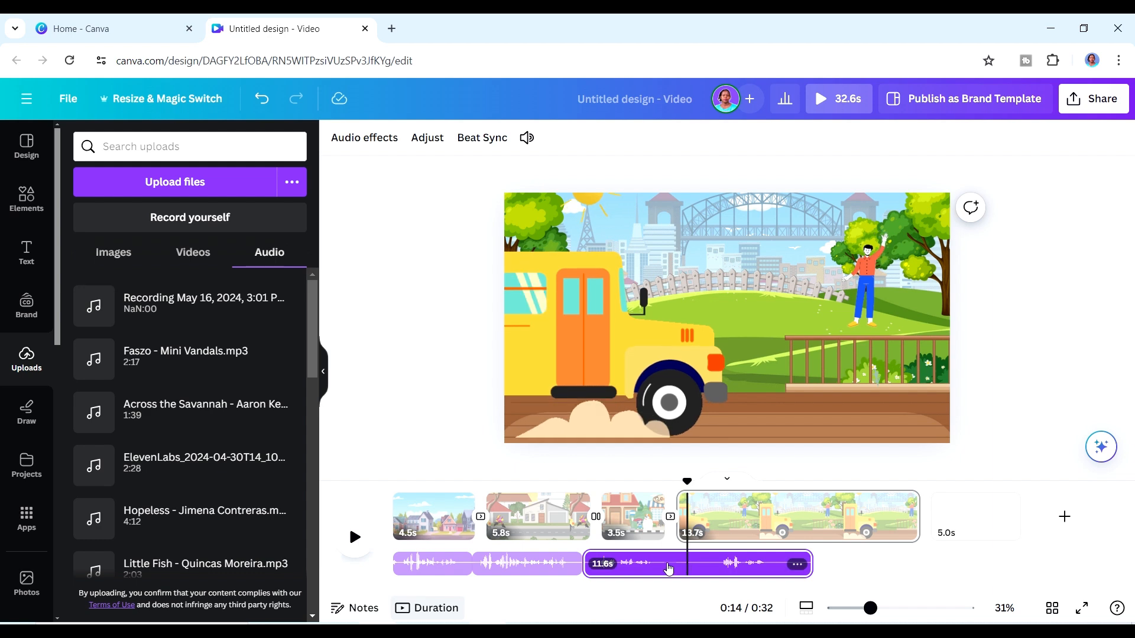
pyautogui.click(665, 566)
pyautogui.rightClick(667, 566)
pyautogui.click(715, 548)
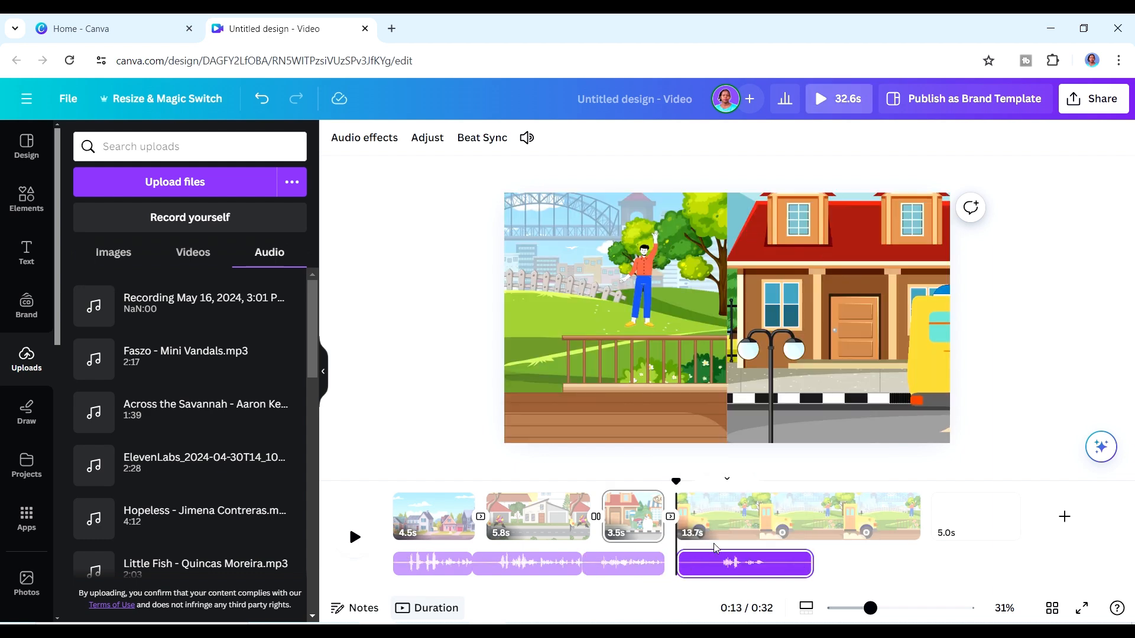
# Trim the last voice-over clip to 5.9 seconds, align it with the start of the fourth scene, and play it.
pyautogui.moveTo(680, 561)
pyautogui.mouseDown()
pyautogui.moveTo(734, 570)
pyautogui.moveTo(687, 576)
pyautogui.mouseUp()
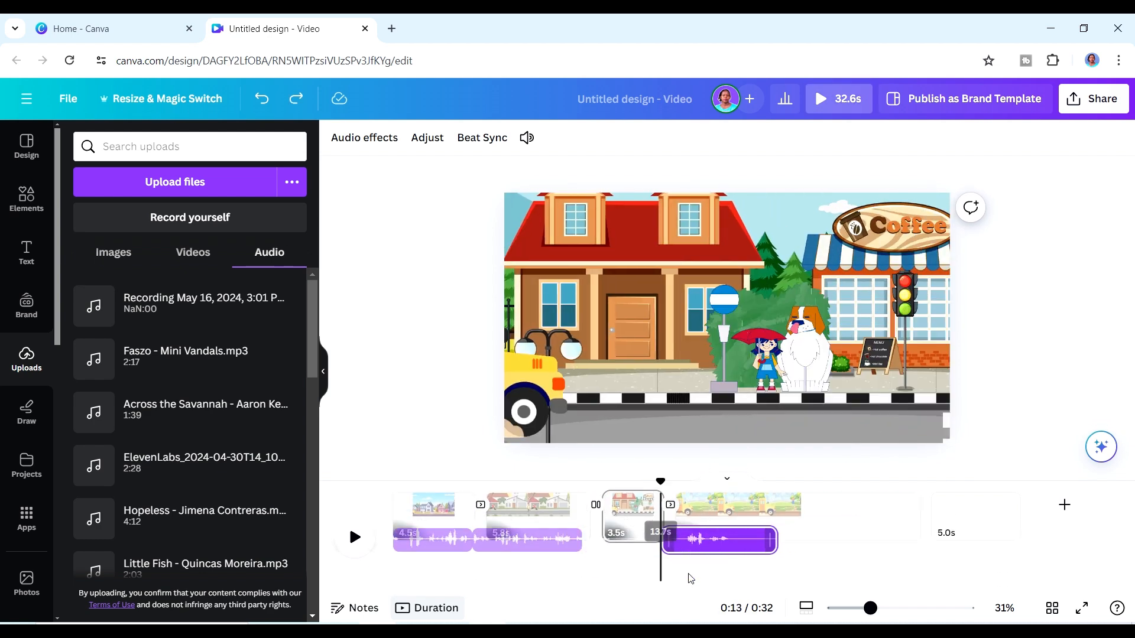
pyautogui.hotkey('ctrl', 'z')
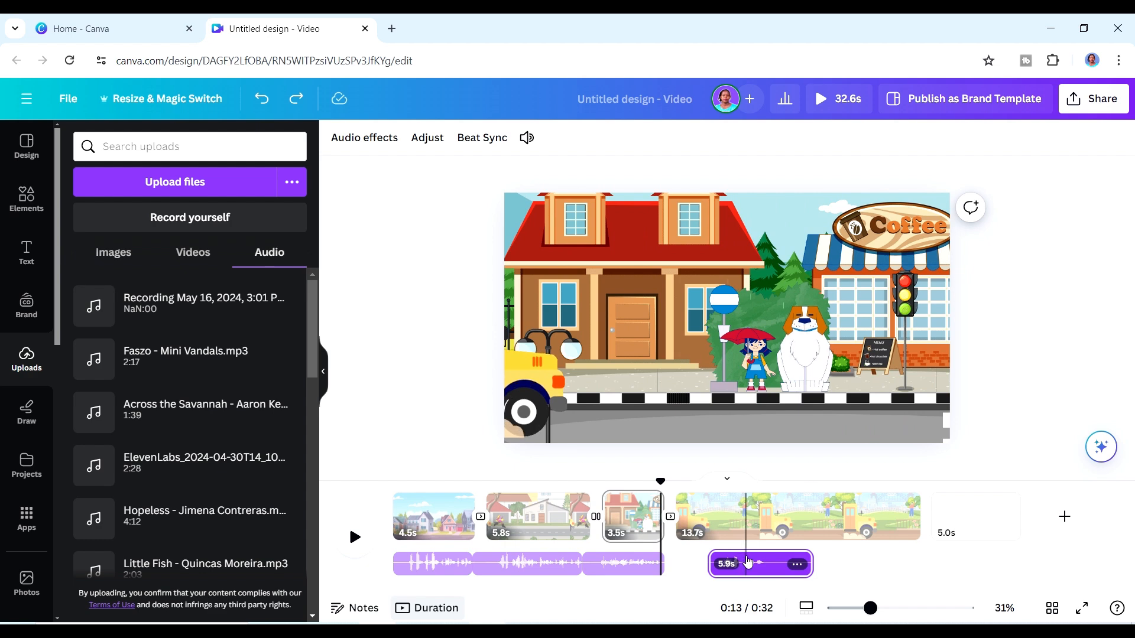
pyautogui.hotkey('ctrl', 'y')
pyautogui.click(353, 538)
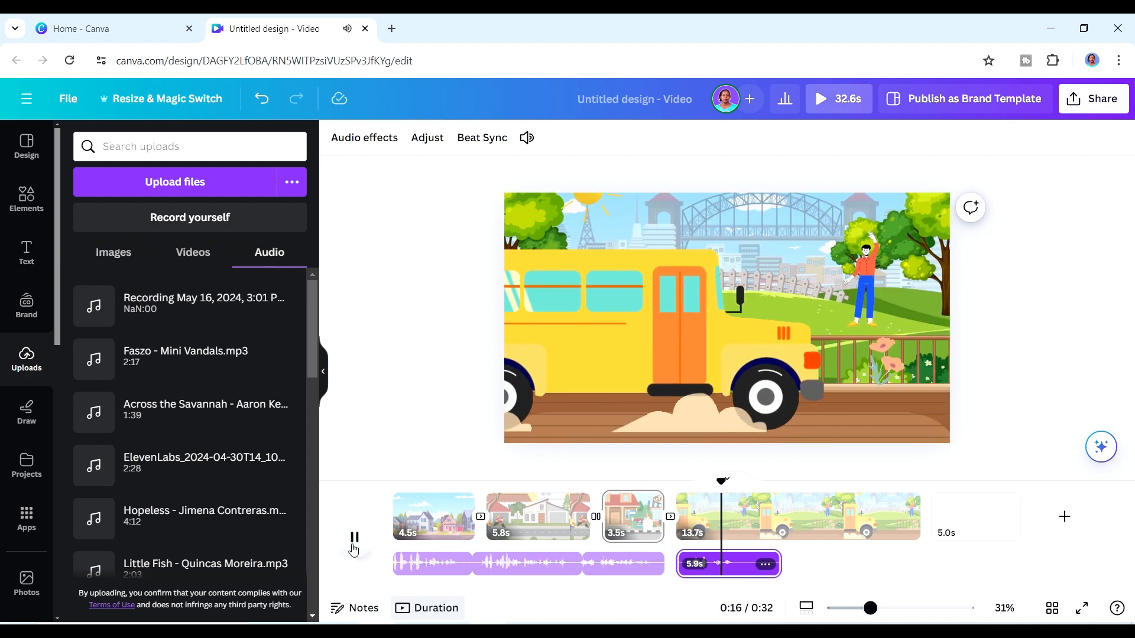
pyautogui.click(354, 538)
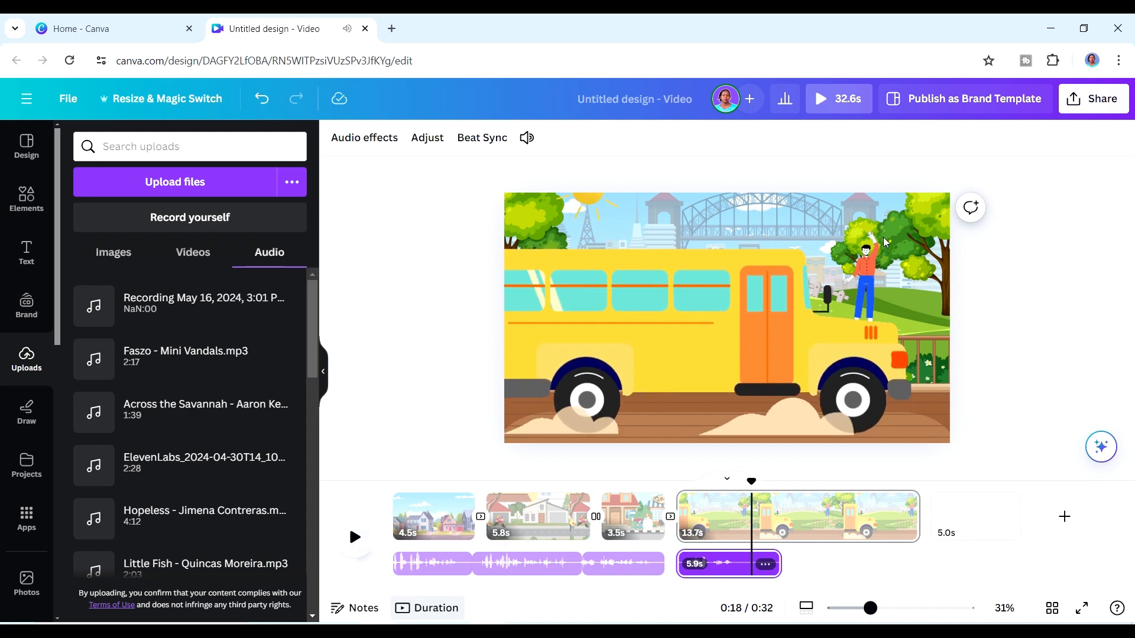
# Check the design's sharing options, close them, and shorten the fourth scene to 6.0 seconds to match the narration.
pyautogui.click(1081, 105)
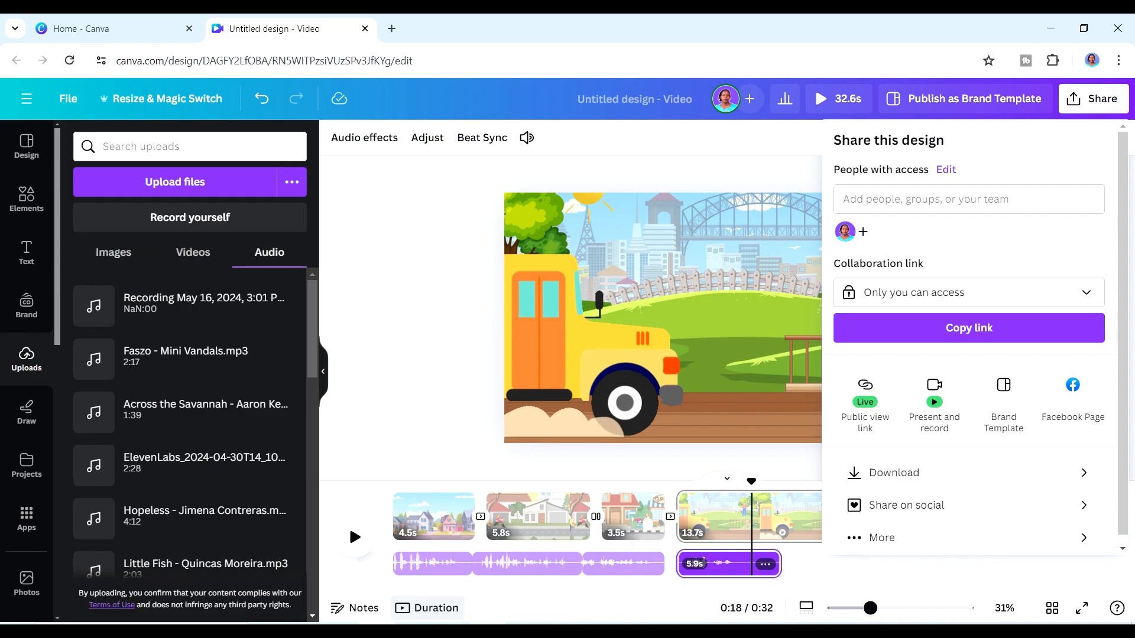
pyautogui.press('Escape')
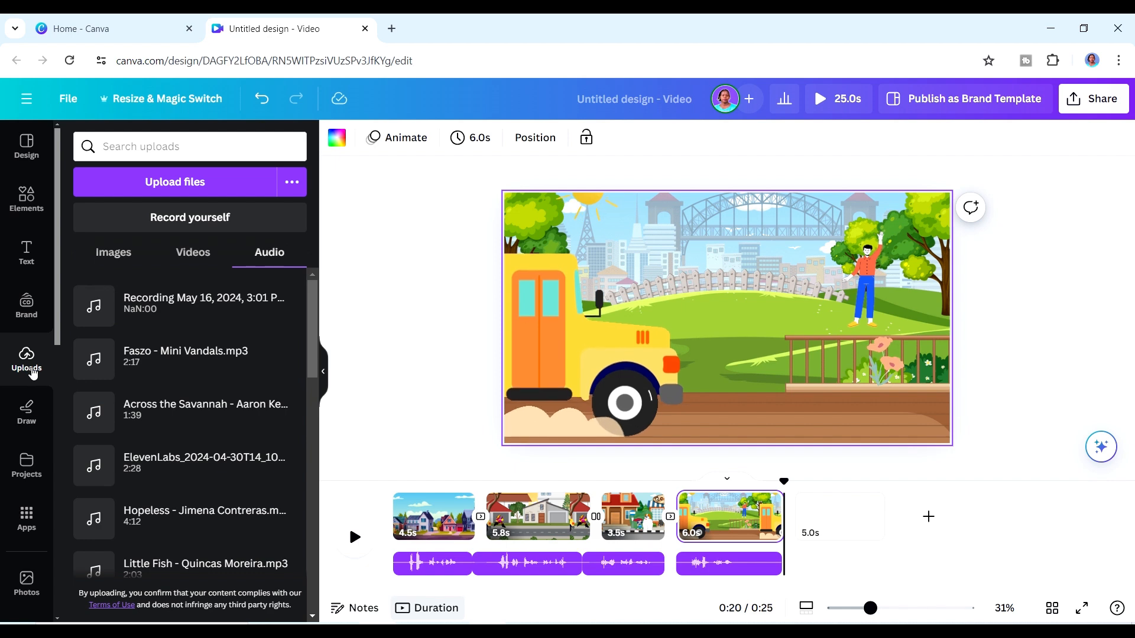
# Open the audio library in YouTube Studio and search its music tracks for "cartoon".
pyautogui.click(83, 522)
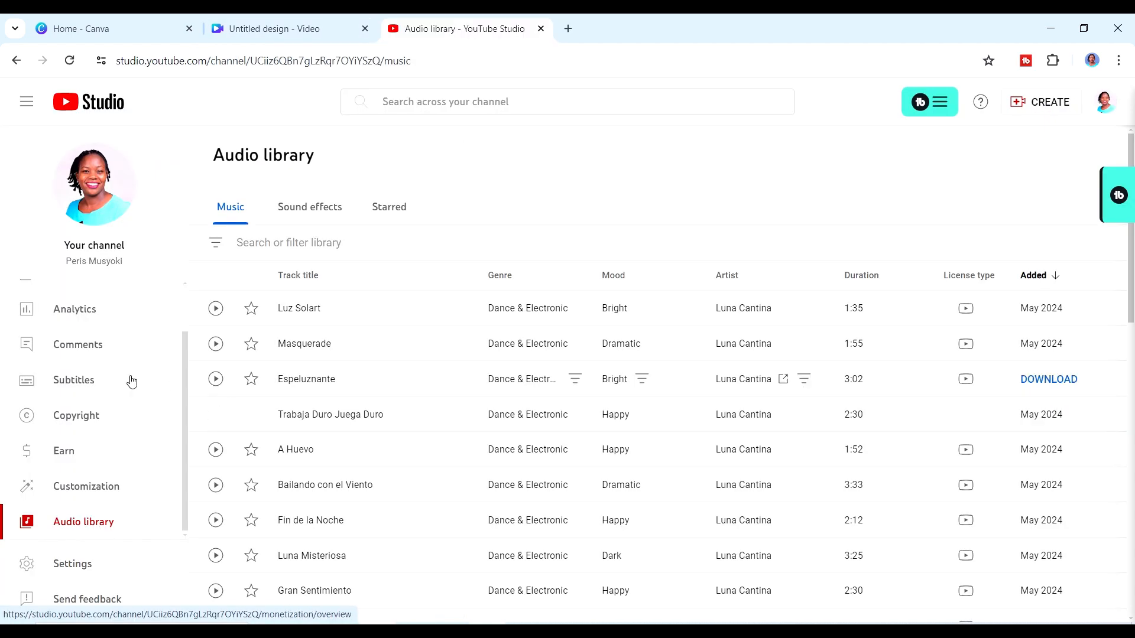
pyautogui.click(265, 244)
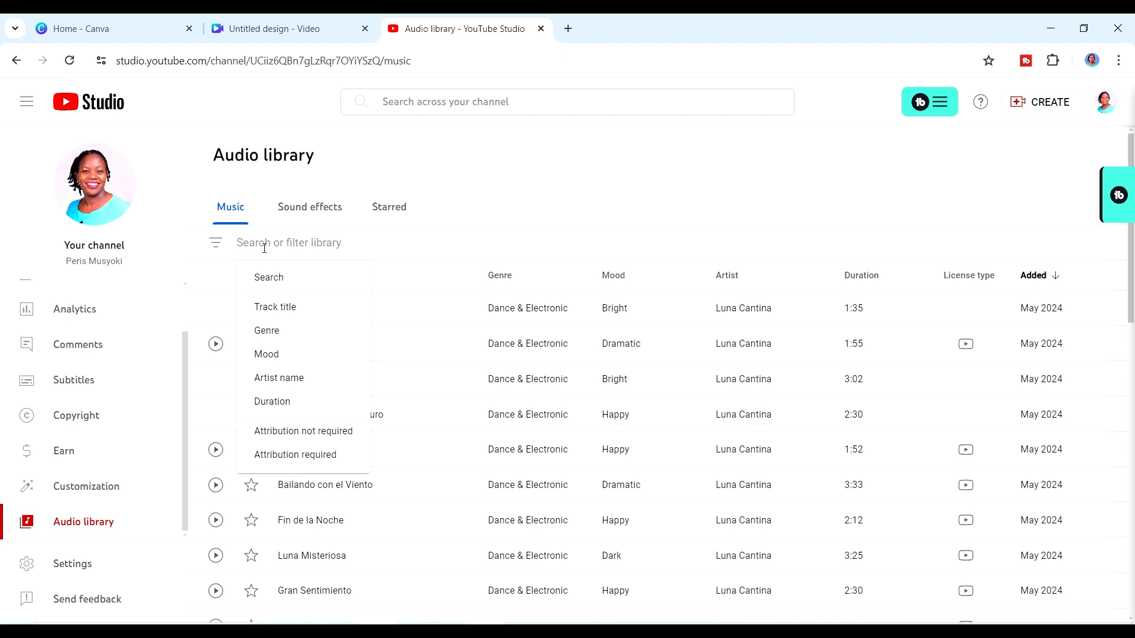
pyautogui.write('c')
# Preview Ticklish and No.9 Esther's Waltz, limit the list to tracks with attribution not required, and download No.9 Esther's Waltz.
pyautogui.click(215, 307)
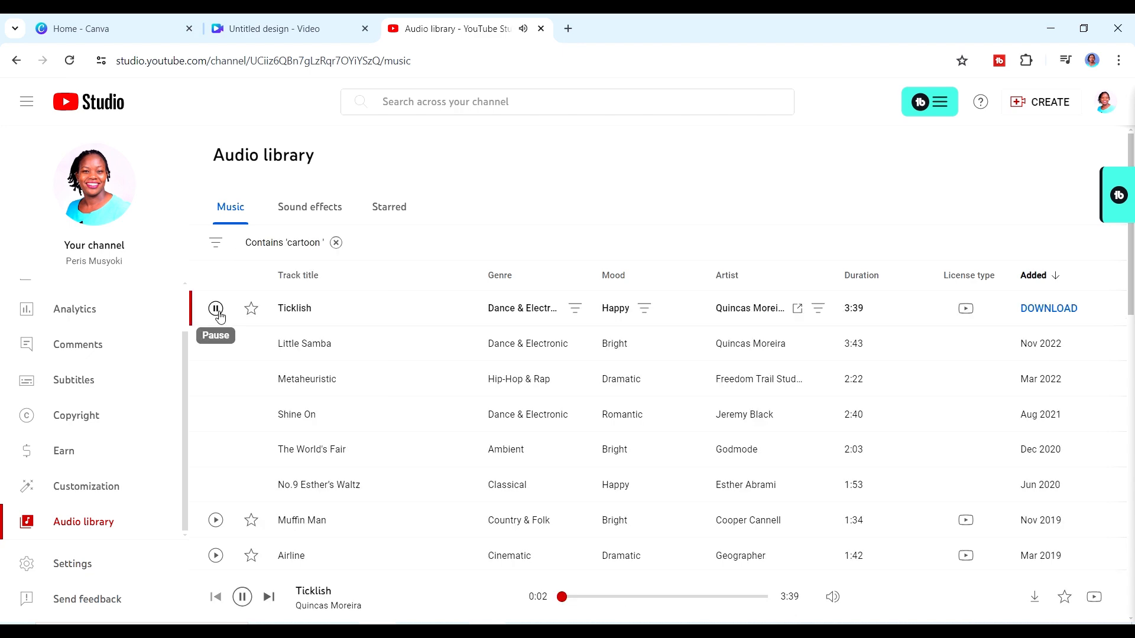
pyautogui.click(216, 485)
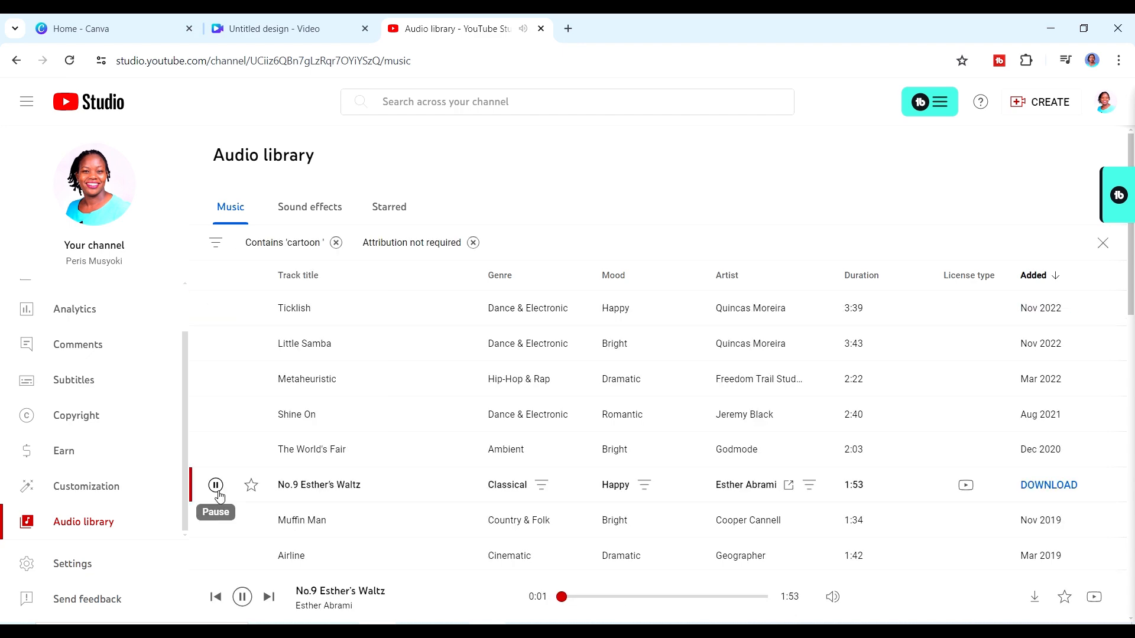
pyautogui.click(1048, 486)
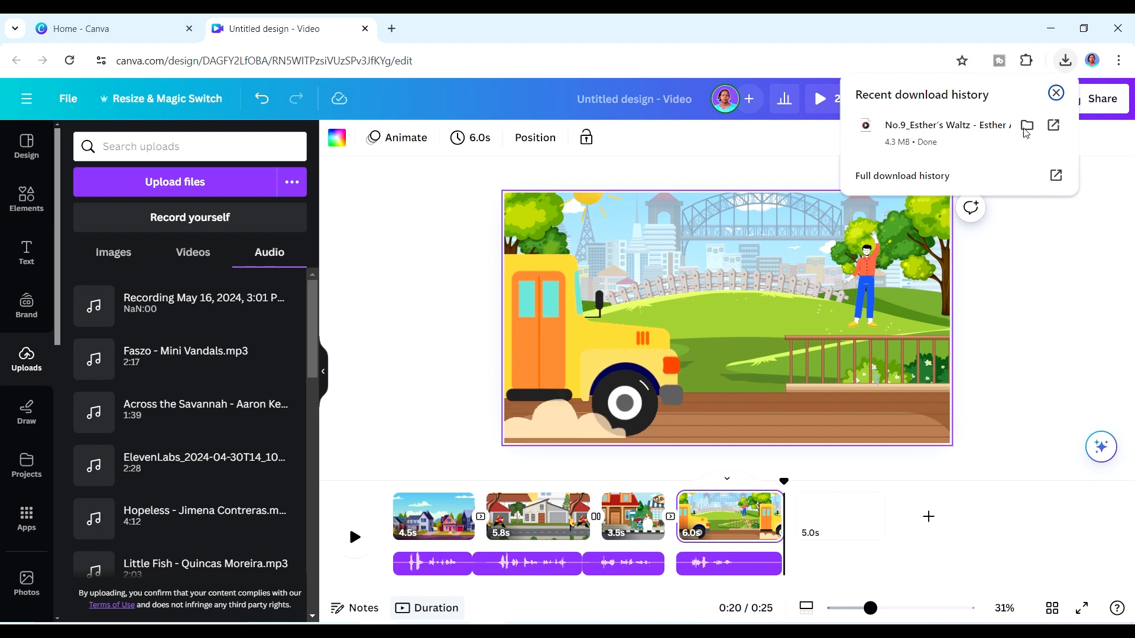
# Back in Canva, upload the downloaded No.9 Esther's Waltz file and place it as background music from the start of the timeline.
pyautogui.moveTo(942, 125); pyautogui.dragTo(340, 308)
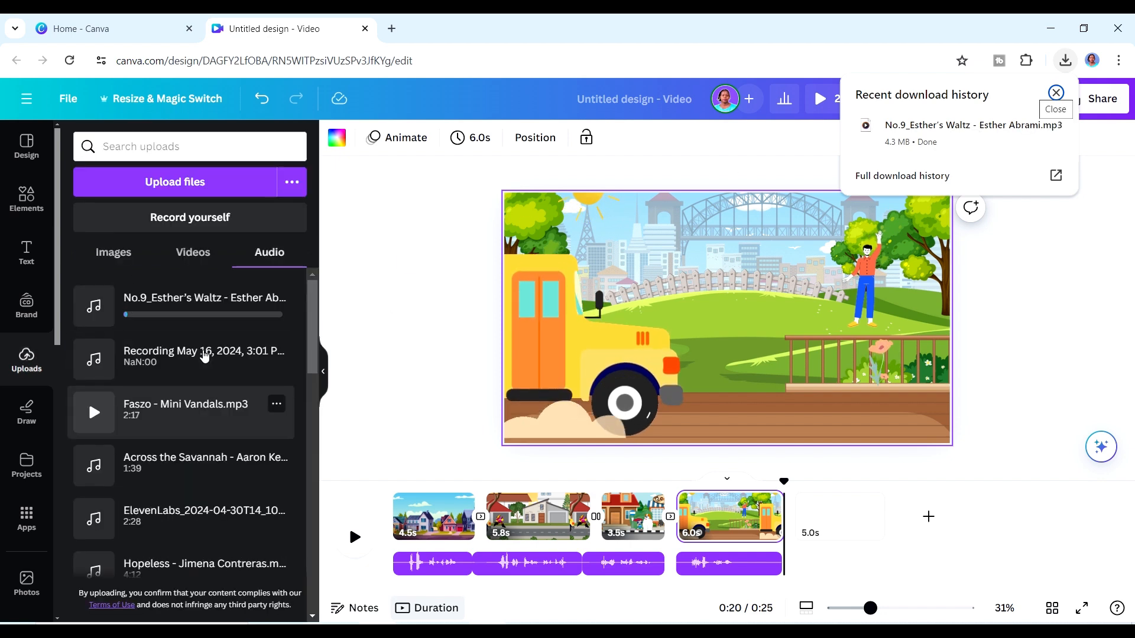
pyautogui.click(398, 503)
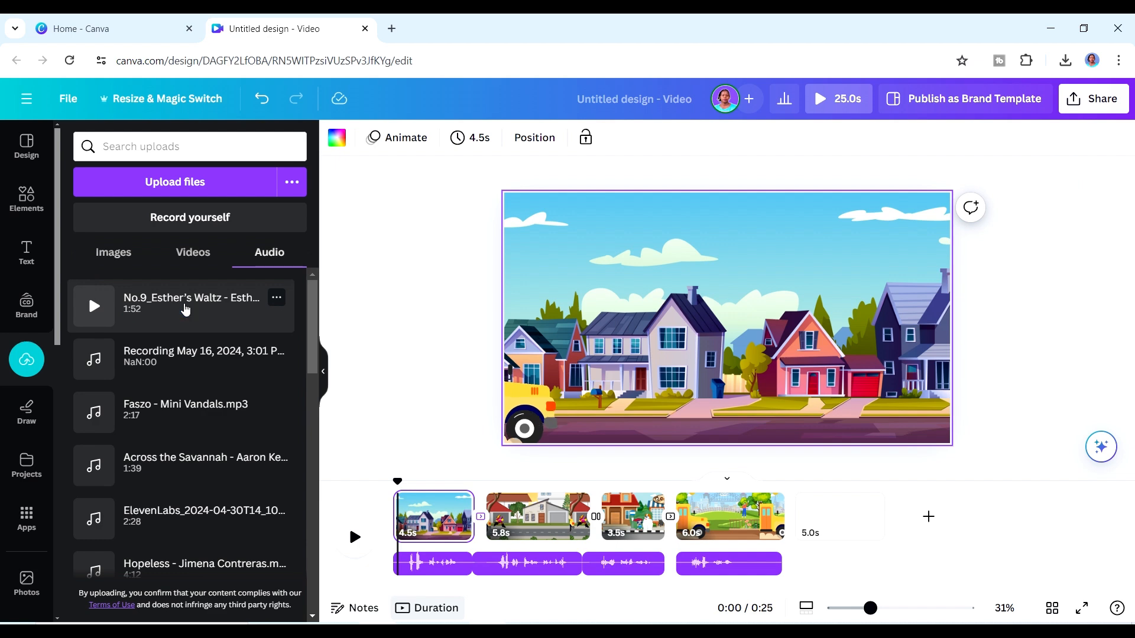
pyautogui.click(184, 308)
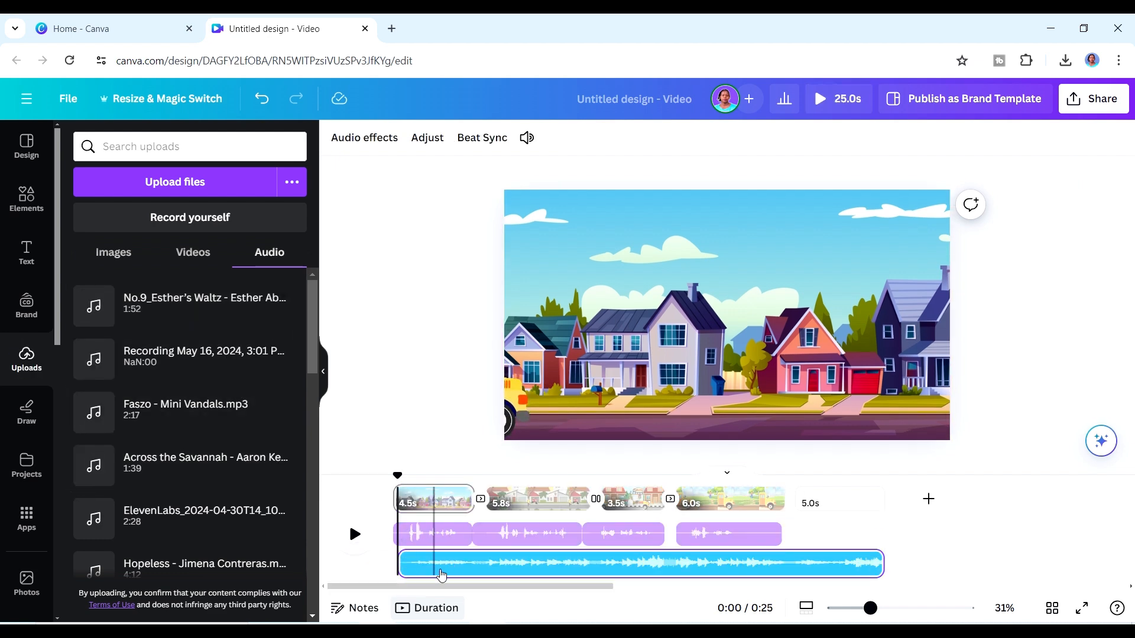
pyautogui.moveTo(457, 566); pyautogui.dragTo(416, 558)
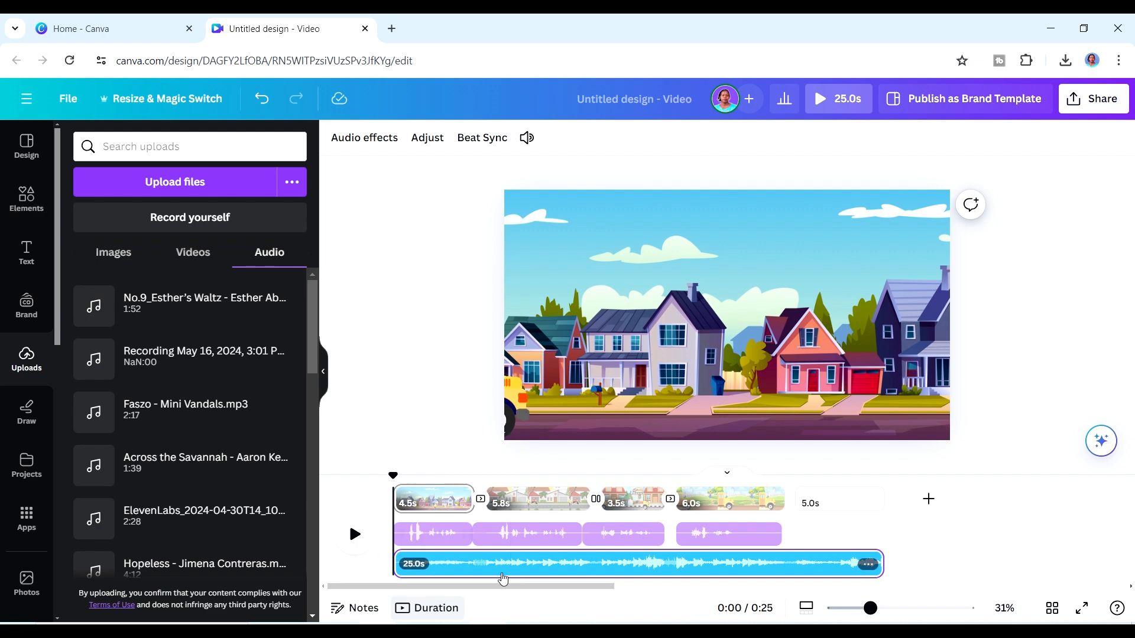
# Lower the background music's volume to 24 and play the video from the first scene to check the mix.
pyautogui.click(523, 571)
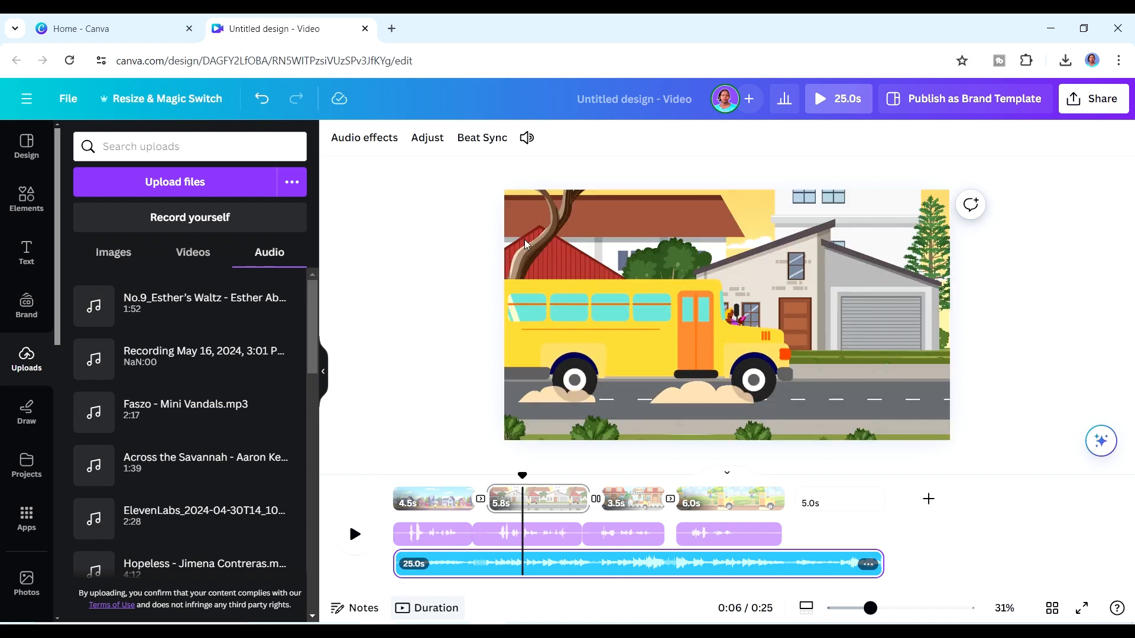
pyautogui.click(527, 138)
pyautogui.moveTo(571, 209); pyautogui.dragTo(540, 211)
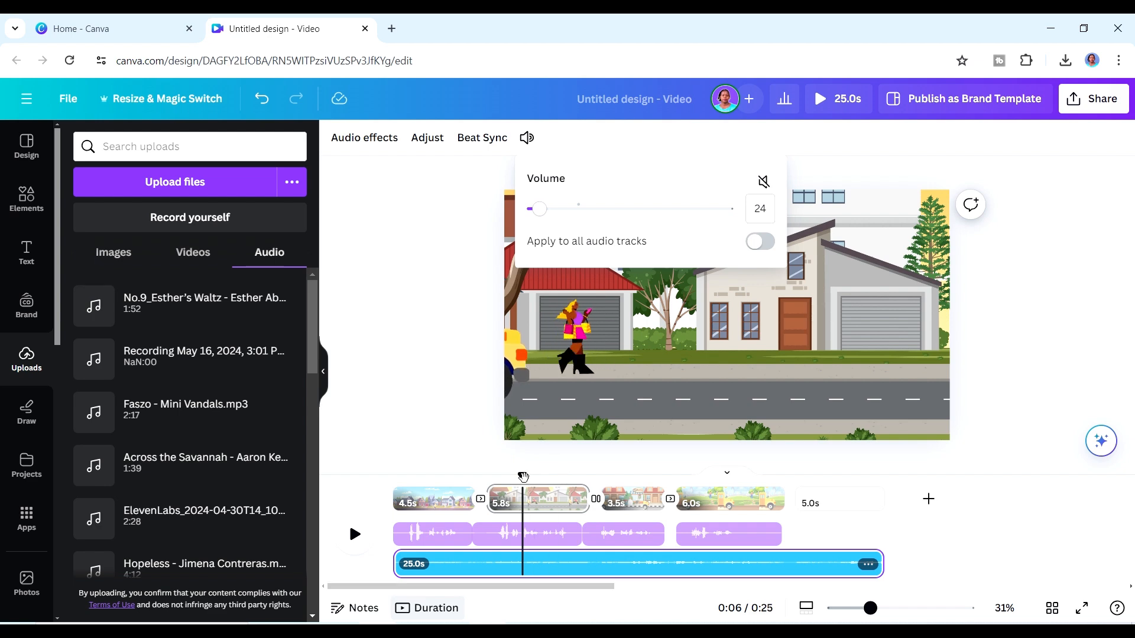
pyautogui.moveTo(523, 476); pyautogui.dragTo(429, 496)
pyautogui.click(354, 535)
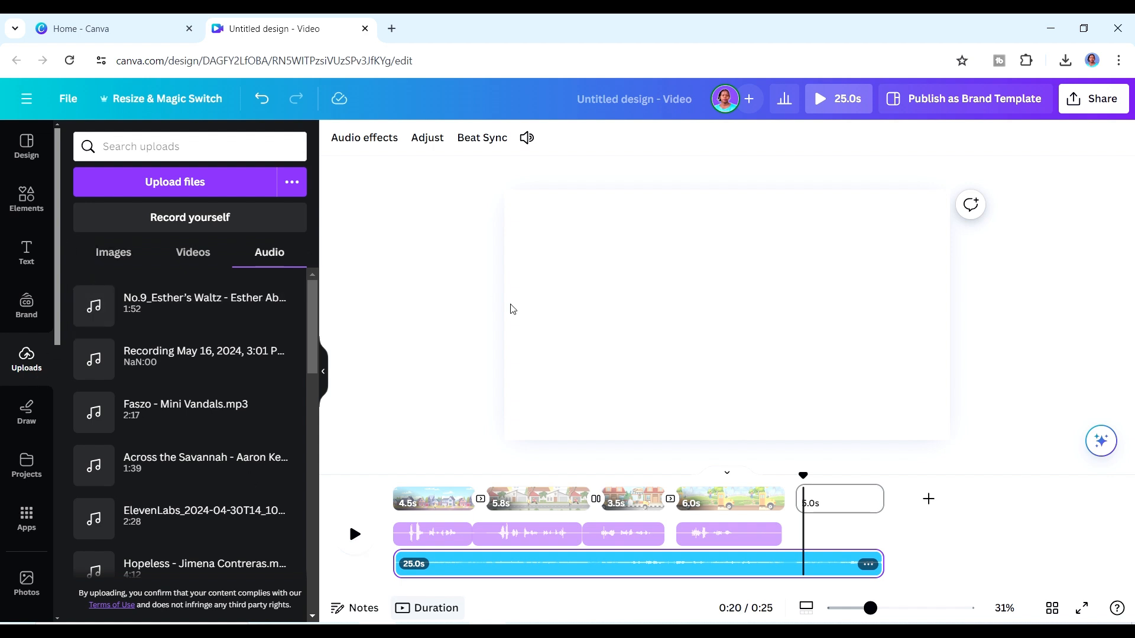
# Search the elements library for "cartoon sun set background" for the empty fifth scene.
pyautogui.click(26, 199)
pyautogui.click(118, 147)
pyautogui.press('BackSpace')
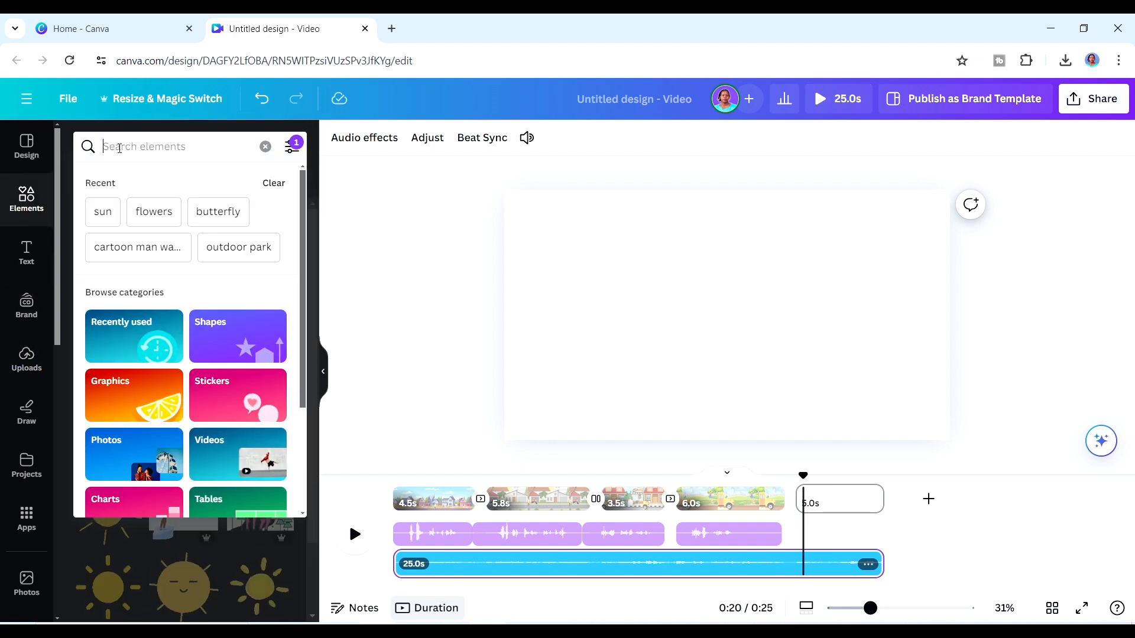
pyautogui.write('ca')
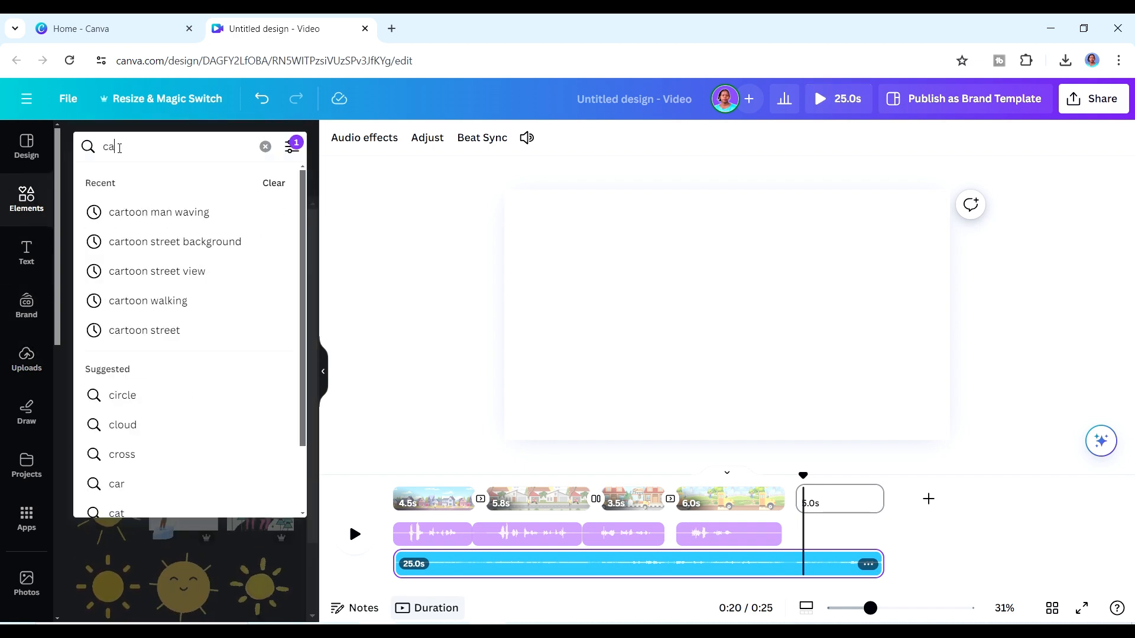
pyautogui.write('rtoon sun s')
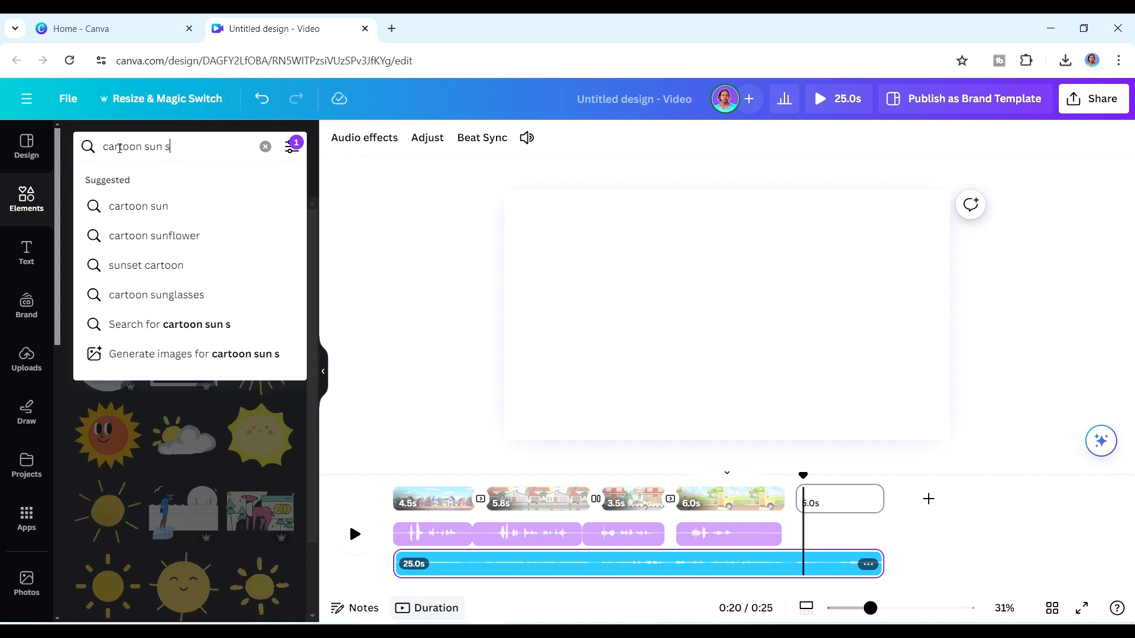
pyautogui.write('et b')
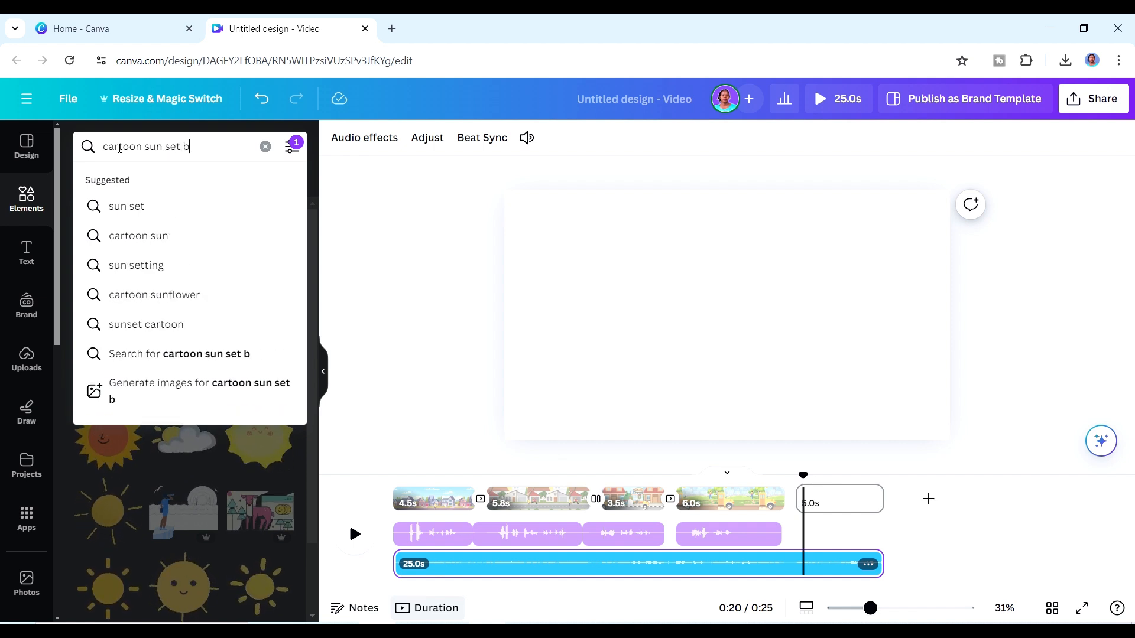
pyautogui.write('ackground')
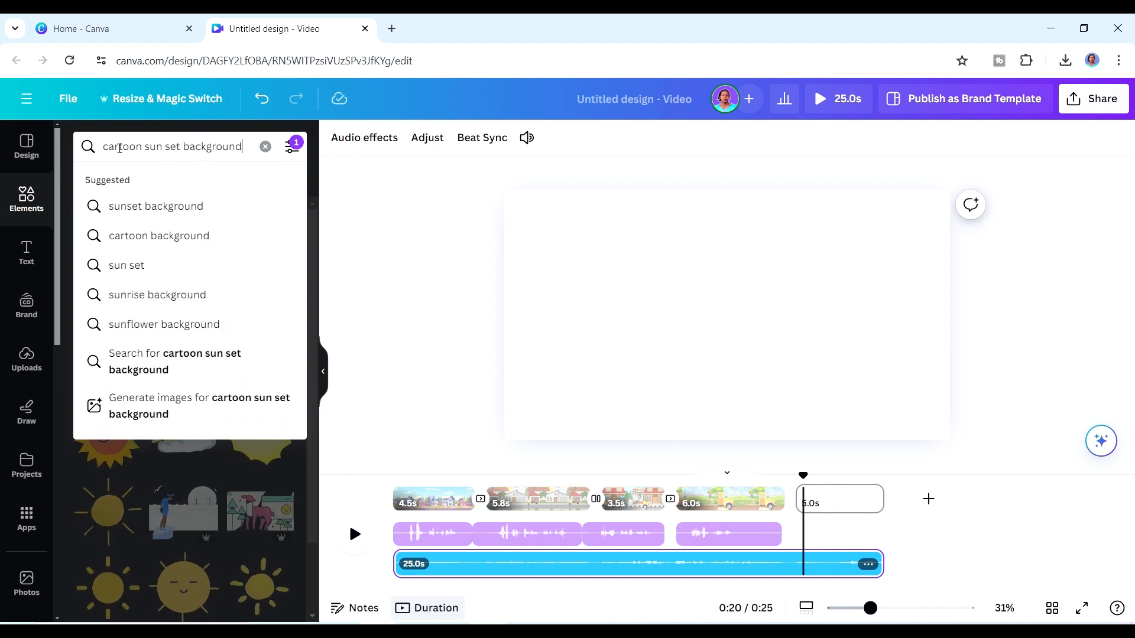
pyautogui.press('Return')
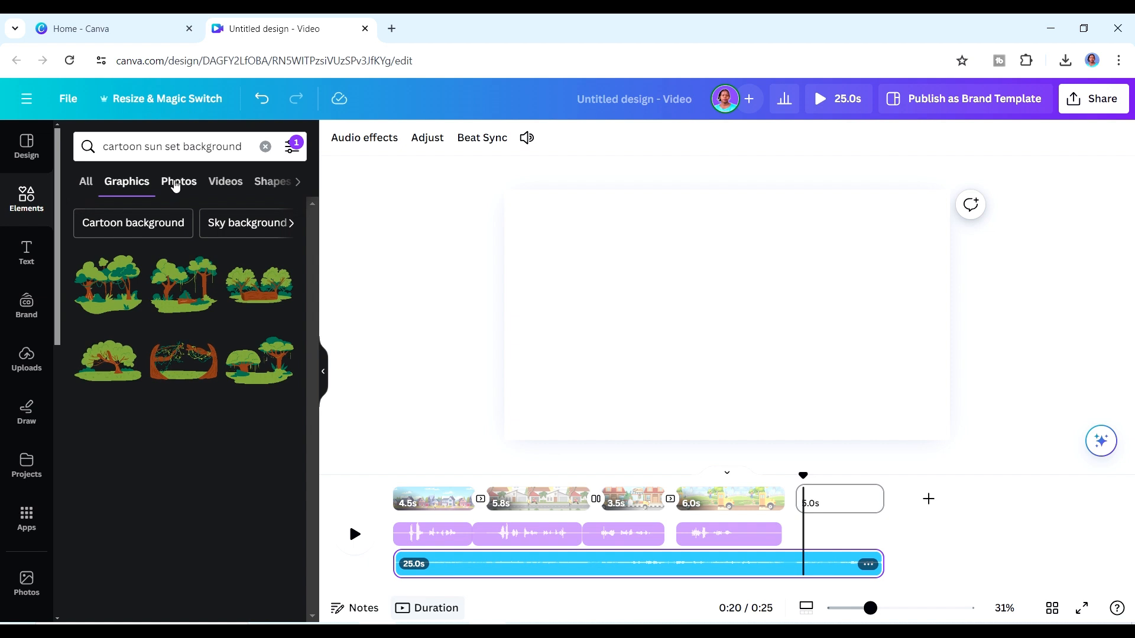
# Show the photo results for the sunset search and remove the Animated filter.
pyautogui.click(175, 183)
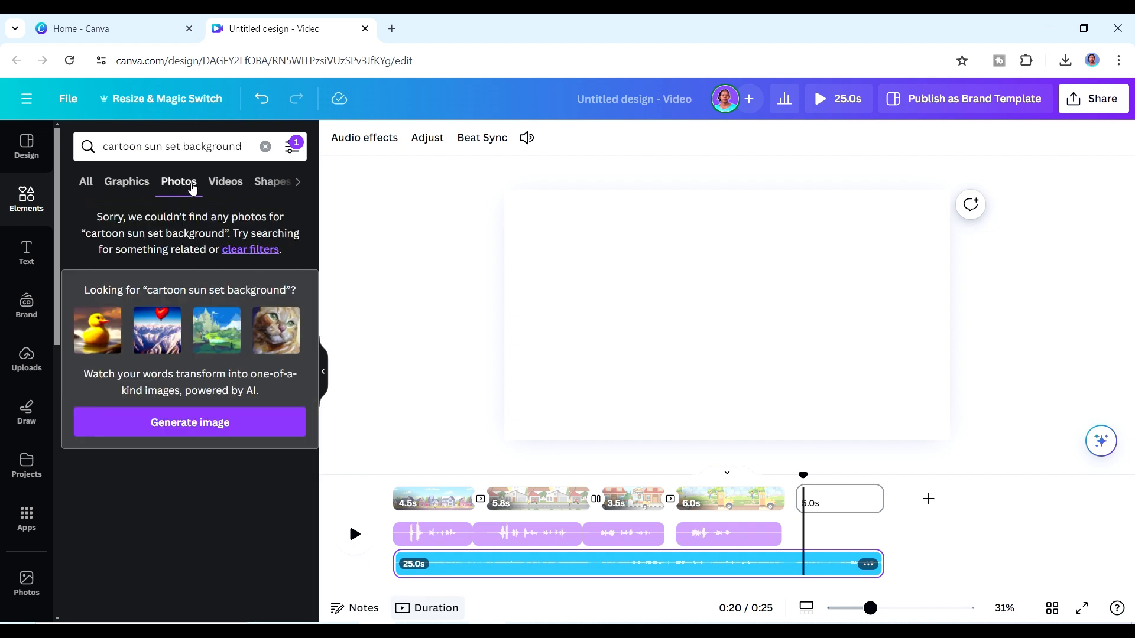
pyautogui.click(291, 149)
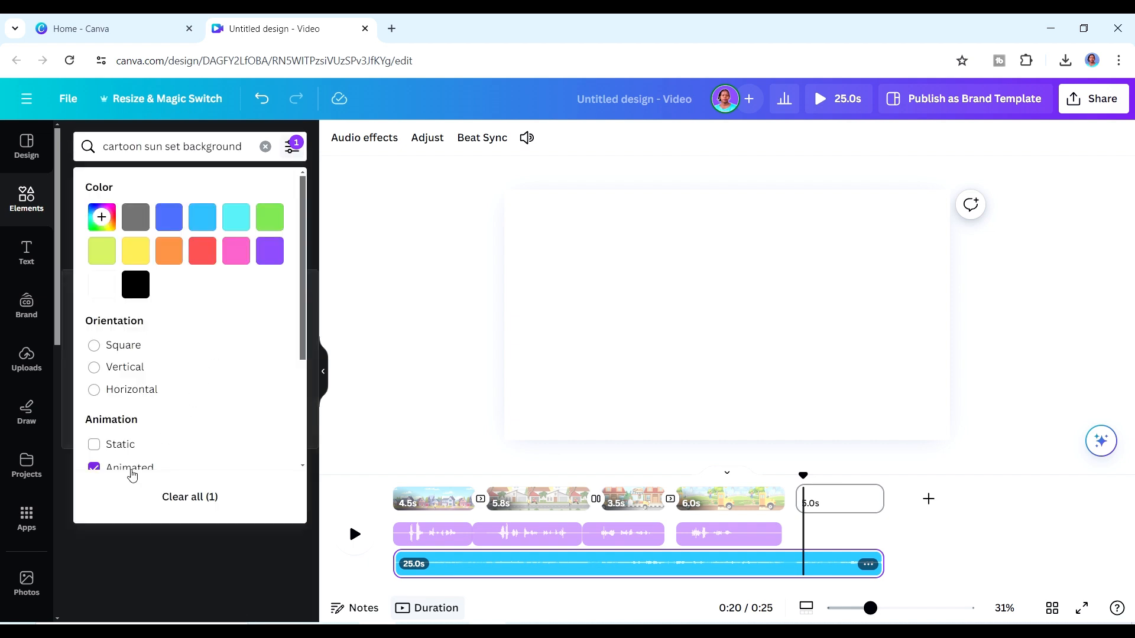
pyautogui.click(130, 470)
pyautogui.click(311, 401)
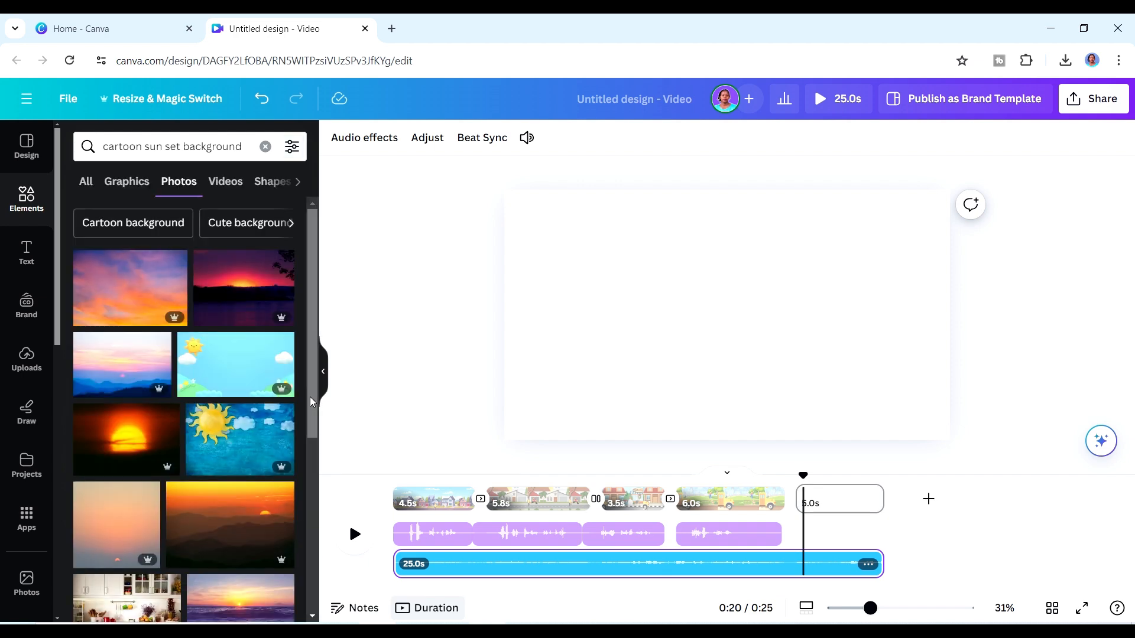
# Change the search to "cartoon street view background" and browse the graphics results for a street scene.
pyautogui.moveTo(180, 146); pyautogui.dragTo(159, 147)
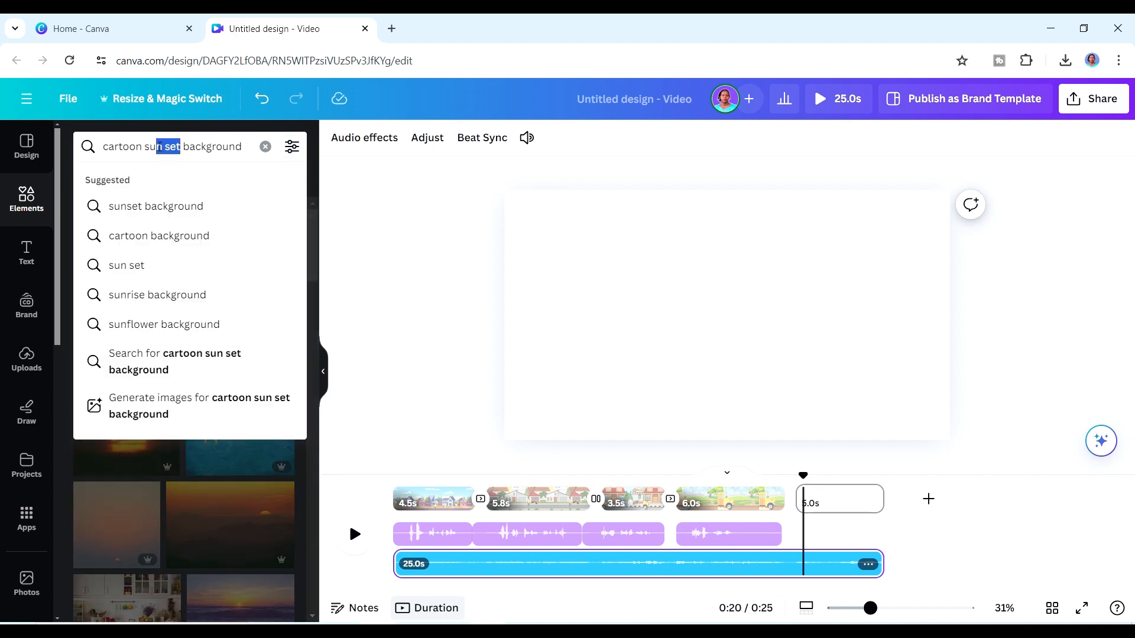
pyautogui.write('street view')
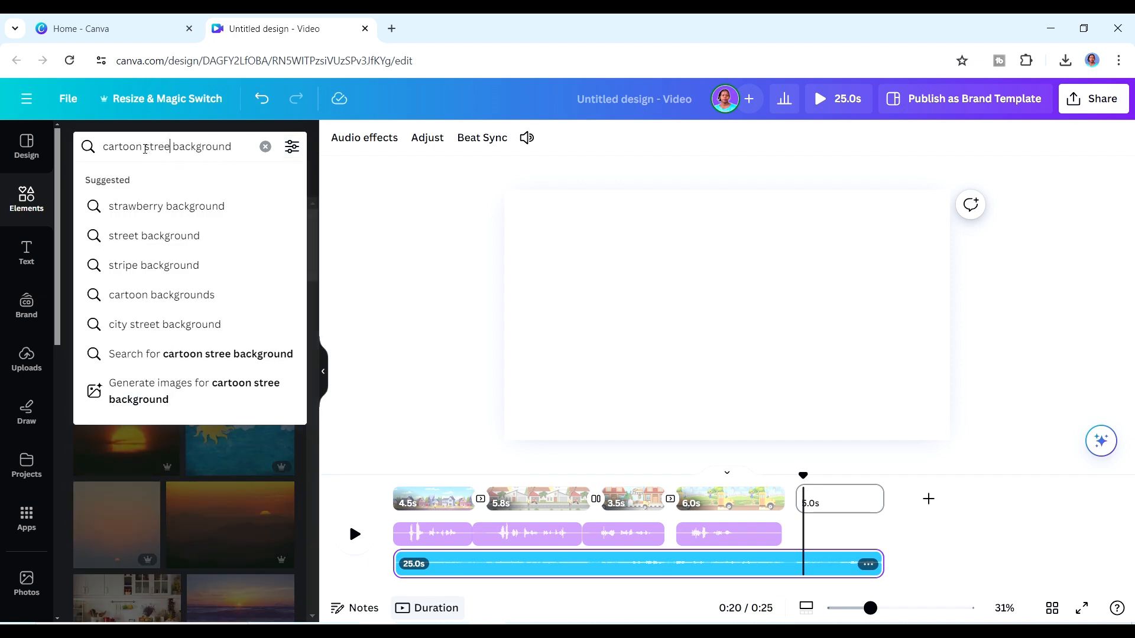
pyautogui.press('Return')
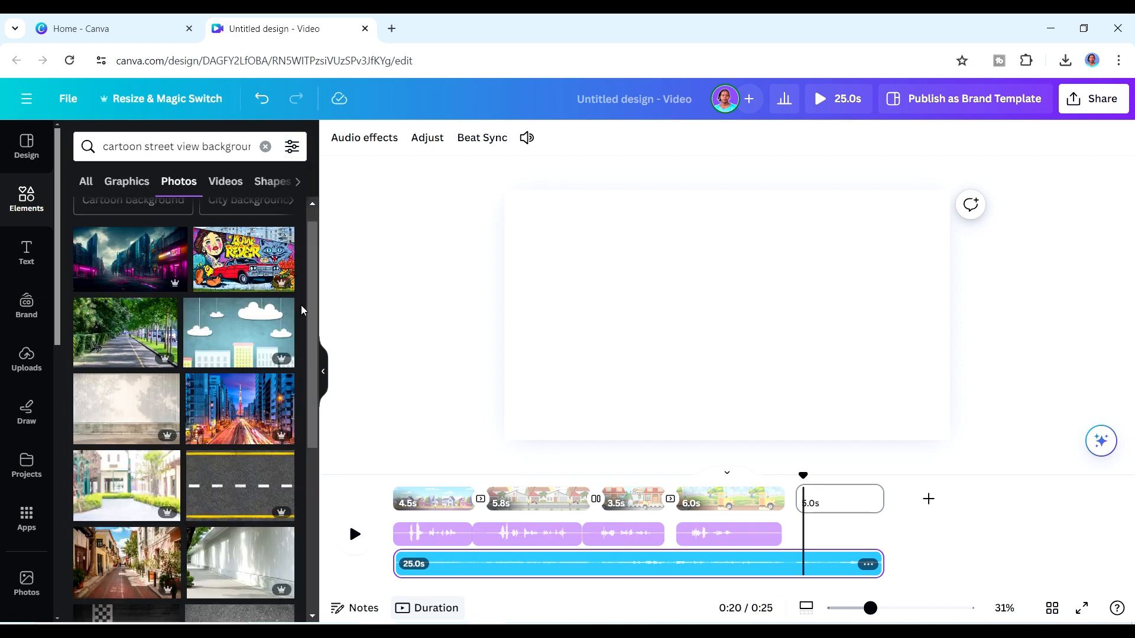
pyautogui.click(132, 184)
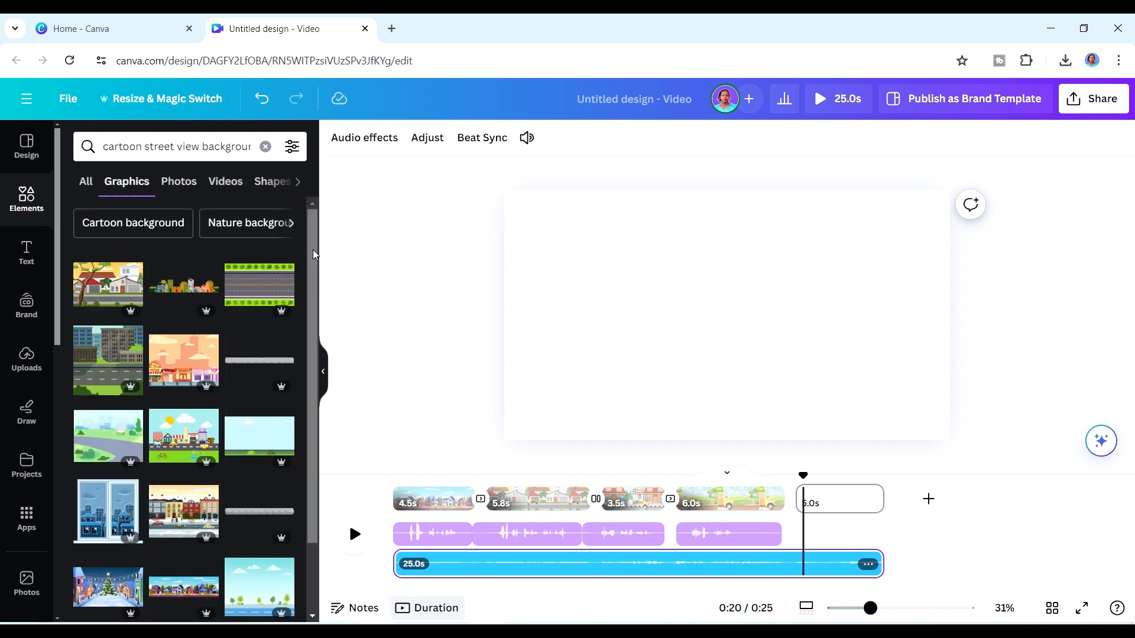
pyautogui.moveTo(314, 249); pyautogui.dragTo(307, 314)
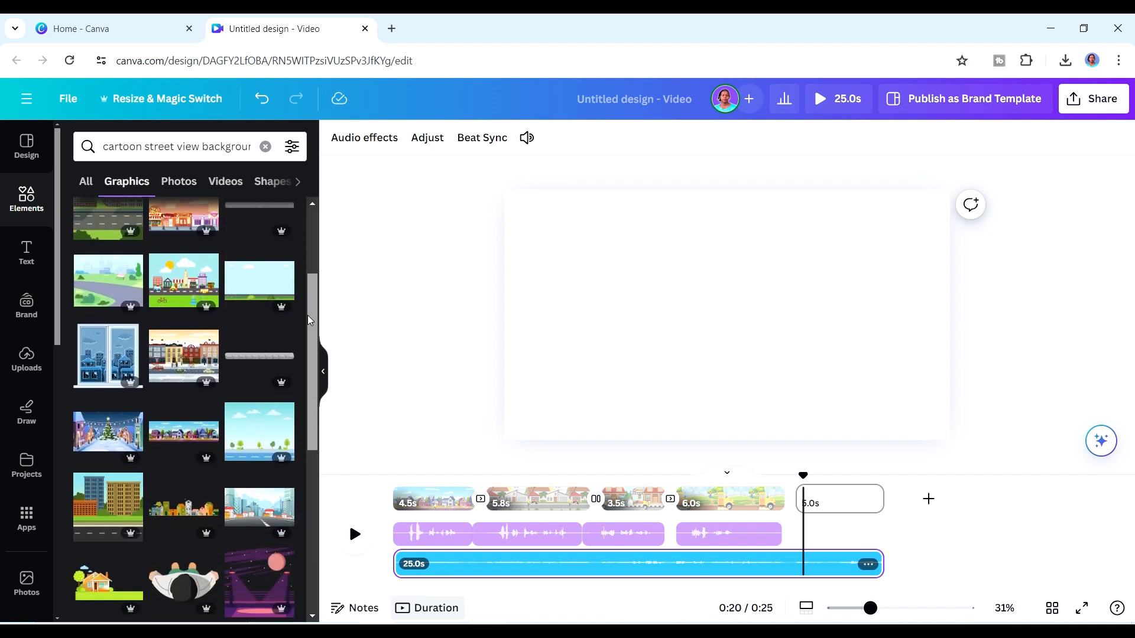
pyautogui.scroll(-2, 307, 341)
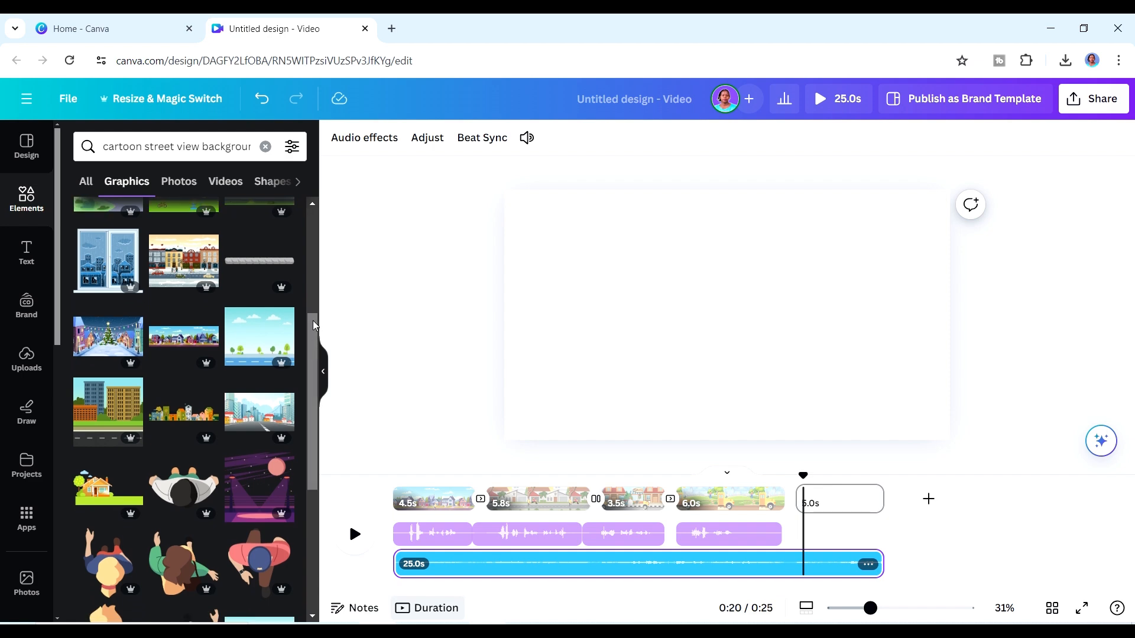
# Add the sky-and-road graphic, set the telephone booth street from its recommendations as the fifth scene's background, and remove the smaller graphic.
pyautogui.click(259, 332)
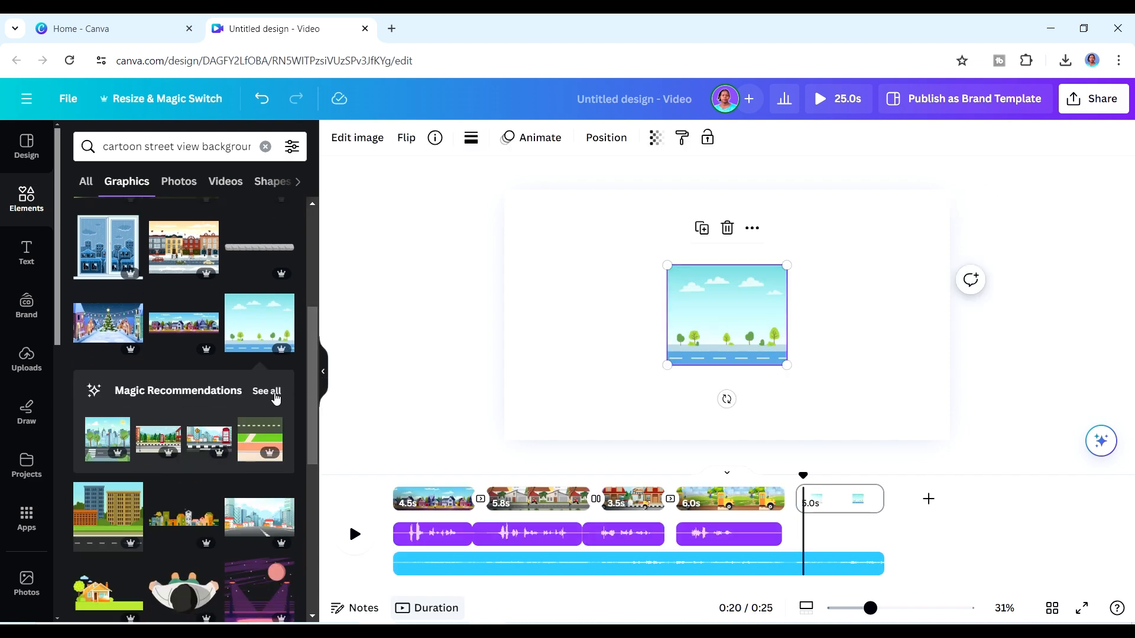
pyautogui.click(267, 391)
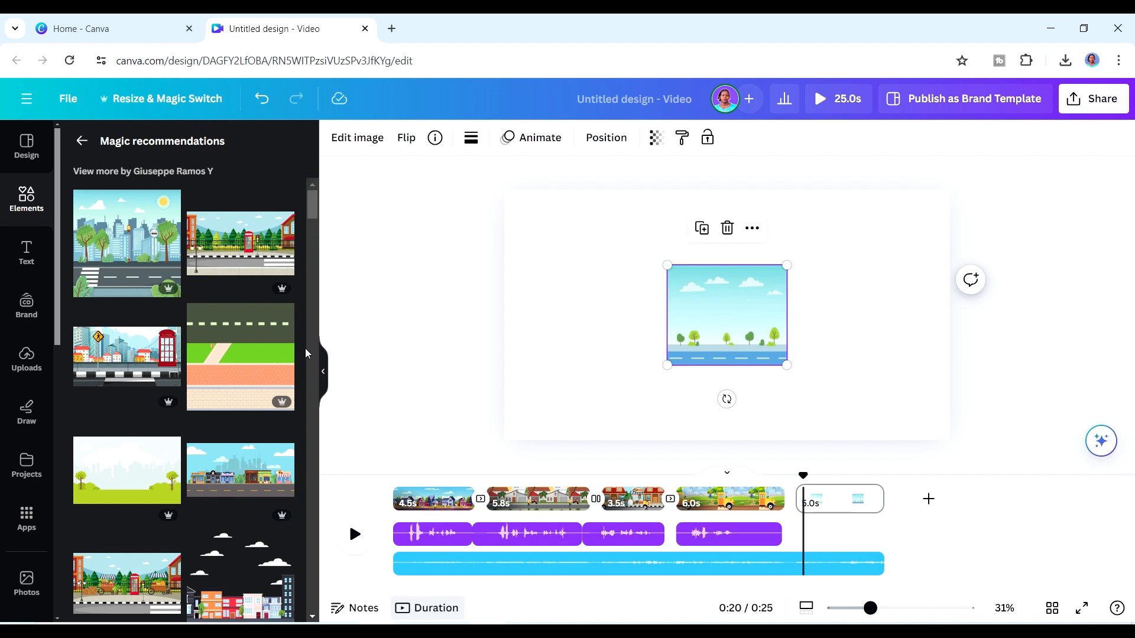
pyautogui.click(240, 249)
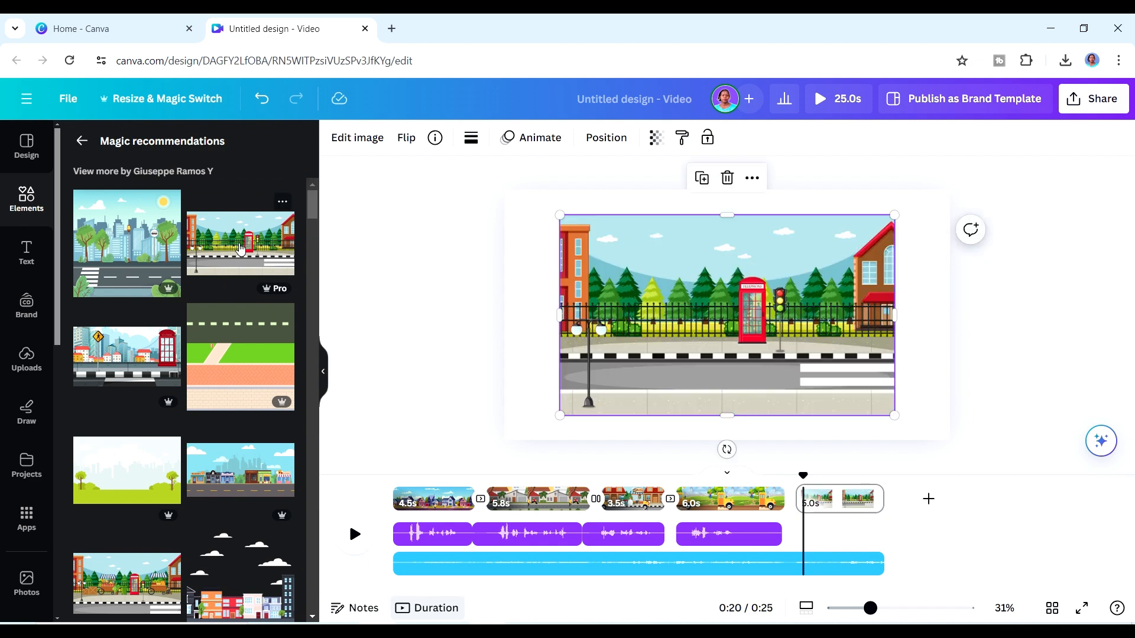
pyautogui.rightClick(754, 306)
pyautogui.click(848, 568)
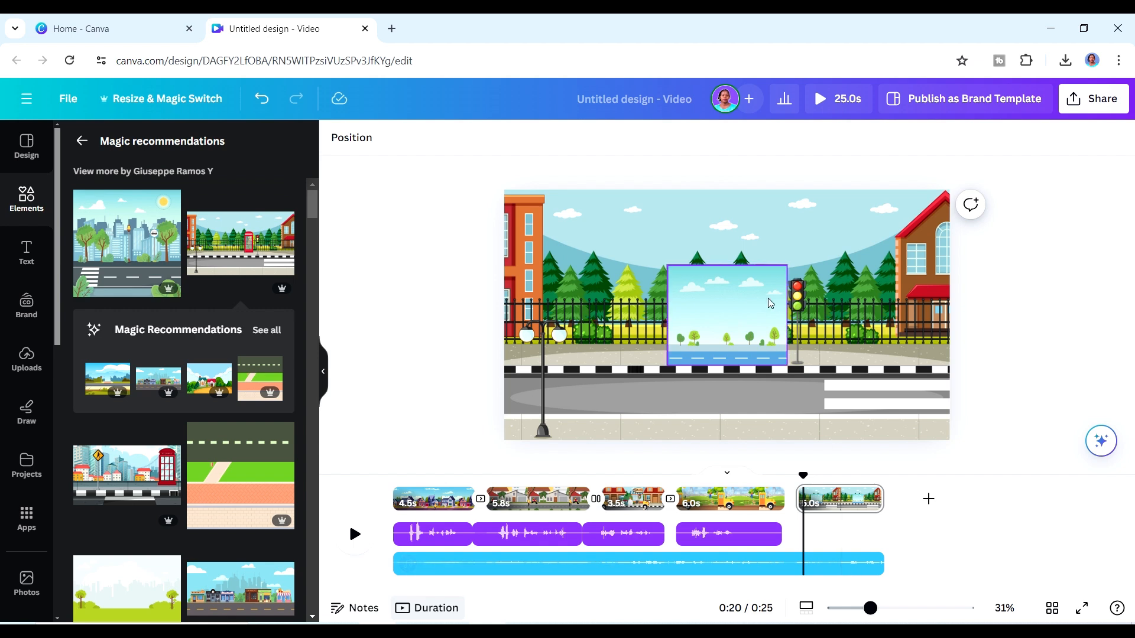
# Copy the animated school bus from the fourth scene and paste it into the fifth street scene.
pyautogui.click(728, 509)
pyautogui.rightClick(626, 345)
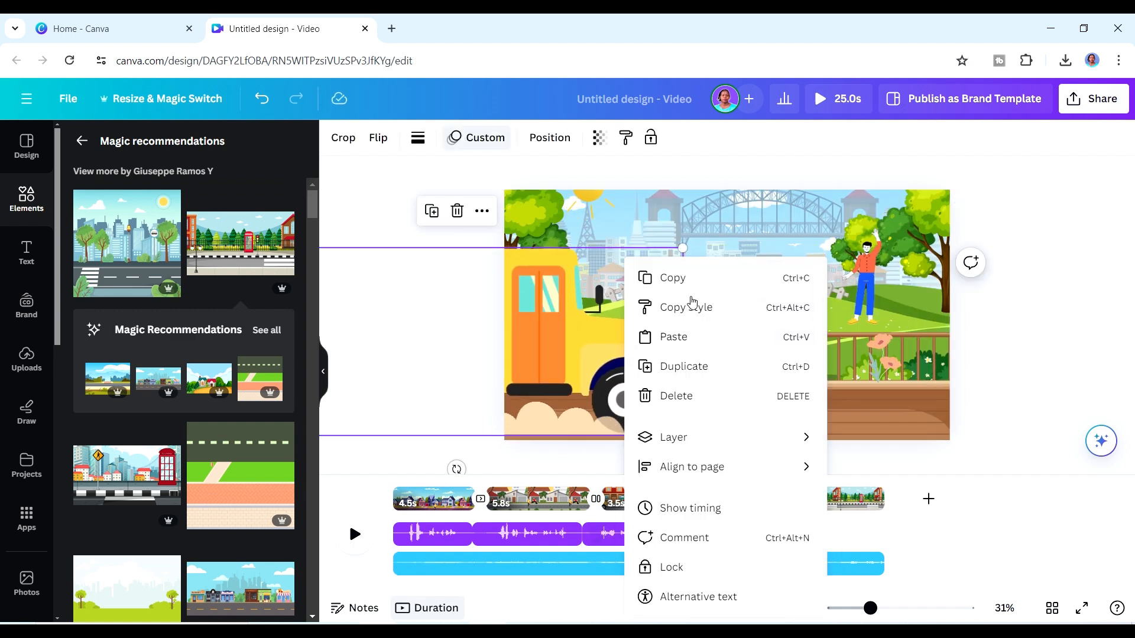
pyautogui.click(672, 278)
pyautogui.click(839, 500)
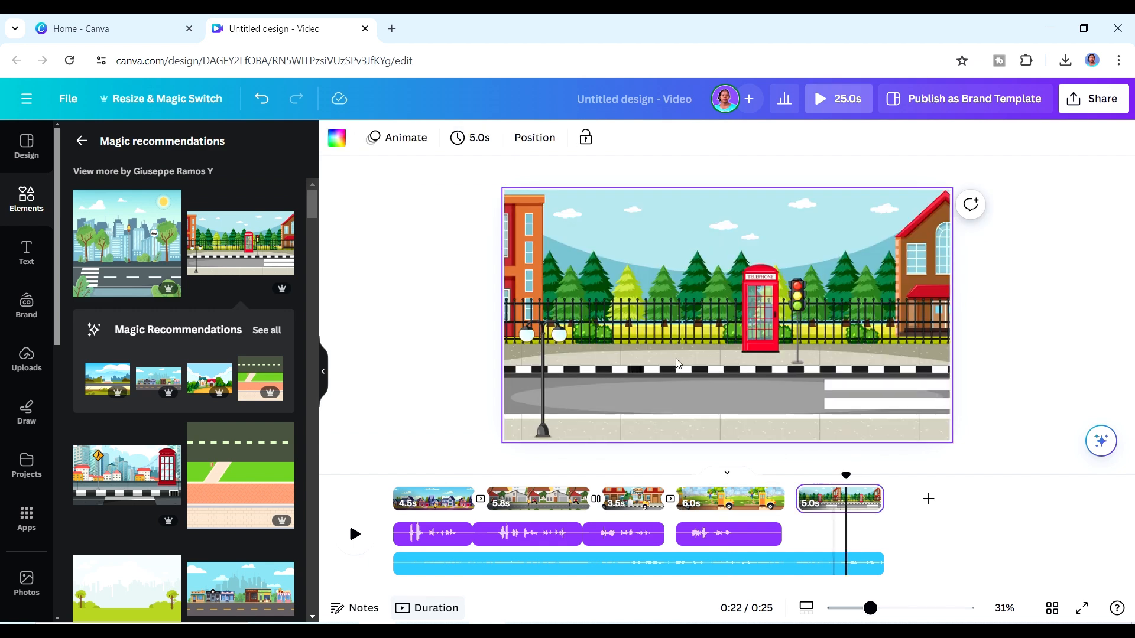
pyautogui.hotkey('ctrl', 'v')
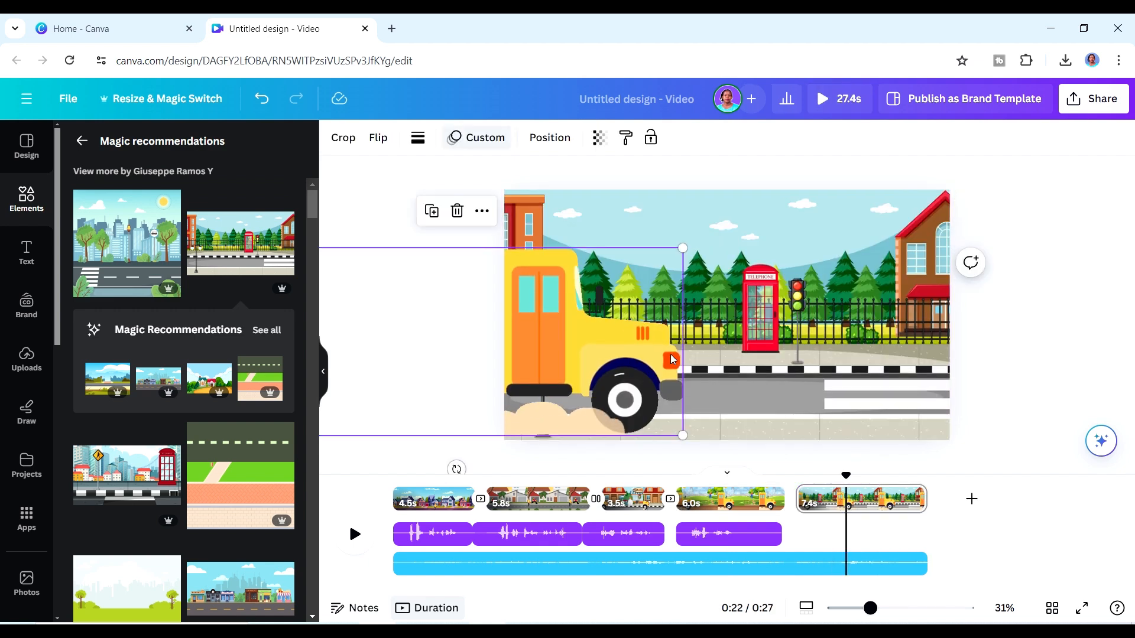
# Shrink the pasted bus to about 1,880 by 780 and move it up onto the road.
pyautogui.moveTo(682, 247); pyautogui.dragTo(669, 239)
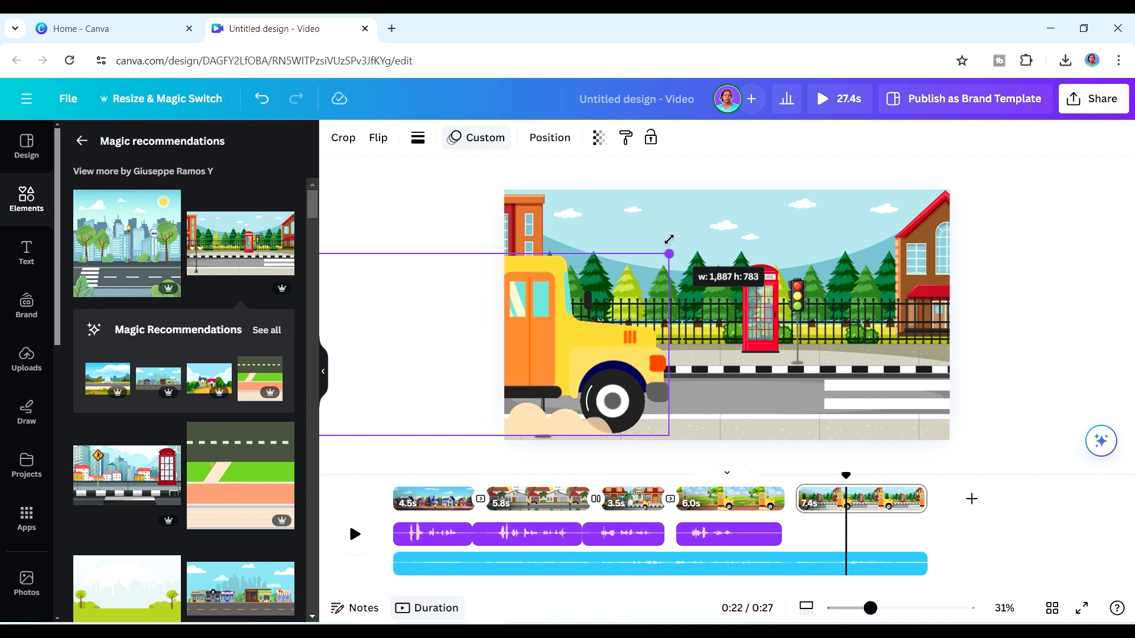
pyautogui.moveTo(668, 238); pyautogui.dragTo(671, 237)
pyautogui.moveTo(556, 389); pyautogui.dragTo(554, 367)
pyautogui.moveTo(674, 234); pyautogui.dragTo(668, 239)
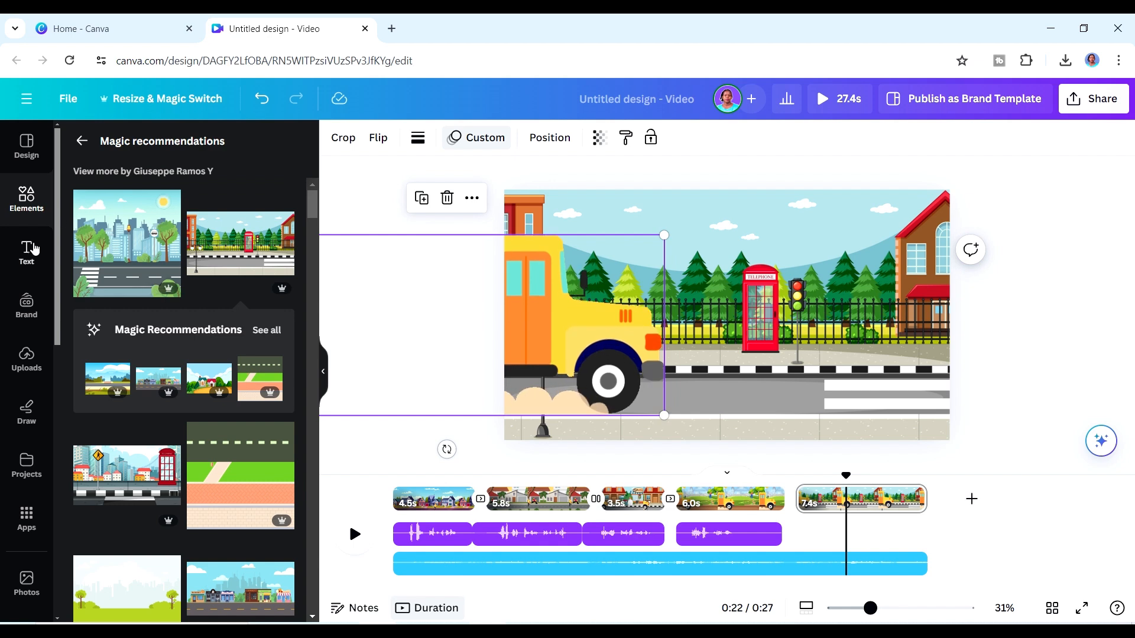
# Add a heading reading "the end" to the fifth scene and set its font size to 150.
pyautogui.click(26, 251)
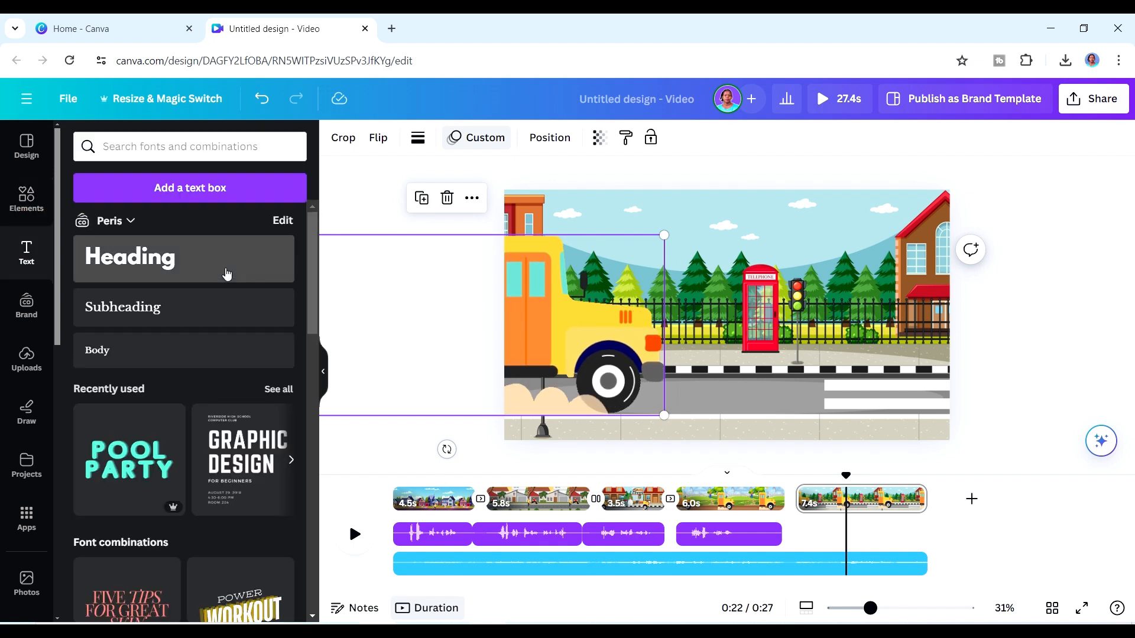
pyautogui.click(228, 273)
pyautogui.write('the end')
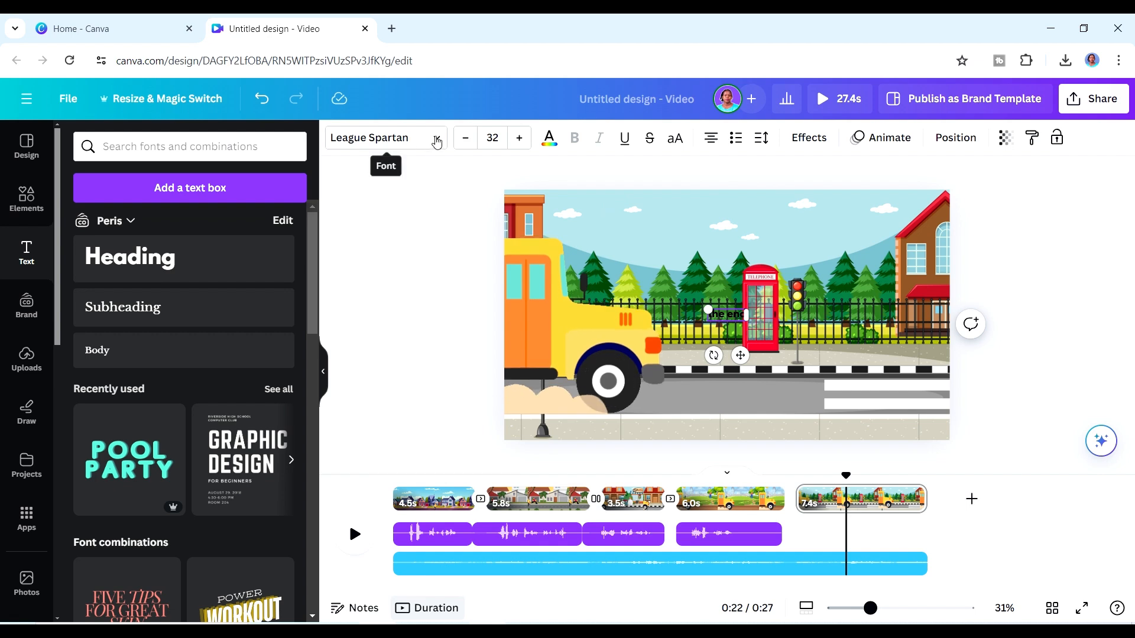
pyautogui.click(438, 140)
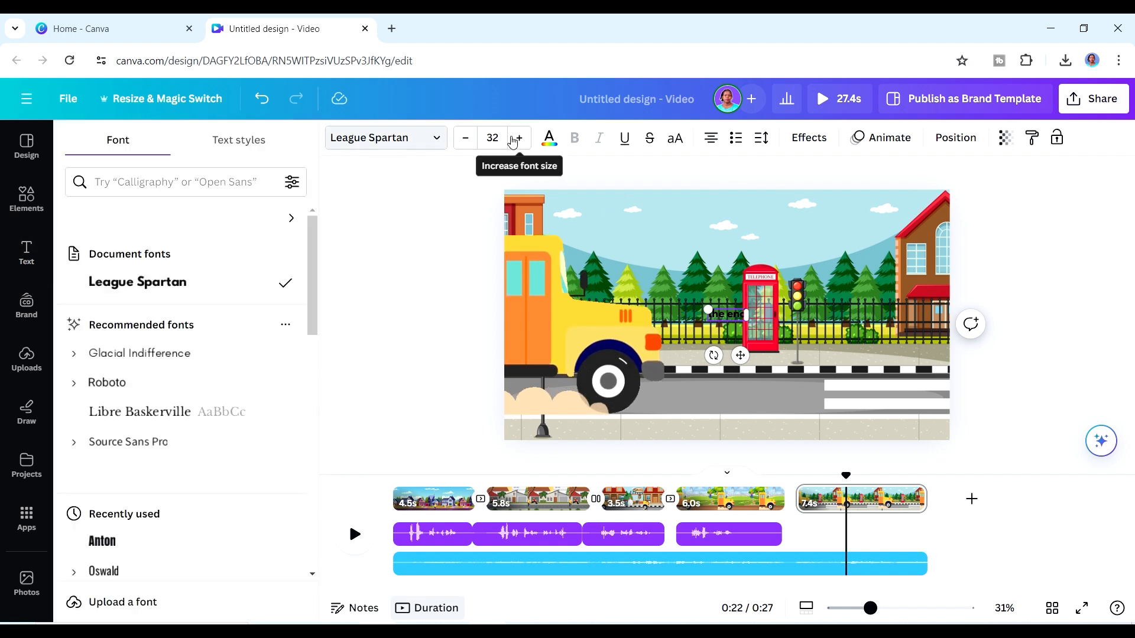
pyautogui.click(493, 137)
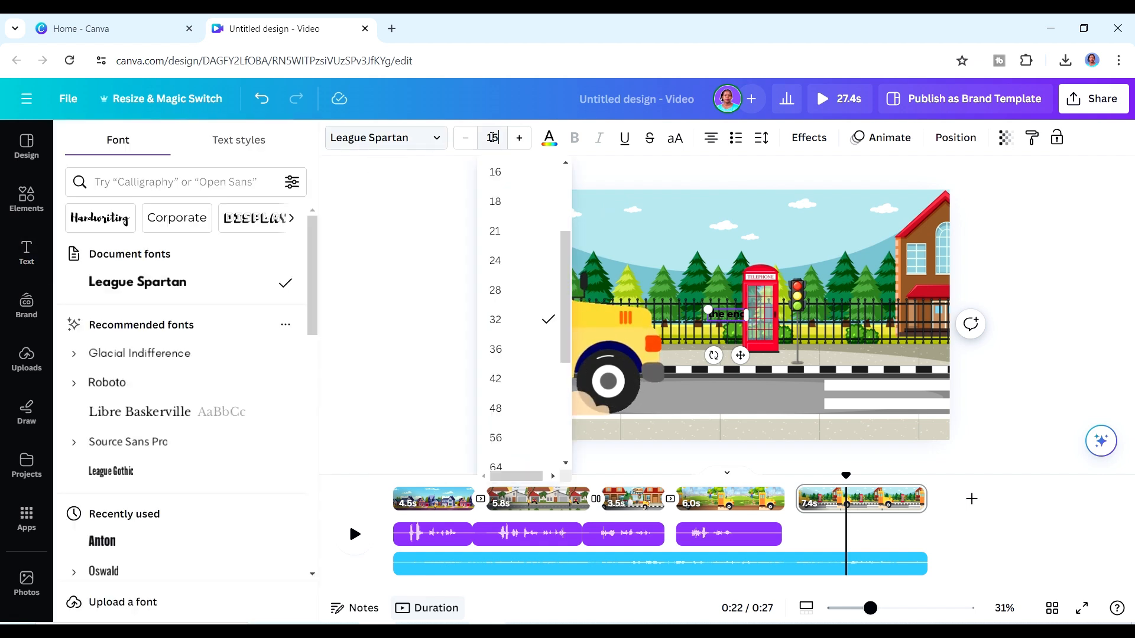
pyautogui.write('150')
pyautogui.press('Return')
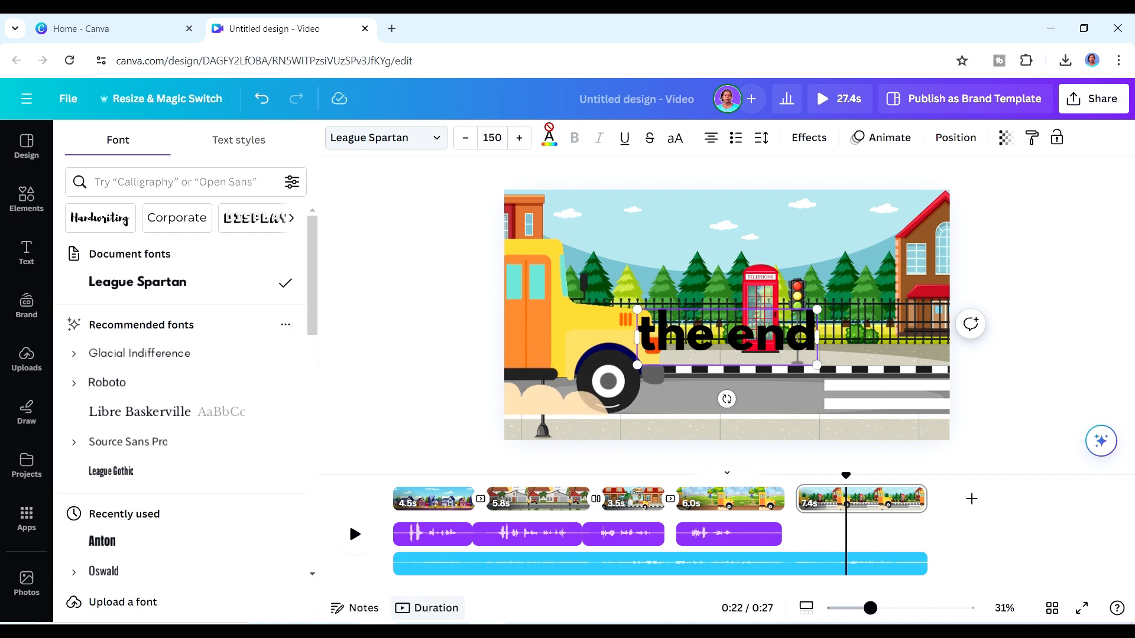
# Make the heading uppercase in the Horizon font and move it up above the telephone booth.
pyautogui.click(675, 141)
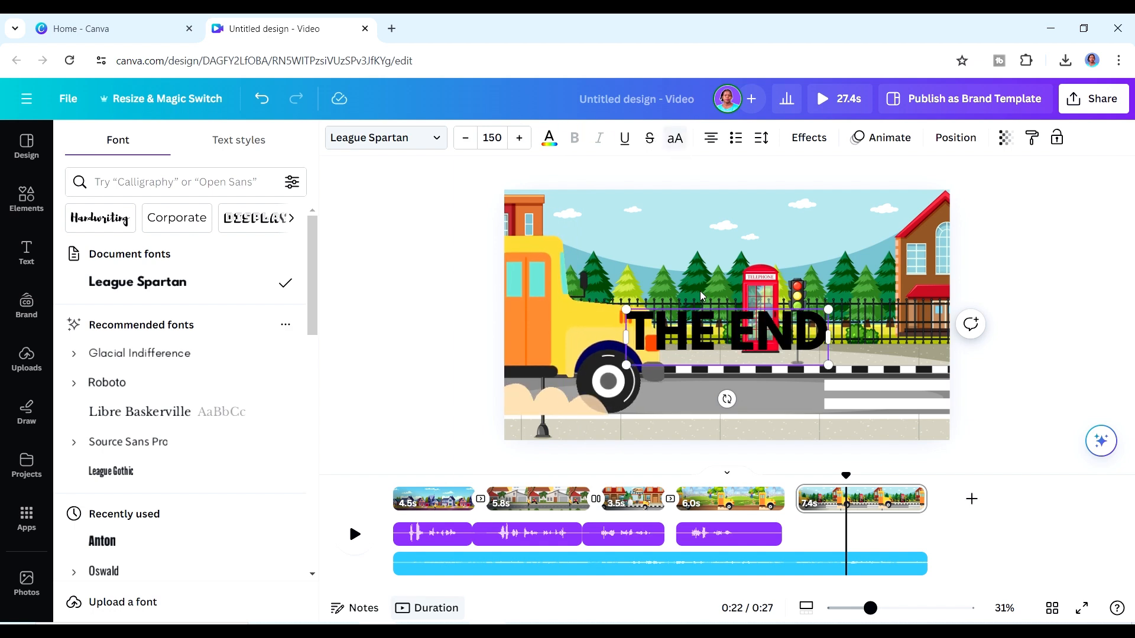
pyautogui.scroll(-10, 147, 344)
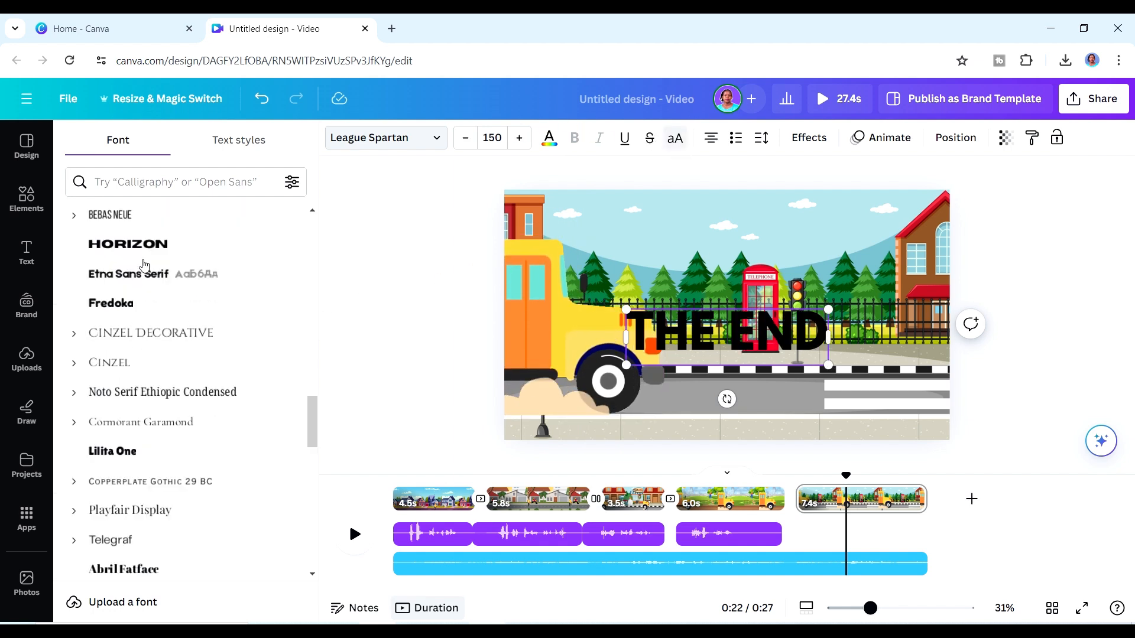
pyautogui.click(144, 253)
pyautogui.moveTo(705, 335); pyautogui.dragTo(718, 242)
# Apply the Background text effect to the heading and colour it orange #FF8939, sampled from the bus door.
pyautogui.click(810, 139)
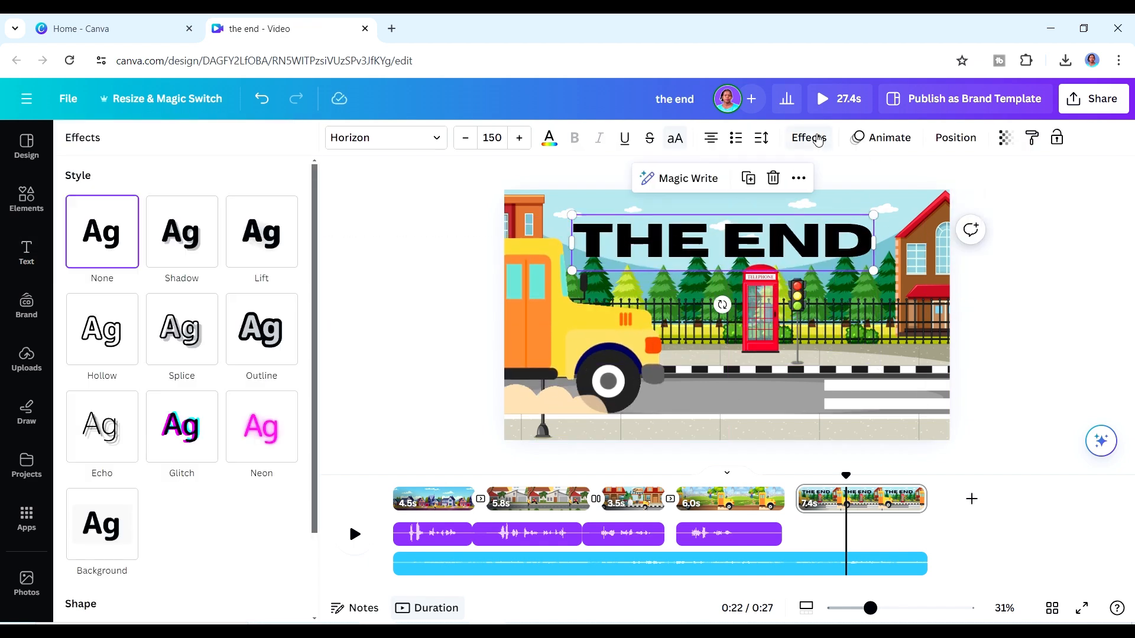
pyautogui.click(116, 543)
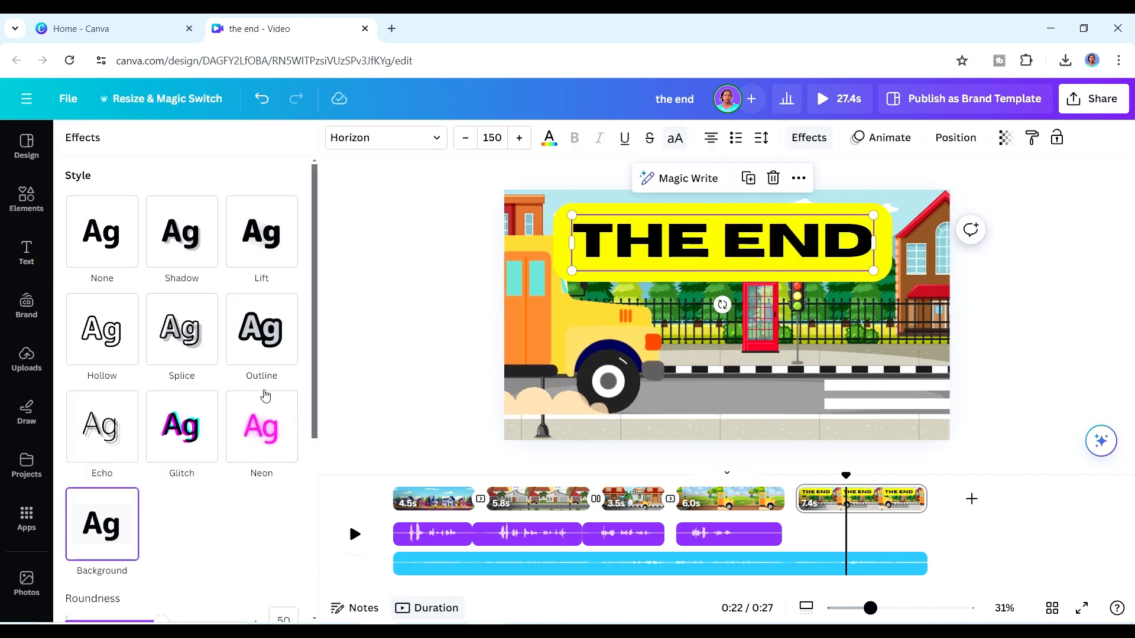
pyautogui.scroll(-5, 312, 355)
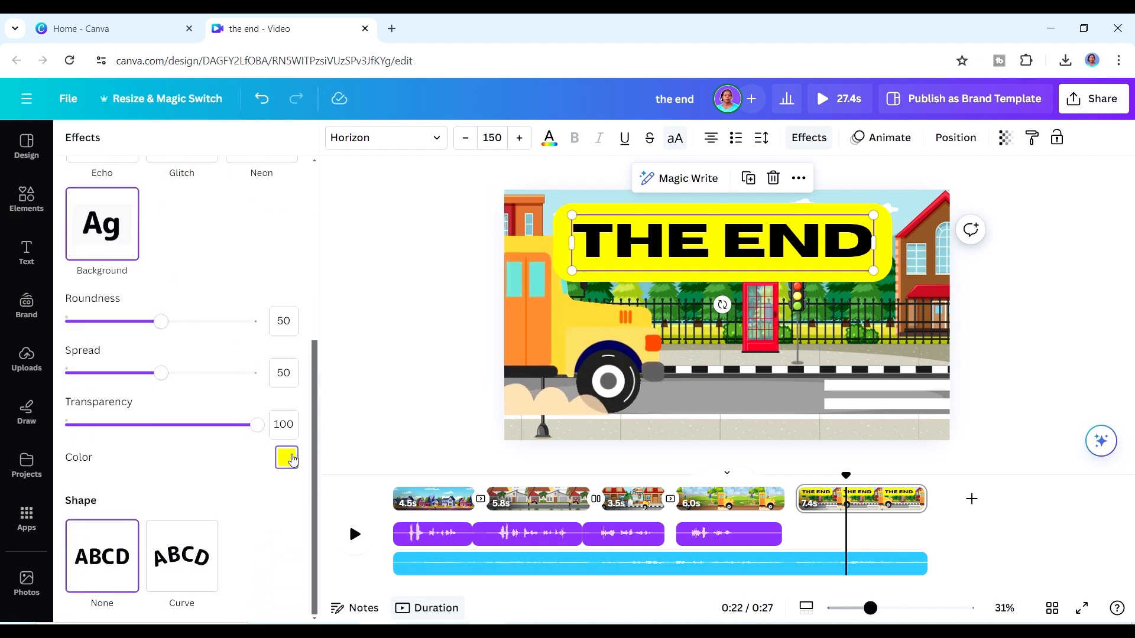
pyautogui.click(287, 457)
pyautogui.click(80, 283)
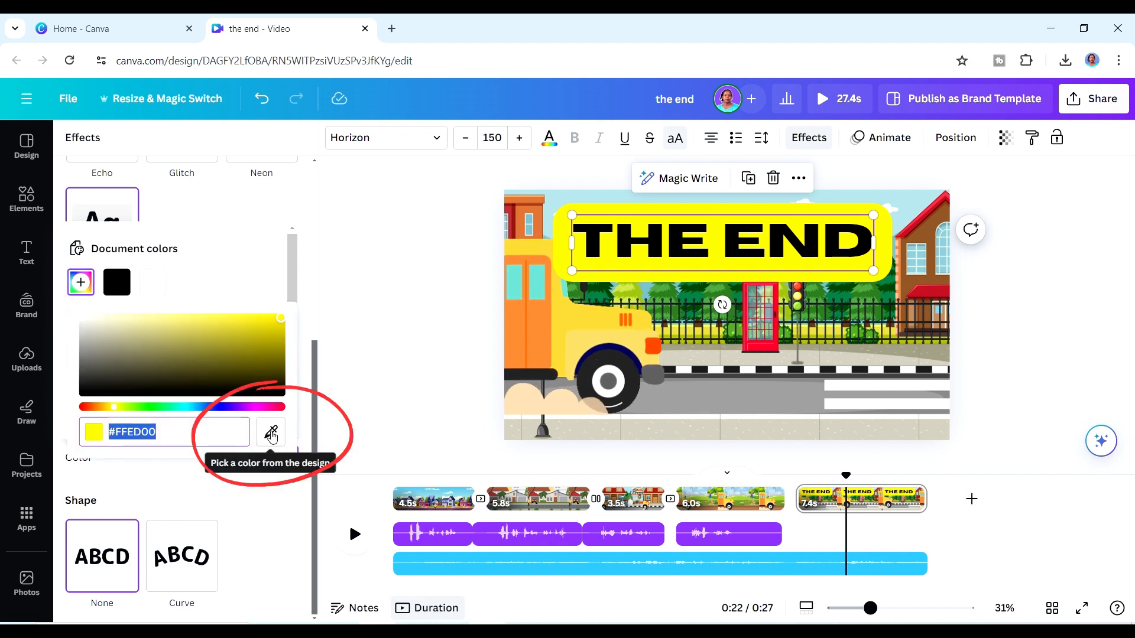
pyautogui.click(270, 432)
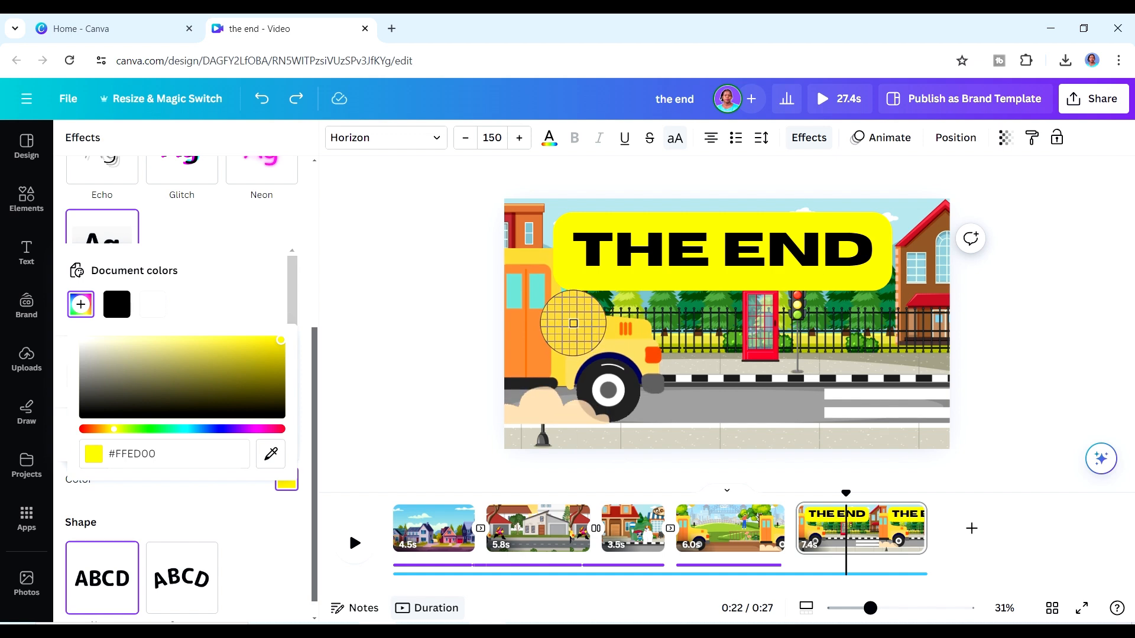
pyautogui.click(573, 330)
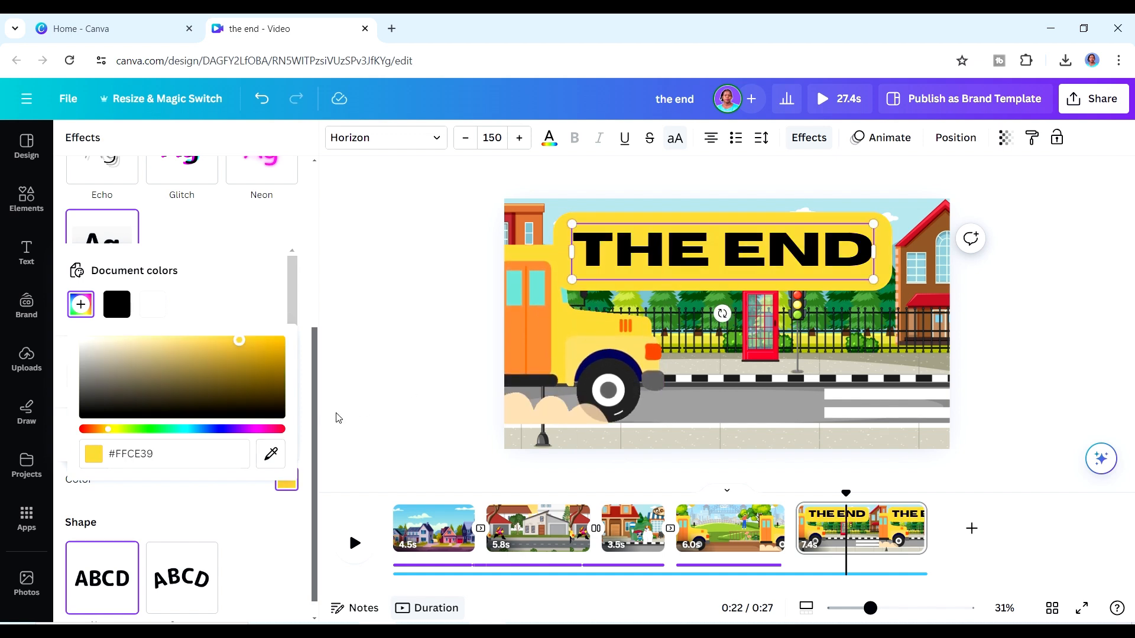
pyautogui.click(536, 335)
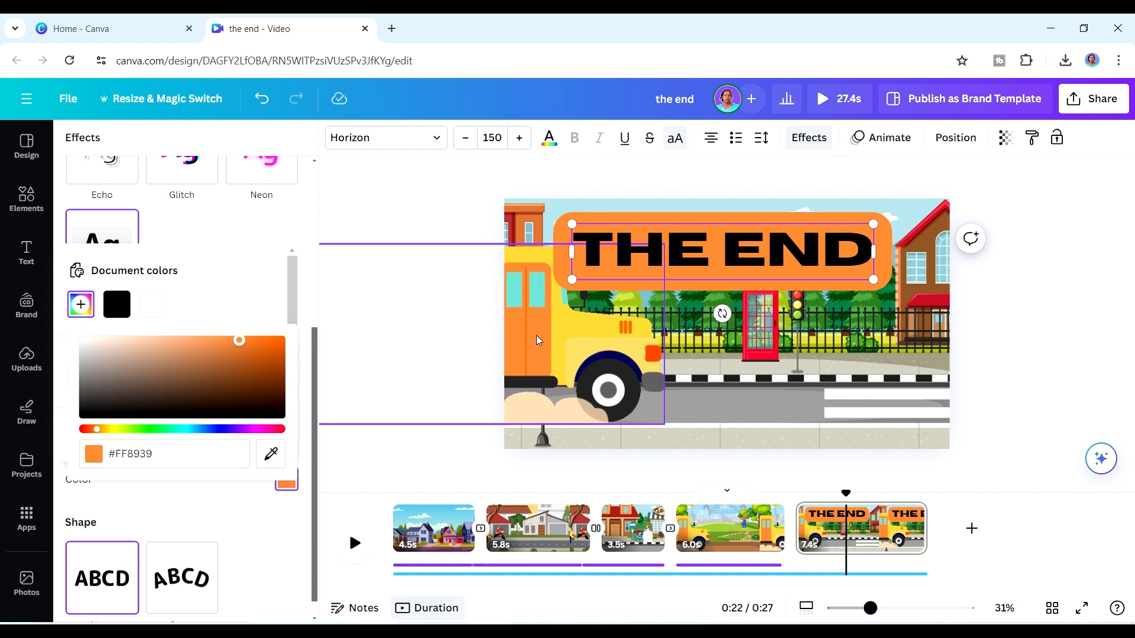
pyautogui.press('Escape')
# Play back the ending of the fifth scene and the start of the video to check the animation.
pyautogui.click(354, 543)
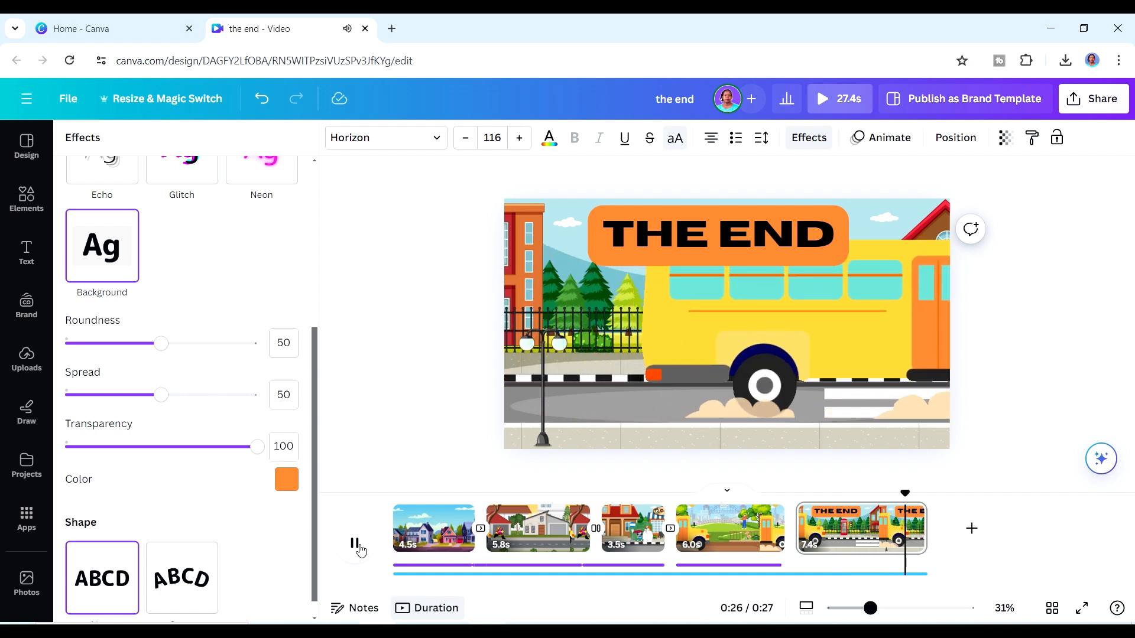
pyautogui.click(356, 544)
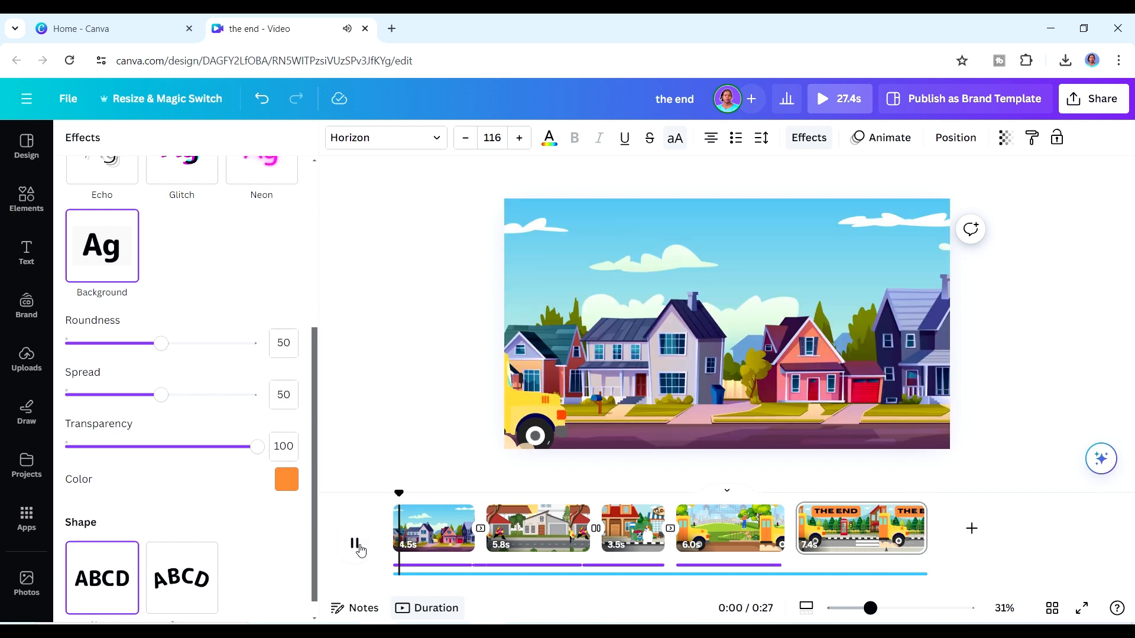
pyautogui.click(357, 543)
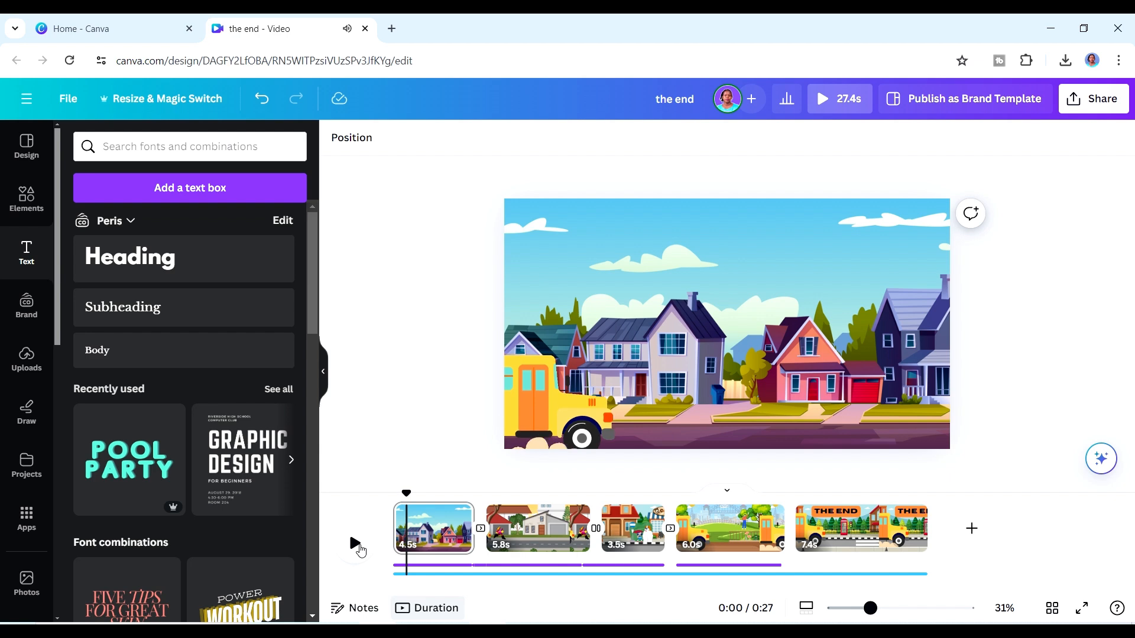